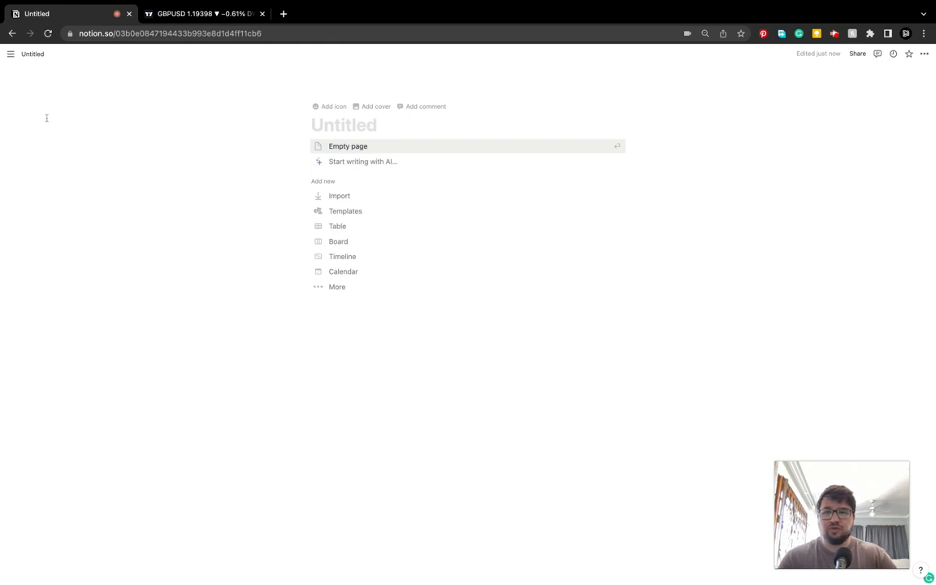
Title the new page "My Trading Dashboard" and start it as an empty page.
click(352, 125)
text(My Trading)
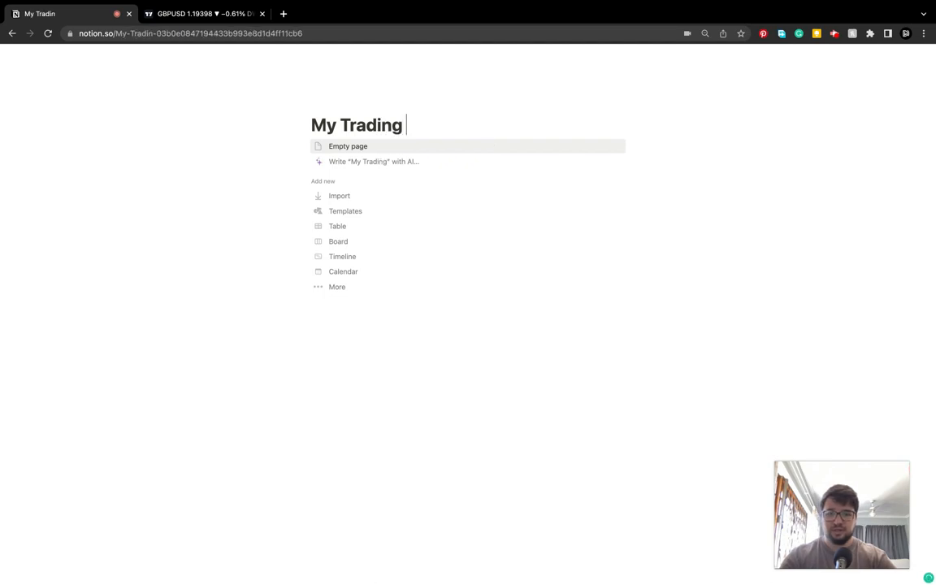
text( Dasg)
key(BackSpace)
text(hboard)
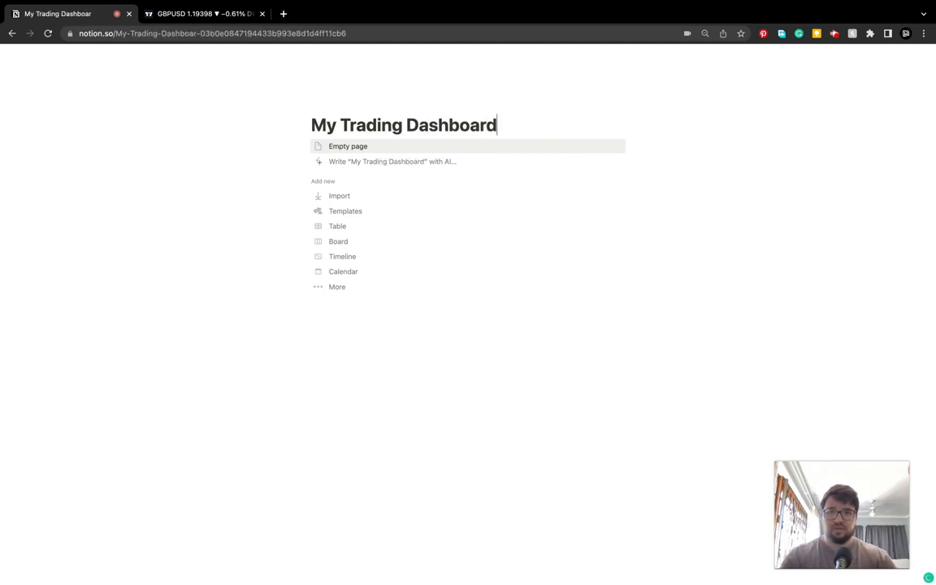
click(363, 146)
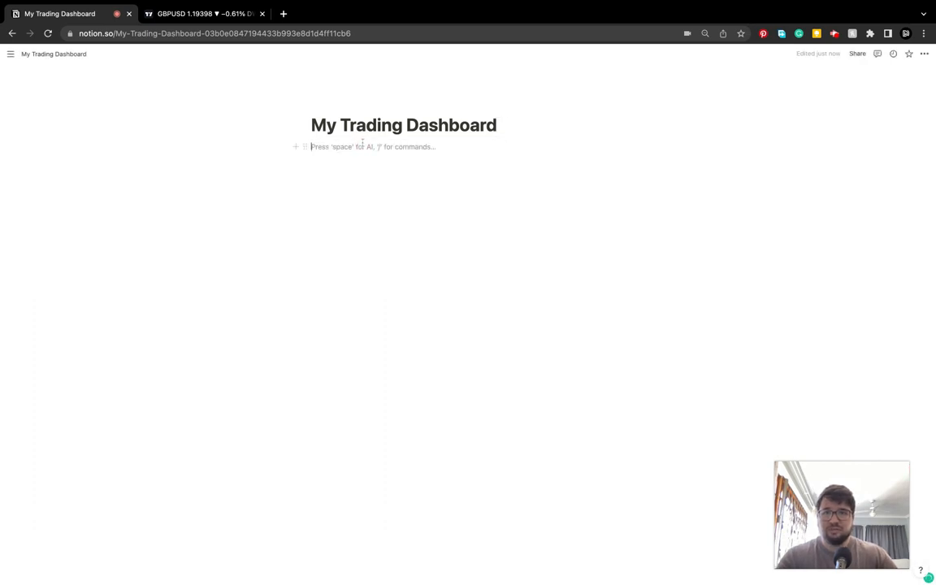
Give the dashboard page a blue house icon from the built-in icon set.
click(327, 103)
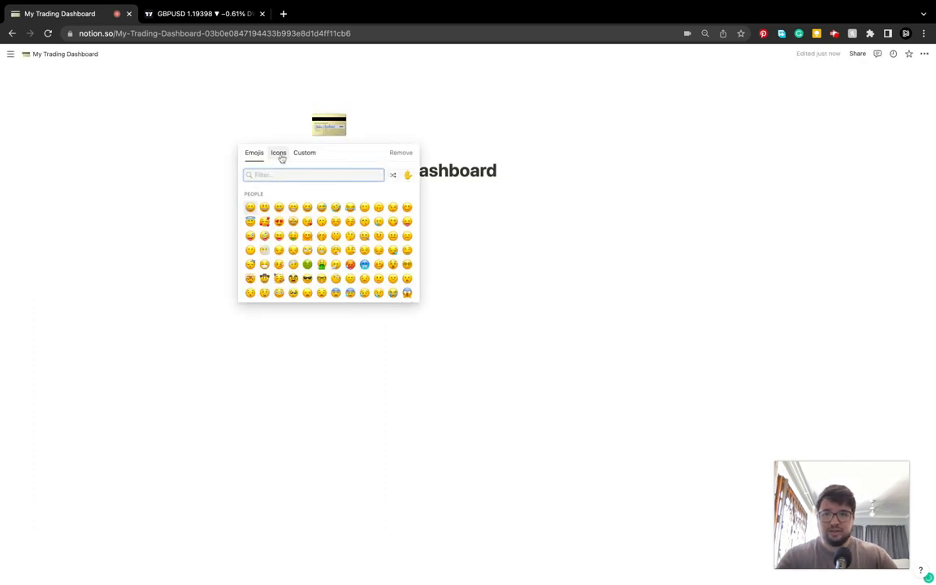
click(279, 153)
click(408, 175)
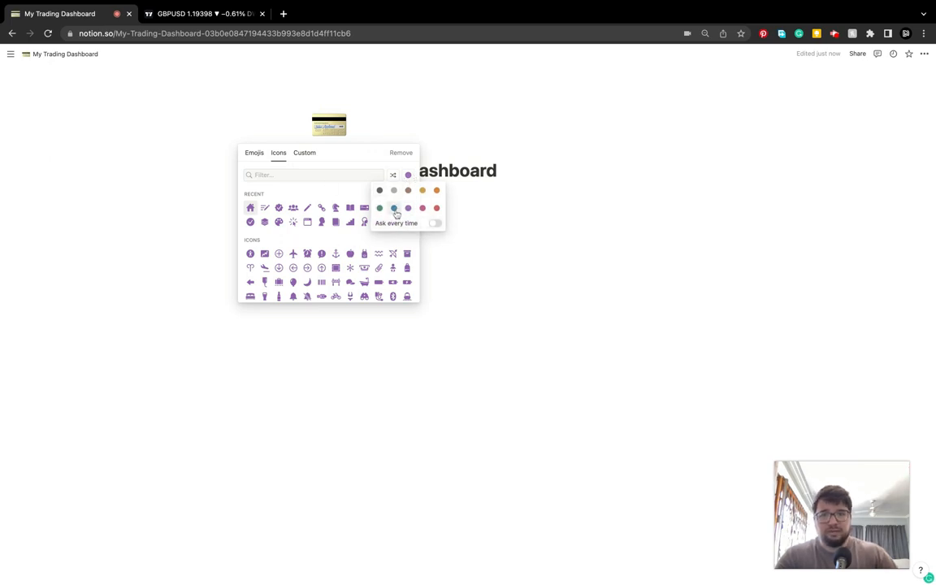
click(394, 209)
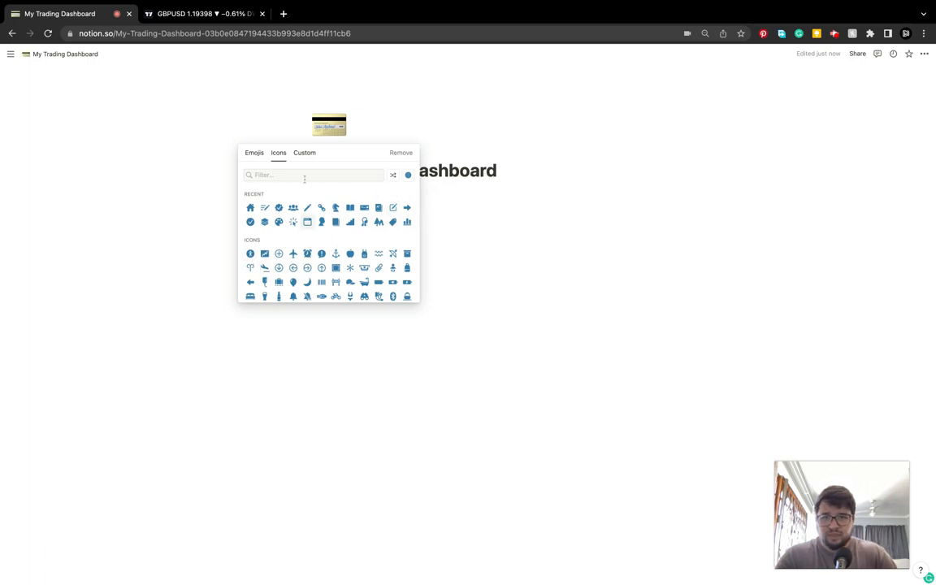
click(249, 207)
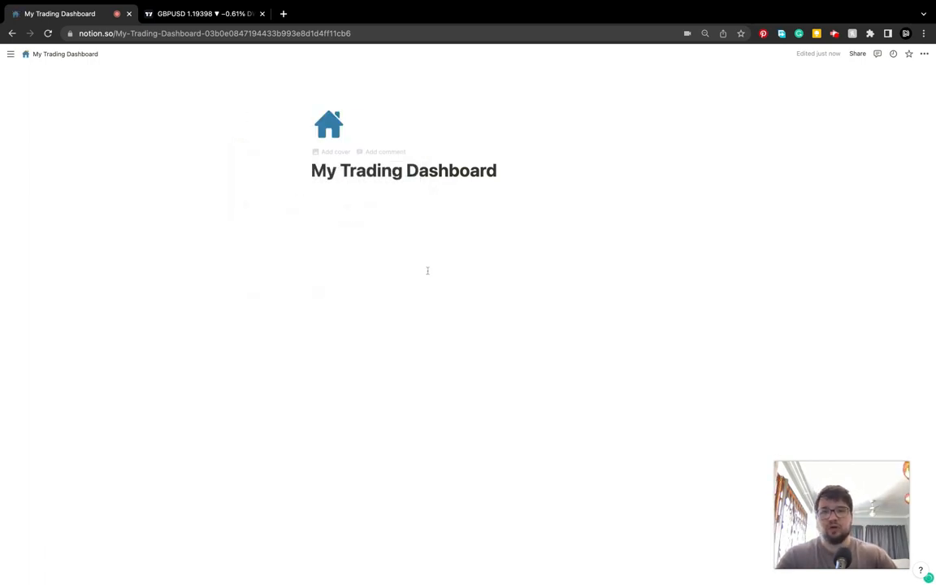
Switch the dashboard page to full width.
click(924, 53)
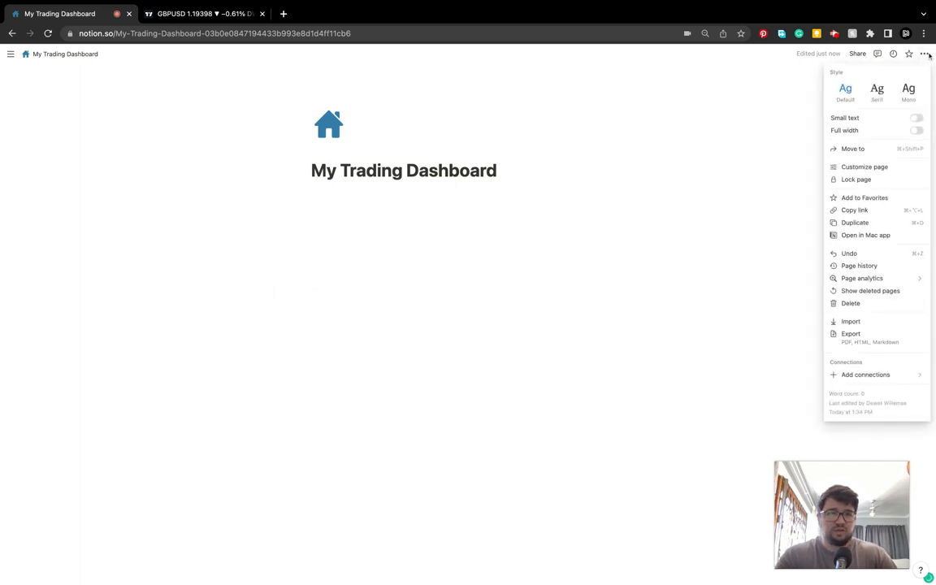
click(919, 131)
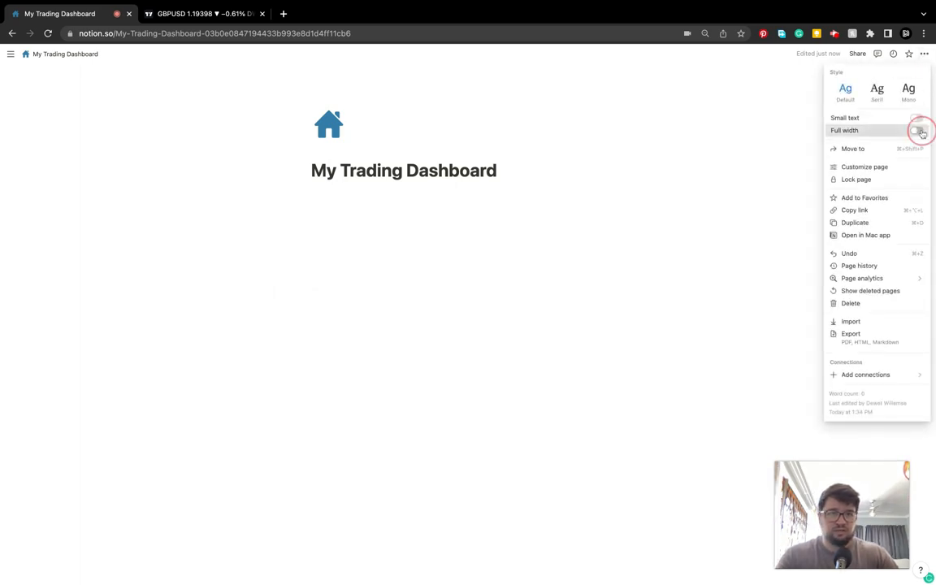
click(526, 272)
Add a text line reading "inspirational quote" directly below the dashboard title.
click(294, 179)
key(Return)
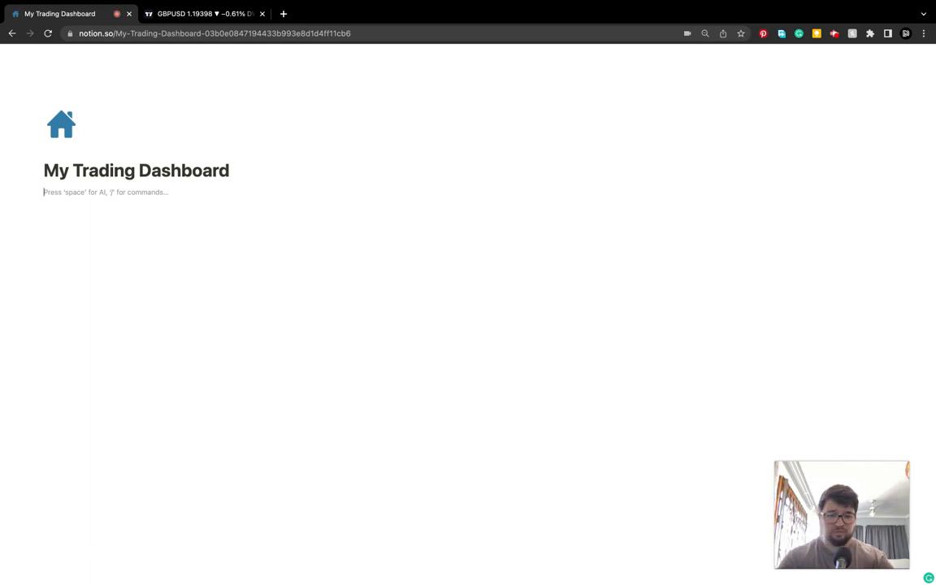
text(in)
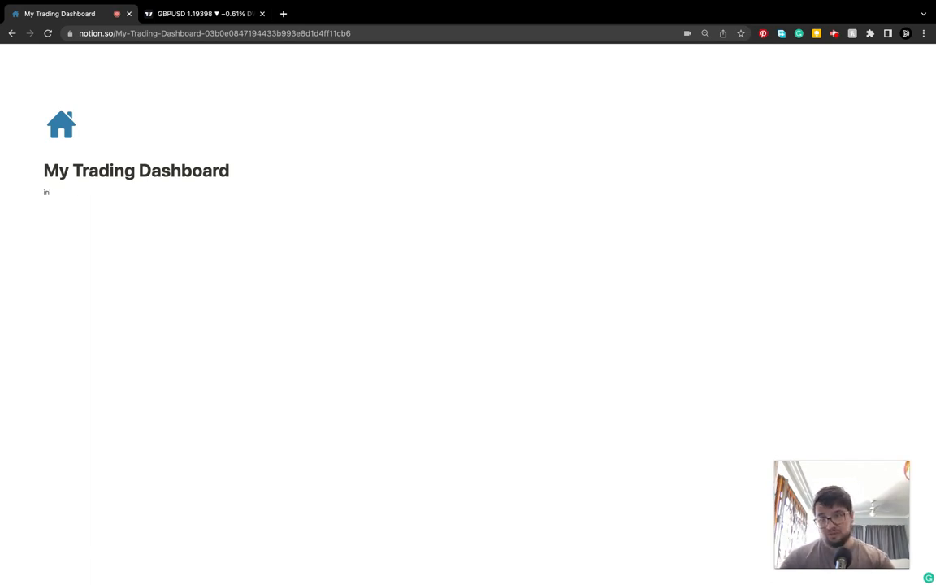
text(spa)
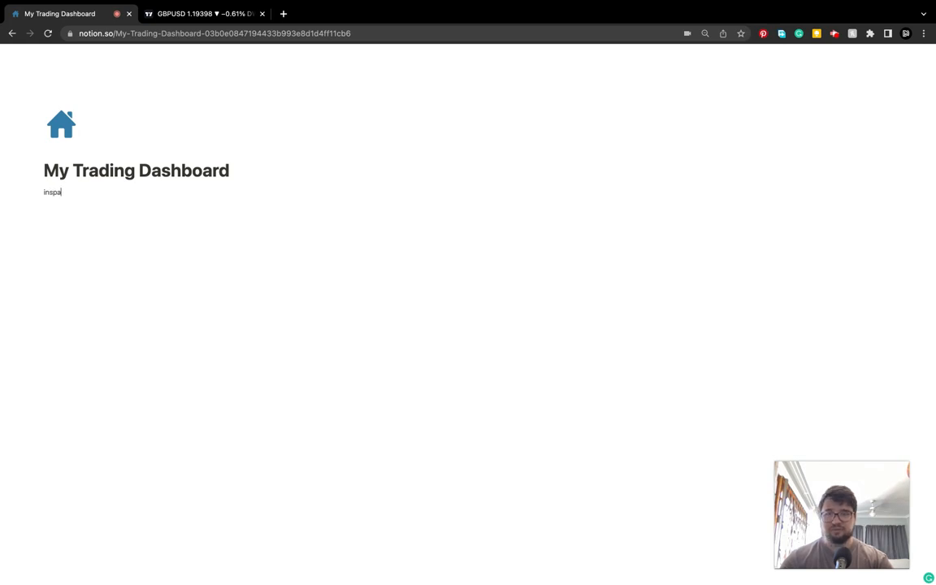
key(BackSpace)
text(irational )
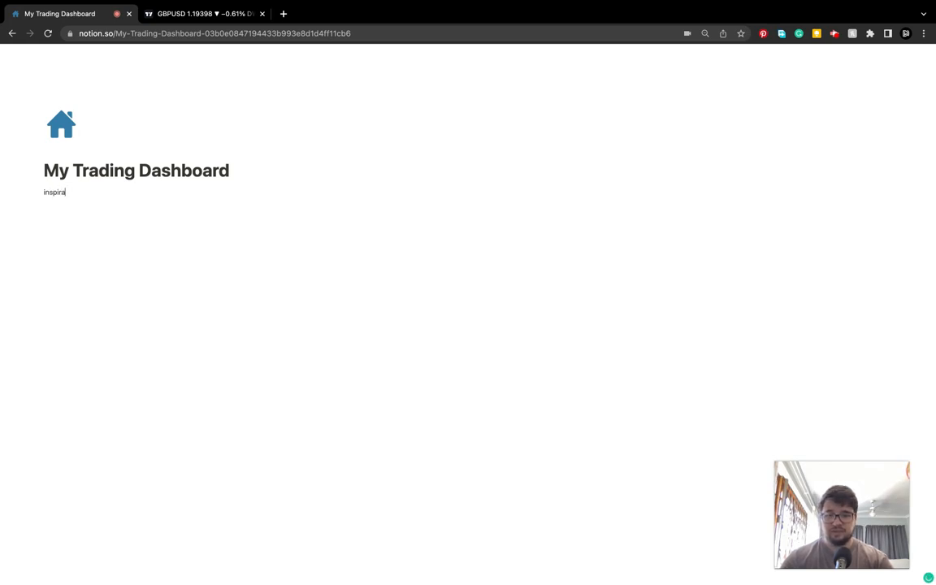
text(quote)
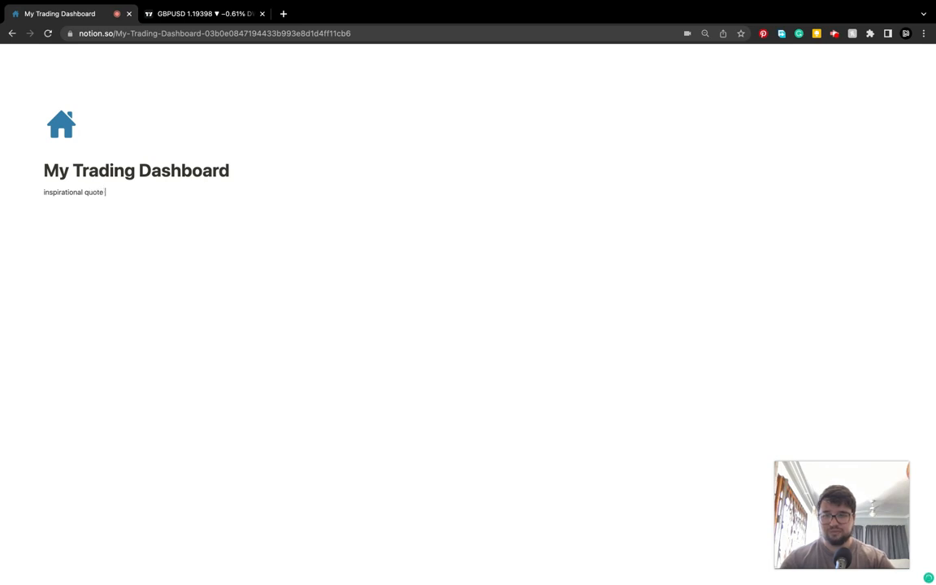
key(Return)
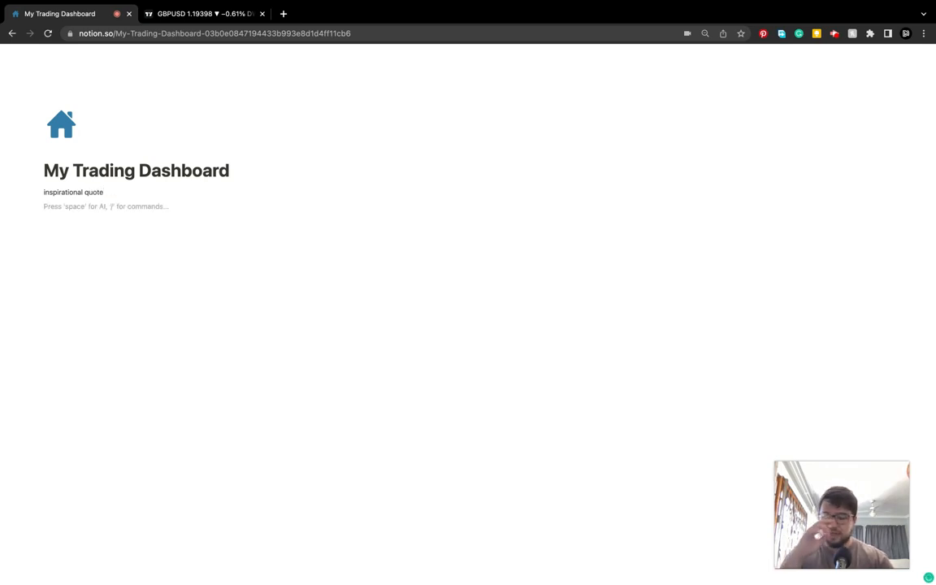
Insert a toggle list below the quote line and name it "Menu".
text(/)
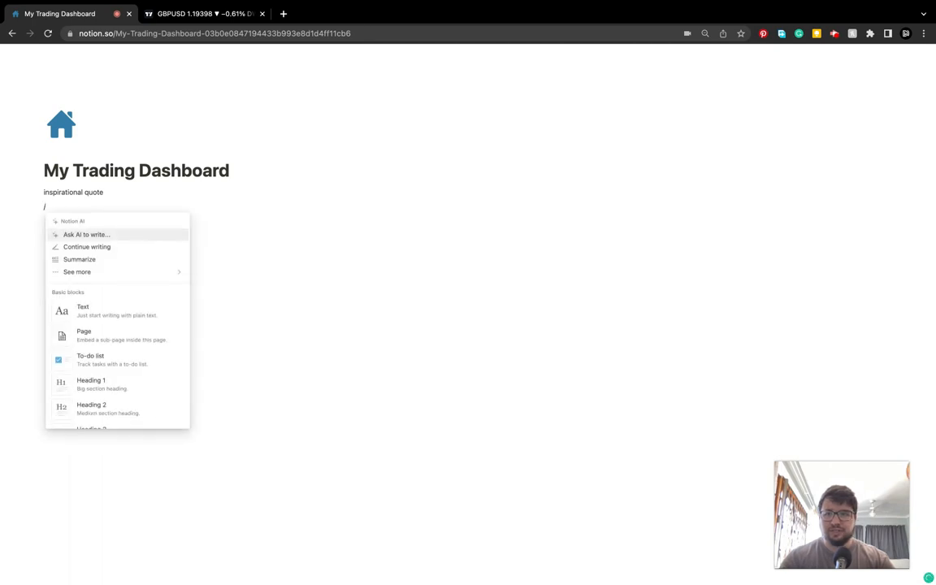
text(tog)
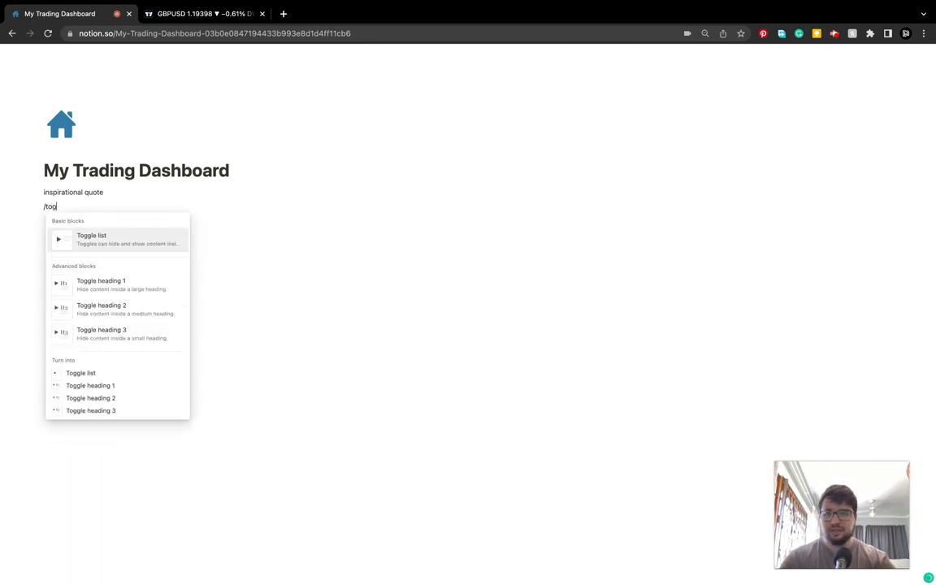
click(113, 241)
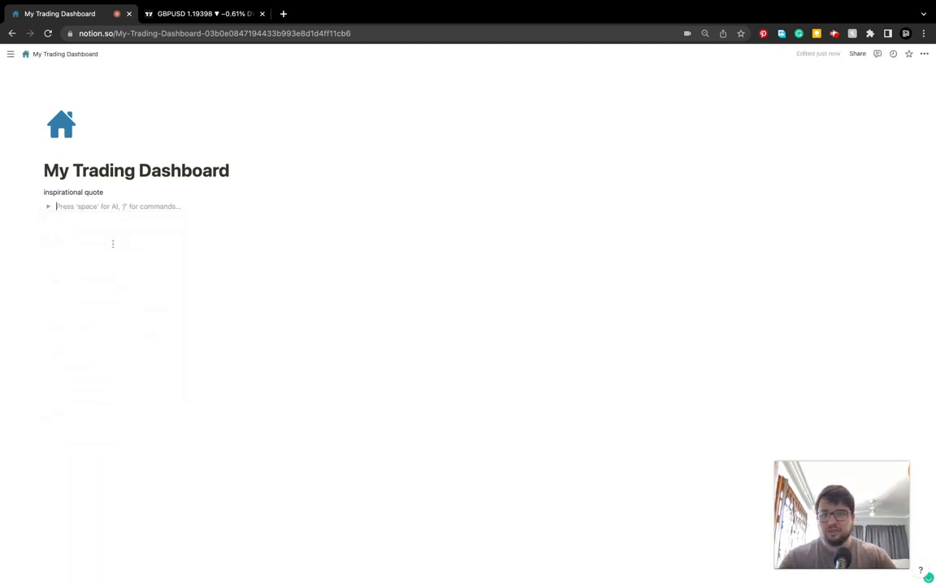
text(Menue)
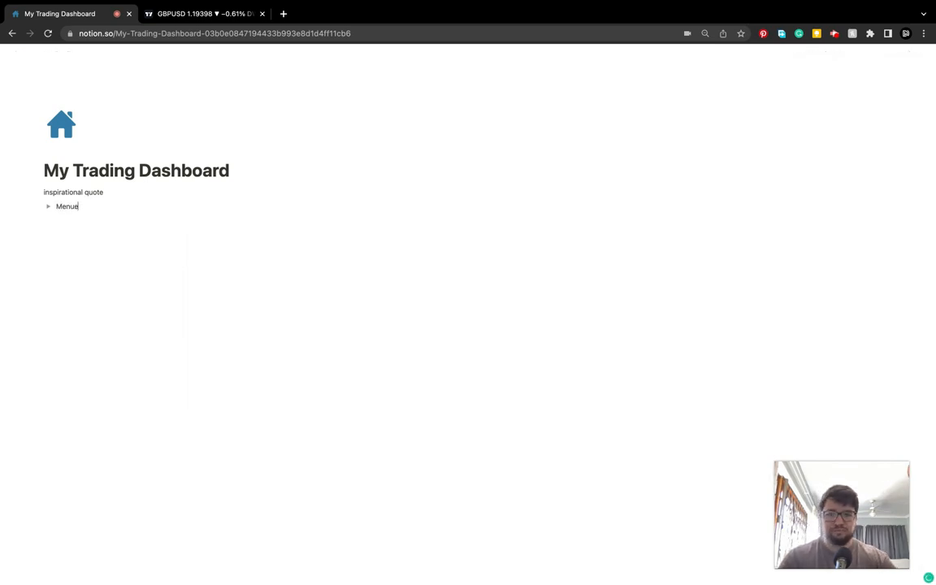
key(BackSpace)
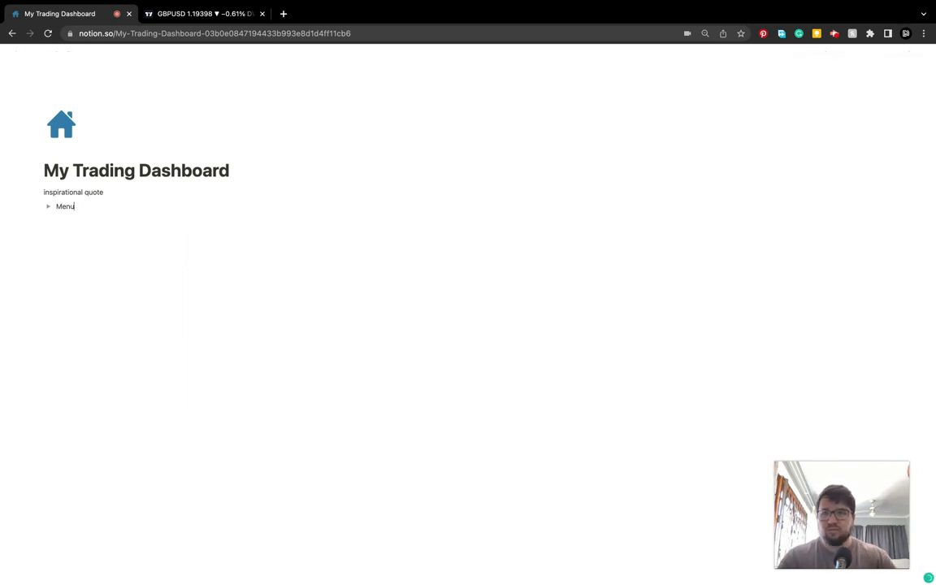
Put a gear emoji and a space in front of the Menu toggle's name.
click(60, 207)
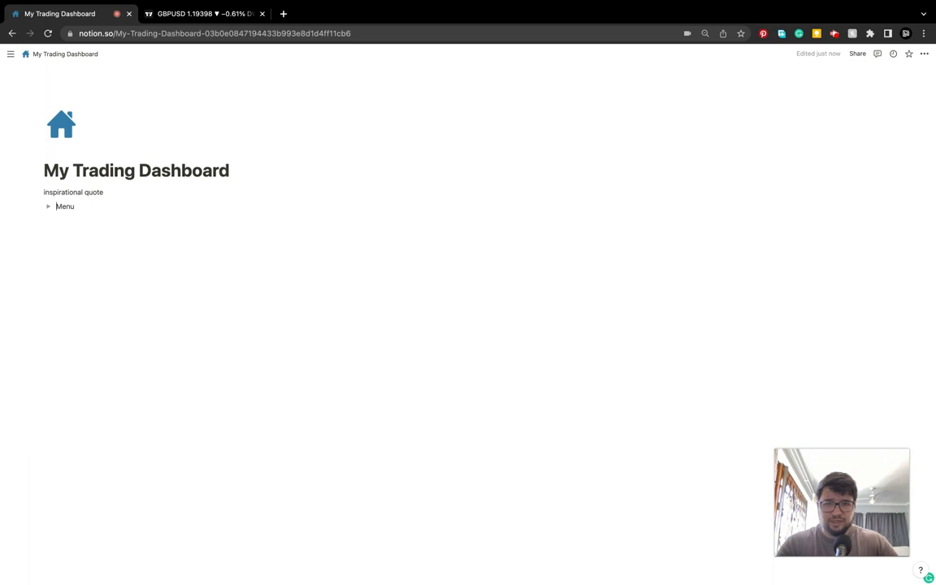
text(⚙️)
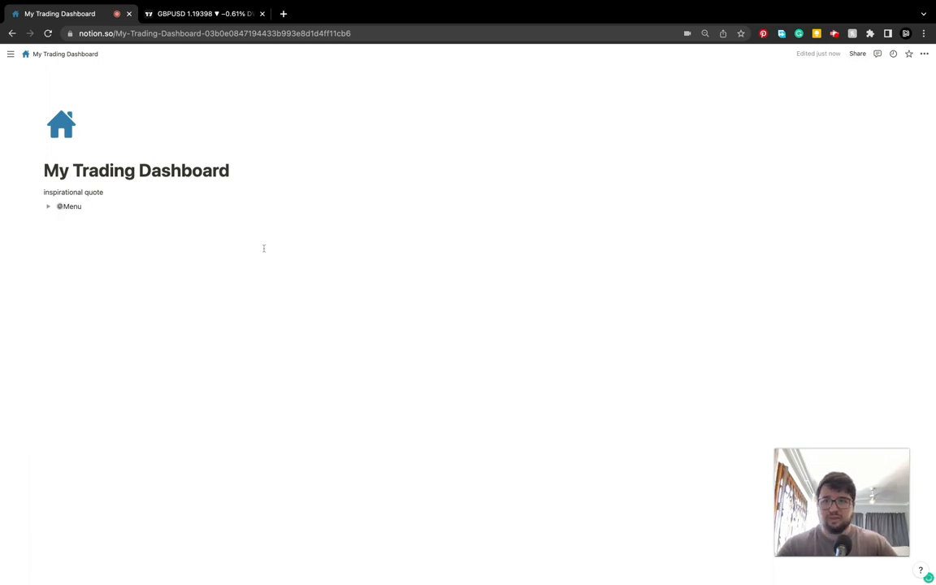
click(238, 247)
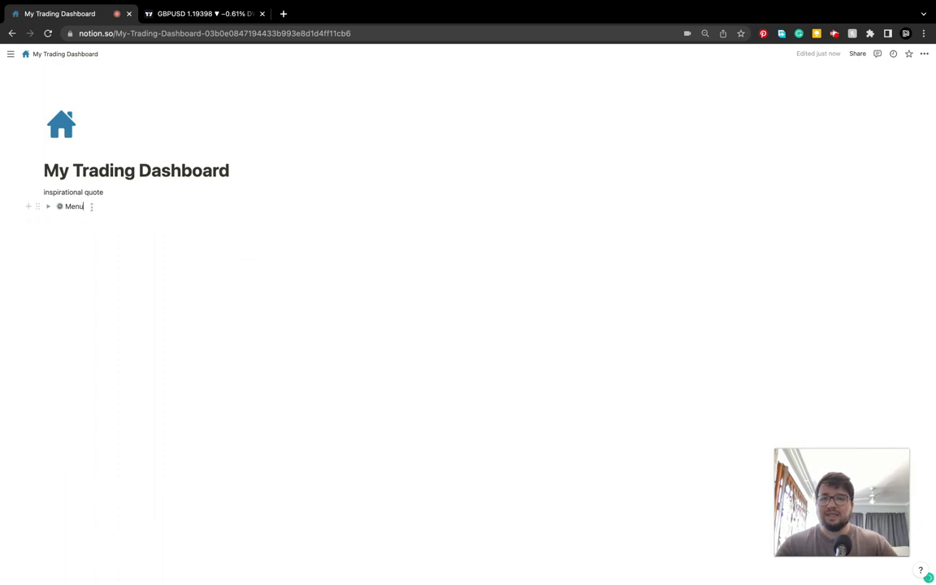
Expand the Menu toggle and create a new sub-page inside it.
click(47, 208)
click(95, 205)
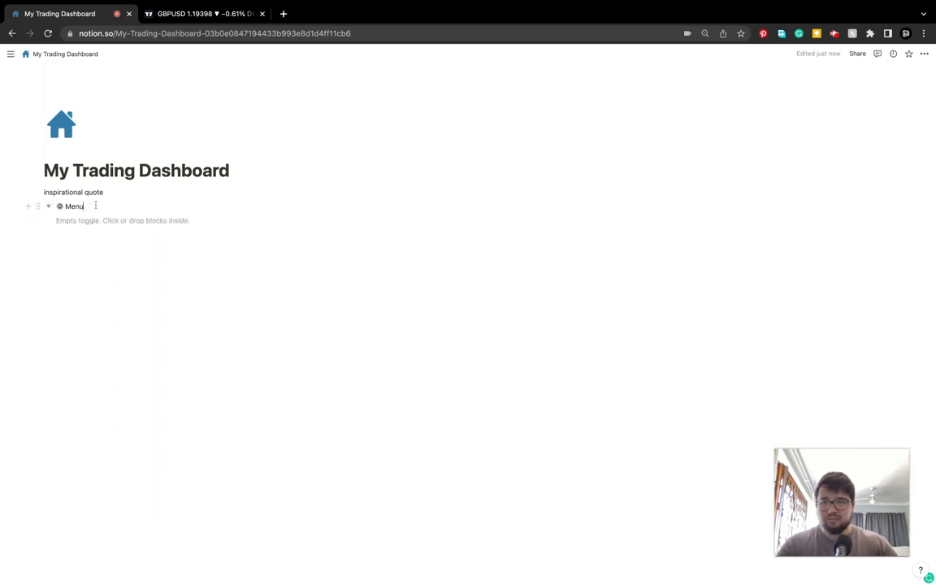
key(Return)
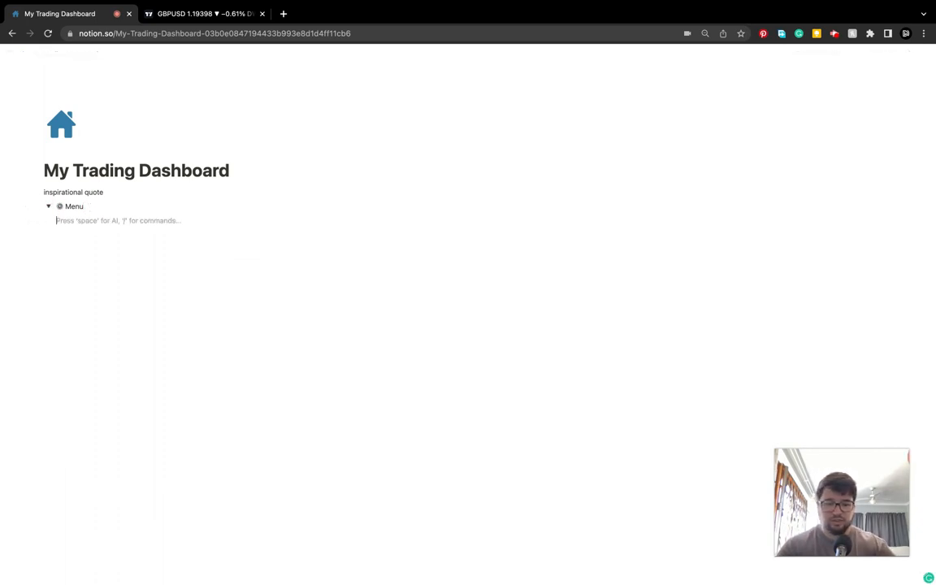
text(/pa)
key(Return)
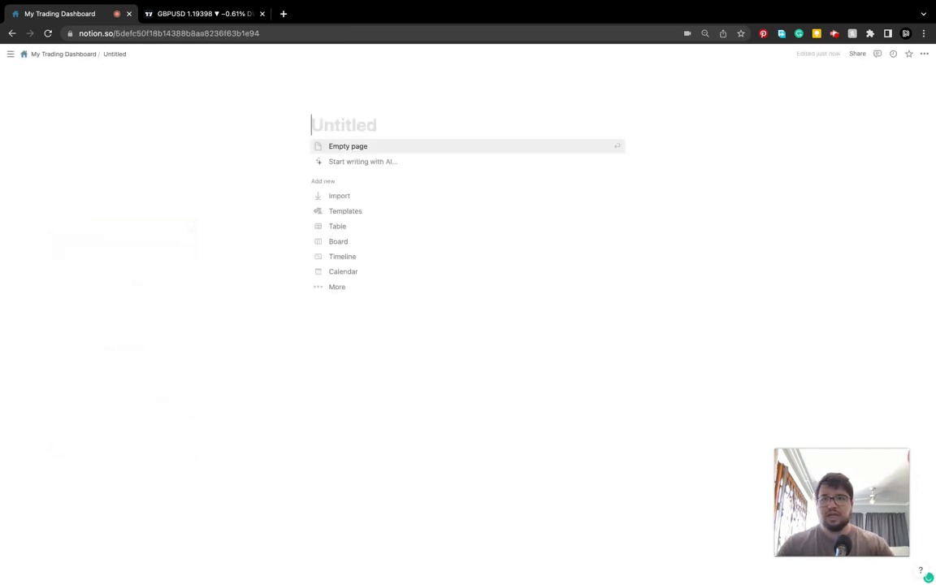
Title the new sub-page "Trade Journal Database".
mouse_move(86, 207)
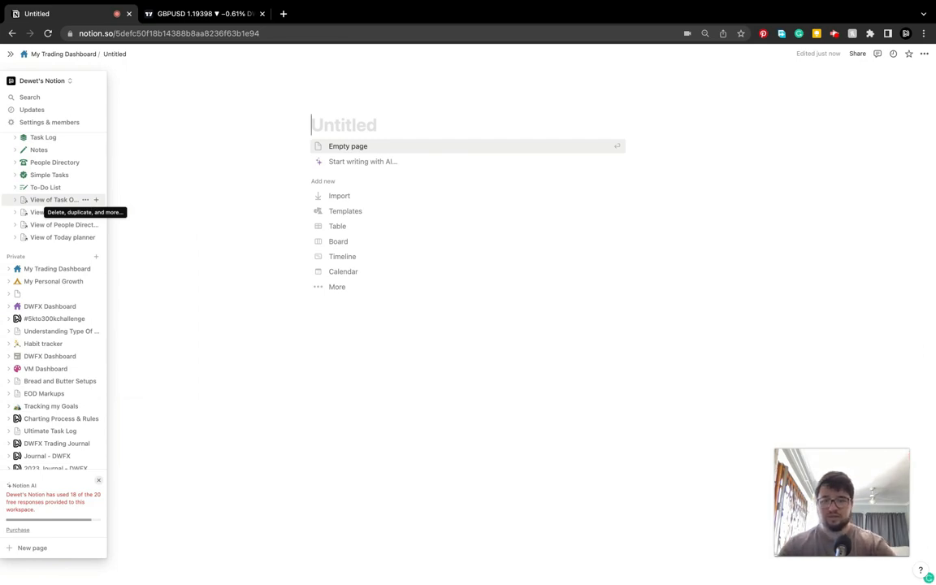
text(Trade H)
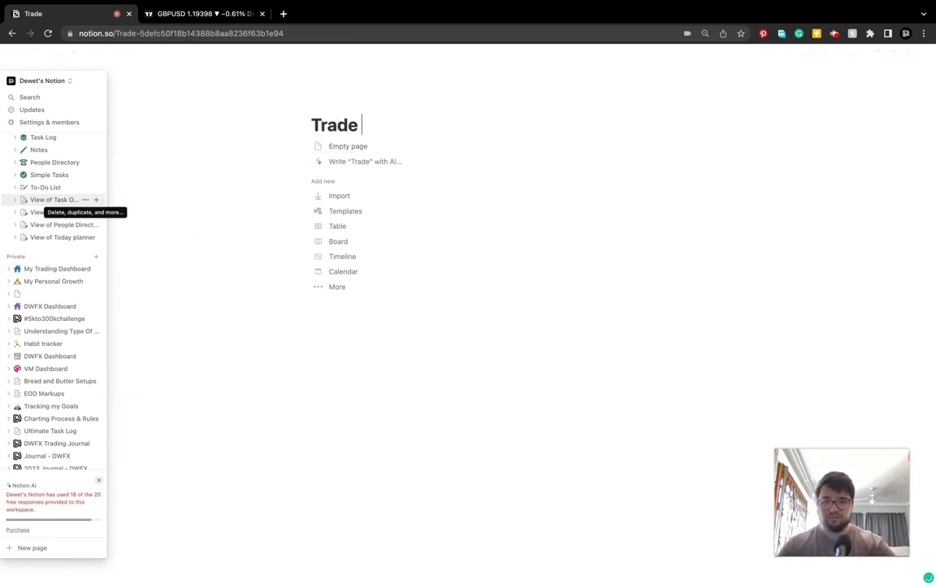
key(BackSpace)
text(JOurna)
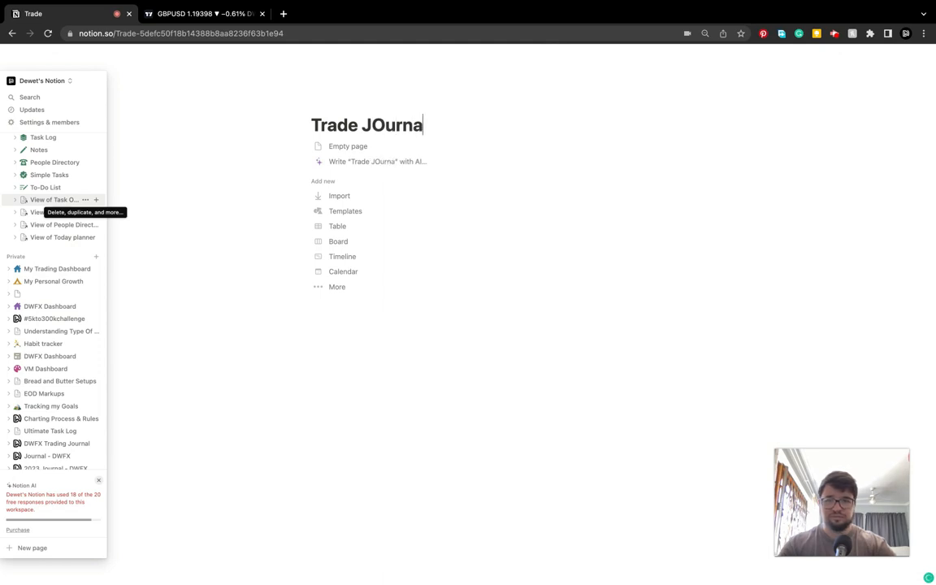
key(BackSpace)
key(BackSpace)
key(BackSpace)
key(BackSpace)
key(BackSpace)
text(ournal)
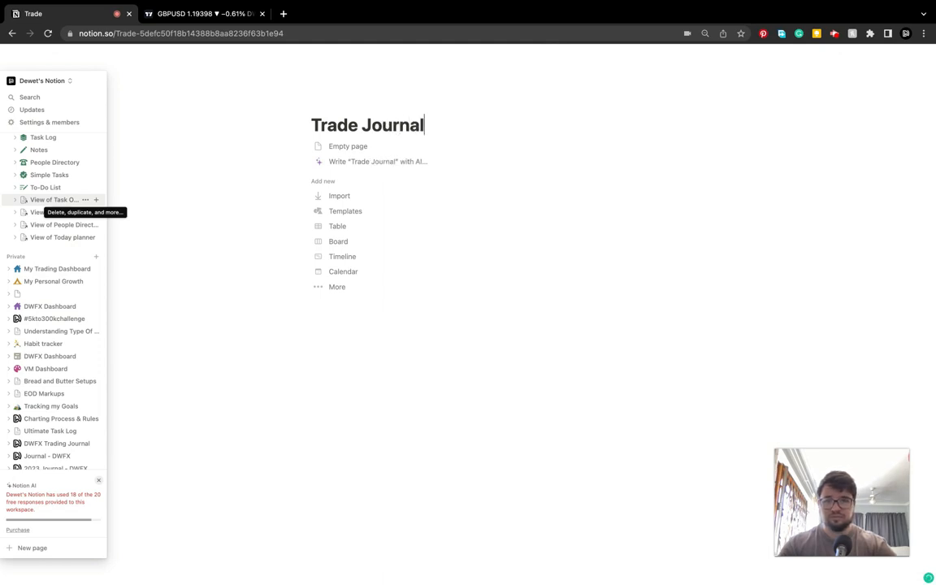
text( Database)
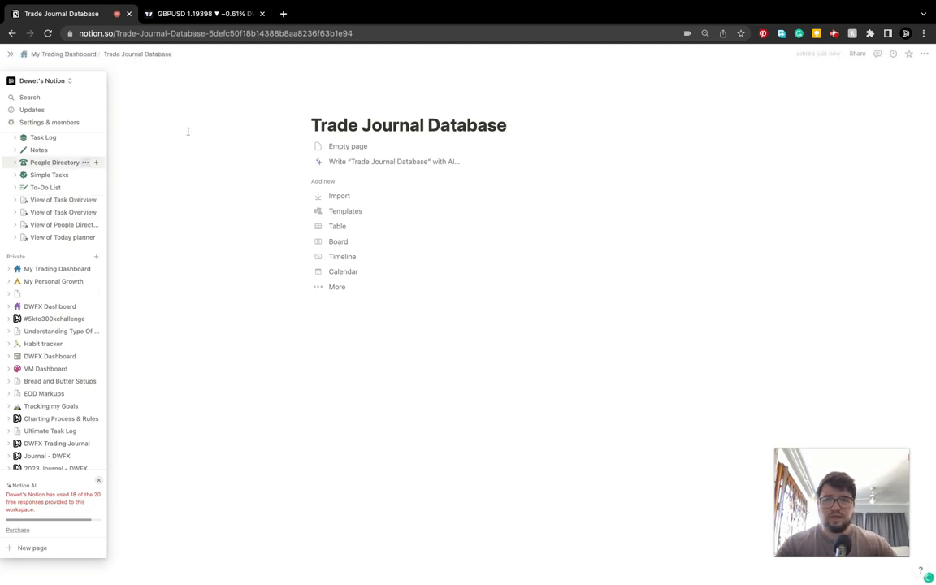
Give the Trade Journal Database page a blue pencil-in-square icon and start it as an empty page.
click(339, 108)
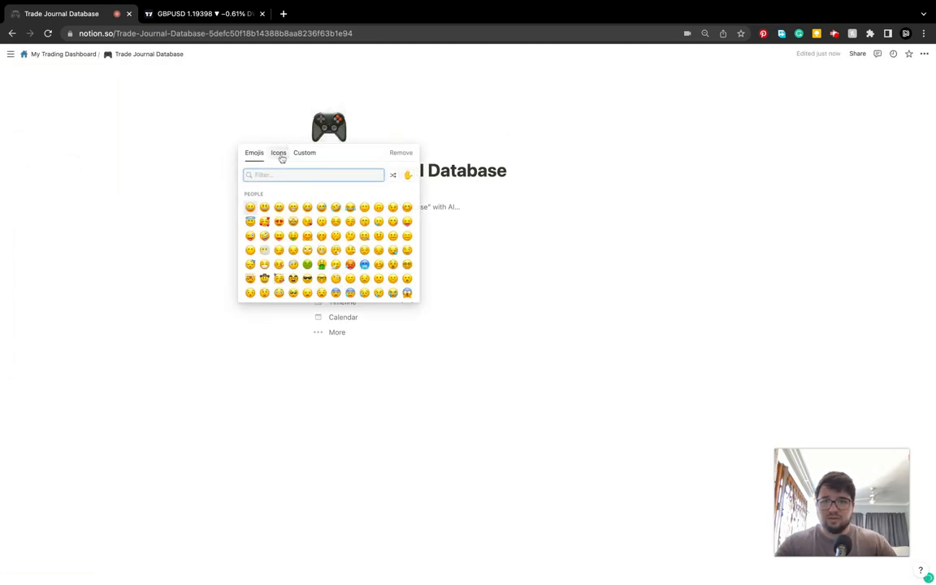
click(279, 153)
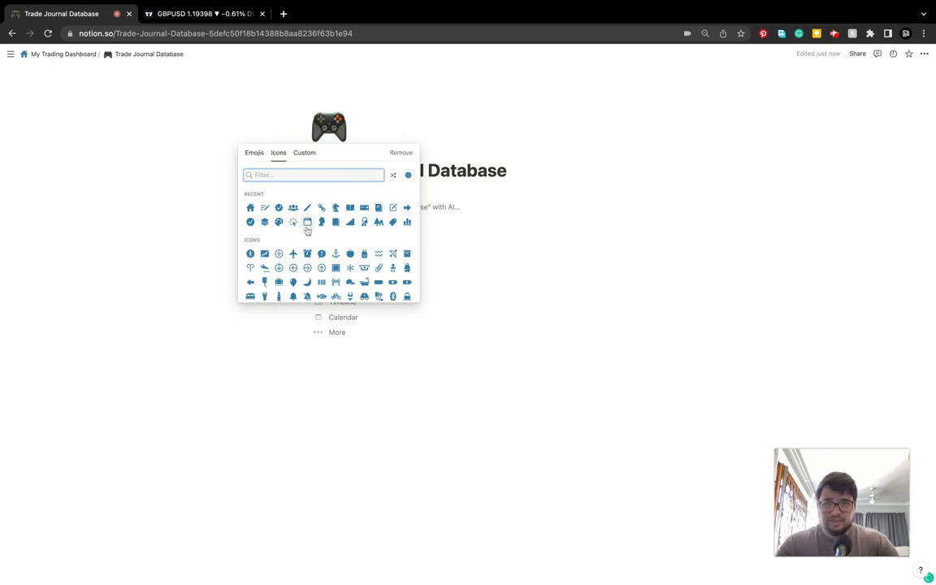
click(393, 208)
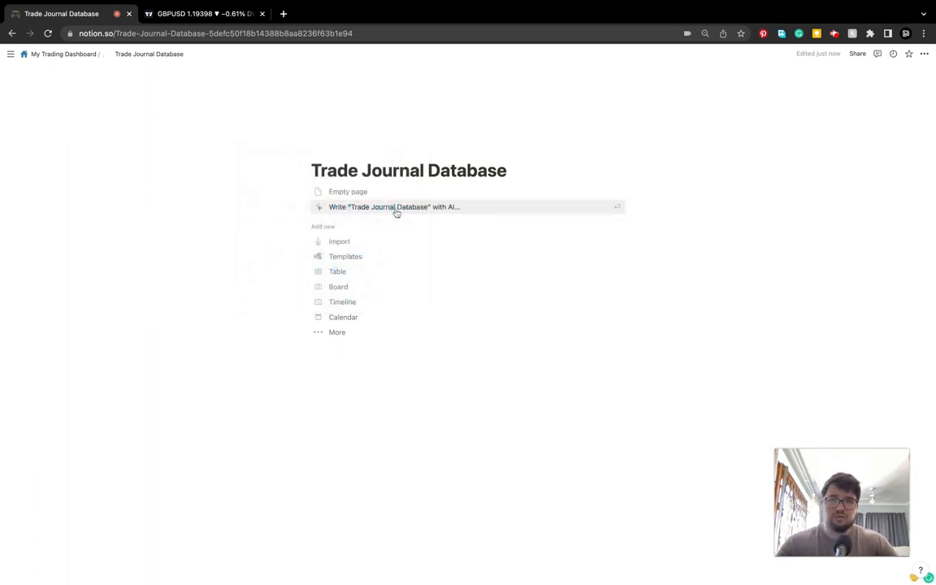
click(349, 190)
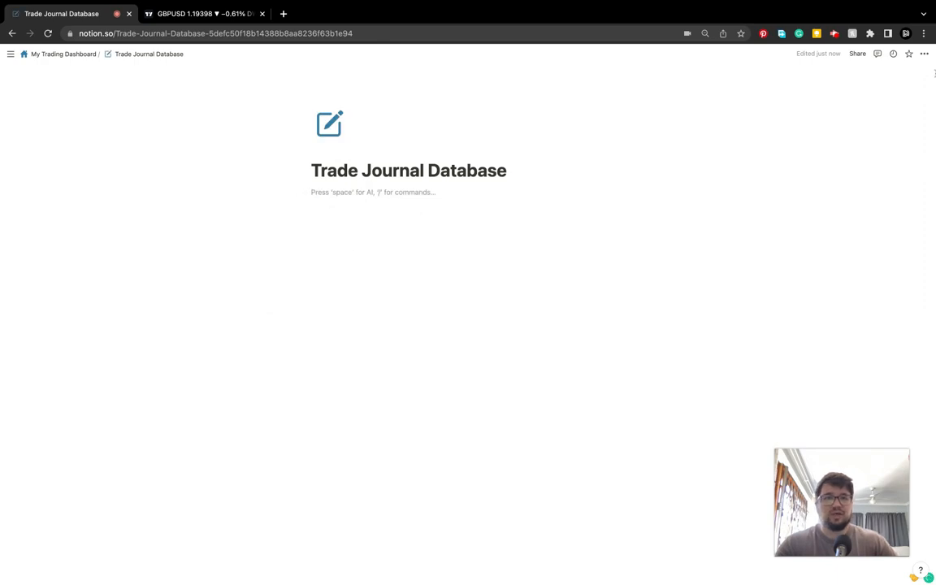
Make the Trade Journal Database page full width and return to the My Trading Dashboard page.
click(924, 53)
click(915, 131)
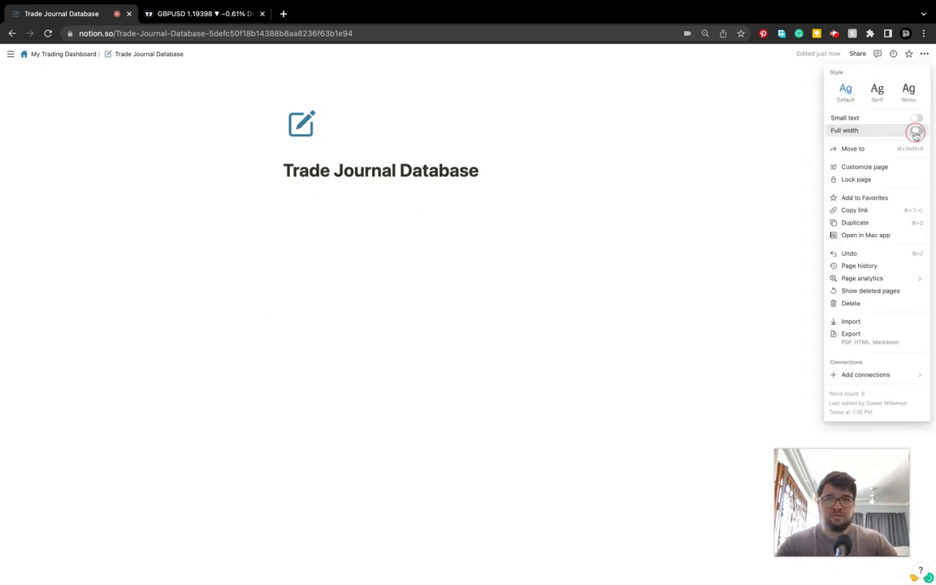
click(42, 53)
click(55, 54)
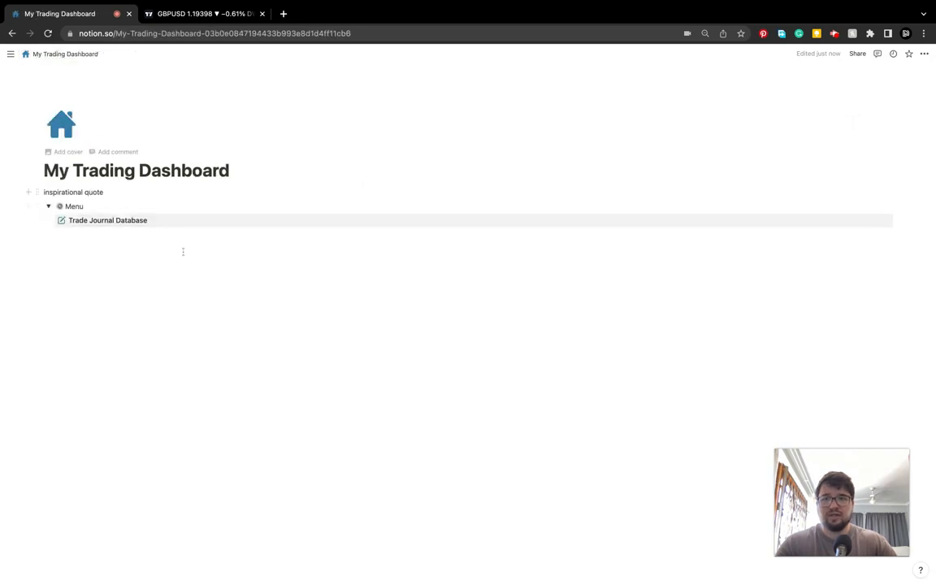
Check that the Menu toggle collapses and expands and that its Trade Journal Database link opens, ending back on the dashboard.
click(48, 206)
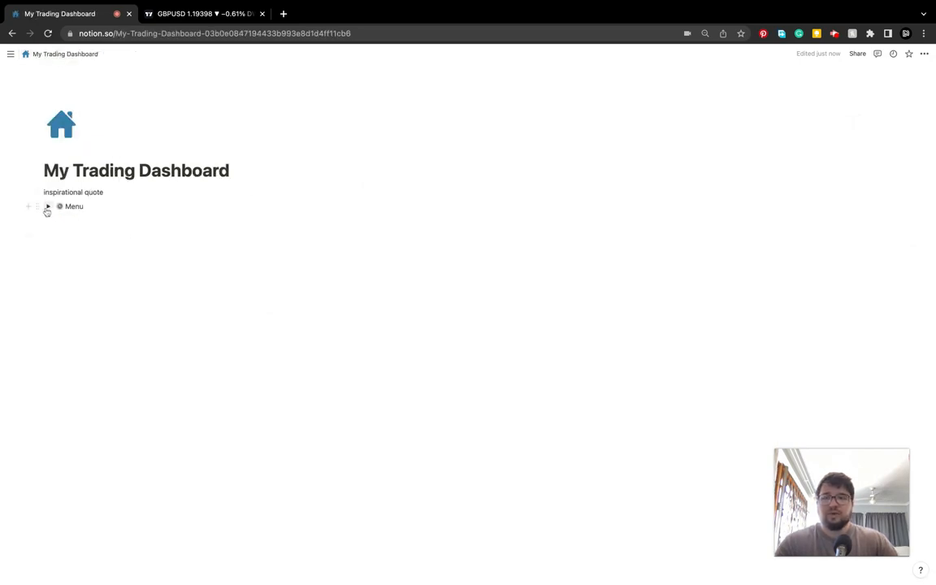
click(47, 206)
click(149, 223)
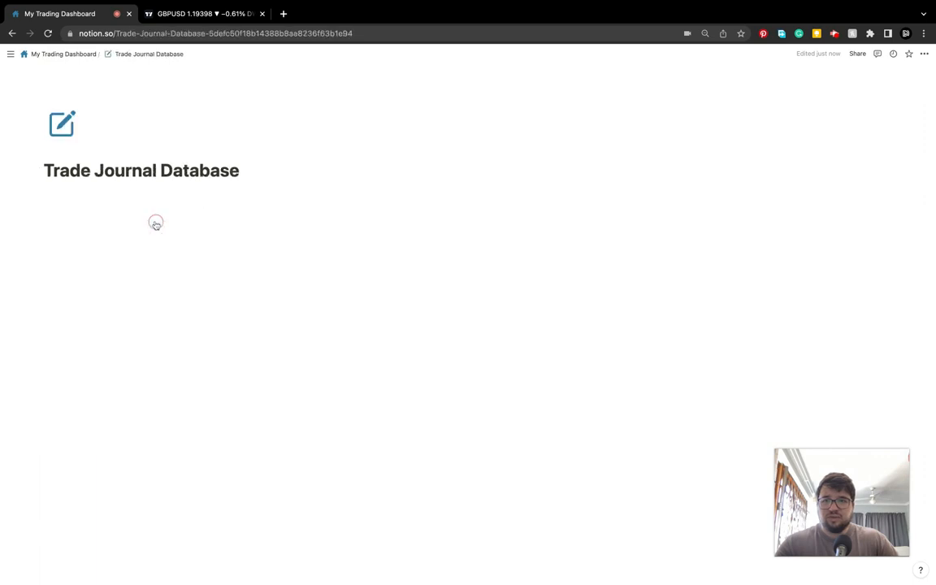
click(47, 55)
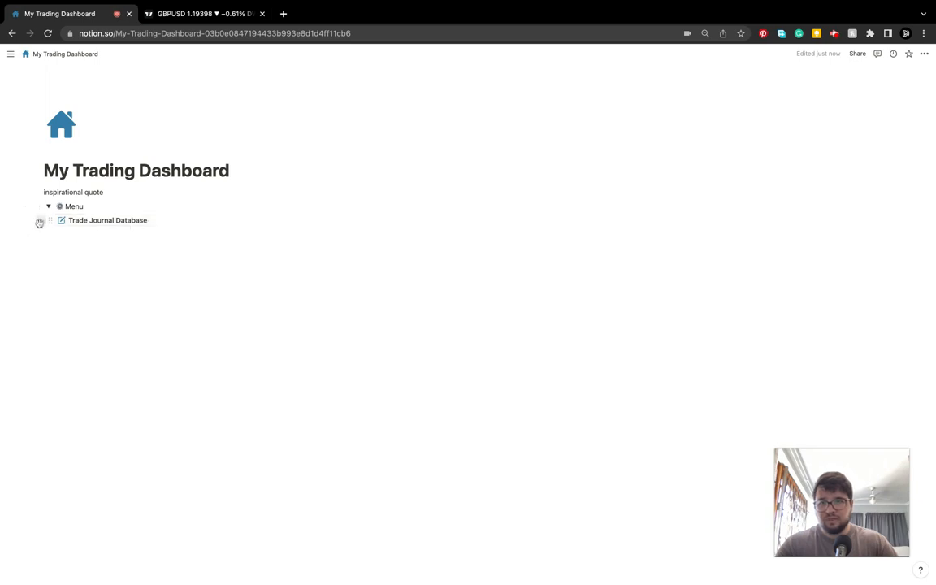
Add a sub-page titled "Daily Forecast" below Trade Journal Database in the Menu toggle and start it as an empty page.
click(40, 220)
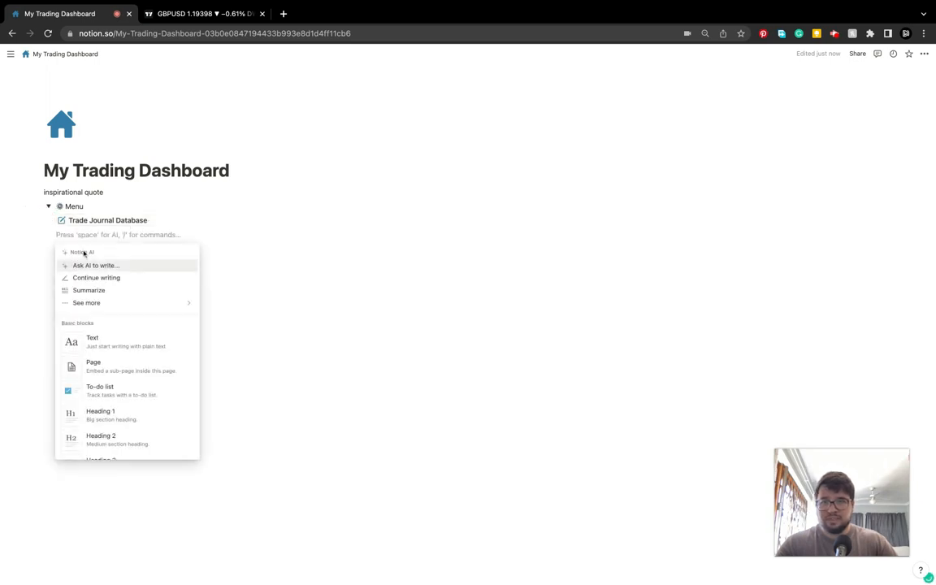
click(109, 365)
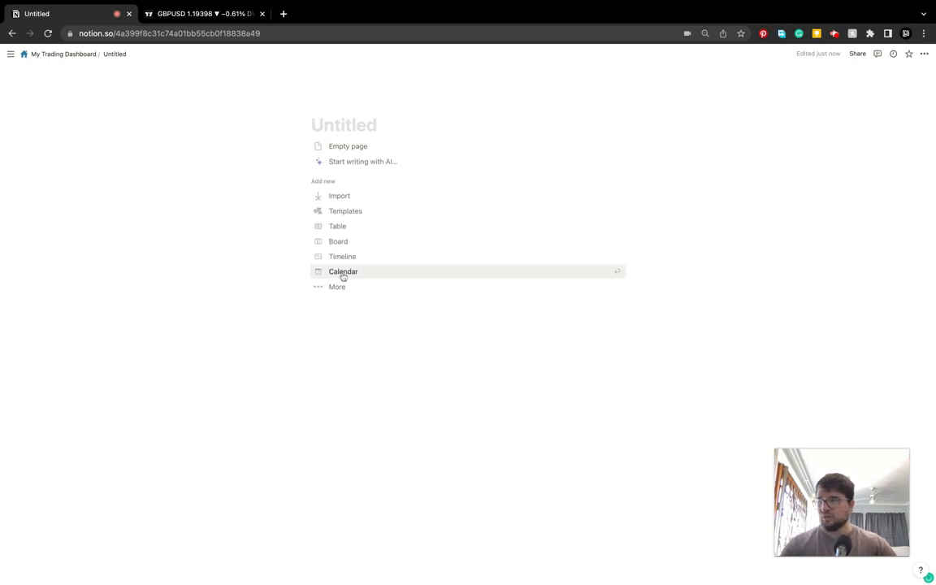
text(Daily Forecast)
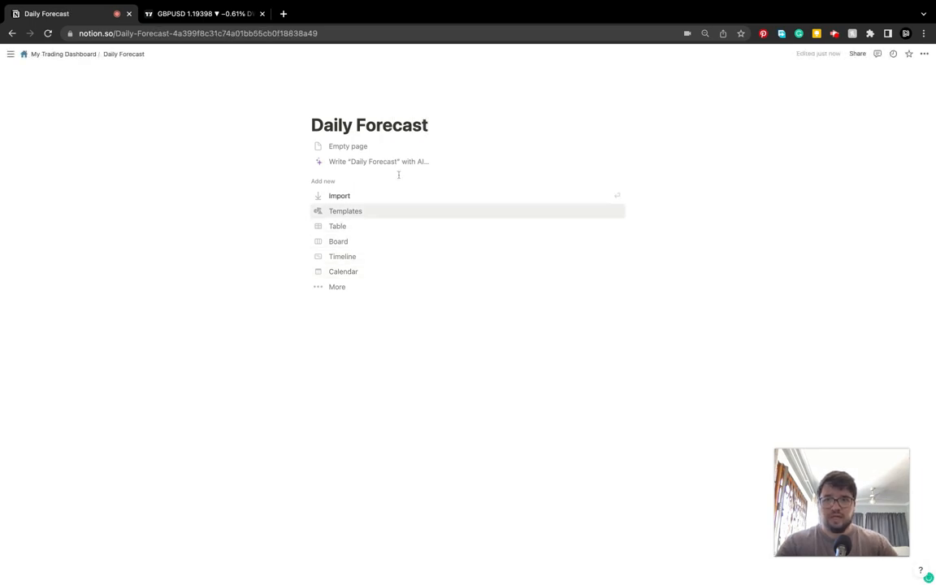
click(372, 194)
click(494, 449)
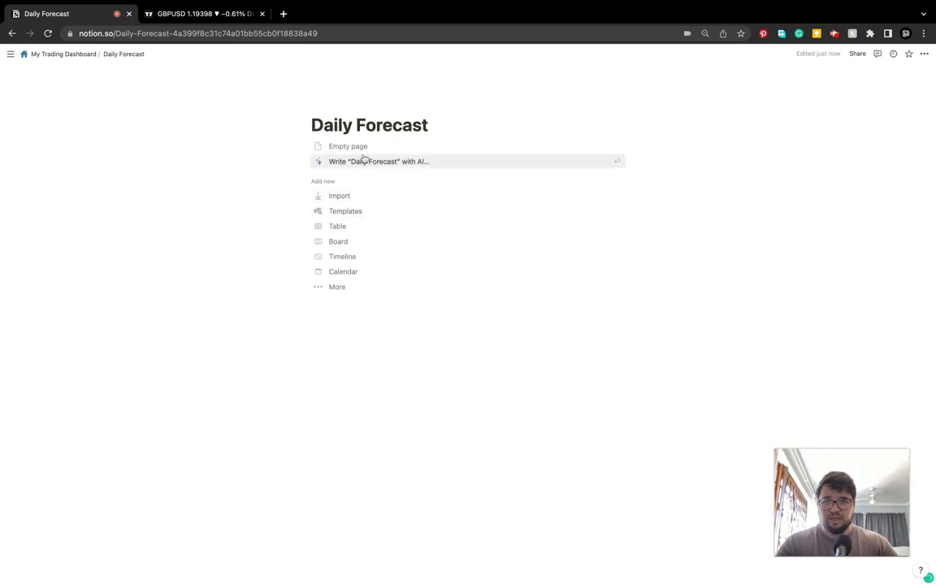
click(359, 148)
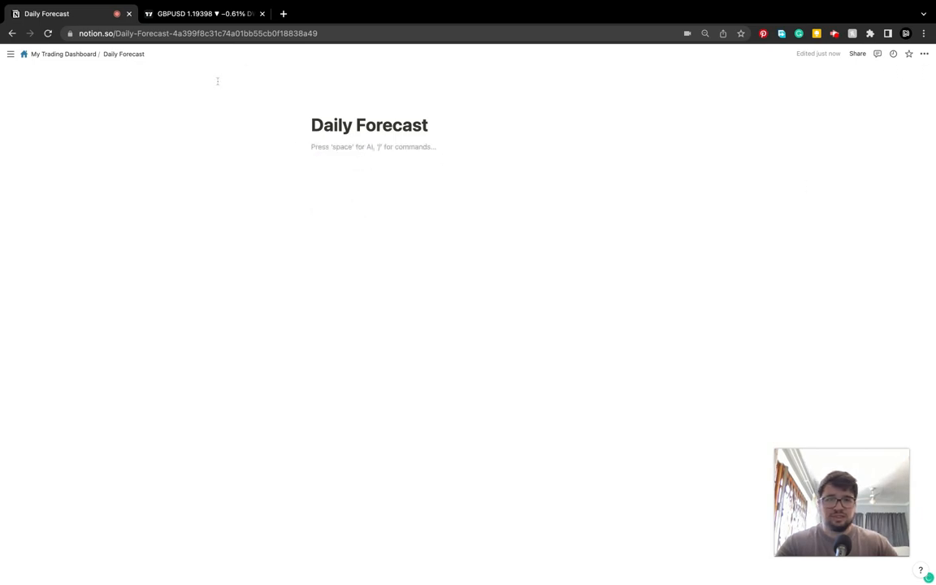
Give the Daily Forecast page the blue tree-and-campfire icon.
click(323, 104)
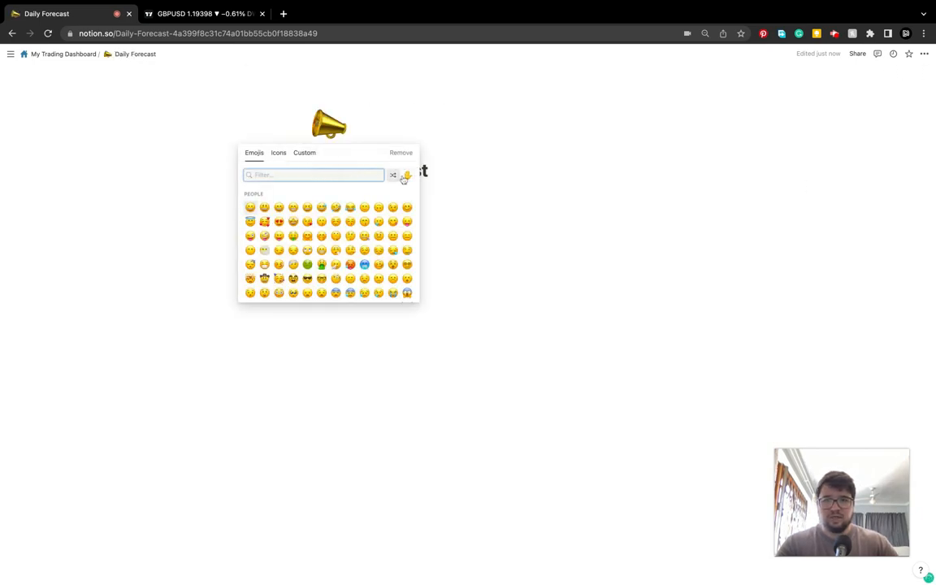
click(278, 154)
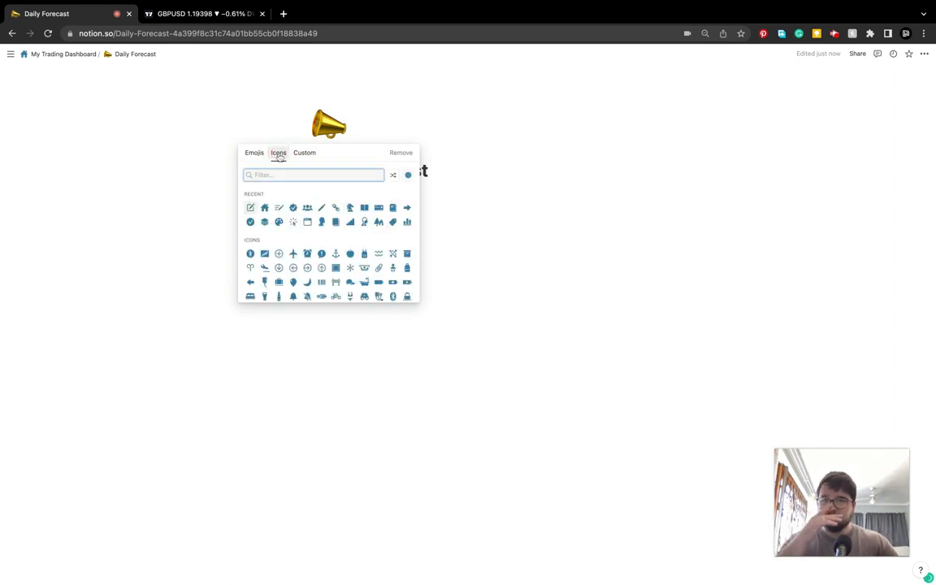
click(379, 222)
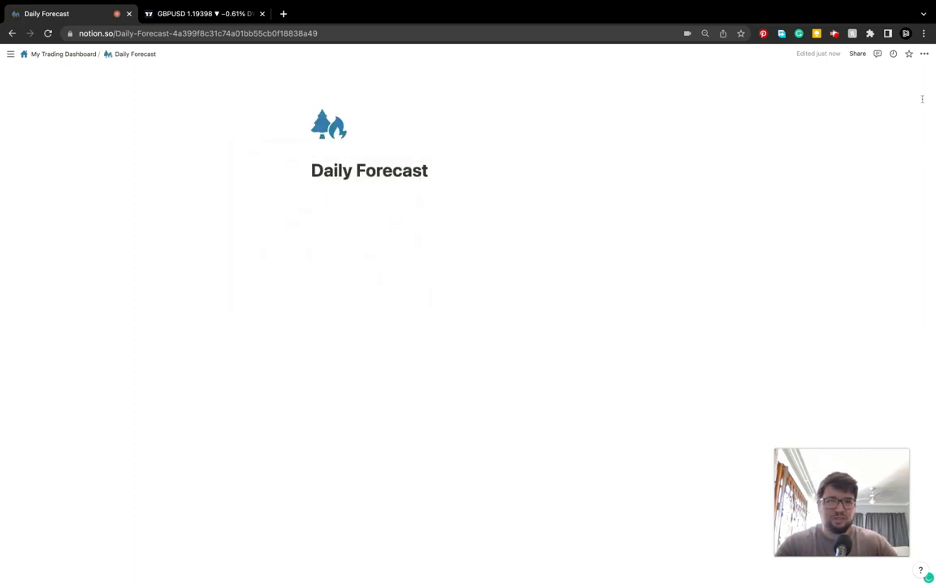
Make the Daily Forecast page full width and return to the My Trading Dashboard page.
click(925, 54)
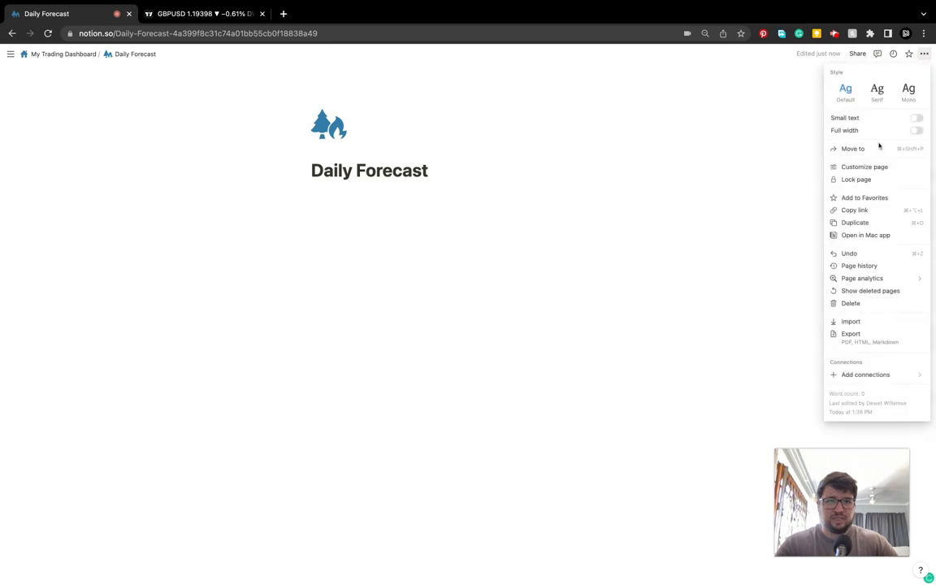
click(917, 131)
click(582, 315)
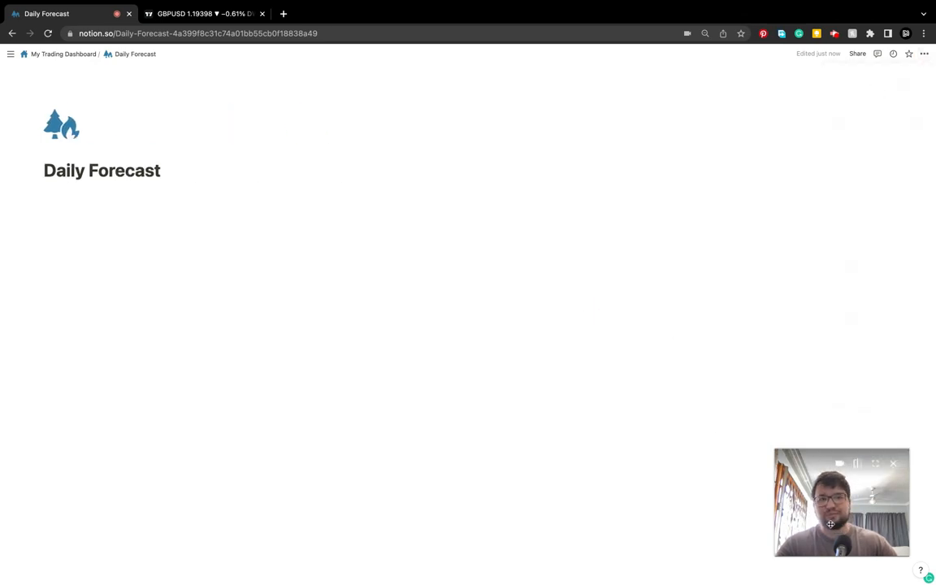
drag(823, 502, 826, 509)
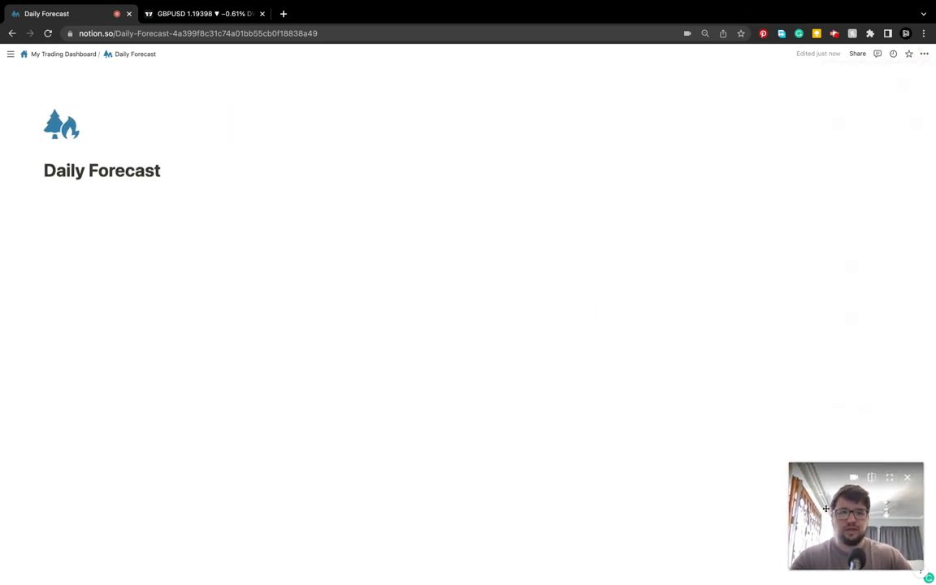
click(55, 54)
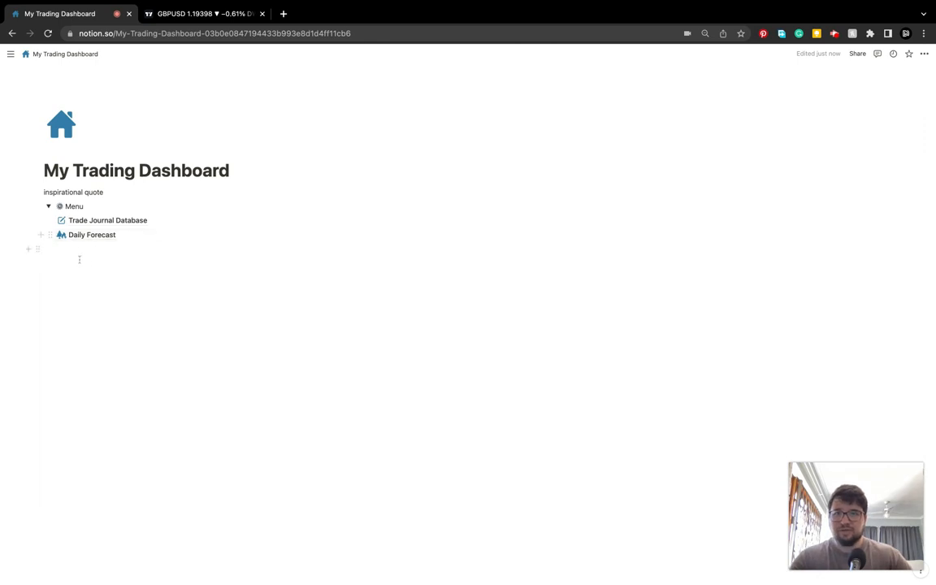
Add a sub-page titled "Written Journal" below Daily Forecast in the Menu toggle and start it as an empty page.
click(41, 235)
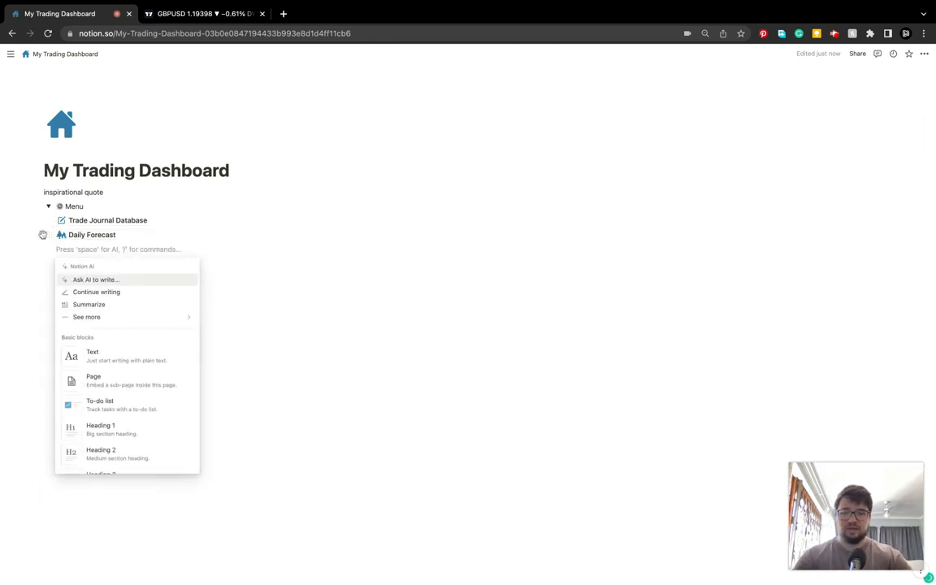
text(pa)
key(Return)
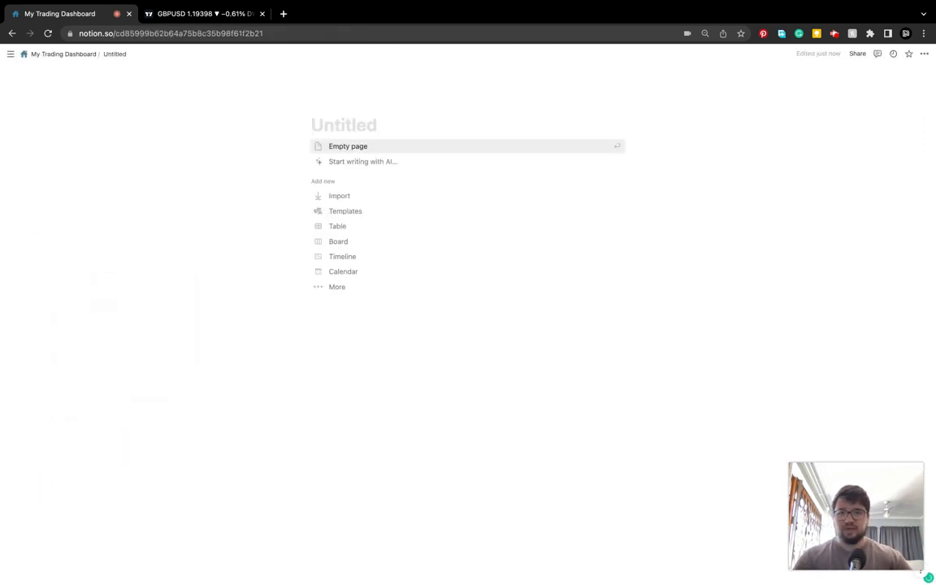
text(Written)
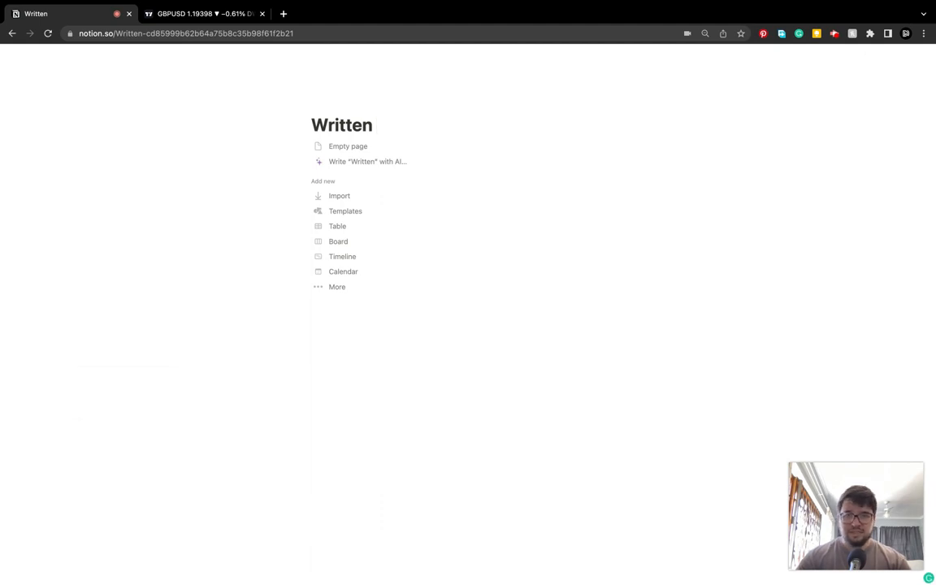
text(Journal)
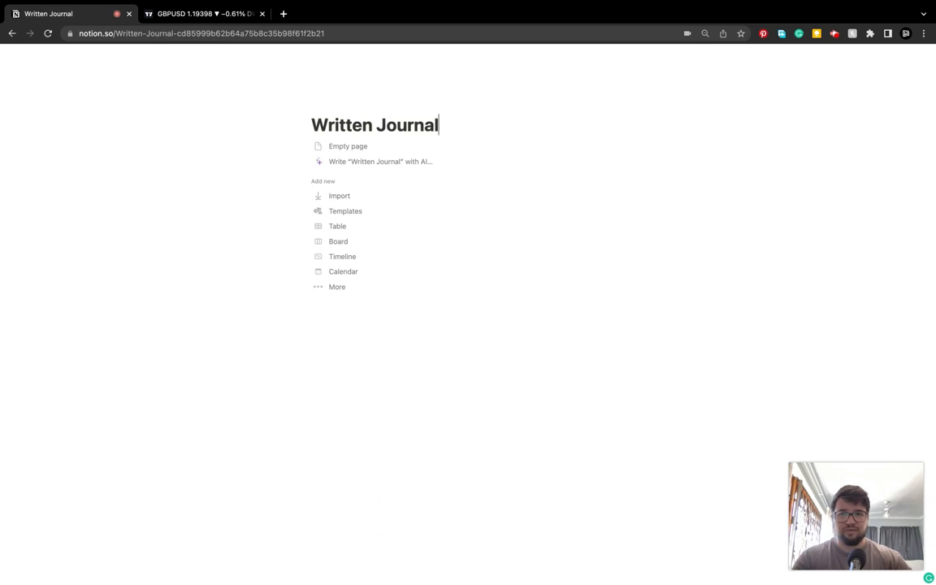
key(Return)
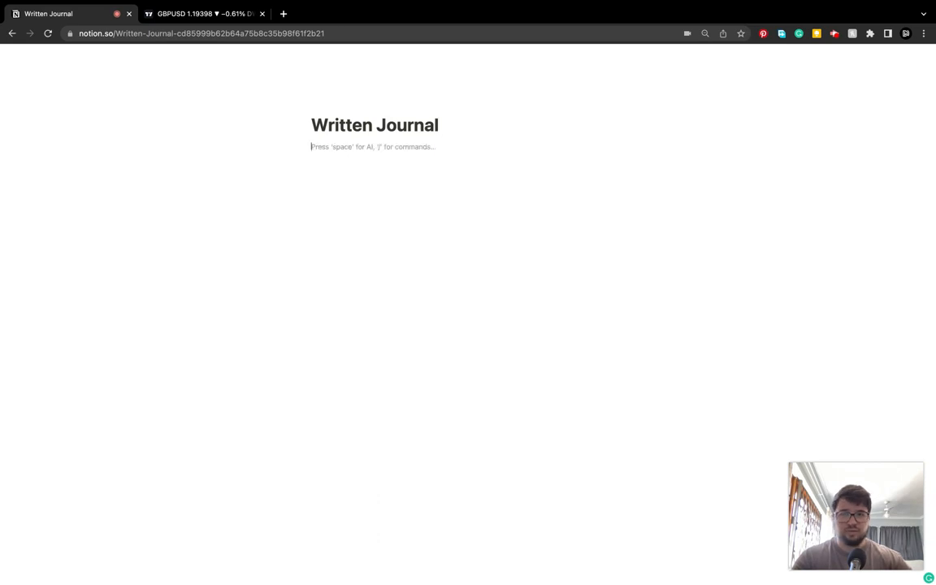
Give the Written Journal page the blue icon of text lines with a pencil.
click(322, 107)
click(281, 155)
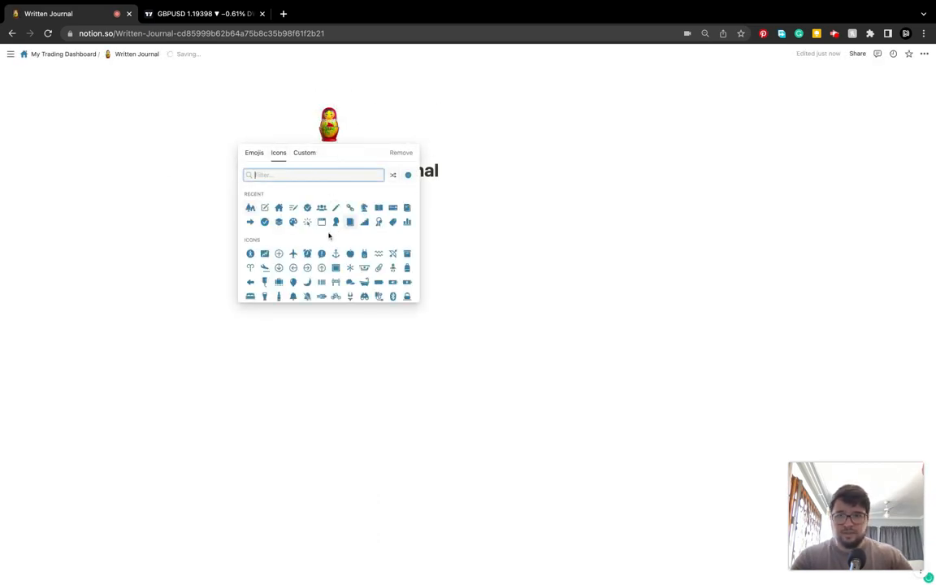
click(294, 209)
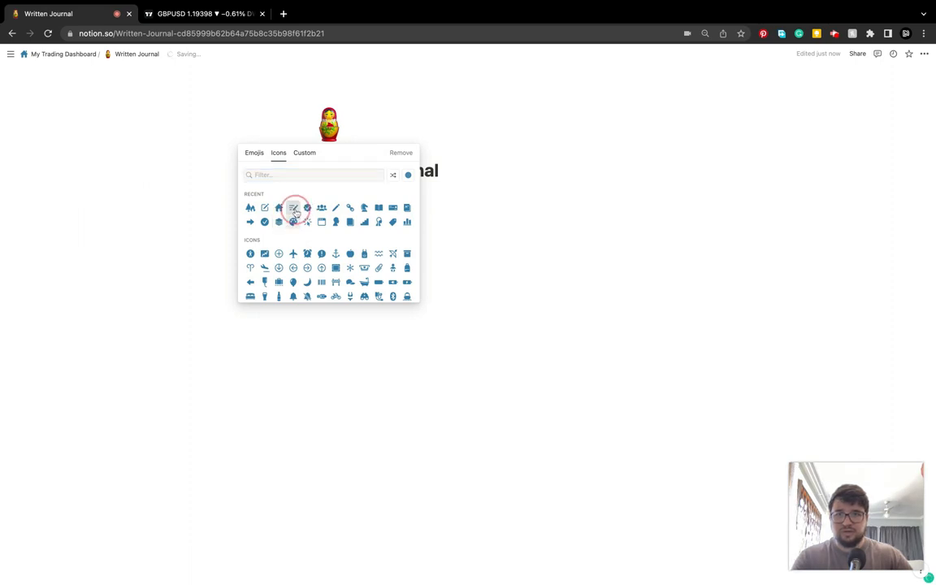
Make the Written Journal page full width and return to the My Trading Dashboard page.
click(924, 53)
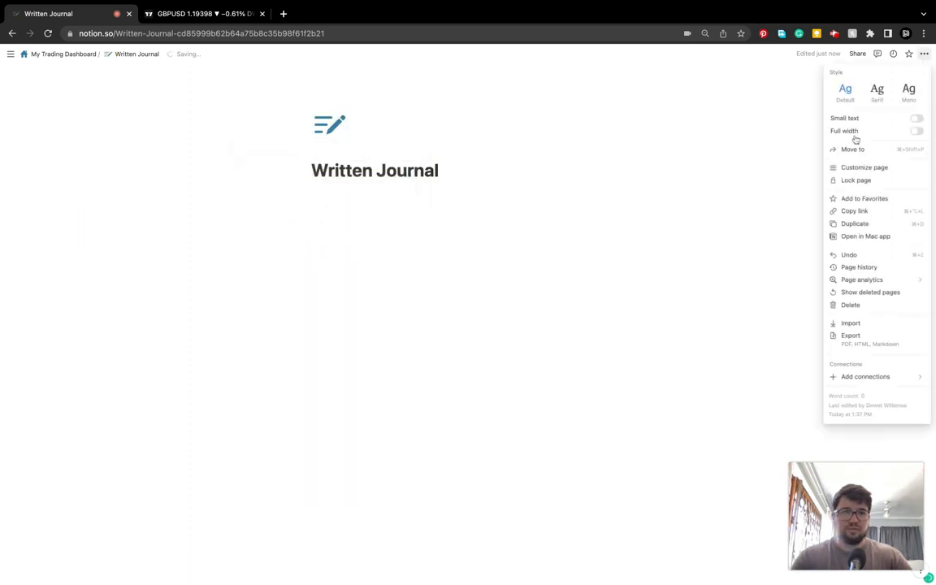
click(914, 130)
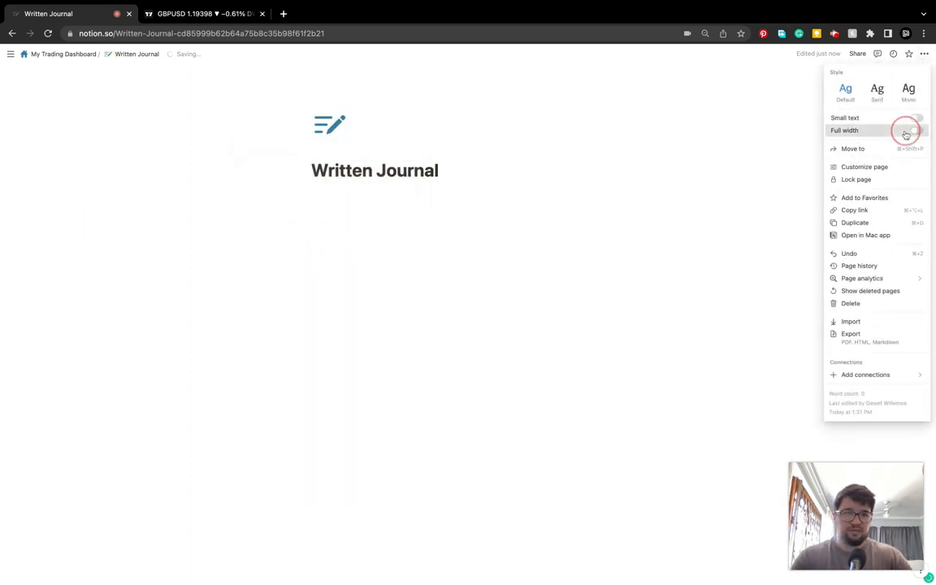
click(547, 272)
click(64, 53)
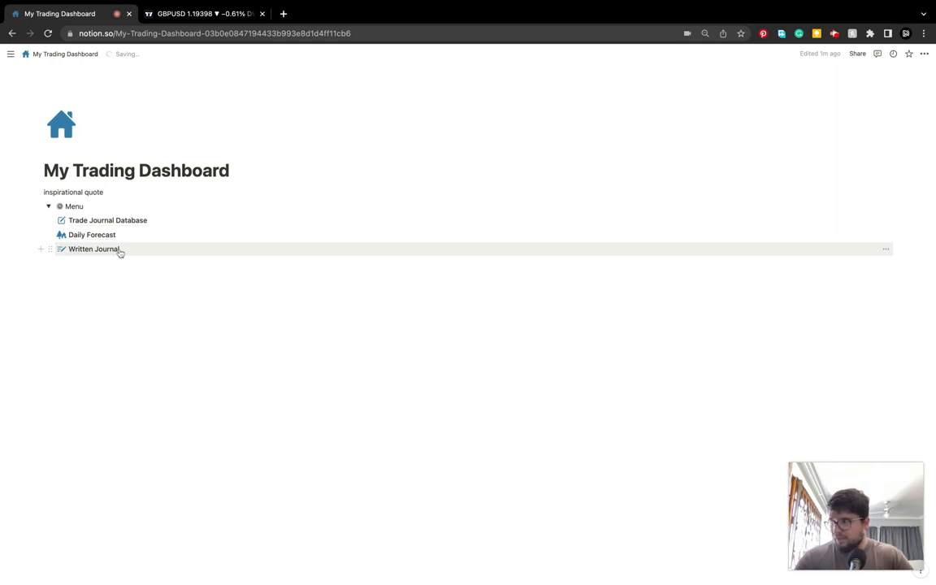
click(40, 249)
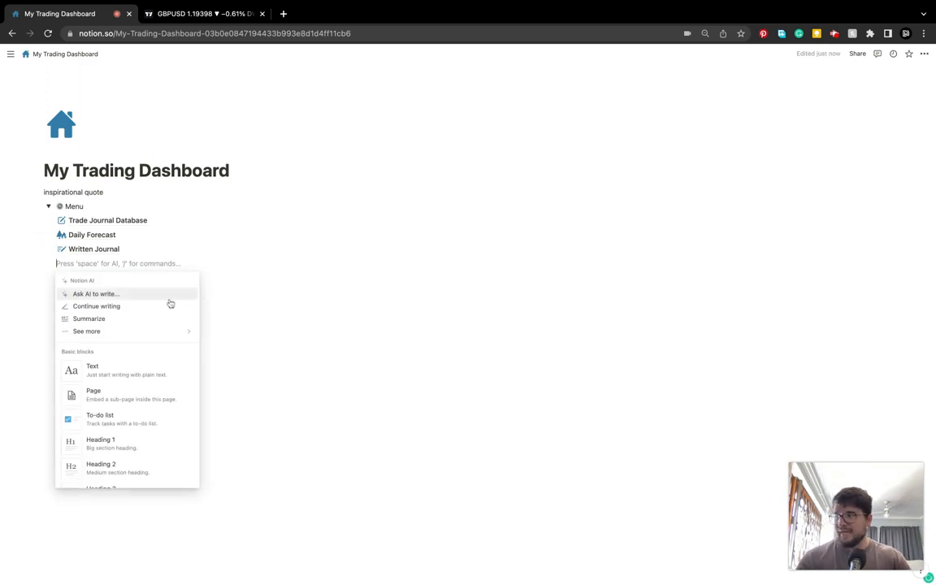
text(Ana)
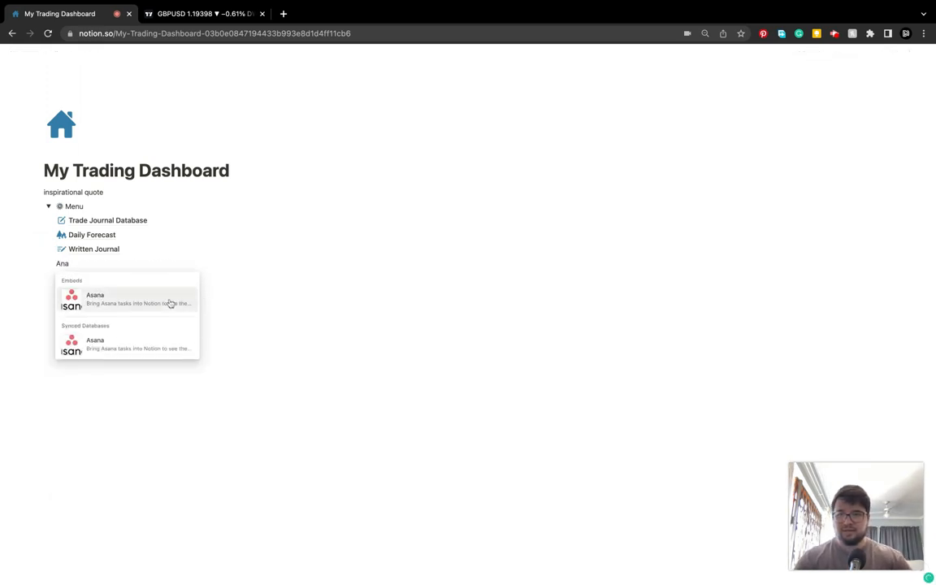
click(244, 354)
click(82, 261)
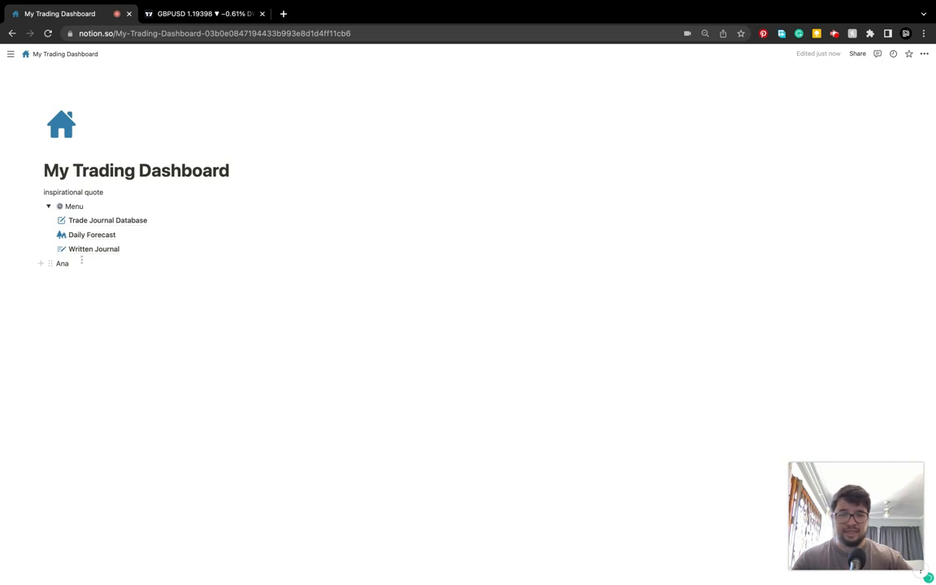
key(BackSpace)
key(BackSpace)
key(BackSpace)
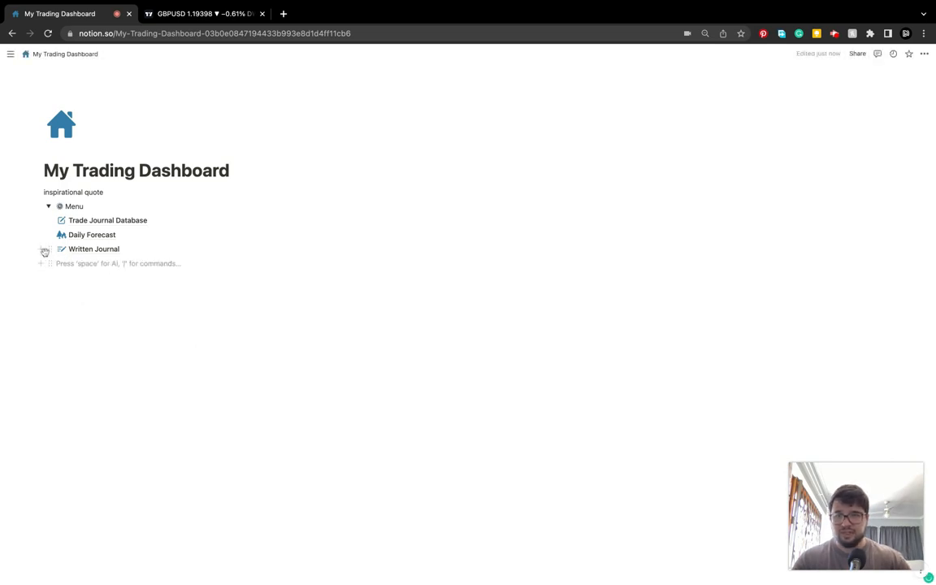
Add a sub-page below Written Journal in the Menu toggle and title it "Analytical Trade Routein".
click(42, 248)
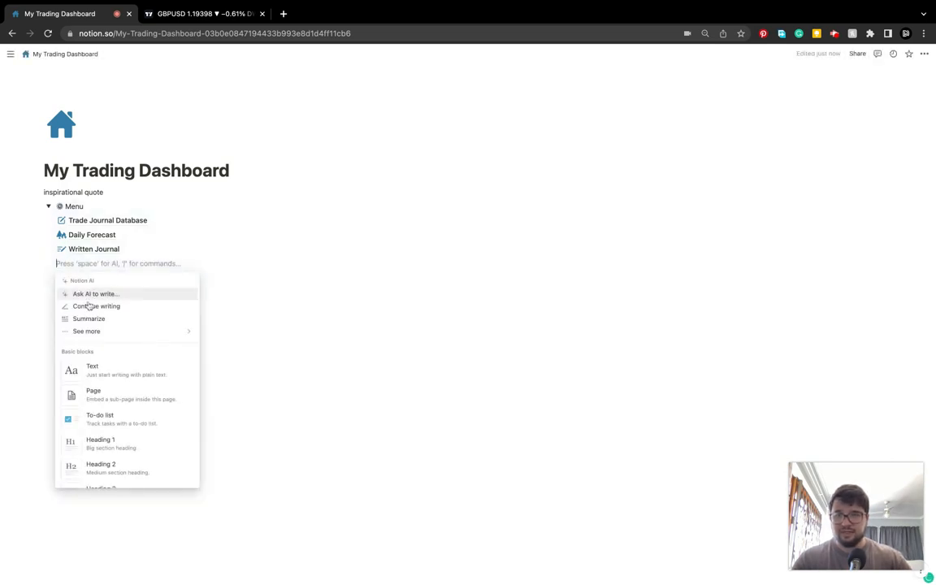
click(110, 391)
text(Ana)
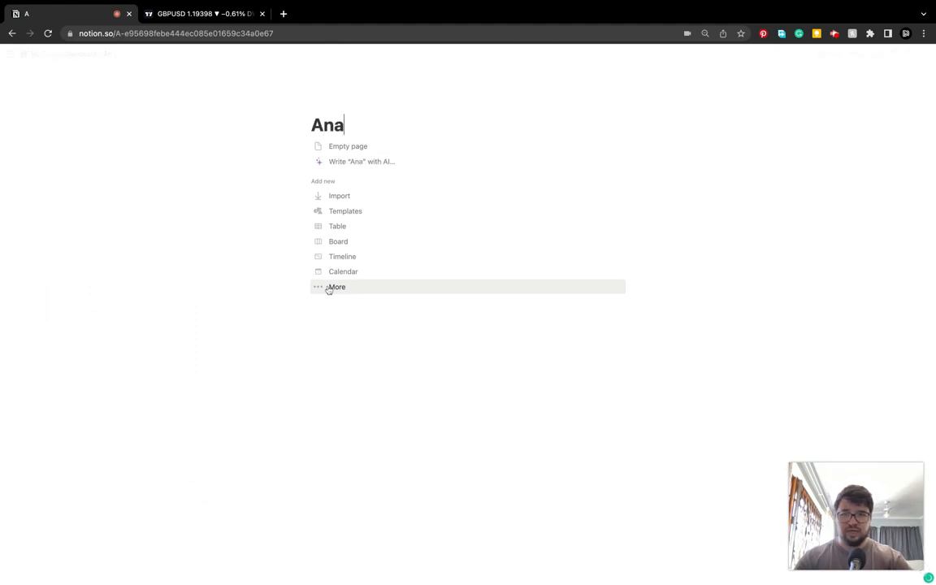
text(lytical)
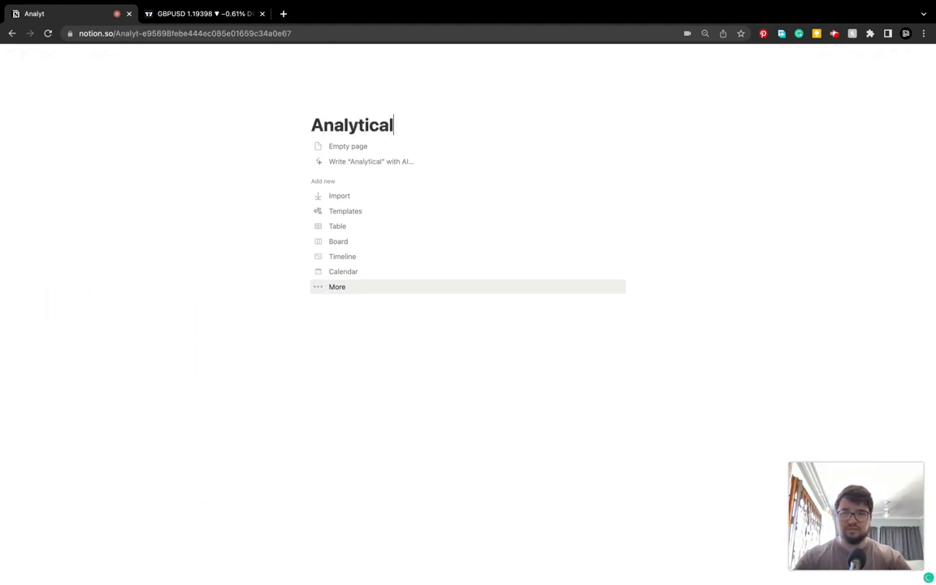
text( Trade Routein)
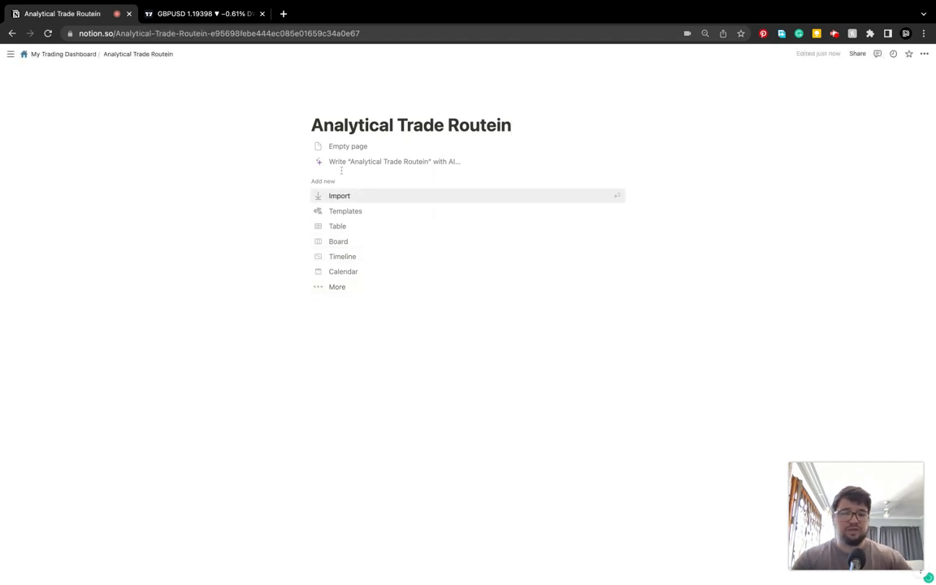
Correct the new sub-page's title to "Analytical Trade Routine" and start it as an empty page.
key(Return)
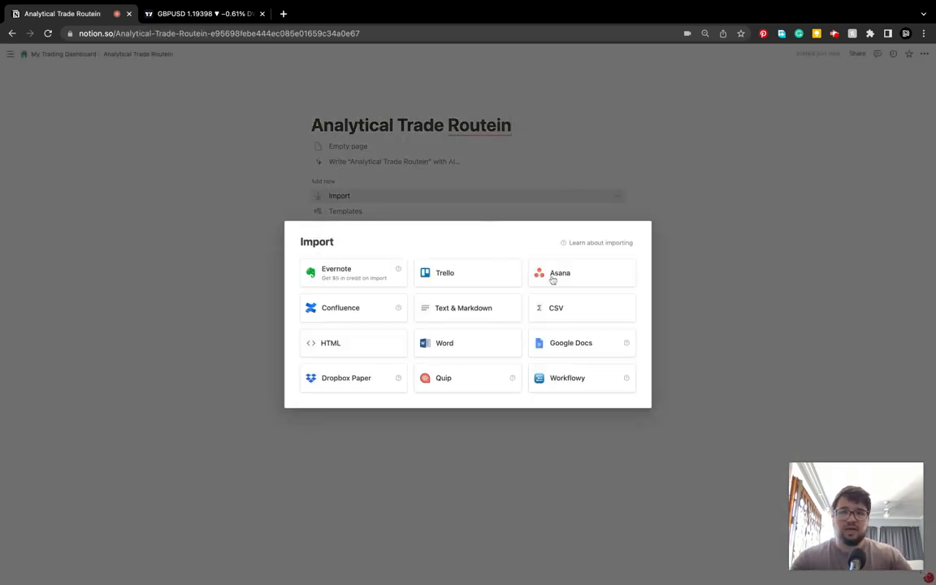
click(537, 134)
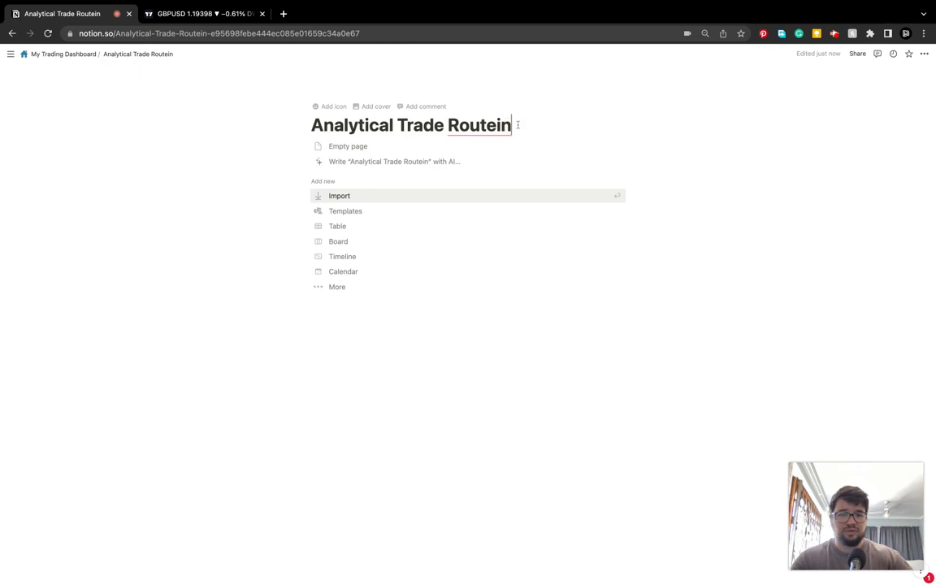
key(BackSpace)
key(BackSpace)
key(BackSpace)
text(ine)
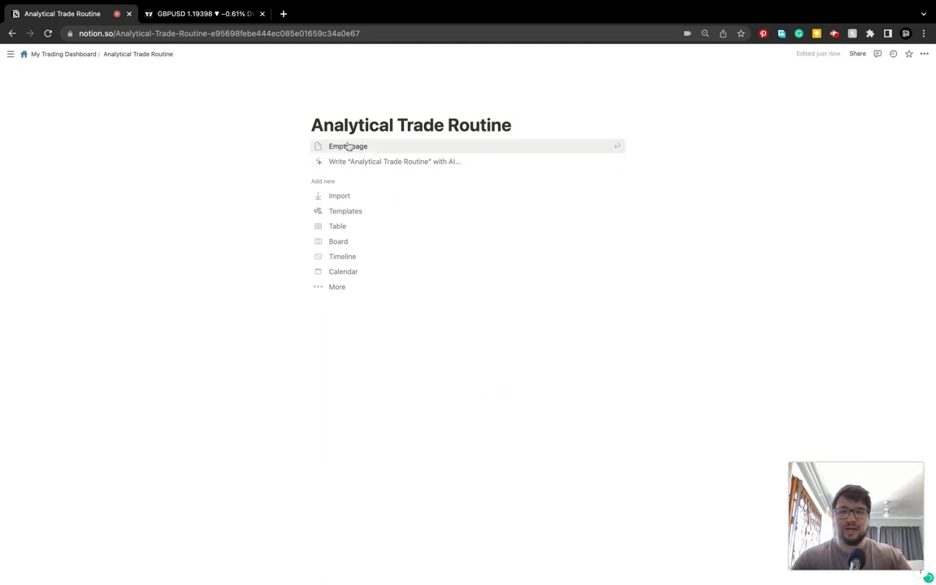
click(348, 146)
Give the Analytical Trade Routine page the blue tag icon.
click(329, 106)
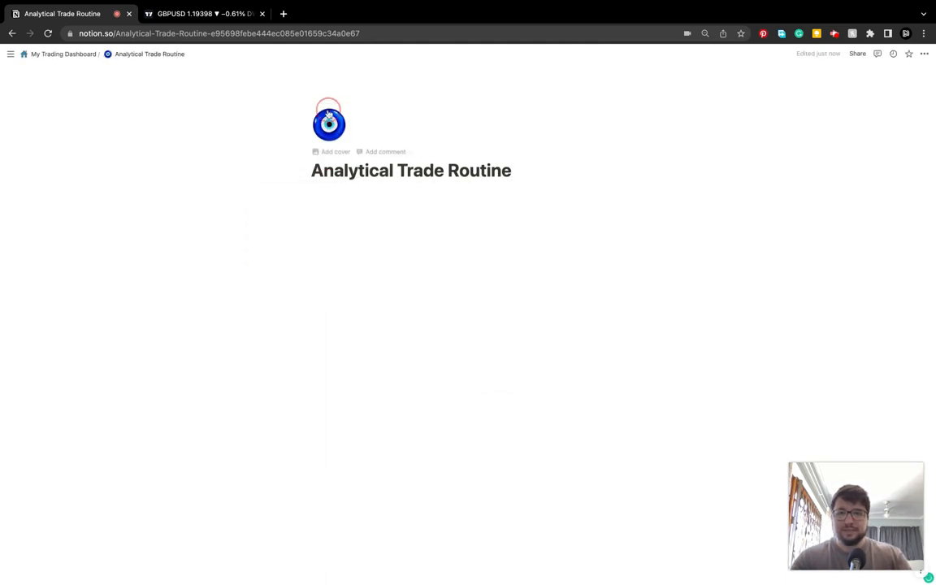
click(328, 122)
click(297, 157)
click(285, 159)
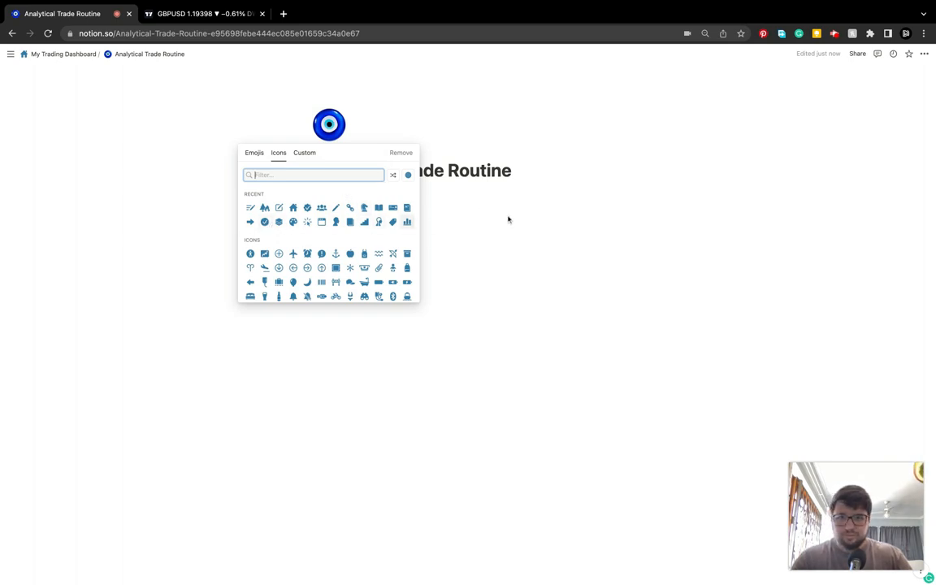
click(401, 152)
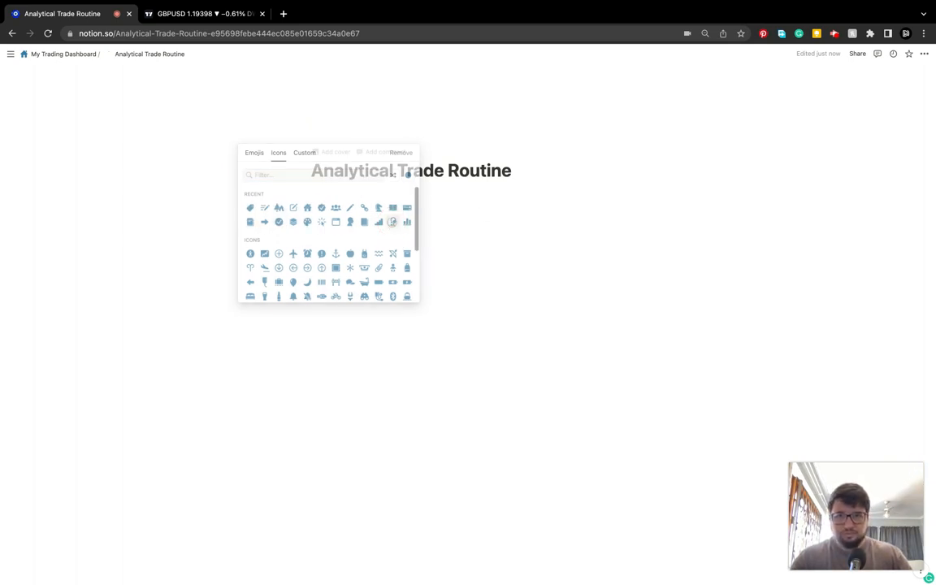
Make the Analytical Trade Routine page full width and return to the My Trading Dashboard page.
click(923, 53)
click(915, 131)
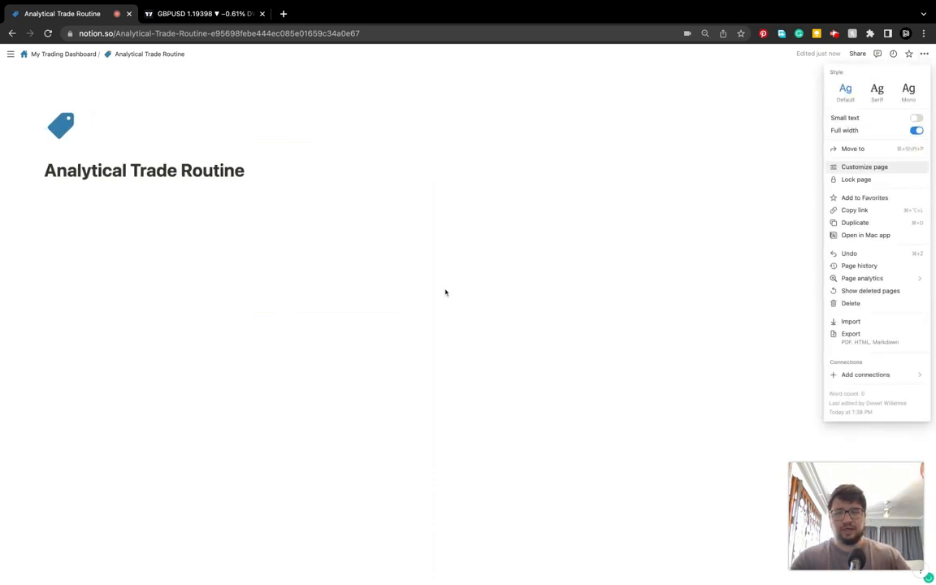
click(345, 385)
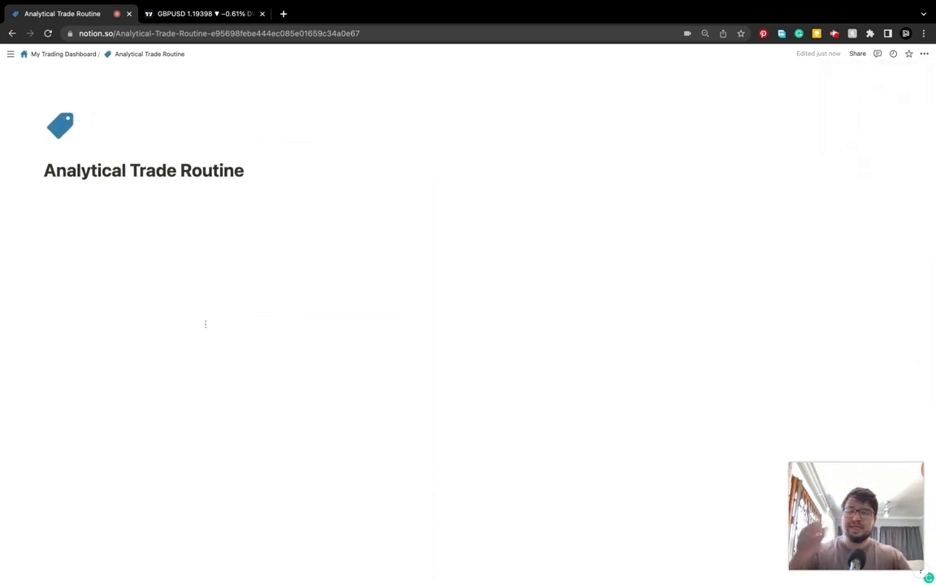
click(76, 55)
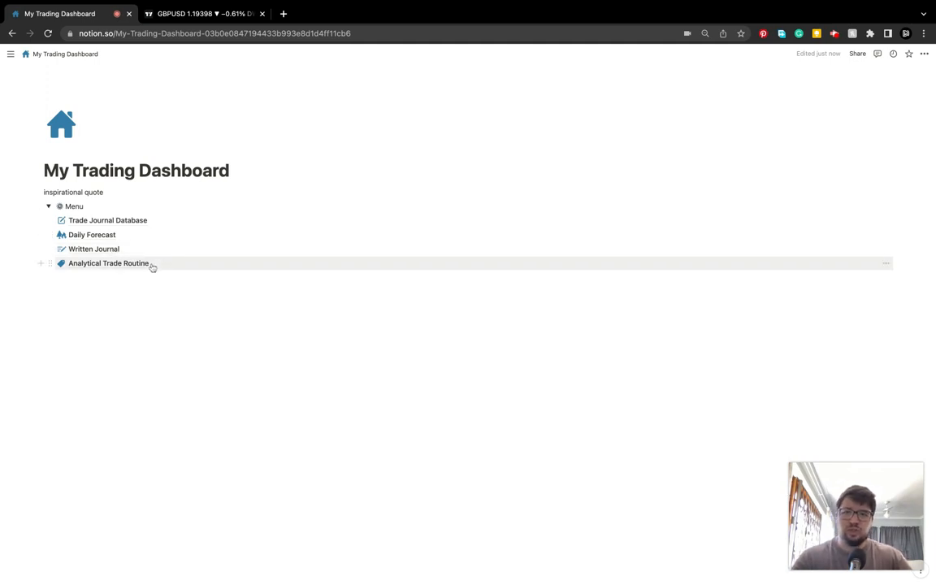
Insert a synced block directly below the My Trading Dashboard title, above the inspirational quote line.
click(49, 207)
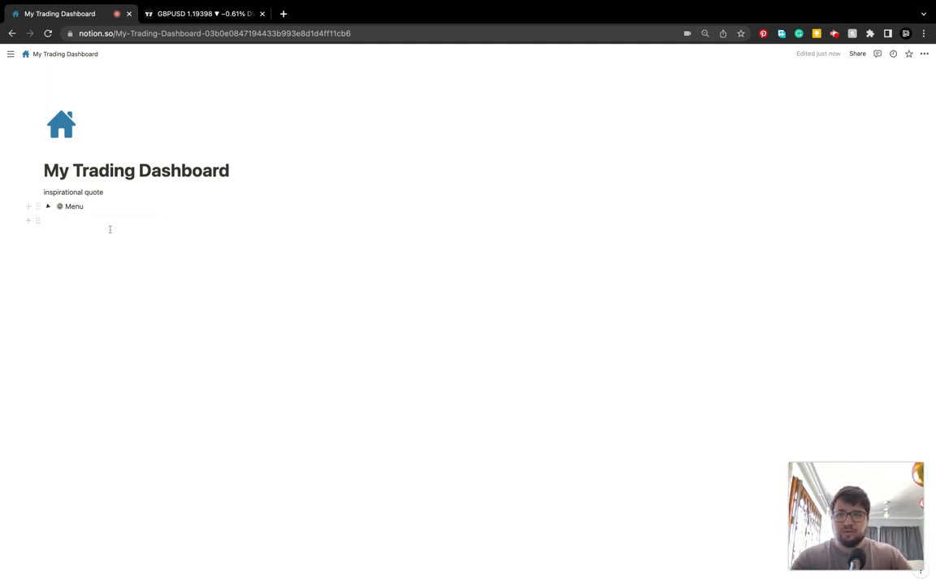
click(241, 170)
key(Return)
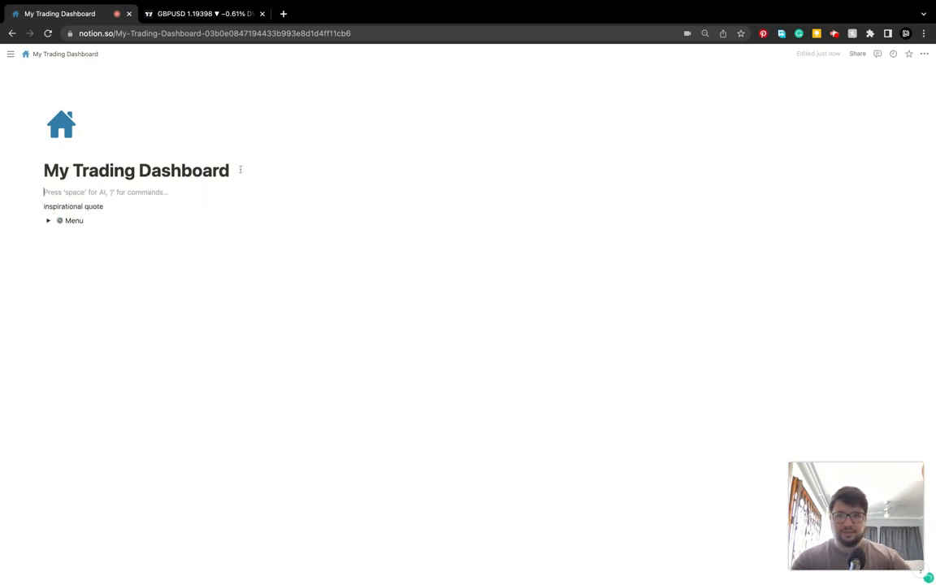
click(49, 221)
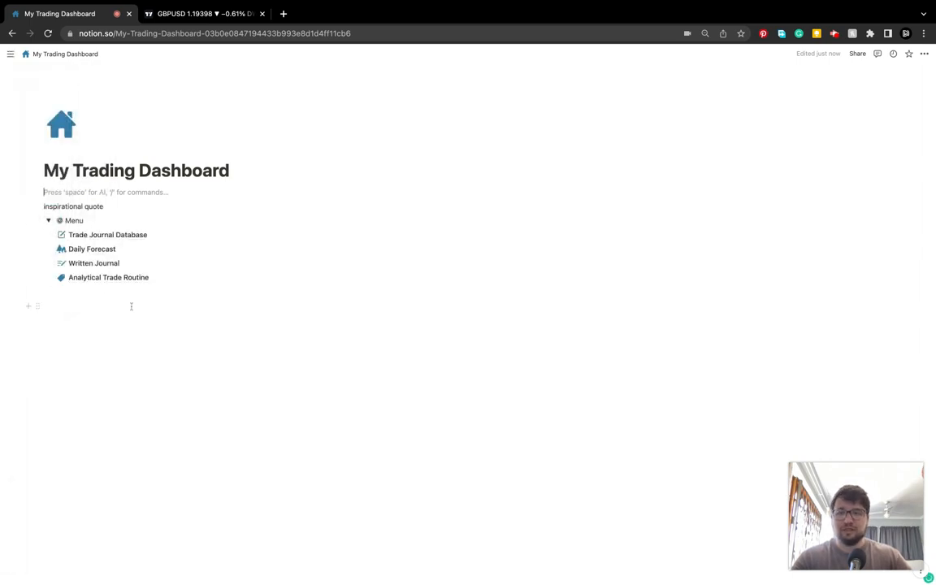
text(/)
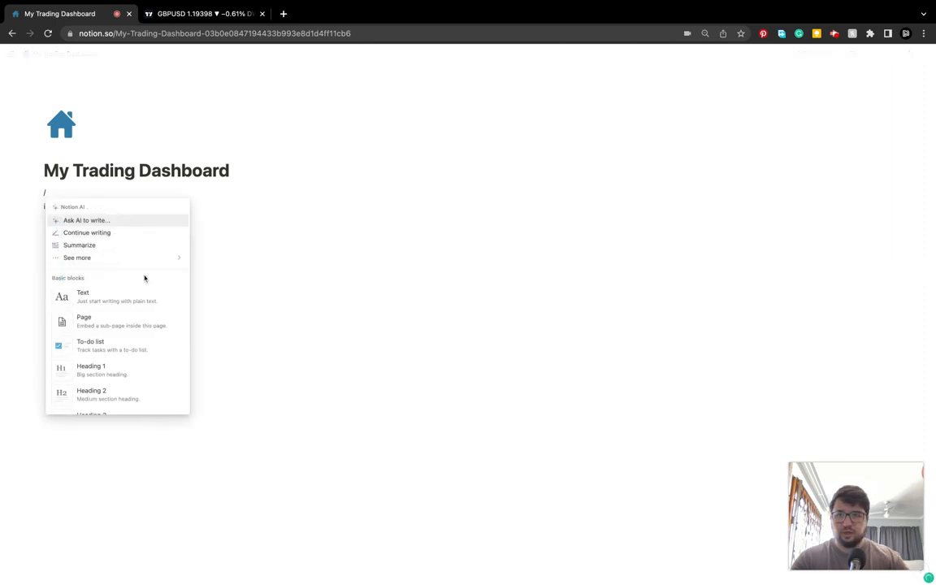
text(sy)
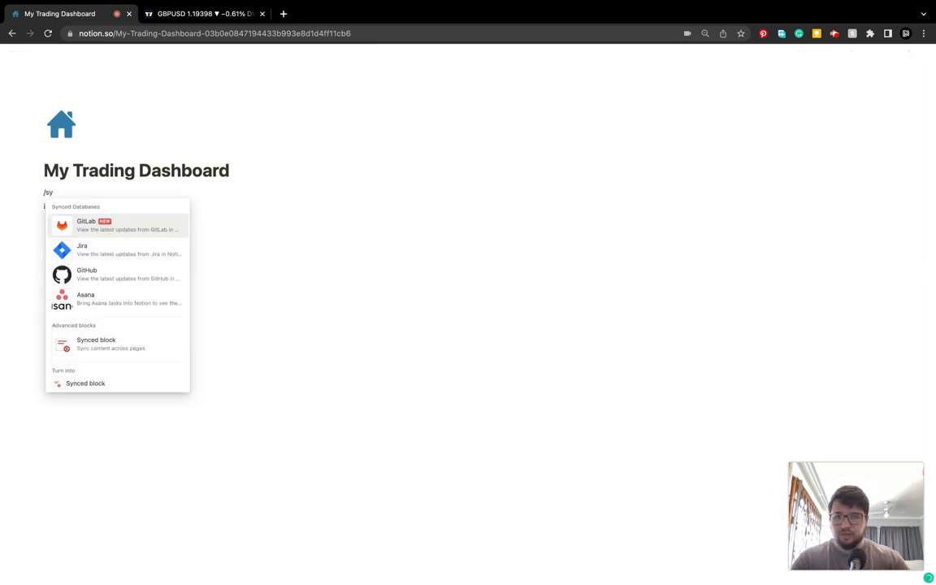
click(117, 347)
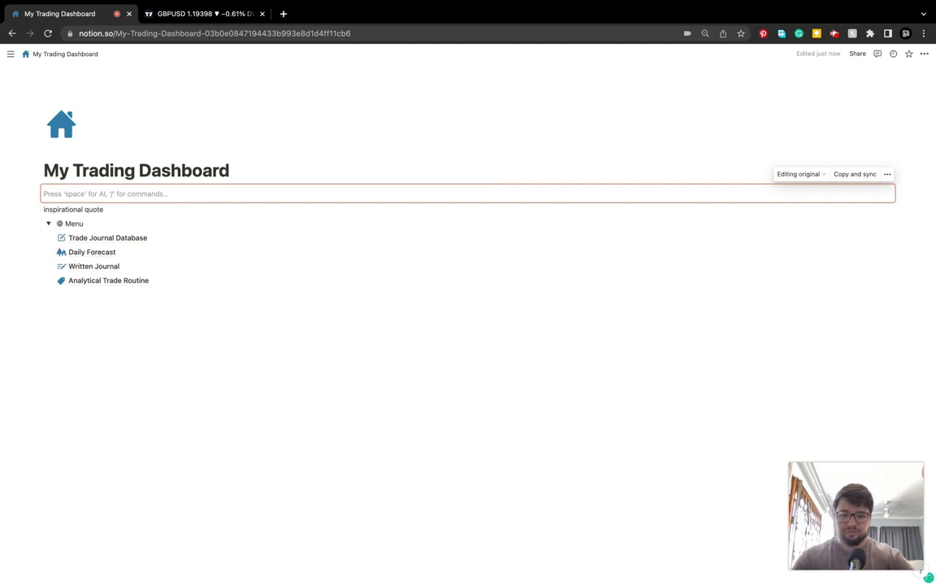
Write the navigation line "Home | Trades | Forecast | Journal | Habits" in the synced block.
text(Home)
key(Return)
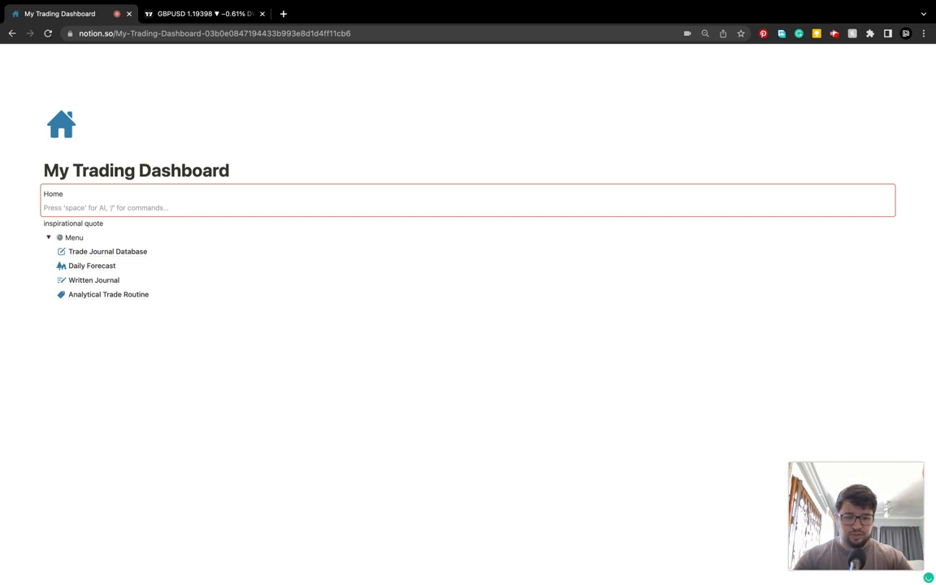
text(/)
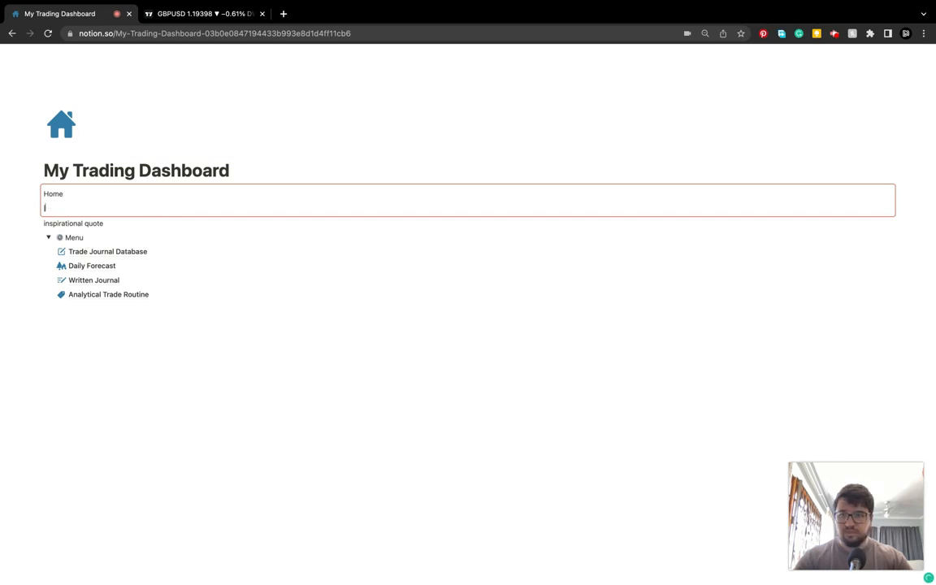
key(BackSpace)
key(BackSpace)
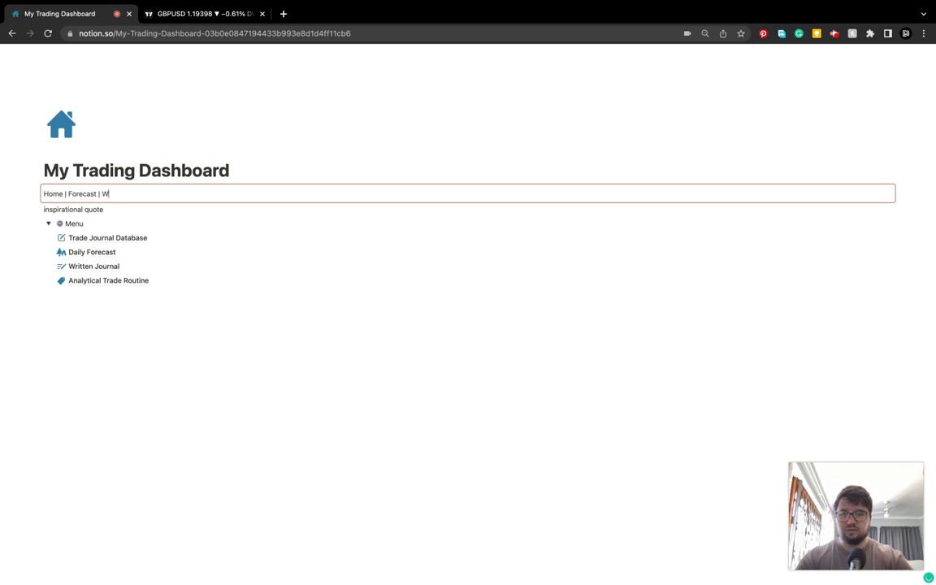
key(BackSpace)
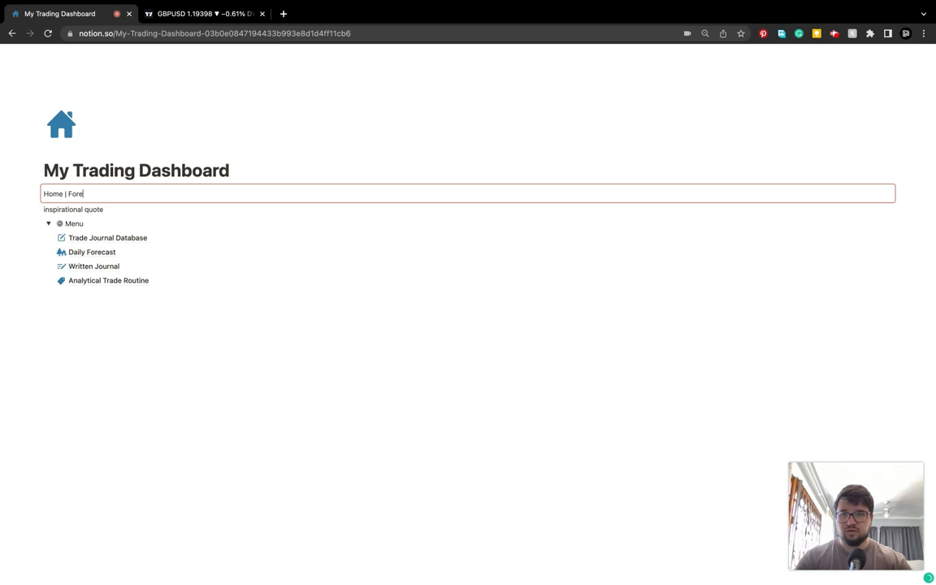
text(ades)
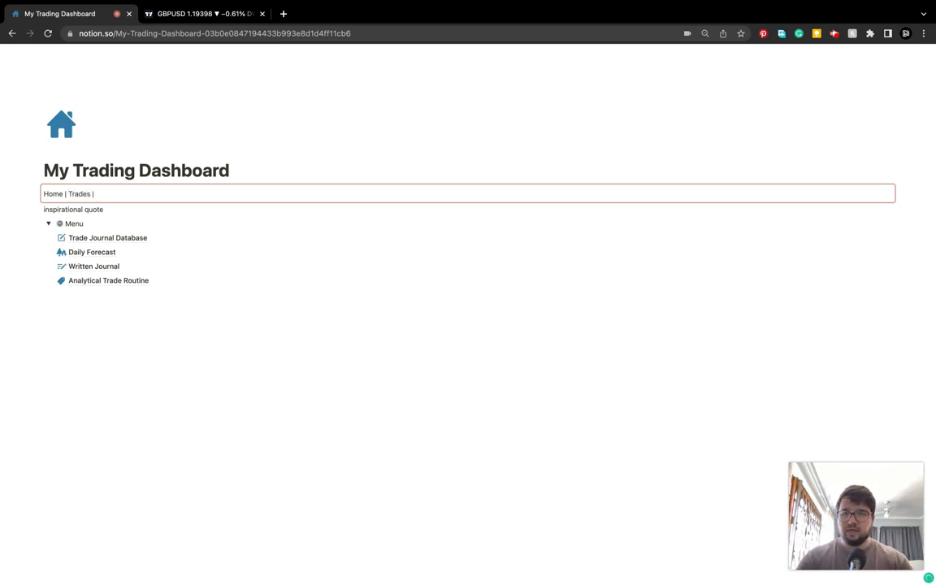
text( | Forecast | Journal | G)
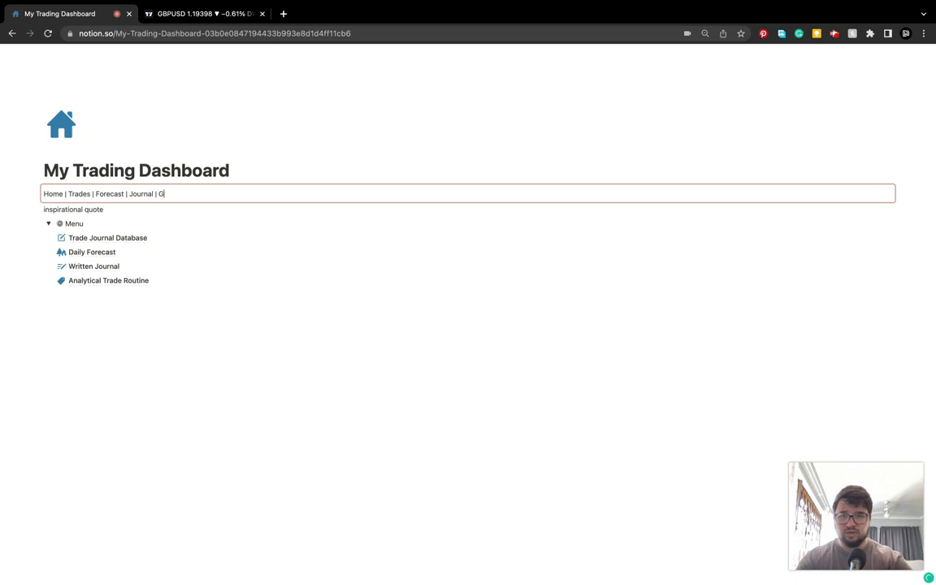
key(BackSpace)
text(Habi)
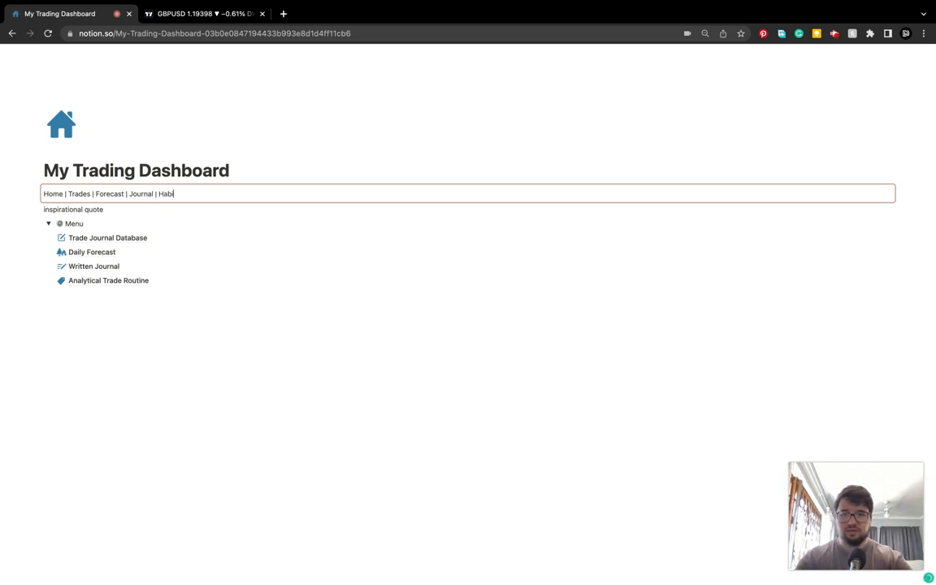
text(ts)
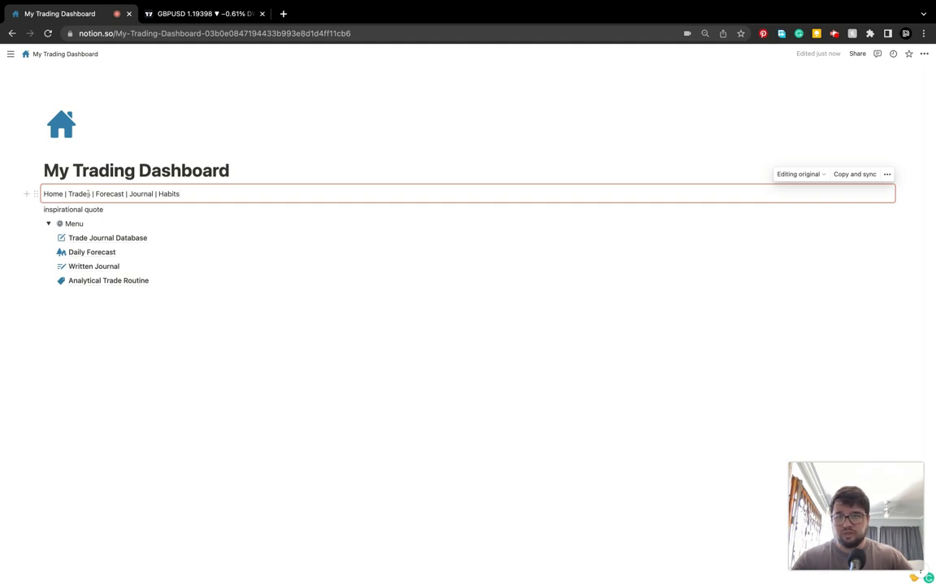
Link the word "Home" in the synced block to the My Trading Dashboard page.
drag(63, 194, 43, 196)
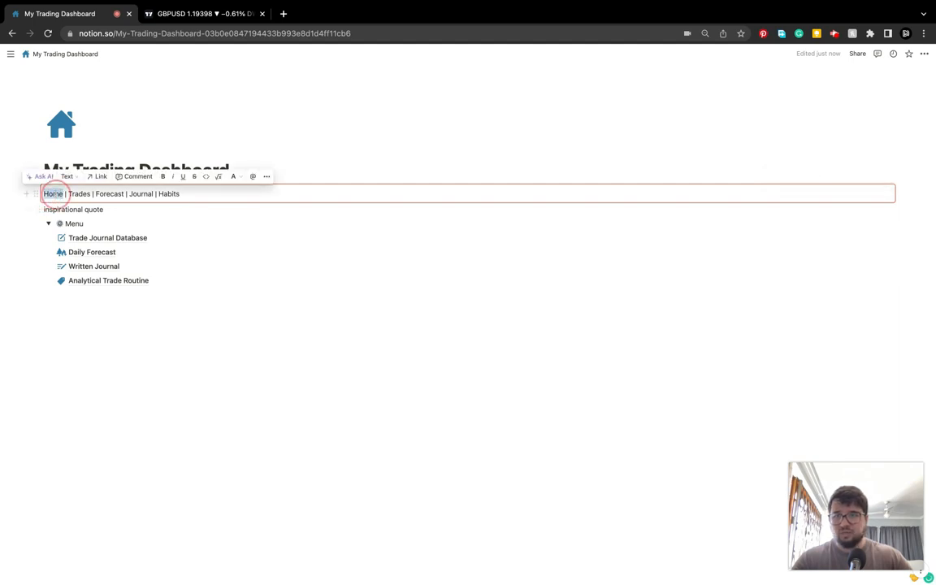
click(98, 177)
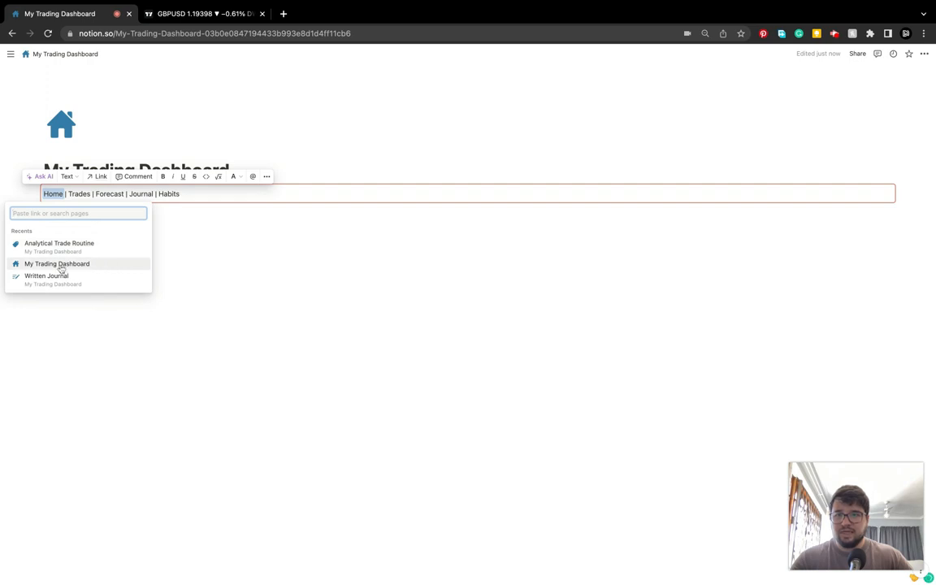
click(57, 265)
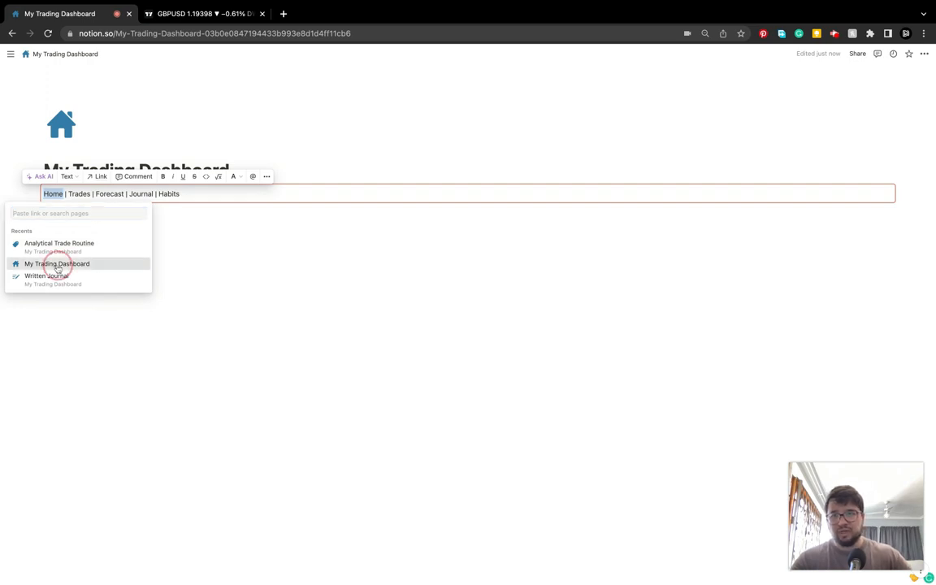
Link the word "Trades" in the synced block to the Trade Journal Database page under My Trading Dashboard.
drag(68, 193, 91, 194)
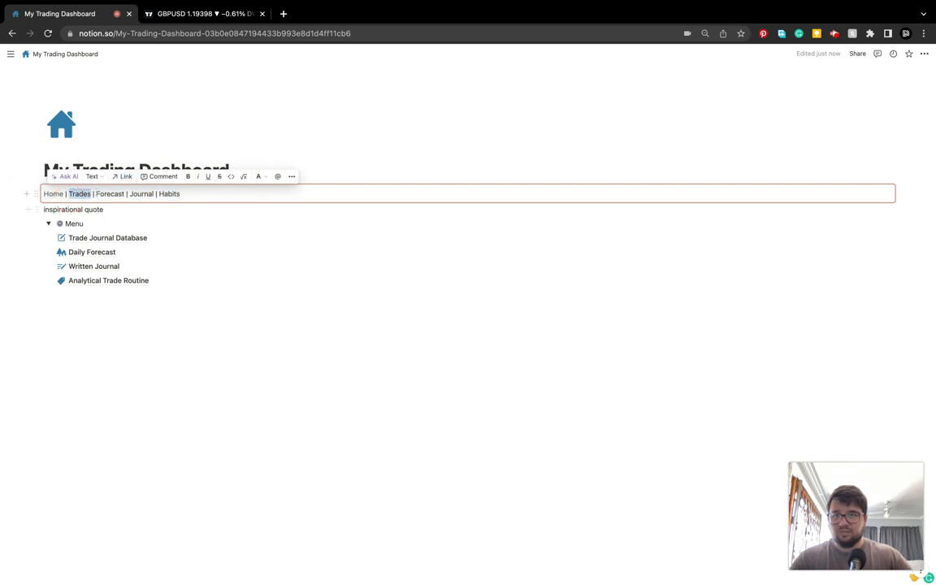
click(124, 176)
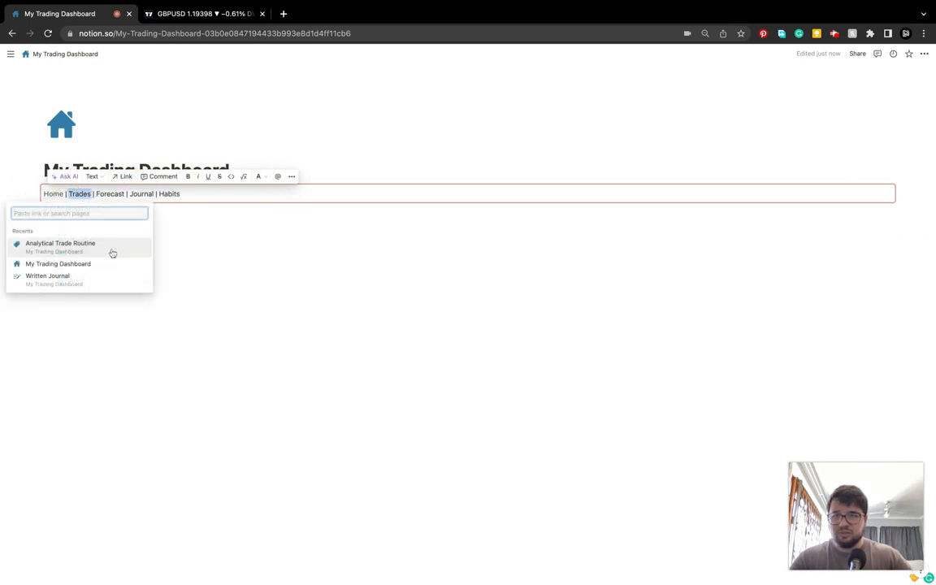
click(120, 309)
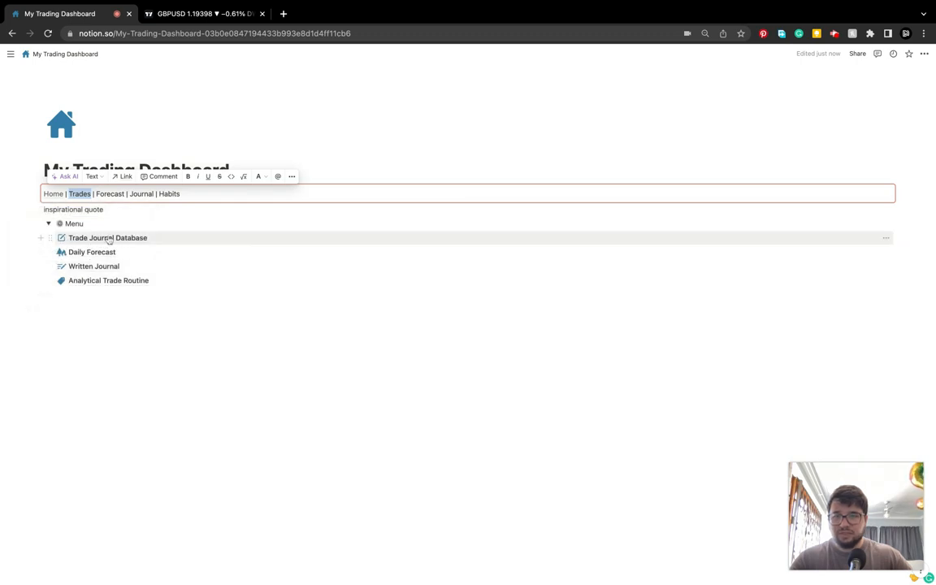
click(123, 177)
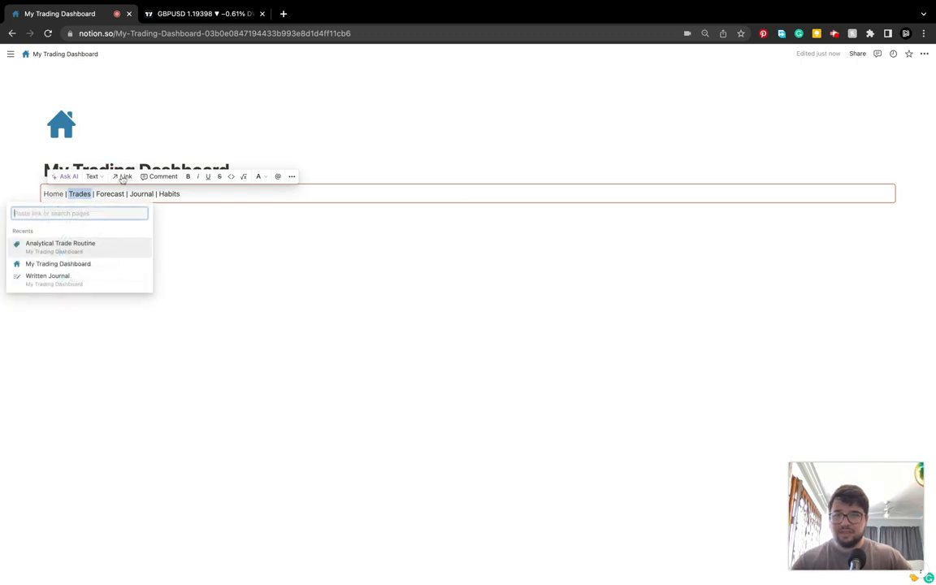
text(tarde)
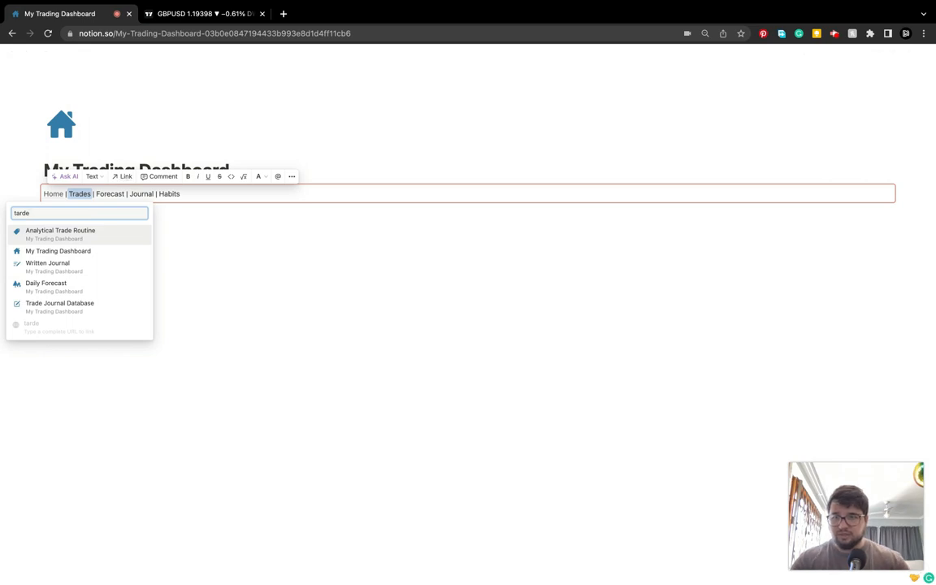
key(BackSpace)
key(BackSpace)
key(BackSpace)
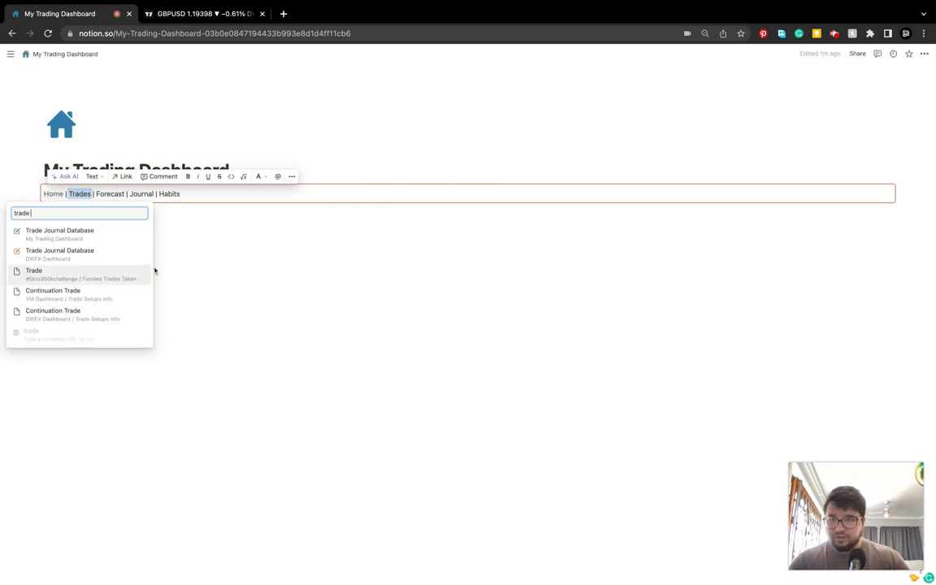
click(82, 236)
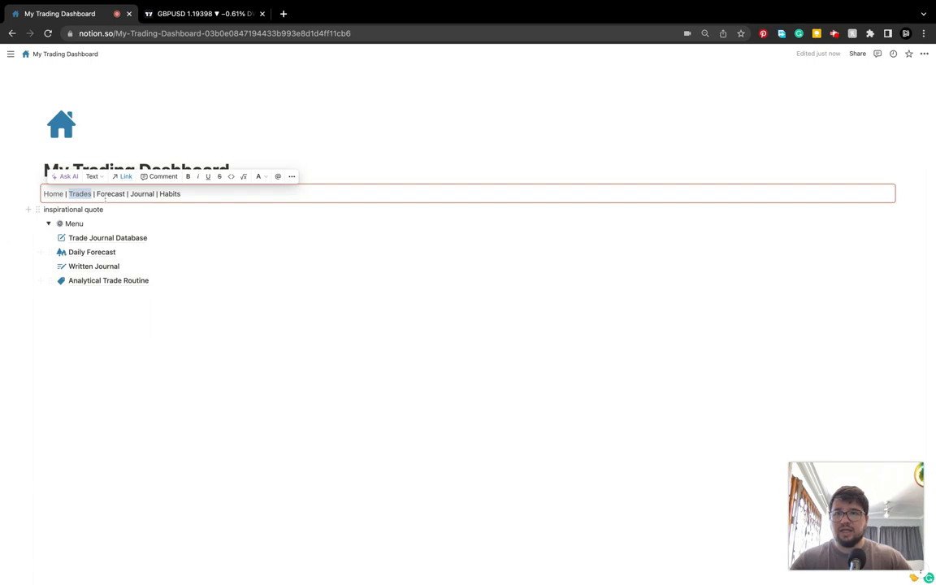
Link the word "Forecast" in the synced block to the Daily Forecast page under My Trading Dashboard.
click(127, 194)
drag(127, 194, 99, 196)
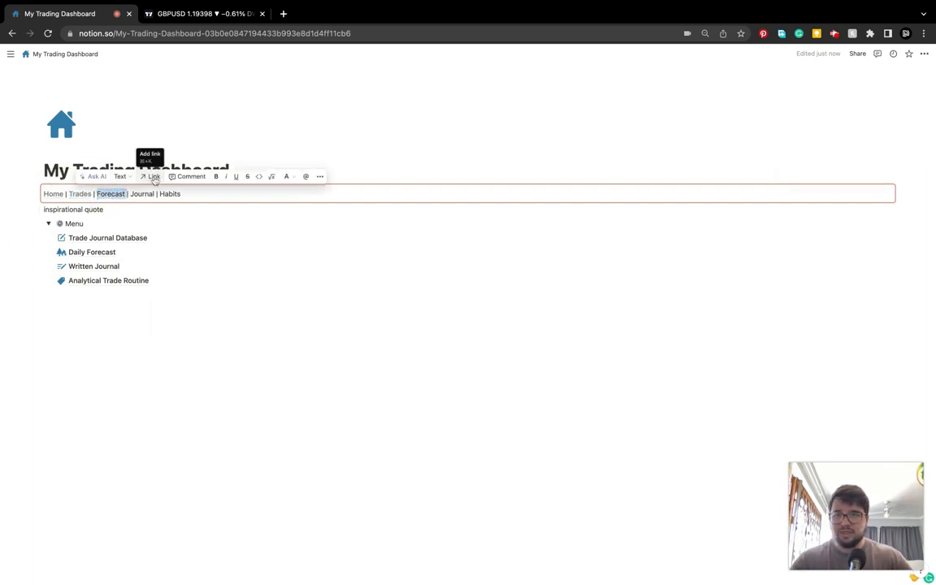
click(153, 177)
text(Fore)
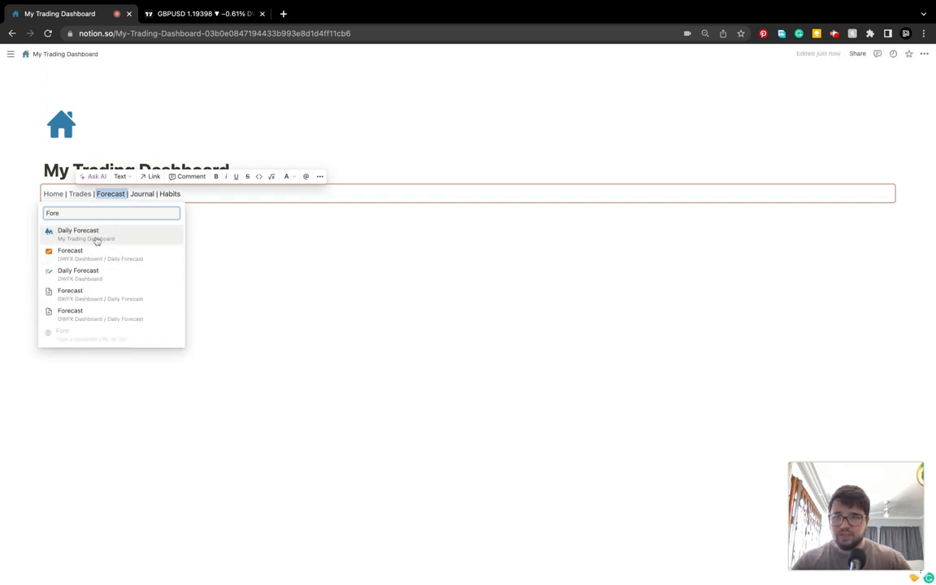
click(128, 236)
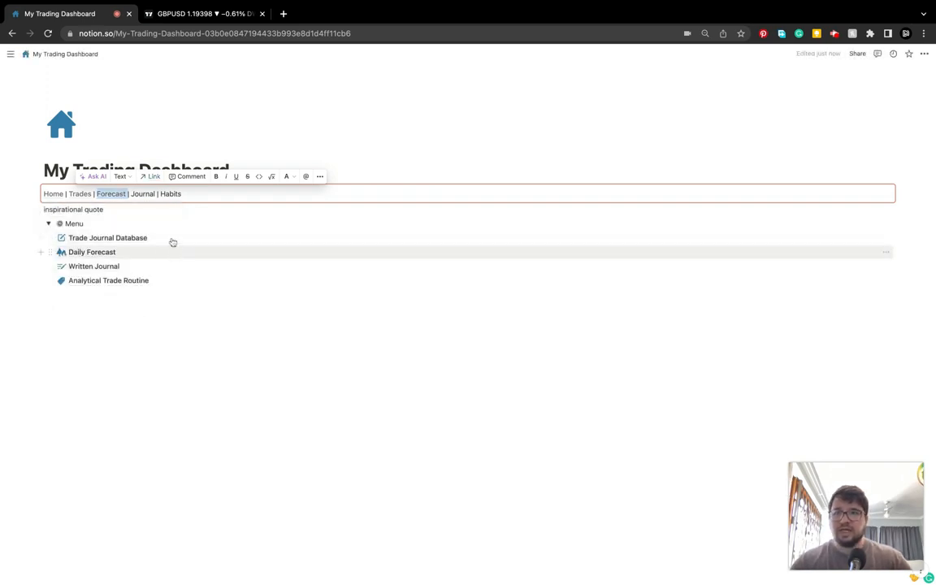
Link the word "Journal" in the synced block to the Written Journal page under My Trading Dashboard.
drag(151, 194, 132, 196)
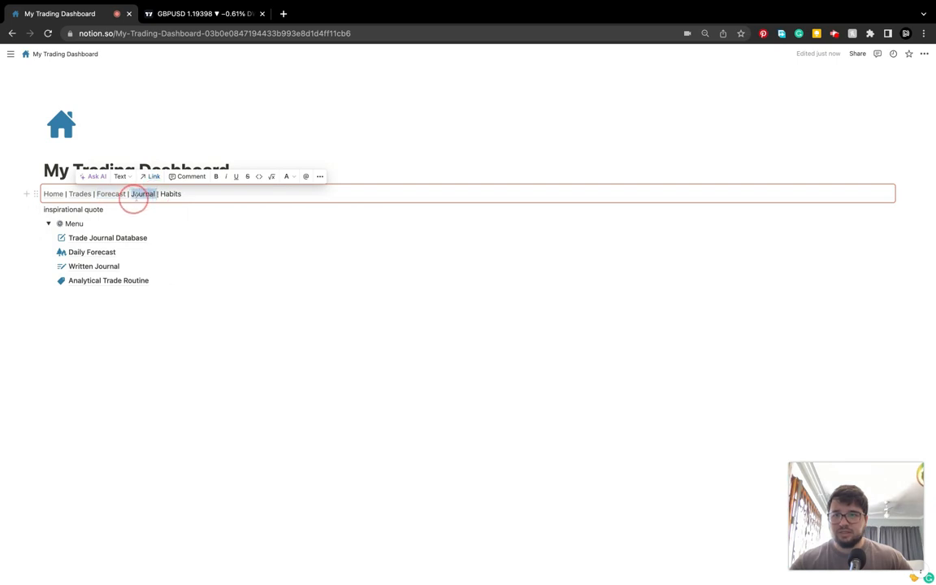
click(184, 177)
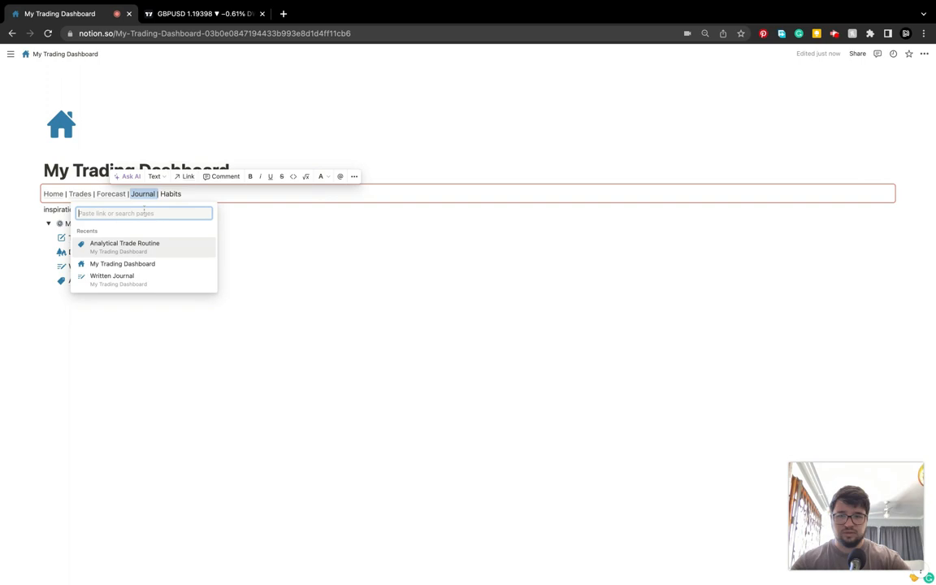
text(journ)
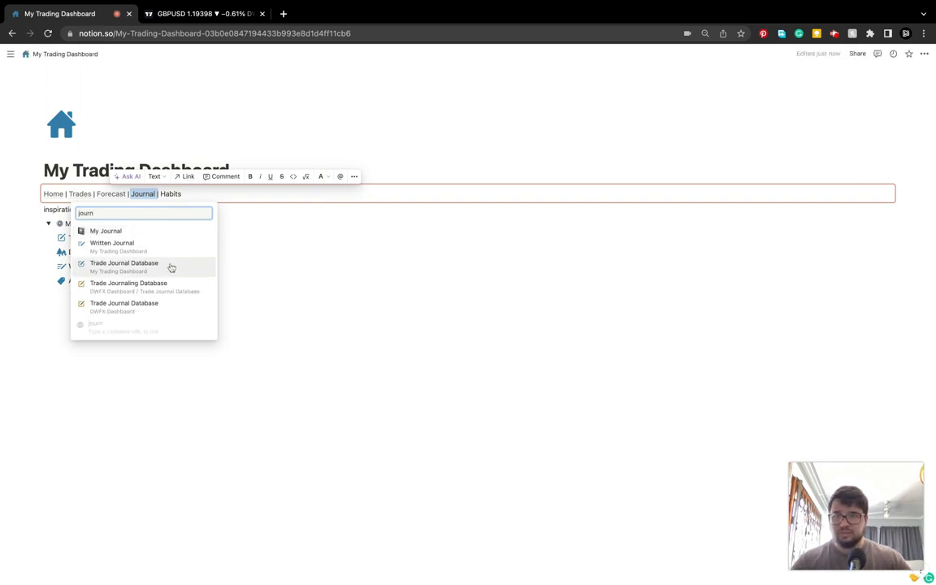
click(156, 249)
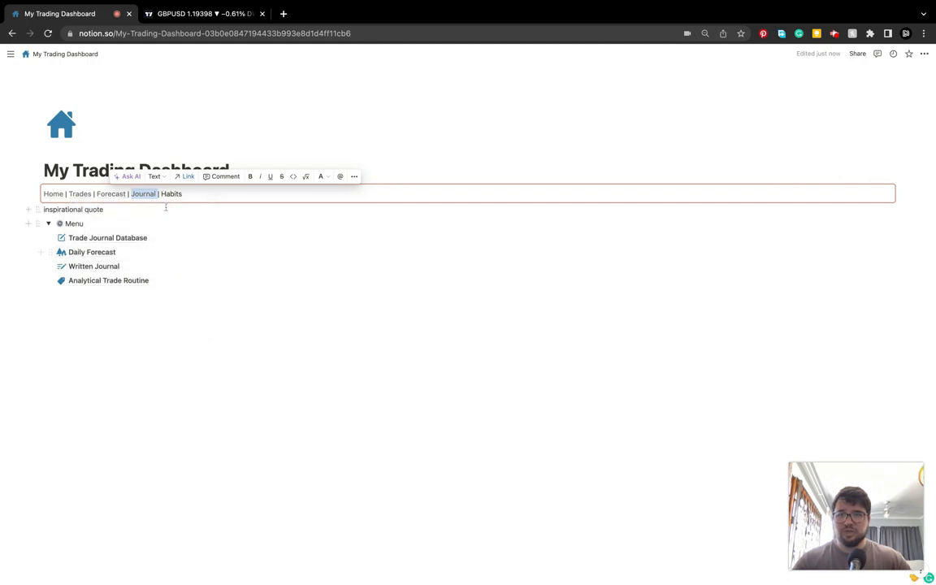
Link the word "Habits" in the synced block to the Analytical Trade Routine page under My Trading Dashboard.
drag(186, 194, 161, 194)
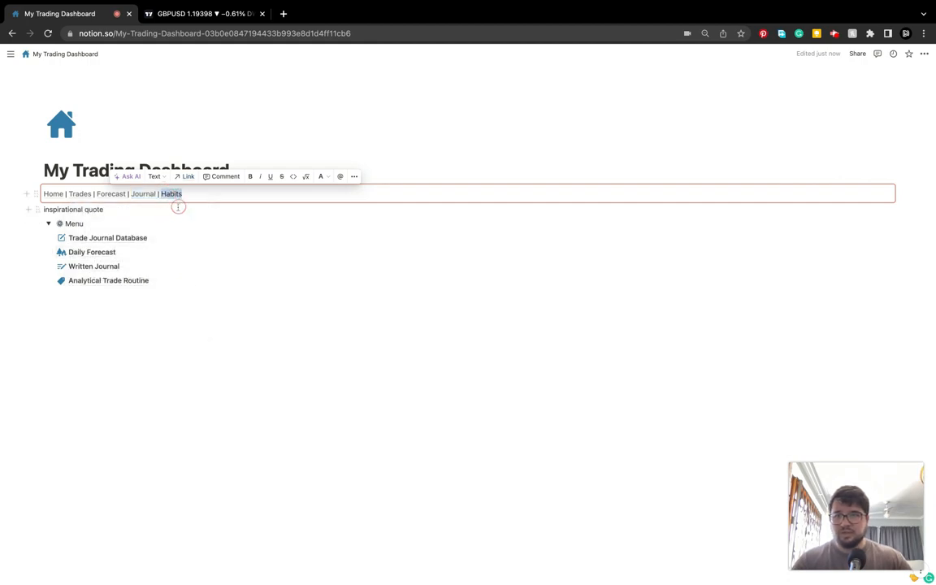
click(214, 177)
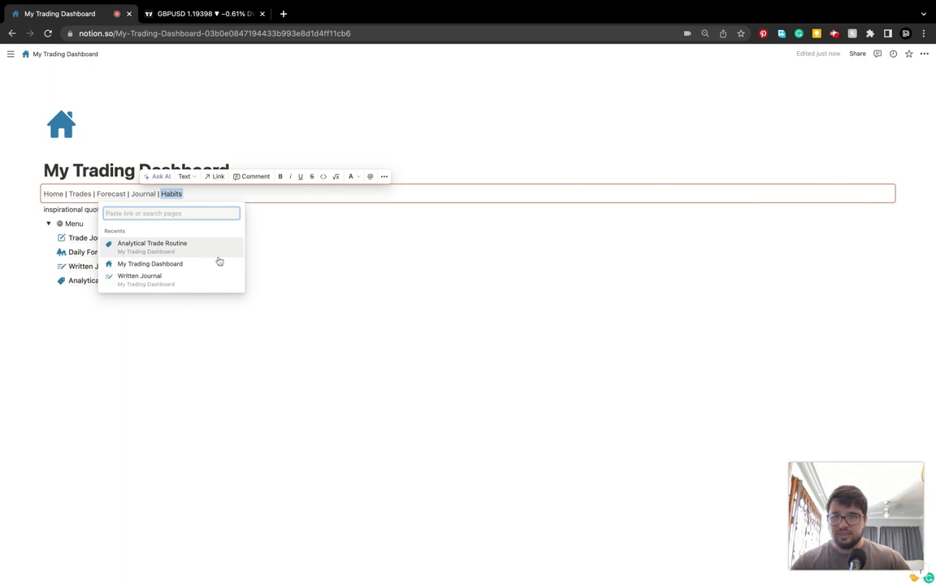
click(183, 250)
click(252, 343)
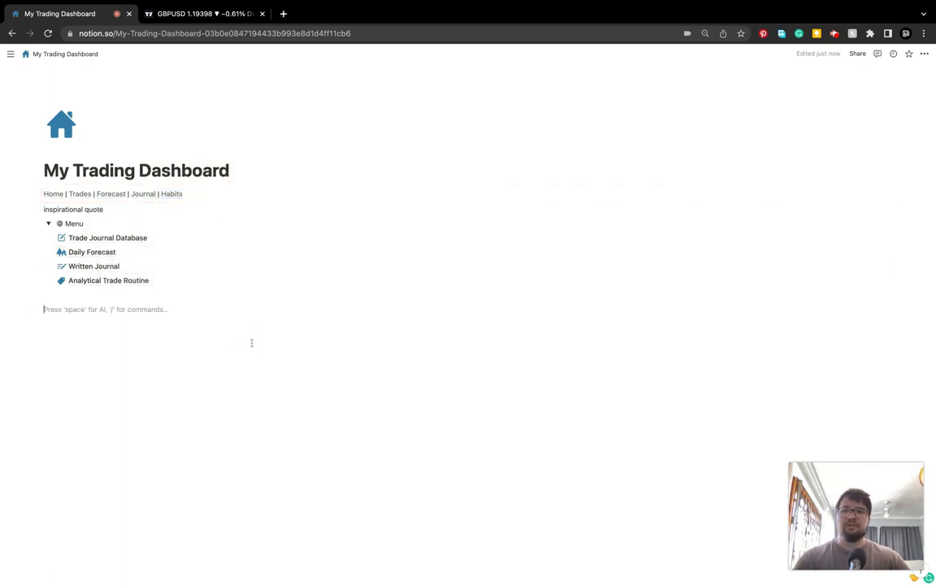
Test the Forecast link in the navigation line and return to My Trading Dashboard.
click(114, 194)
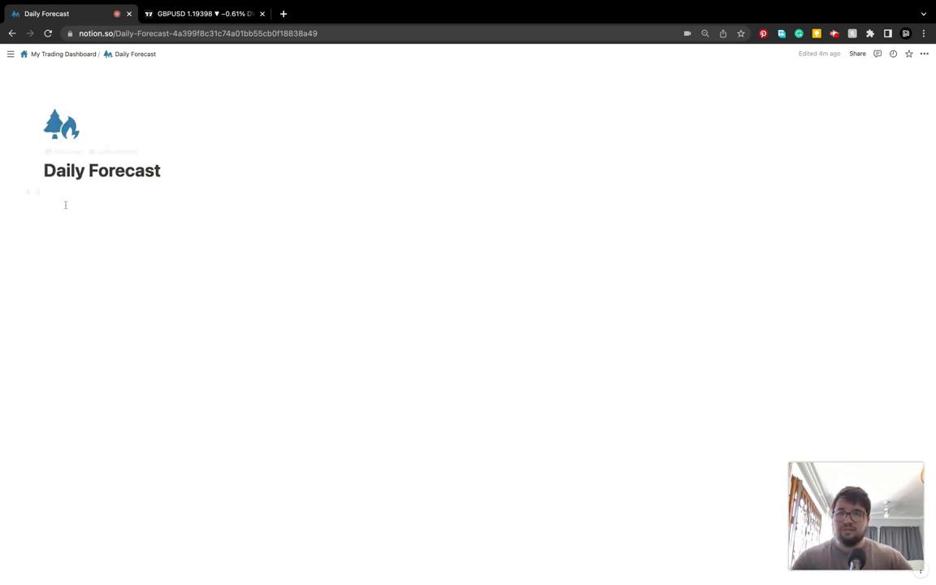
click(37, 56)
Copy the synced navigation block from My Trading Dashboard and paste it below the title of the Trade Journal Database page.
click(203, 198)
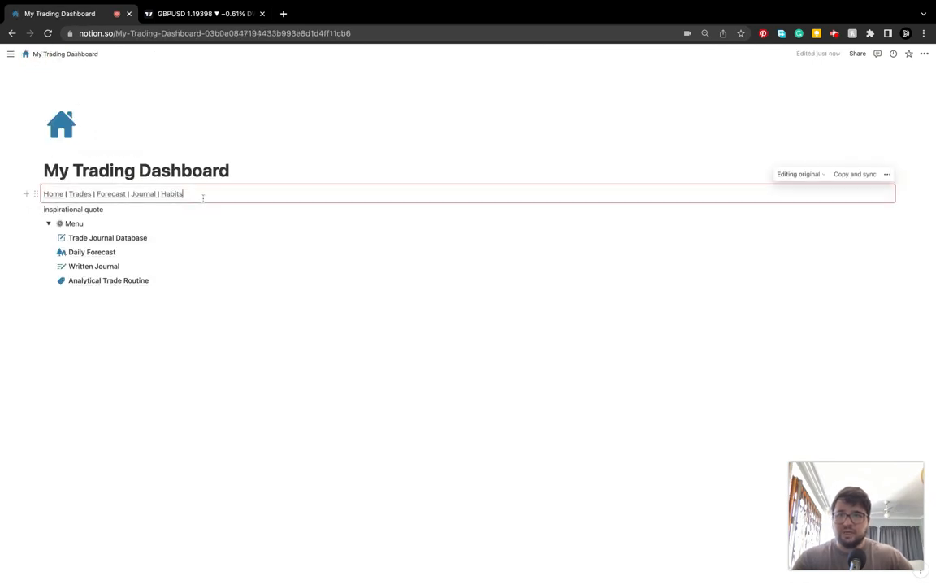
click(851, 177)
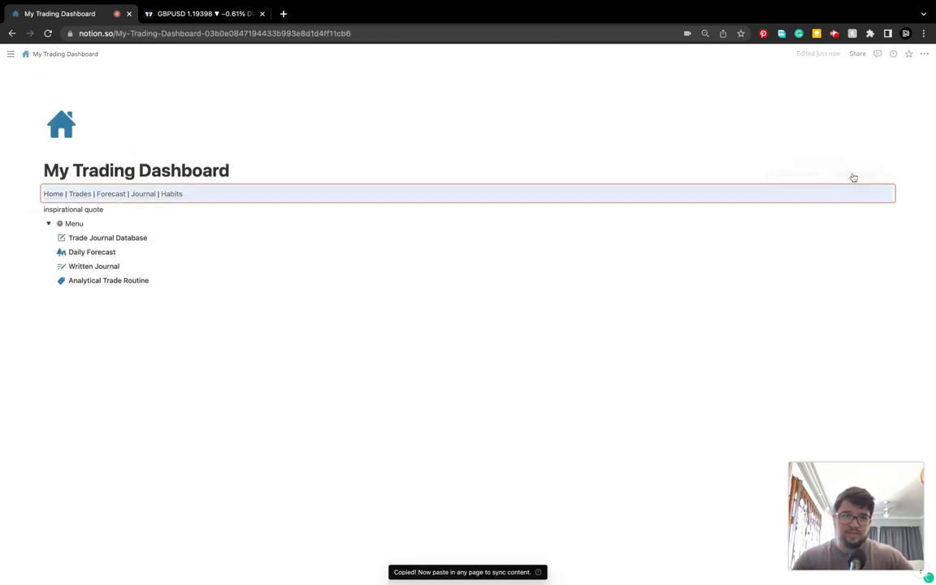
click(82, 237)
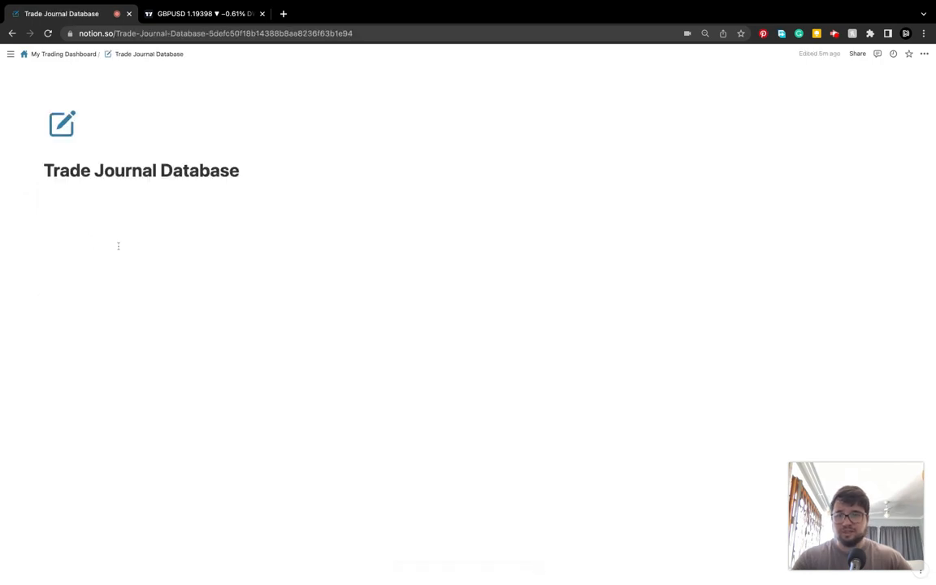
click(249, 172)
key(Return)
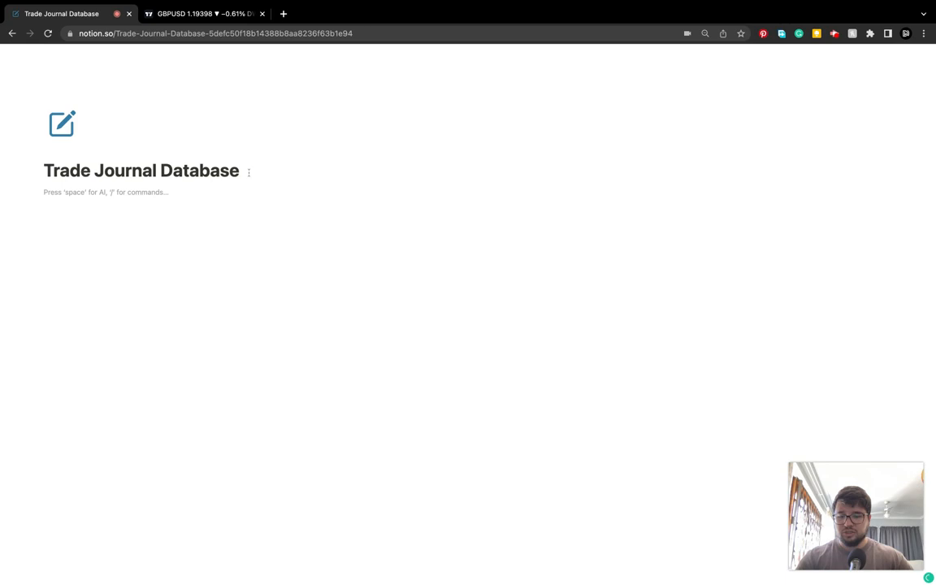
key(super+v)
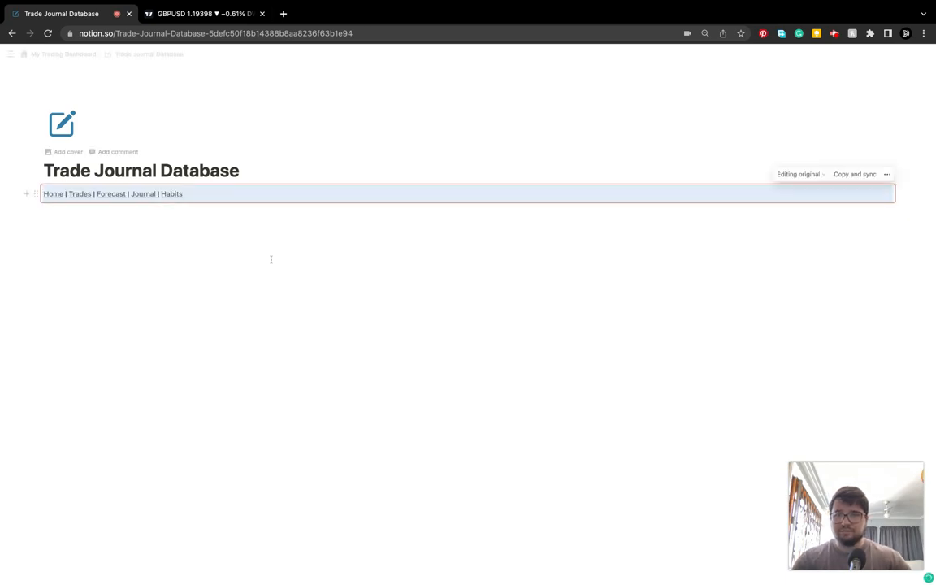
Return to My Trading Dashboard through the Home link and paste the synced navigation block into the Daily Forecast page.
click(55, 194)
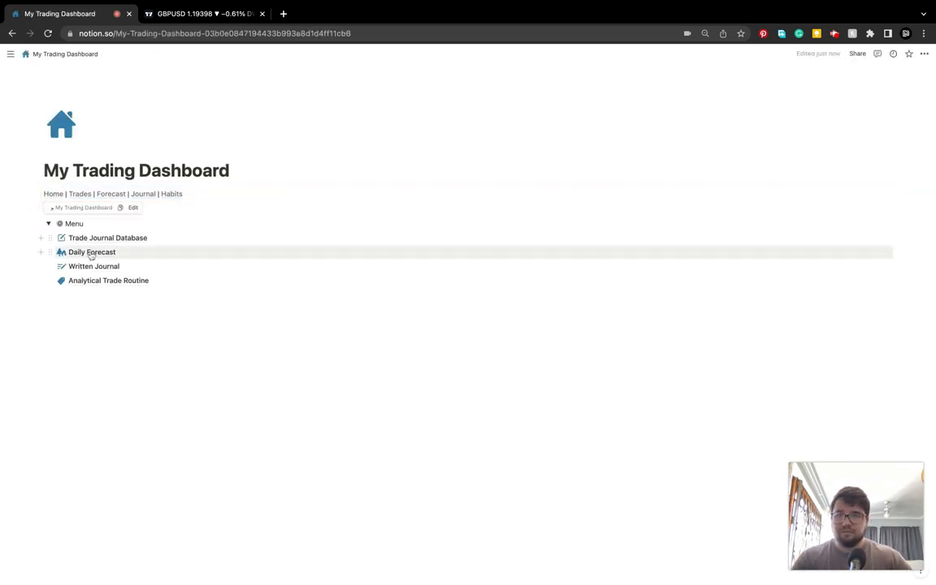
click(92, 253)
key(Return)
key(super+v)
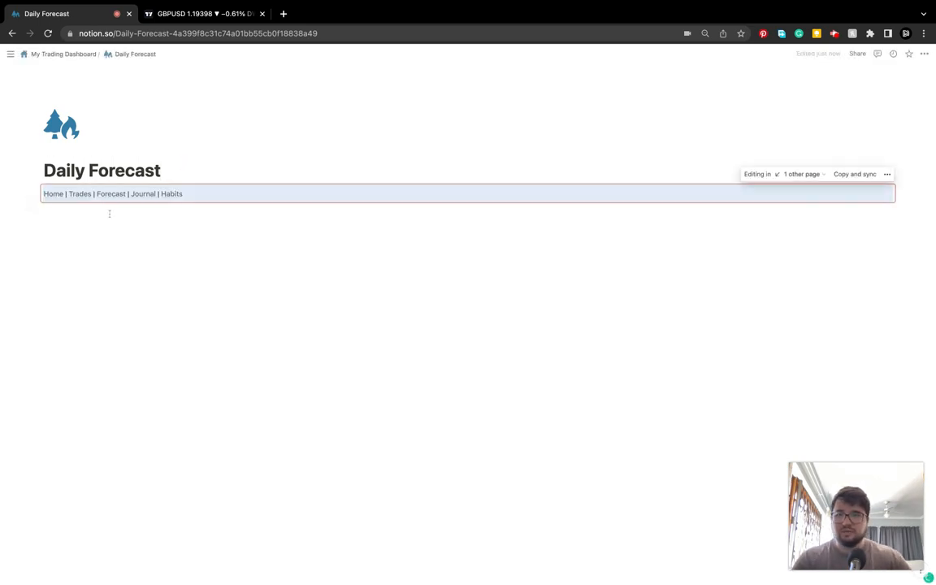
Go back to the dashboard and paste the synced navigation block below the title of the Written Journal page.
click(54, 194)
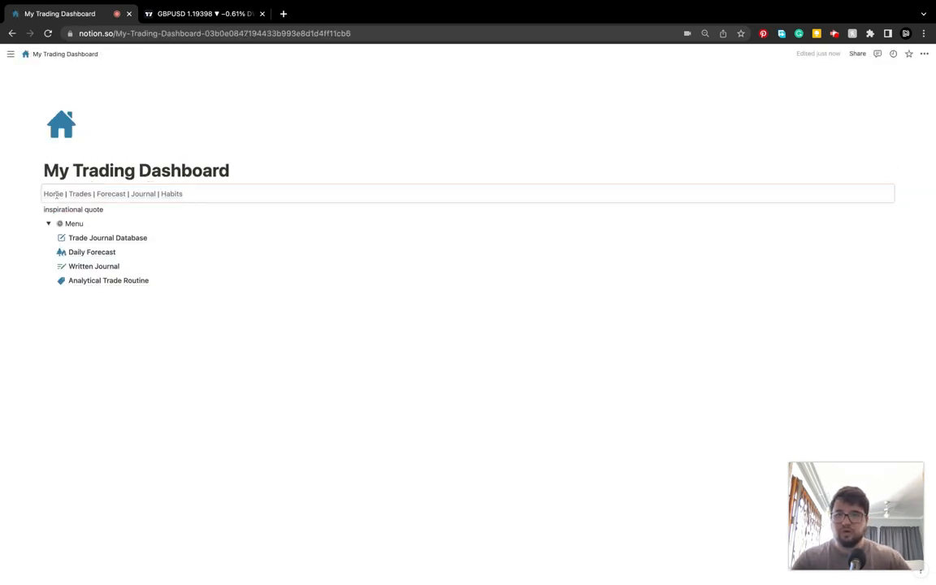
click(83, 268)
click(193, 175)
key(Return)
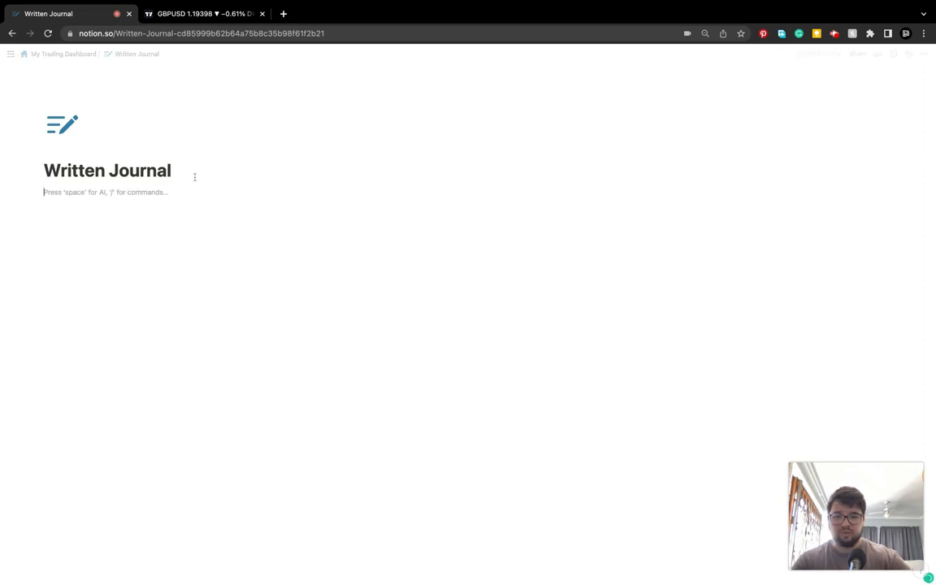
key(super+v)
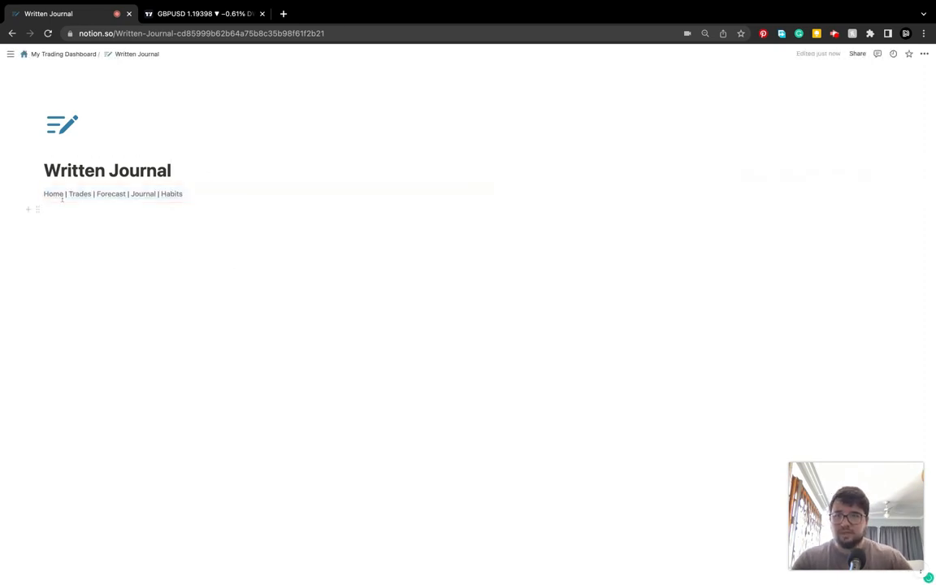
Go back to the dashboard and paste the synced navigation block below the title of the Analytical Trade Routine page.
click(56, 195)
click(96, 282)
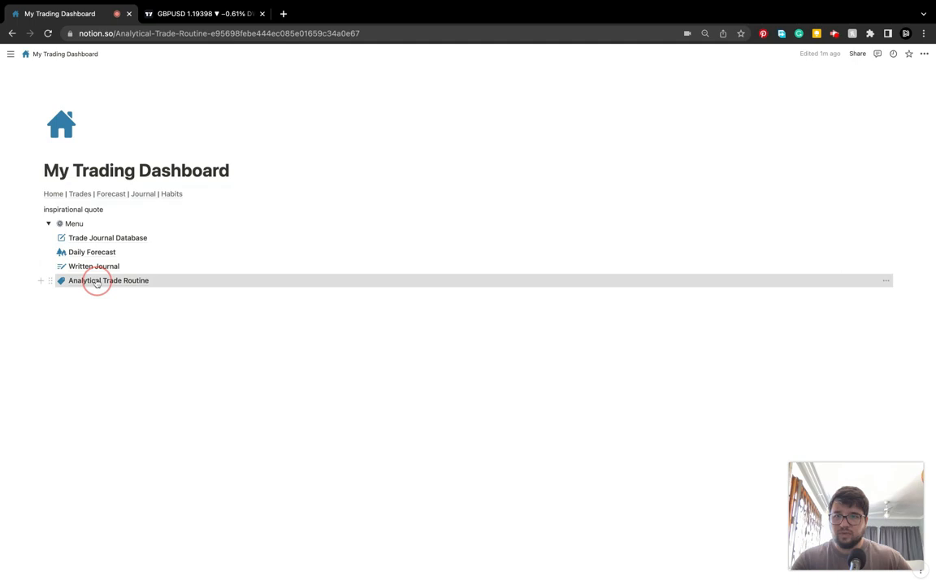
click(169, 202)
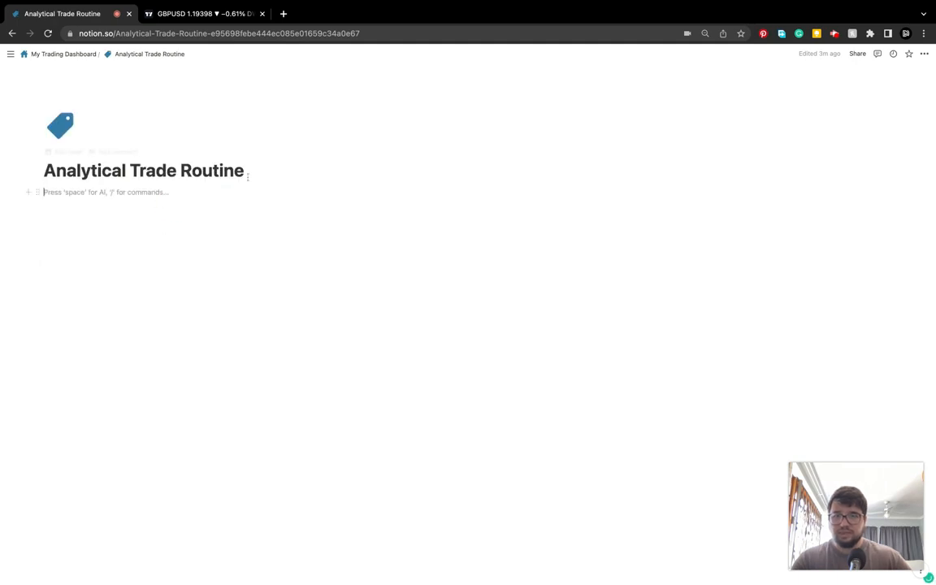
key(super+v)
click(112, 242)
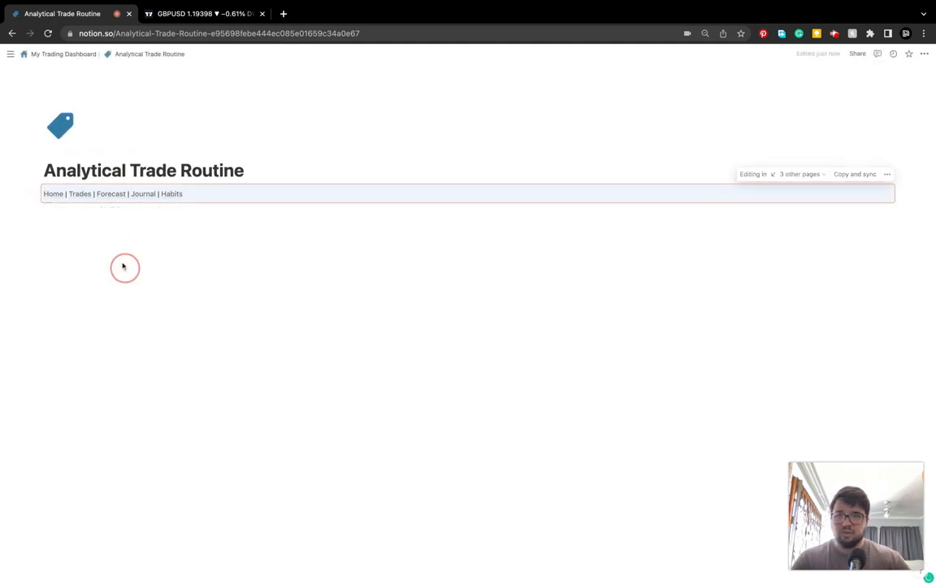
Test the synced navigation by following the Trades, Forecast, Journal, Habits and Home links in turn.
click(80, 194)
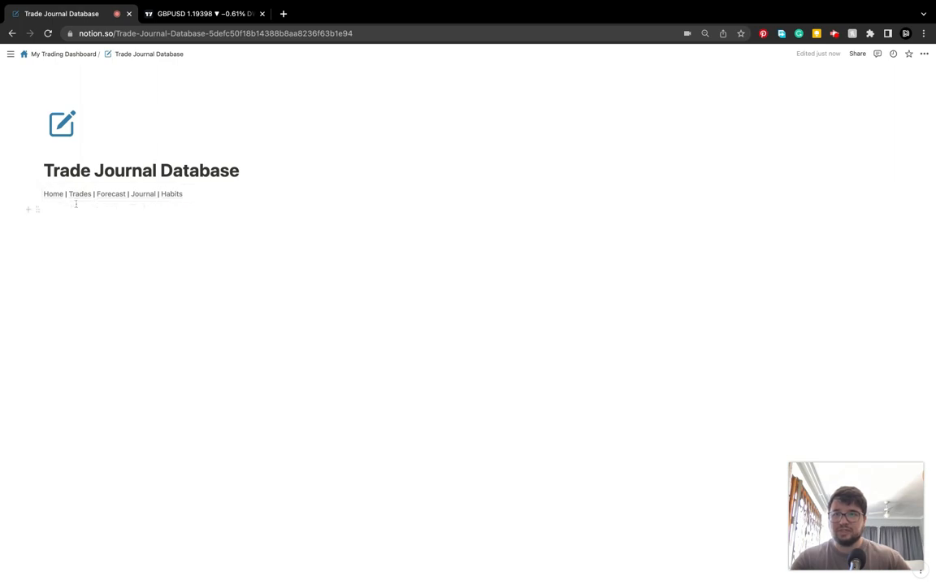
click(114, 198)
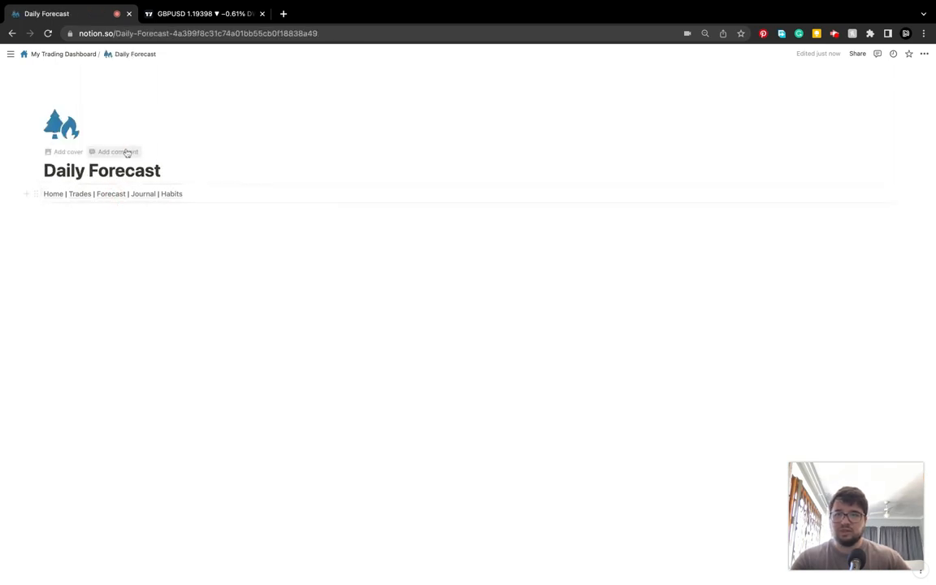
click(149, 198)
click(173, 194)
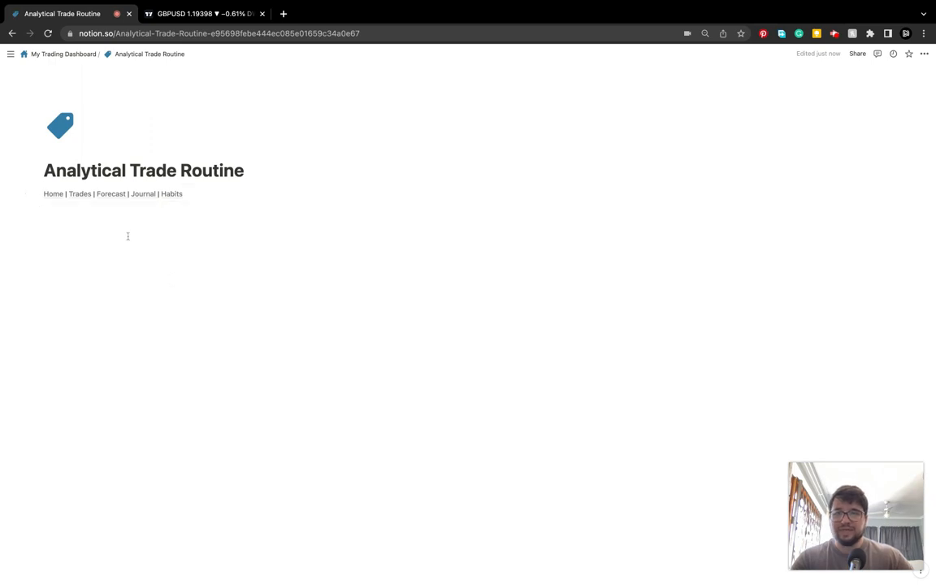
click(51, 196)
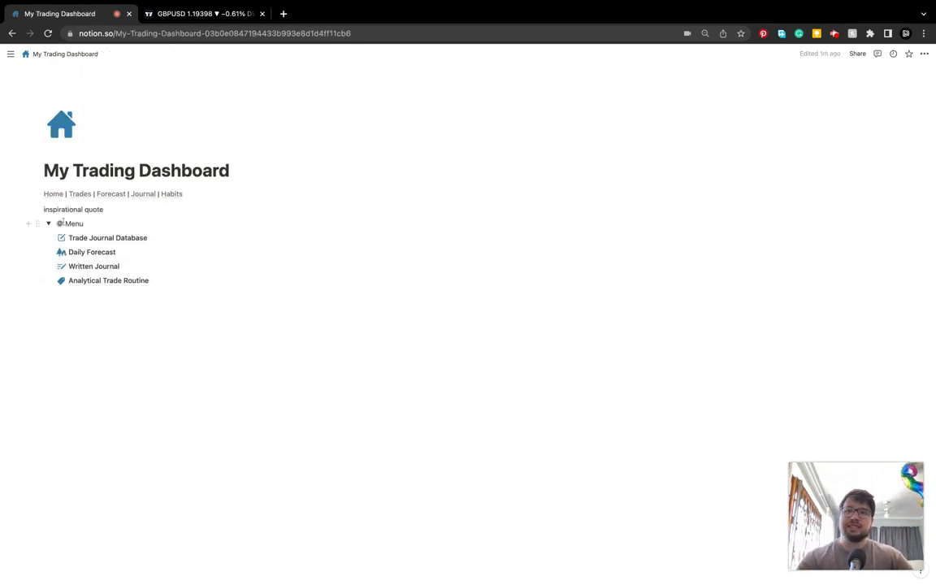
Collapse the Menu toggle on My Trading Dashboard and add a Heading 3 block reading "Overview" directly below it.
click(49, 225)
mouse_move(4, 213)
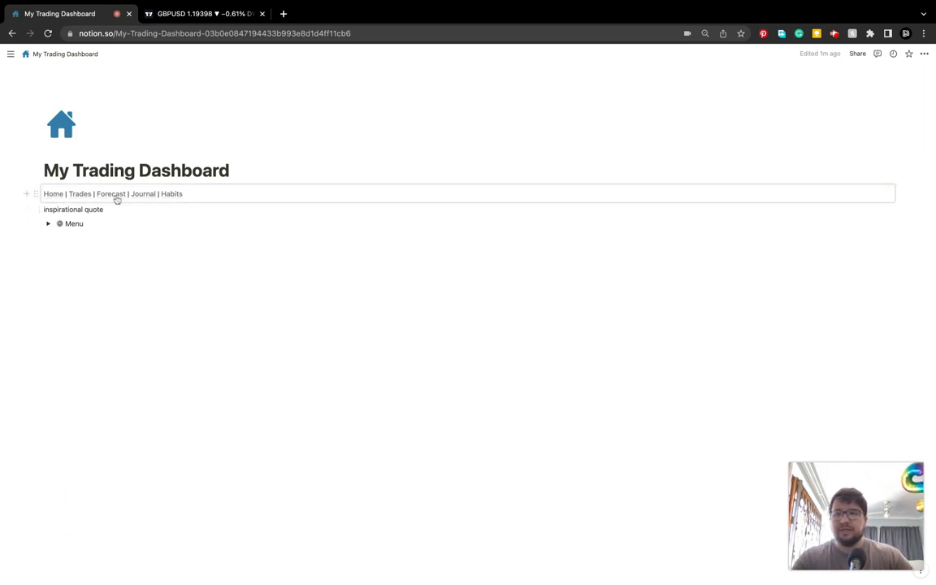
click(112, 256)
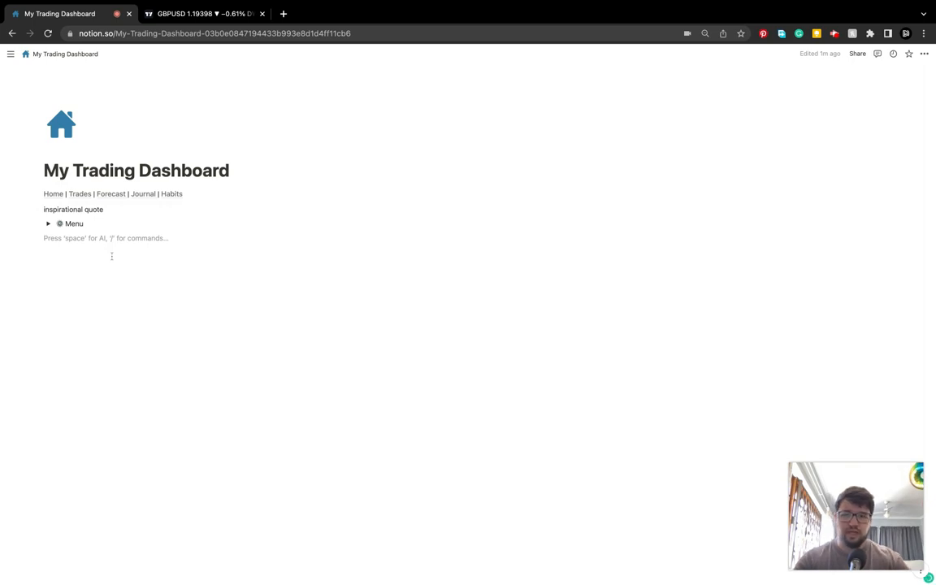
text(/h3)
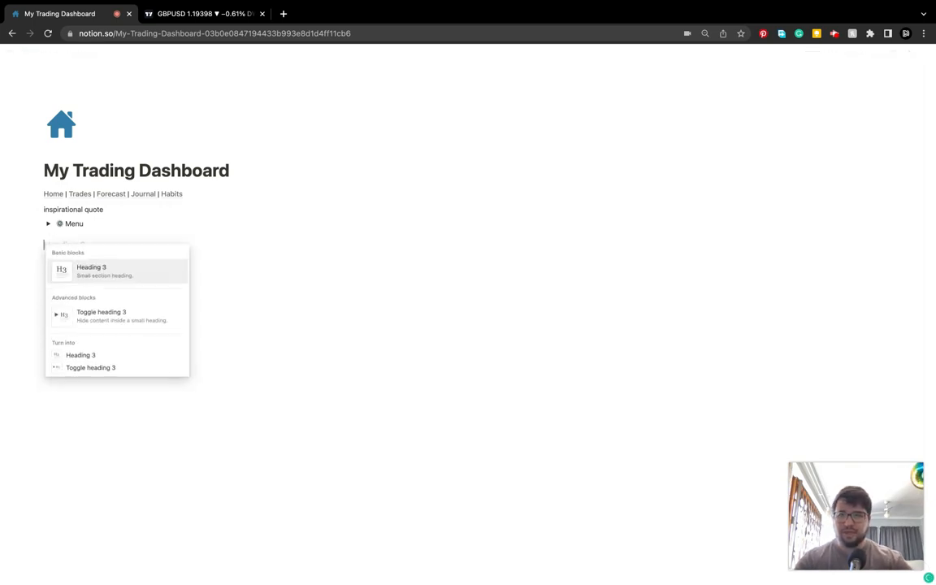
key(Return)
text(Overview)
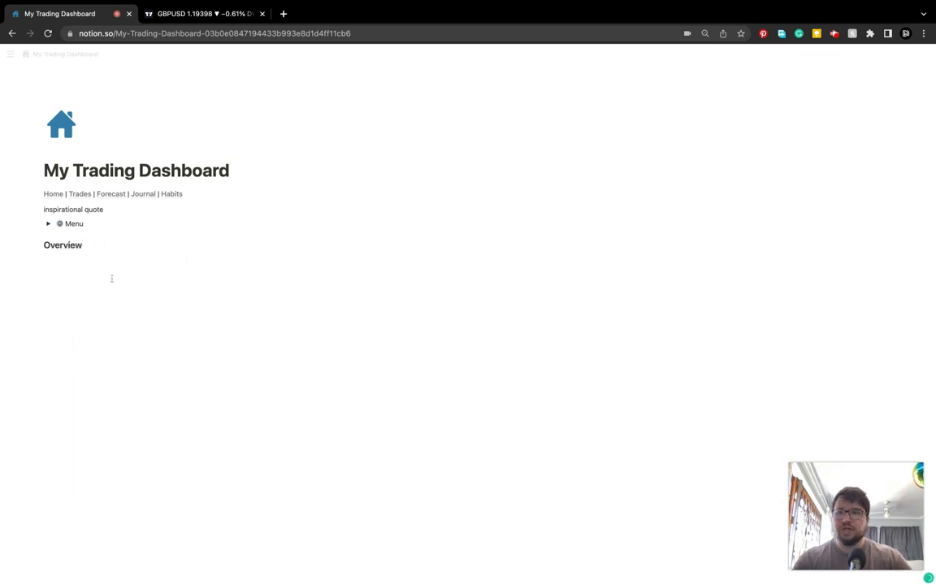
Give the Overview heading a gray background.
click(39, 244)
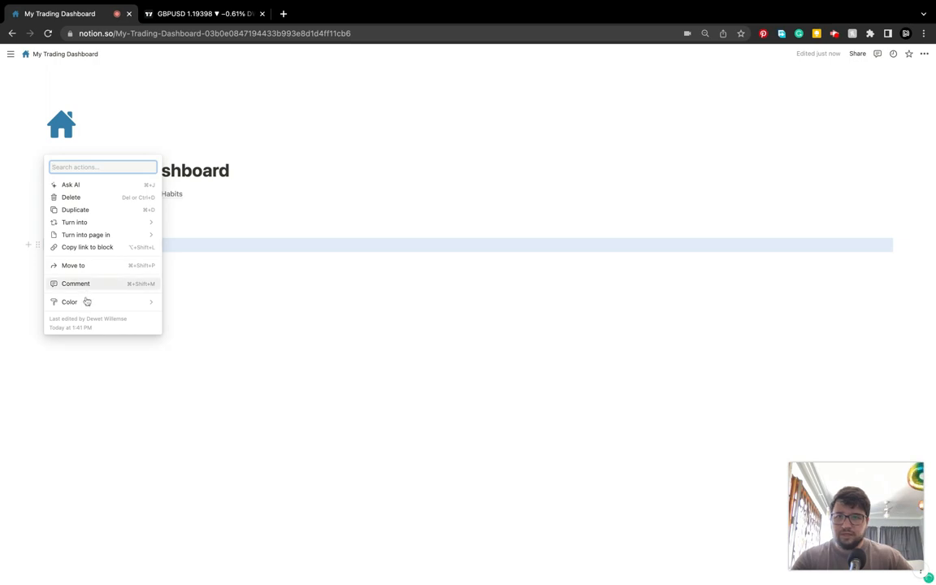
mouse_move(88, 301)
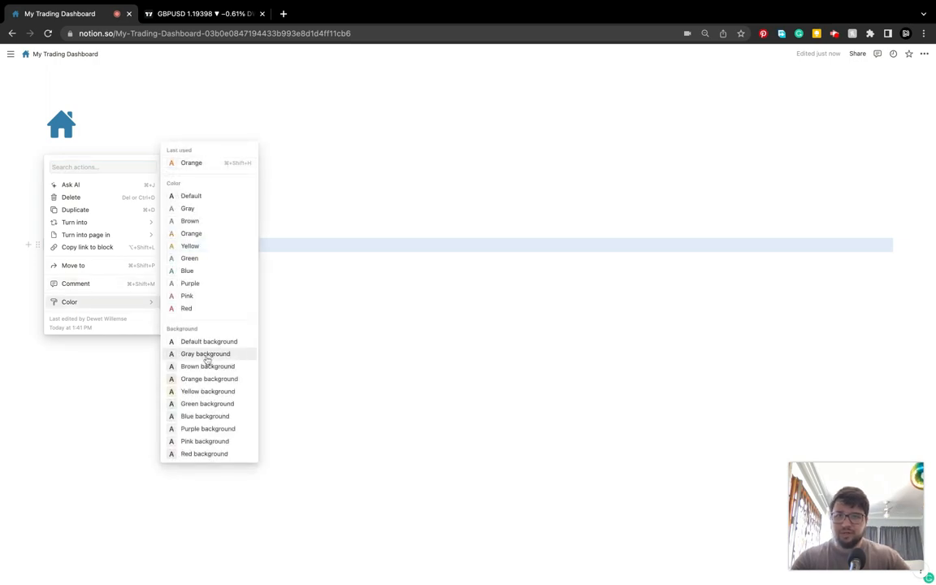
click(206, 357)
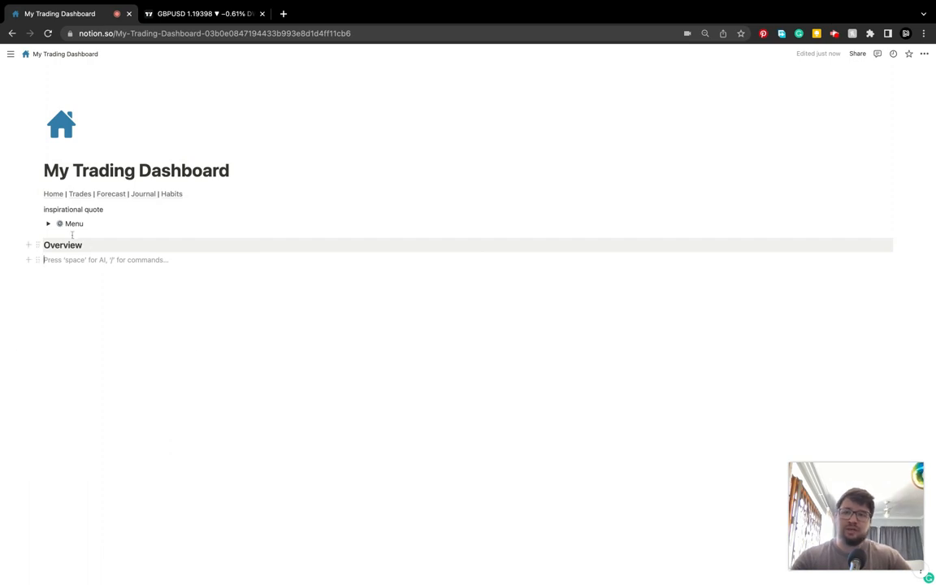
Expand the Menu toggle on the dashboard and open the Trade Journal Database page, ready for a new block below the navigation.
click(50, 223)
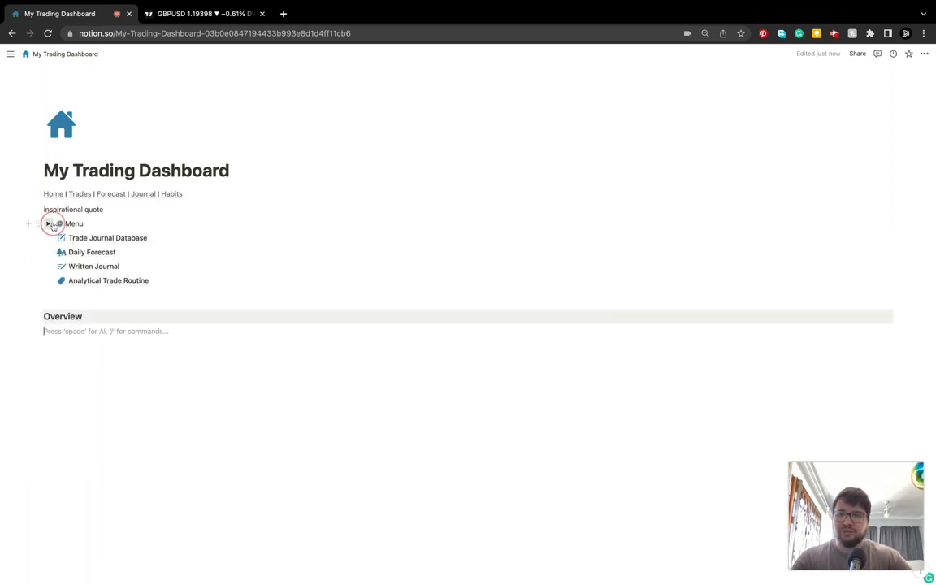
click(99, 241)
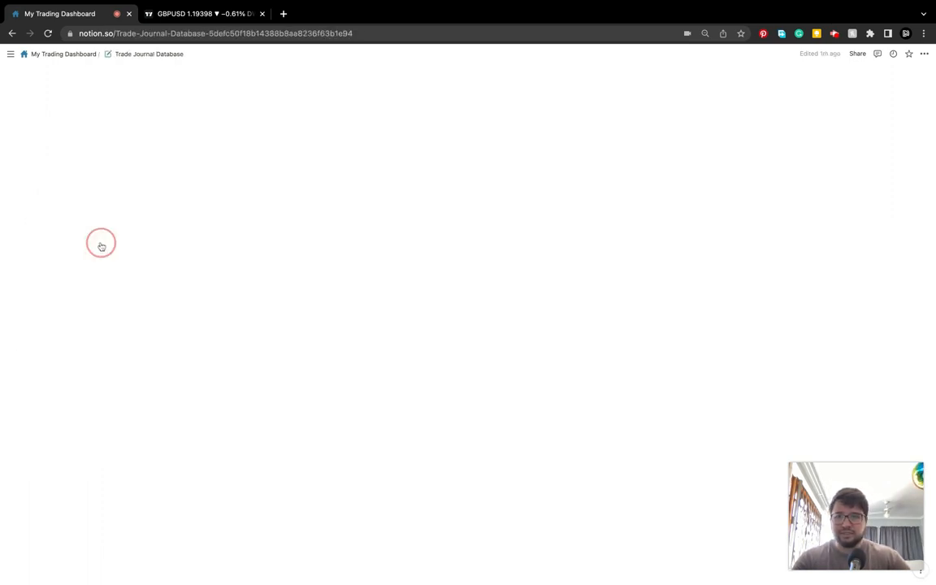
click(139, 287)
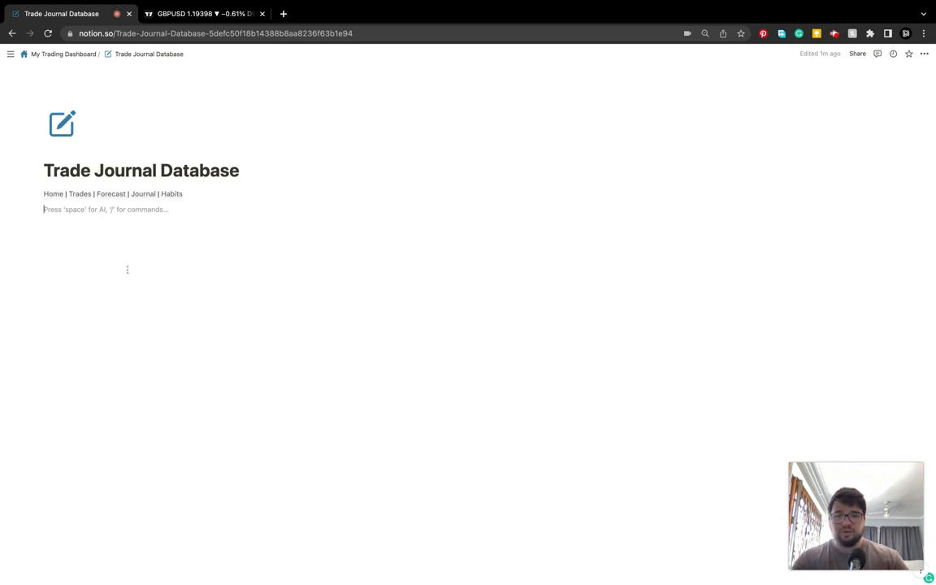
Insert an inline table database below the navigation links and title it "Trade Journal".
text(/)
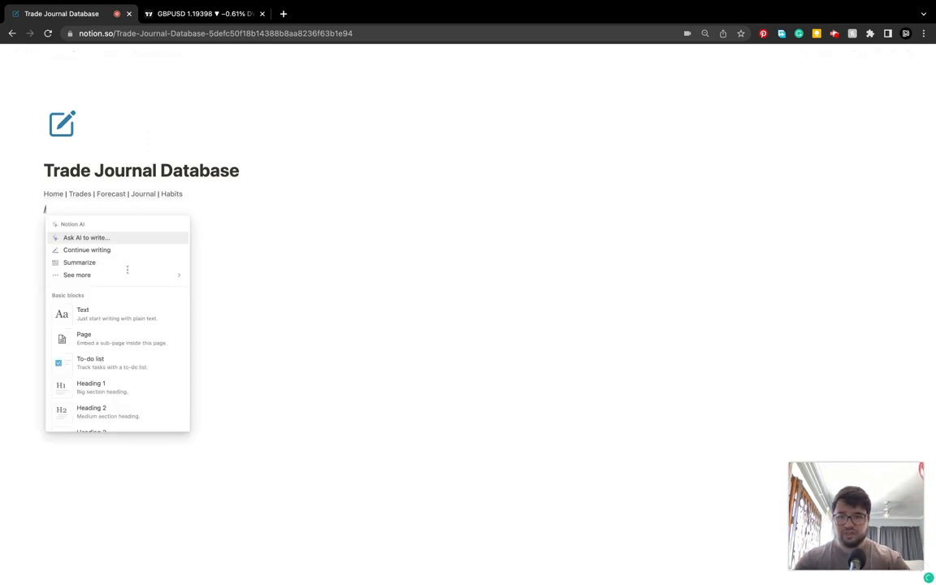
text(da)
click(106, 247)
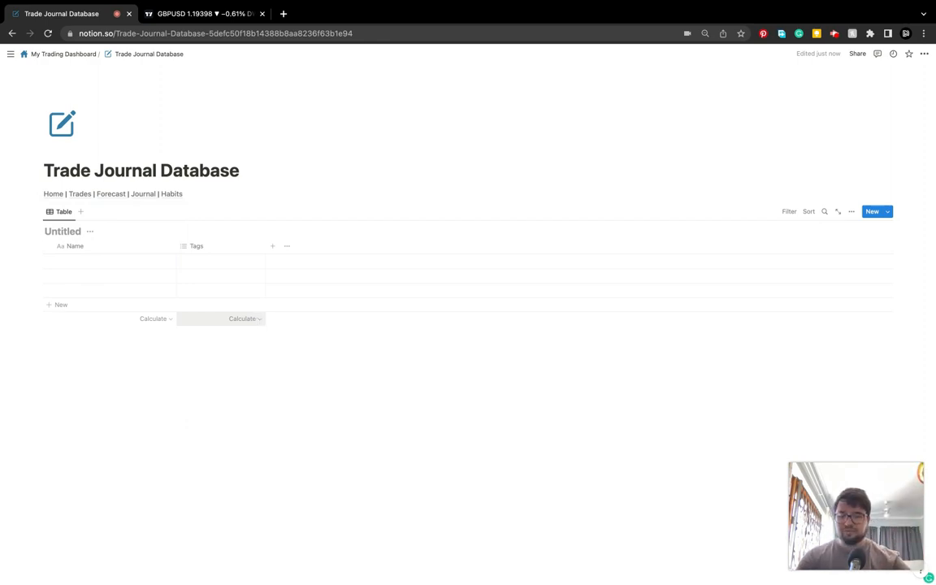
text(Trade)
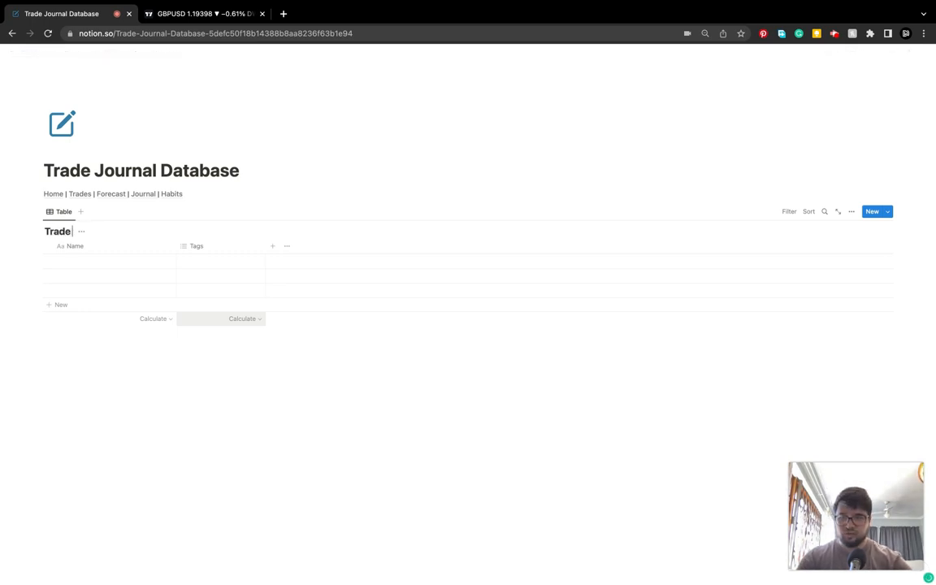
text(Journal)
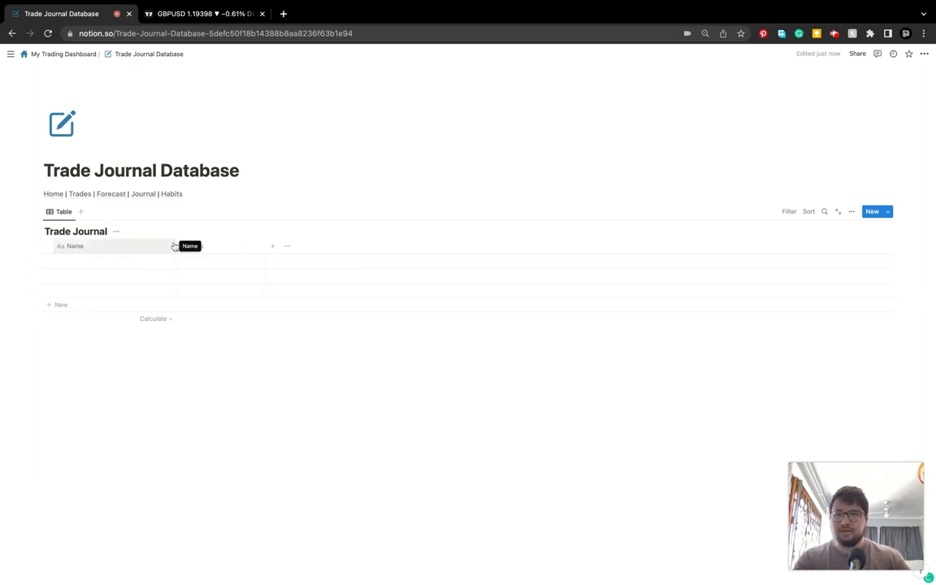
Narrow the Name column of the Trade Journal table and rename the Tags column as "Date".
drag(174, 246, 127, 246)
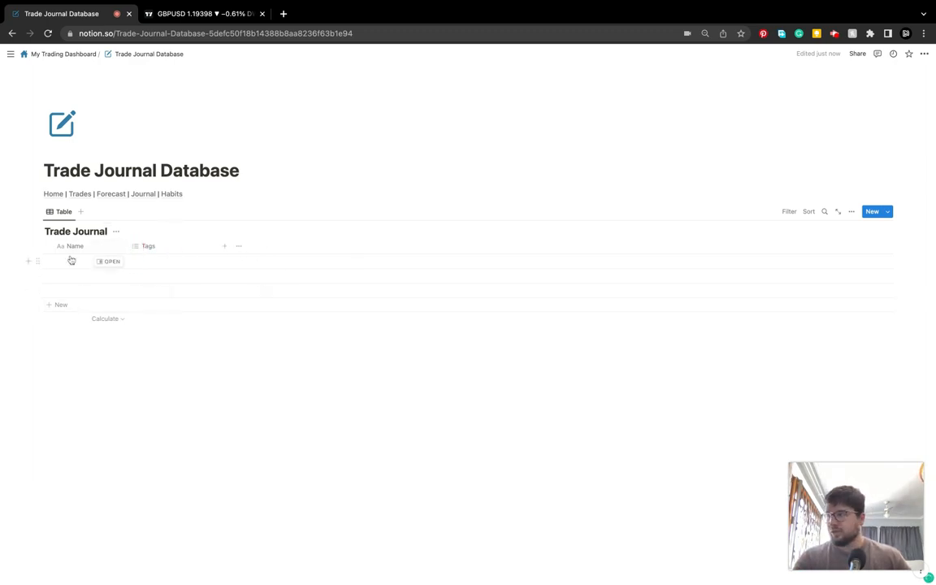
click(173, 247)
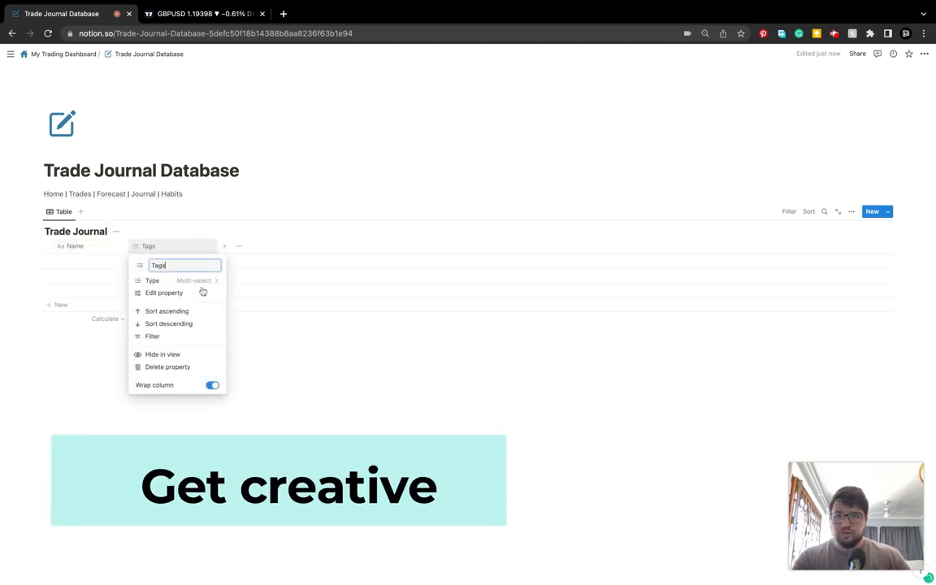
click(140, 266)
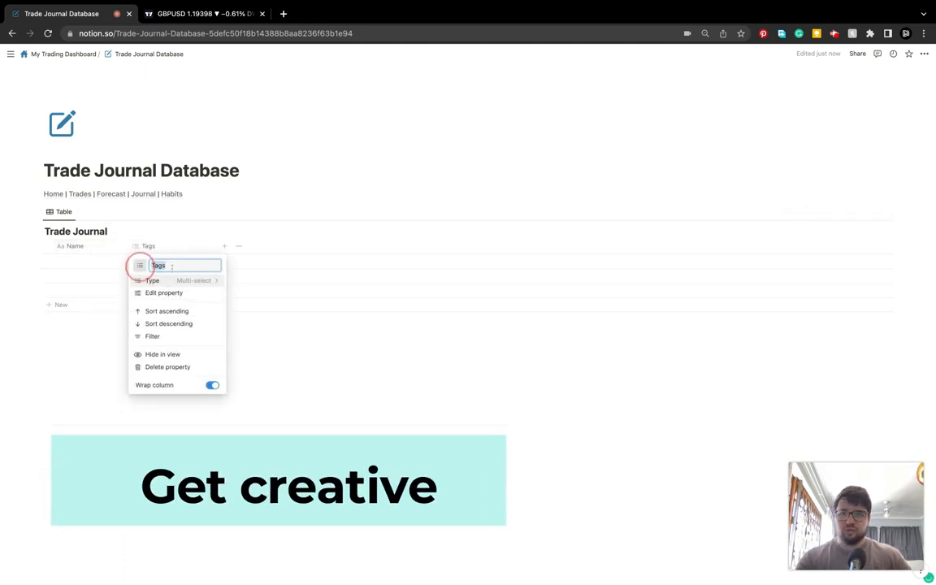
text(Date)
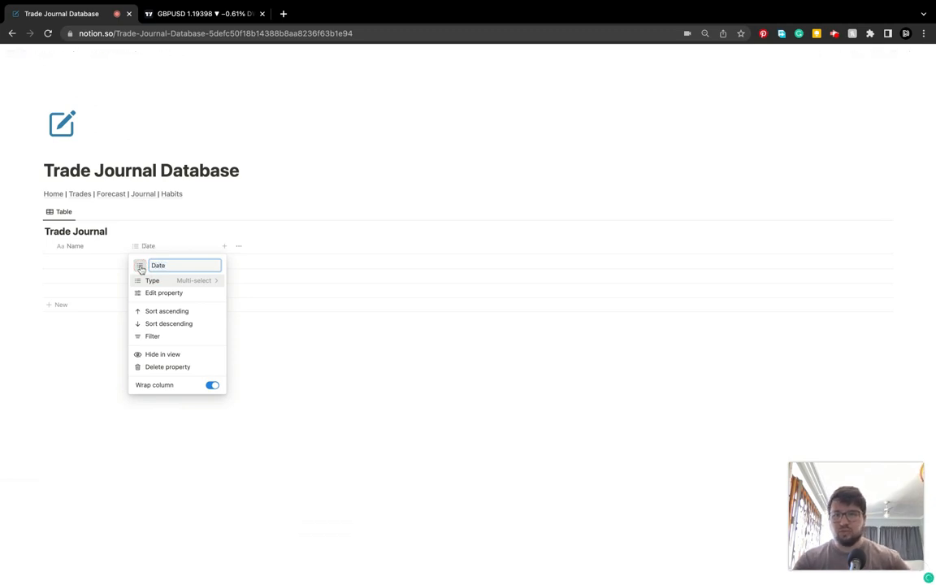
Change the Date property's type to Date and set its date format to Day/Month/Year.
click(167, 291)
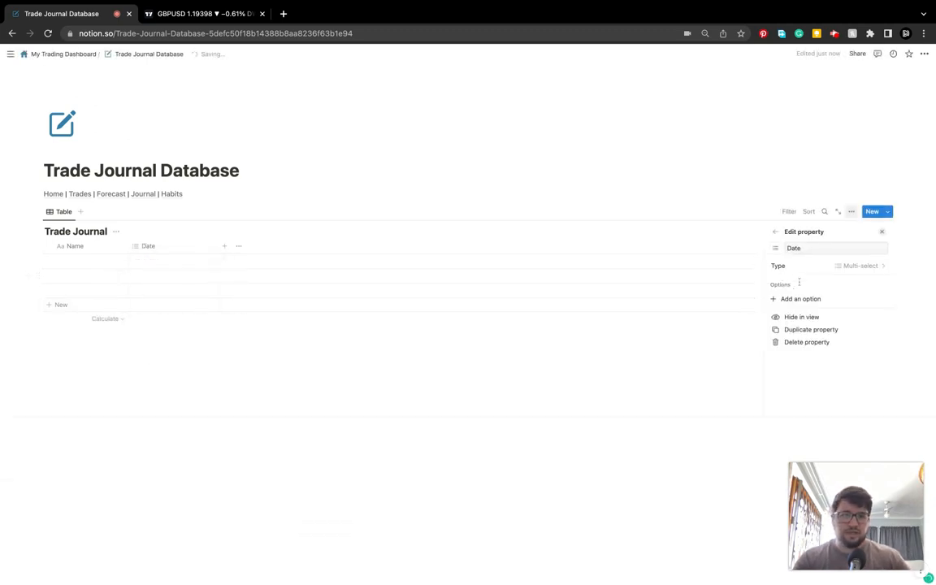
key(Escape)
click(161, 243)
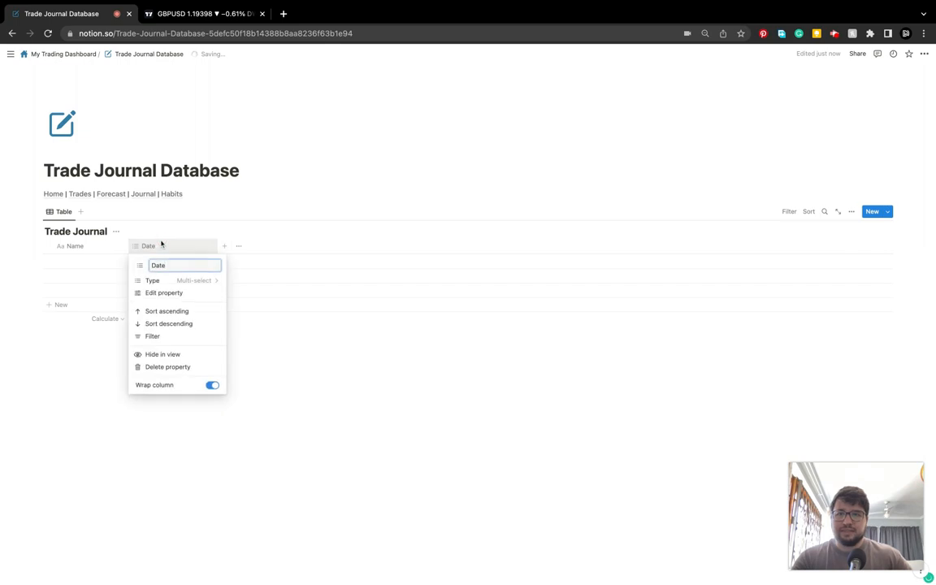
click(158, 292)
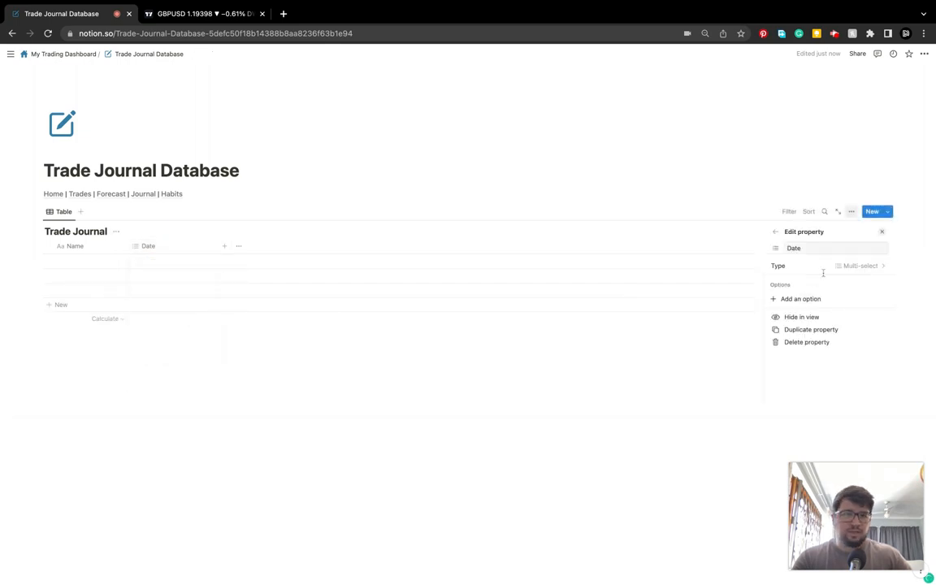
click(785, 265)
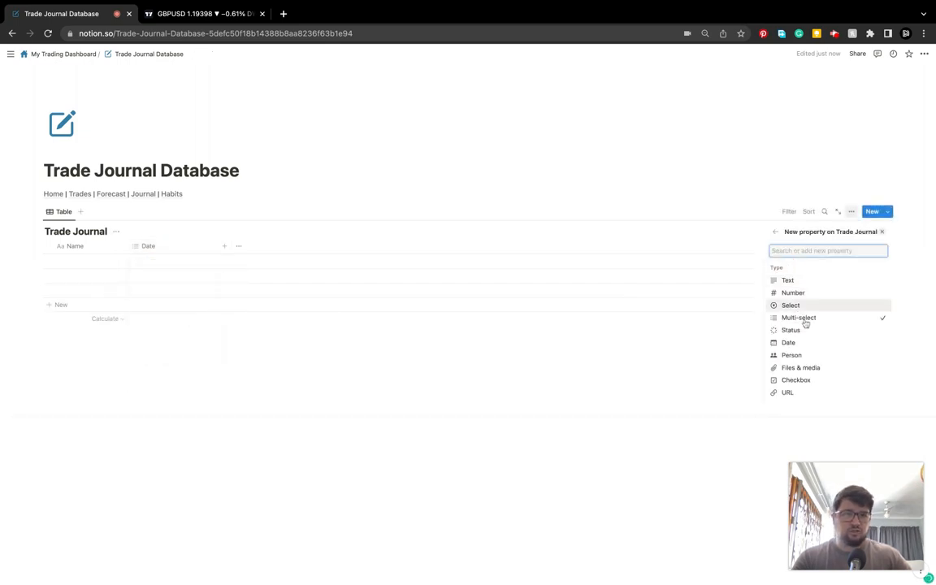
click(799, 344)
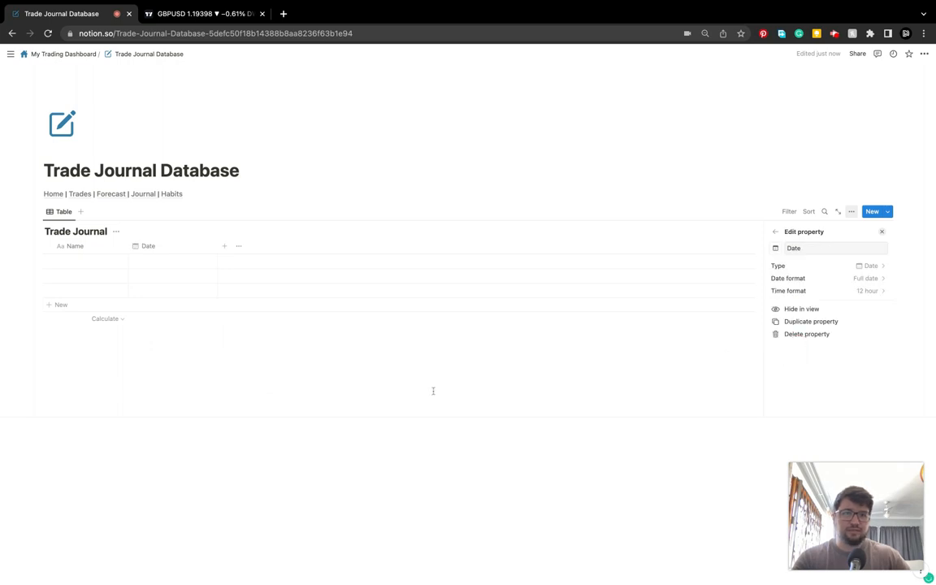
click(808, 278)
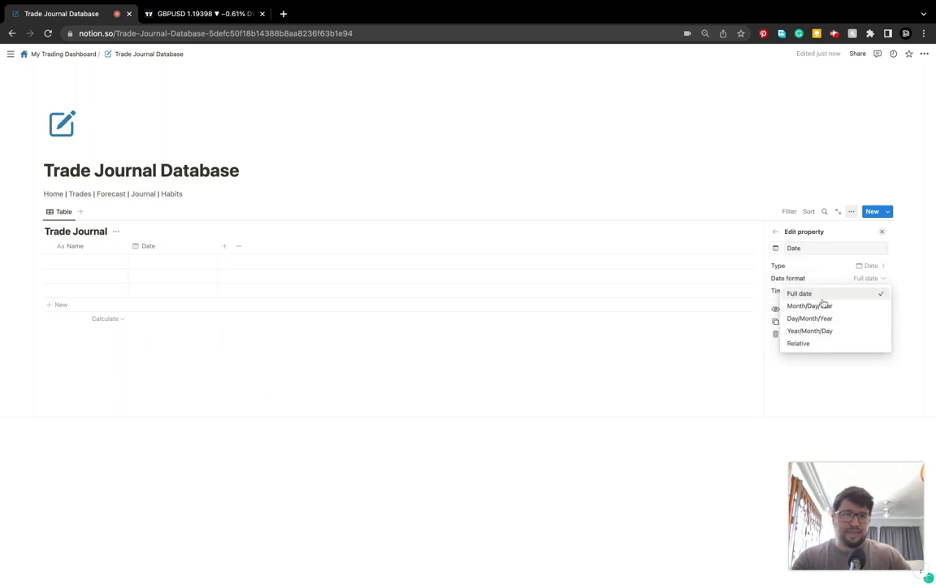
click(812, 319)
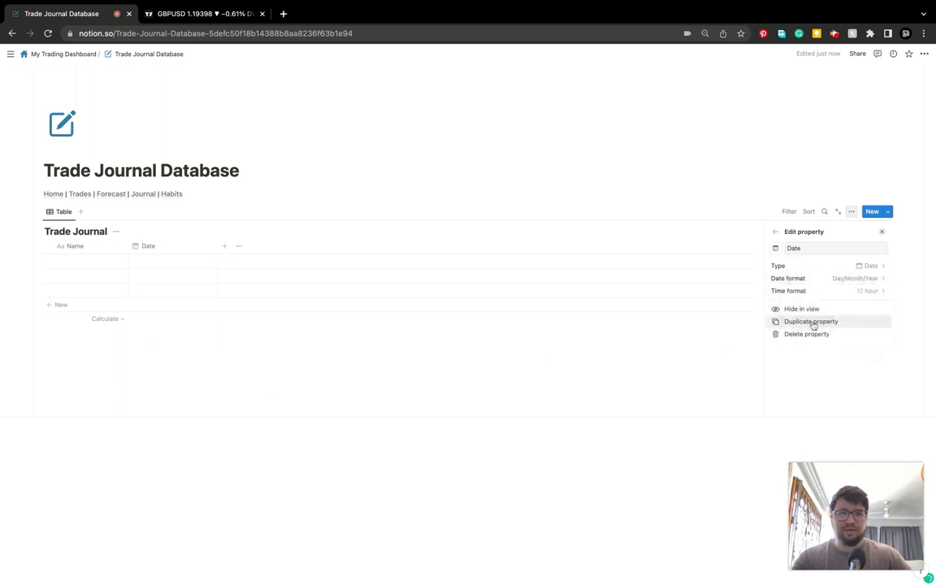
Move the Date column in front of the Name column and narrow it.
drag(175, 245, 69, 247)
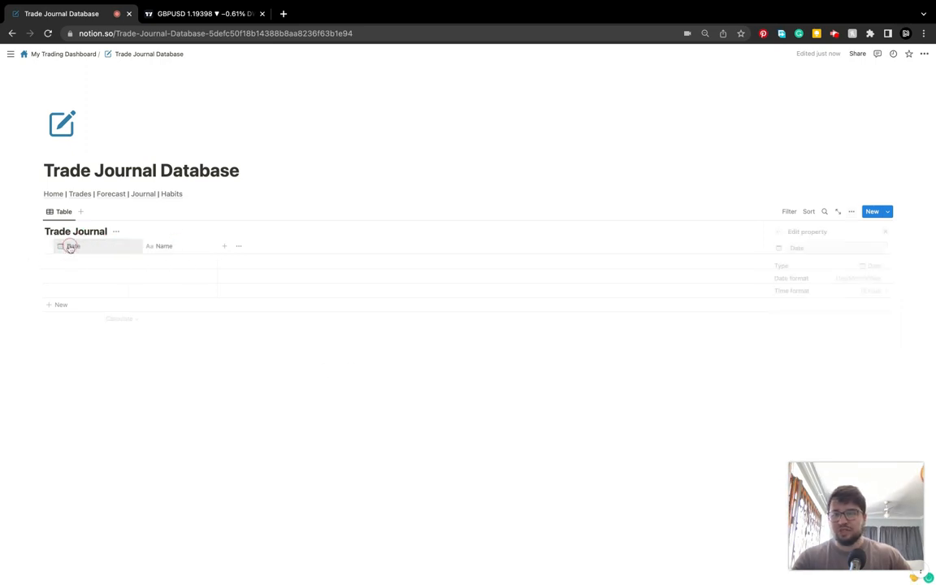
drag(141, 245, 92, 246)
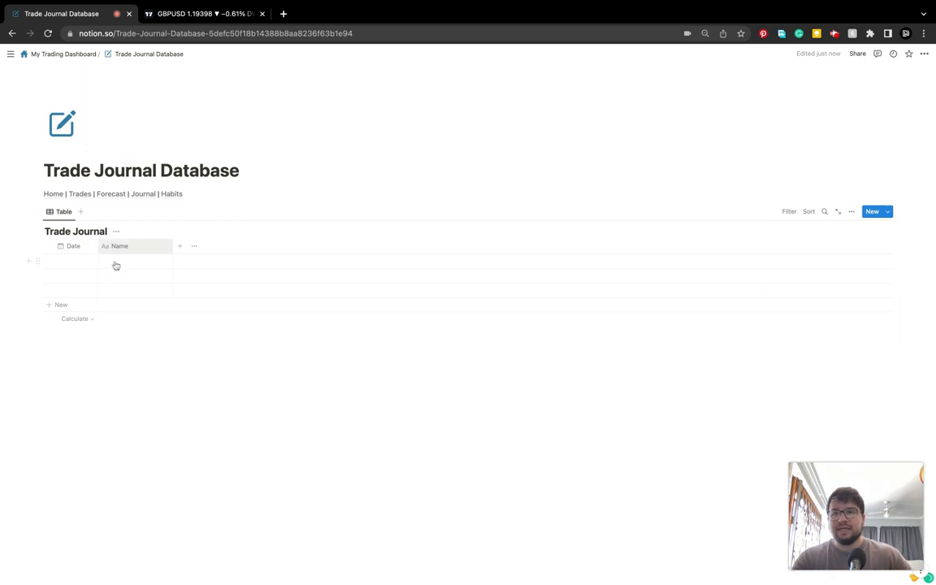
Add a property named "Day" of type Select to the Trade Journal table and narrow its column.
click(182, 248)
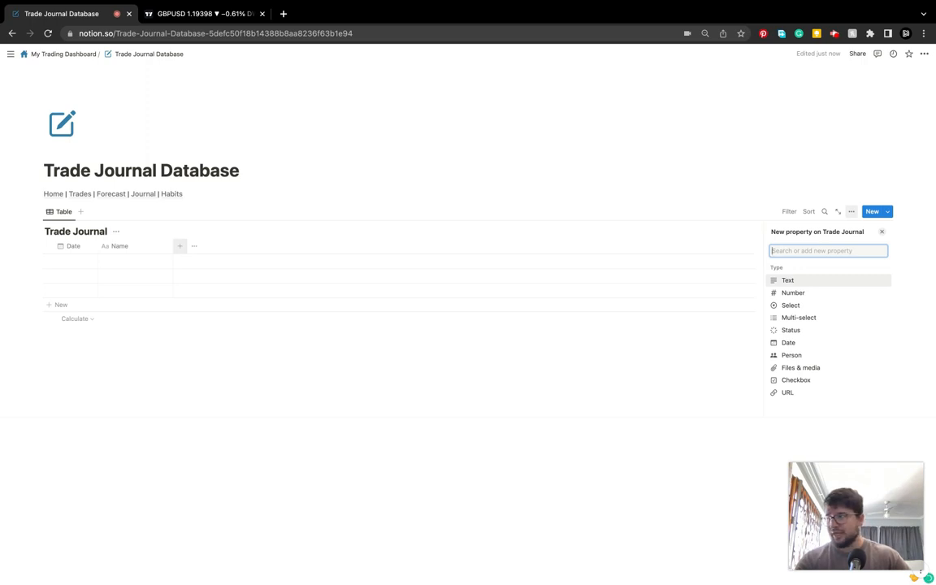
text(Day)
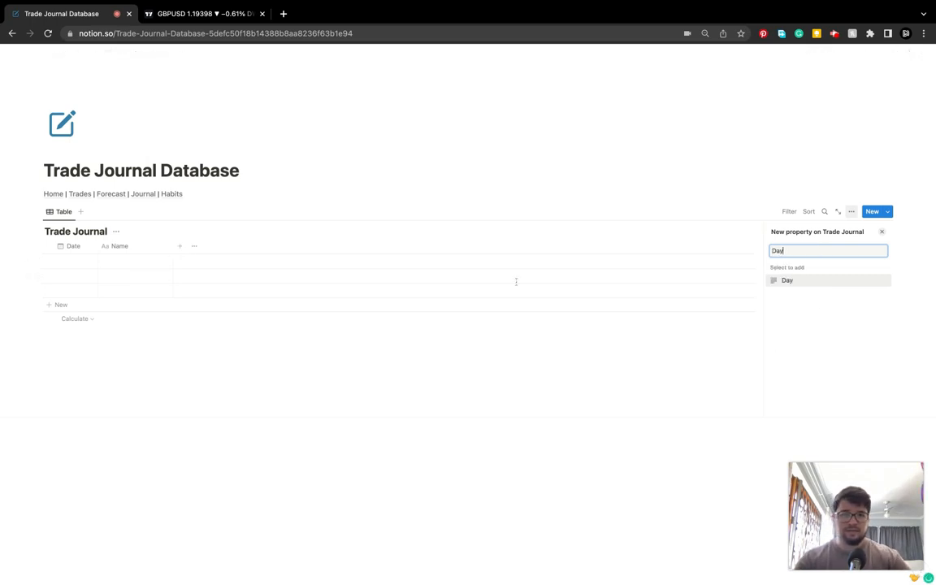
click(826, 347)
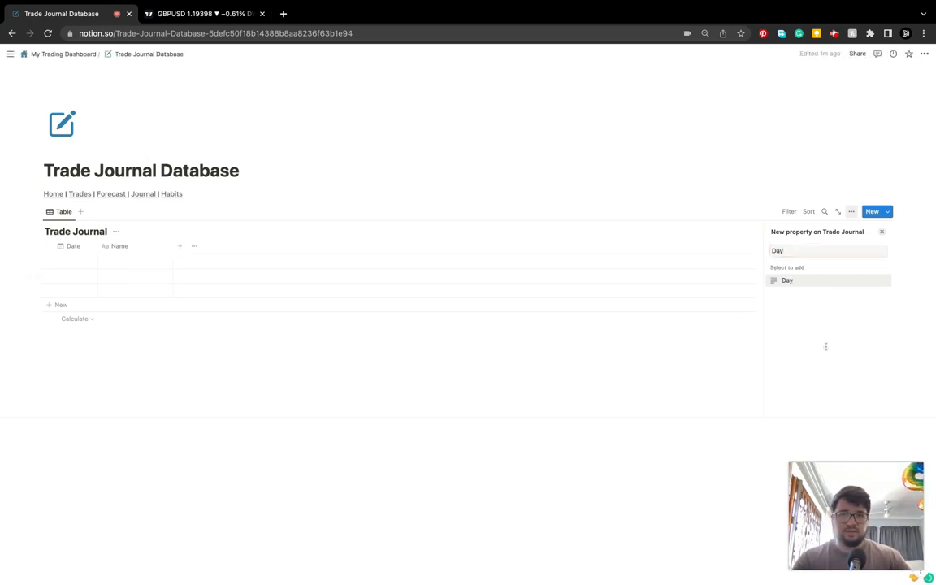
click(787, 282)
click(780, 267)
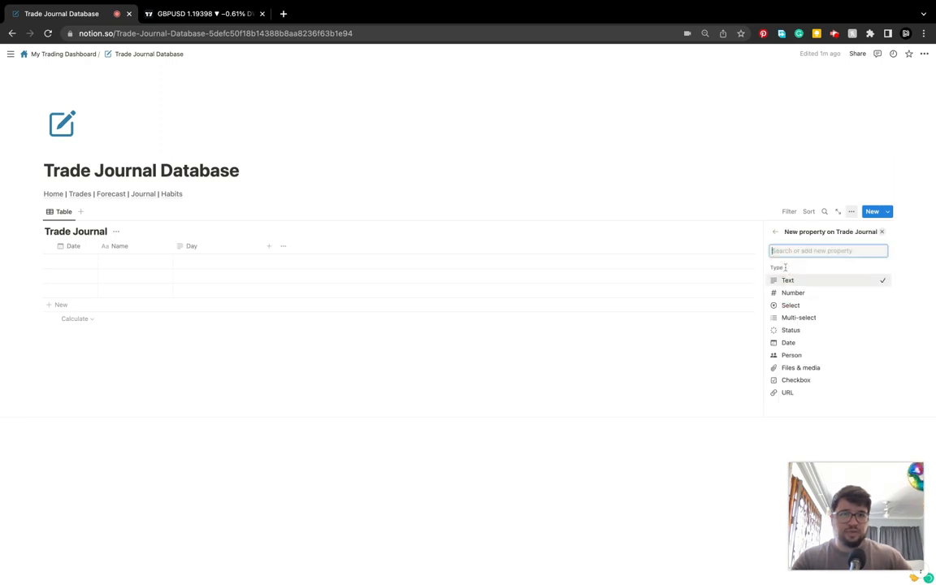
click(803, 306)
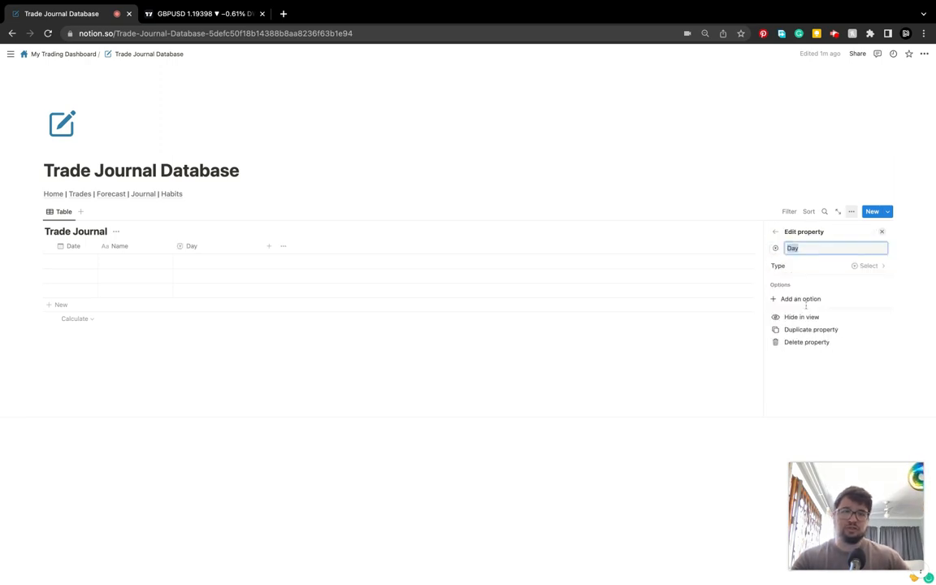
click(243, 367)
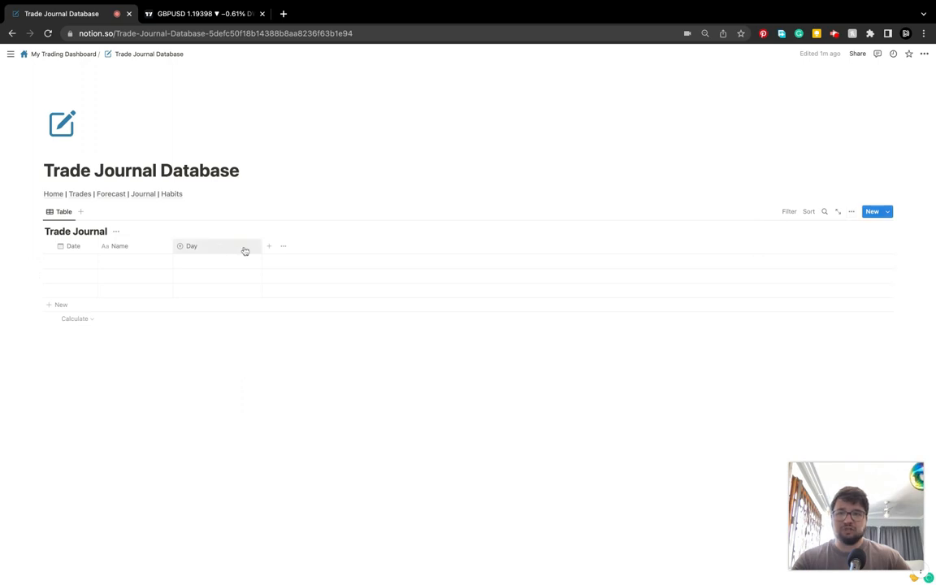
drag(261, 245, 222, 245)
Duplicate the Day property three times to get further Select columns.
click(205, 247)
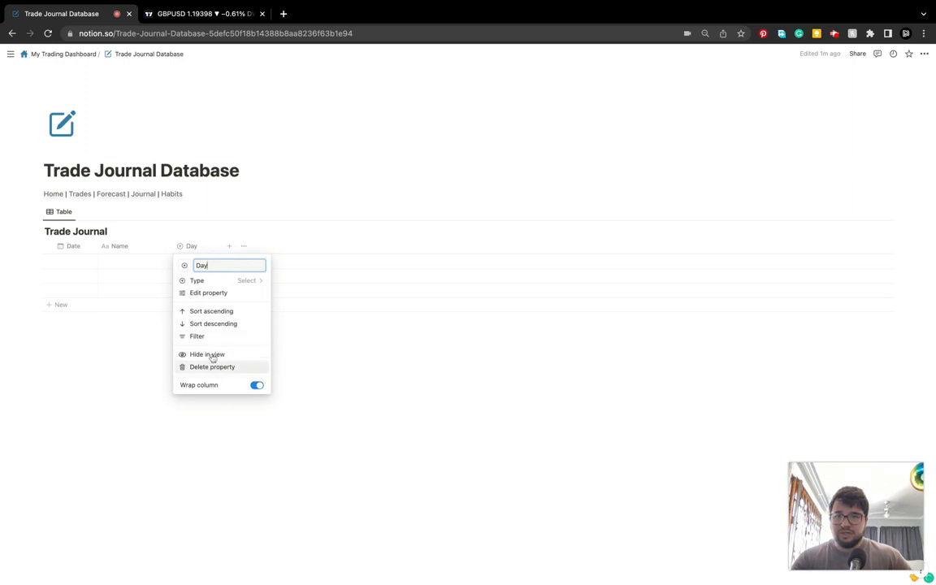
click(198, 242)
click(198, 246)
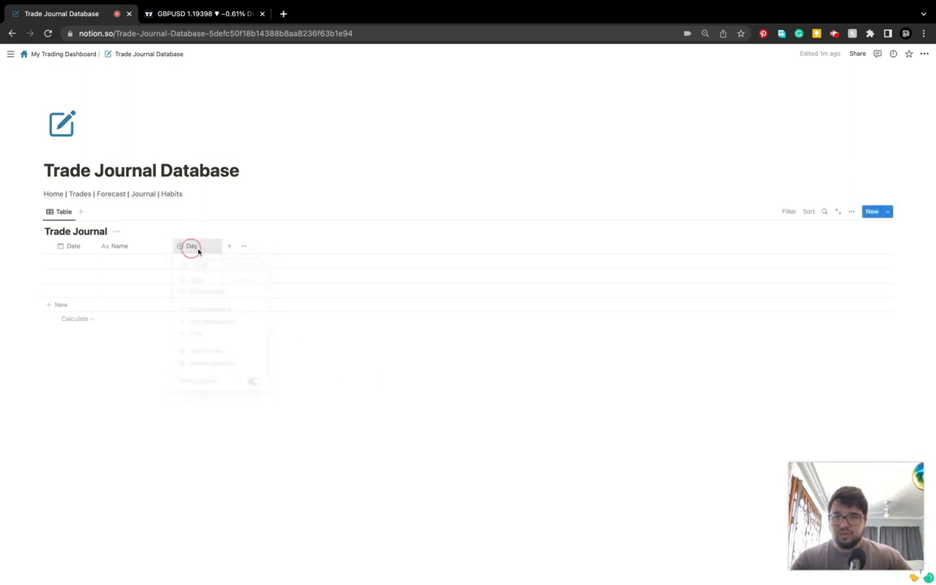
click(214, 294)
click(807, 331)
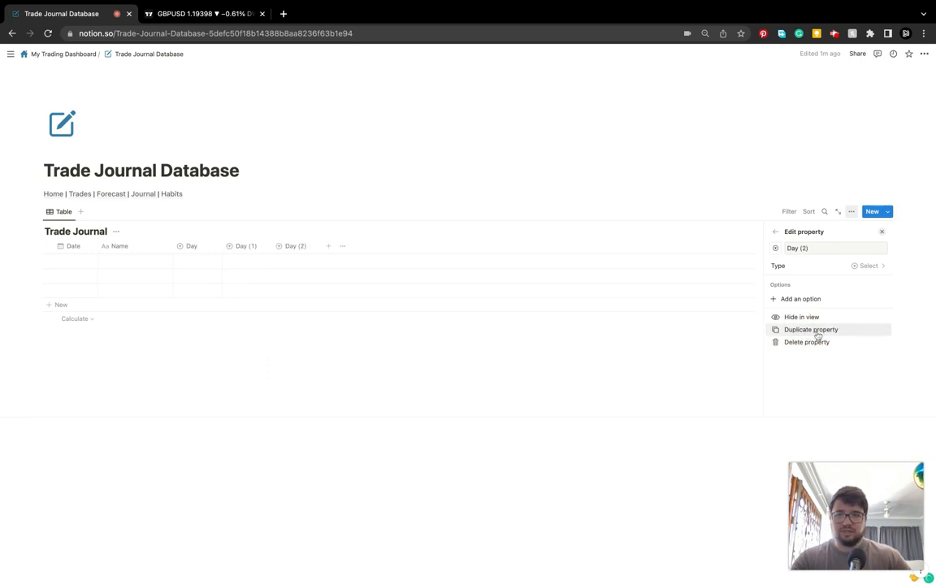
click(817, 335)
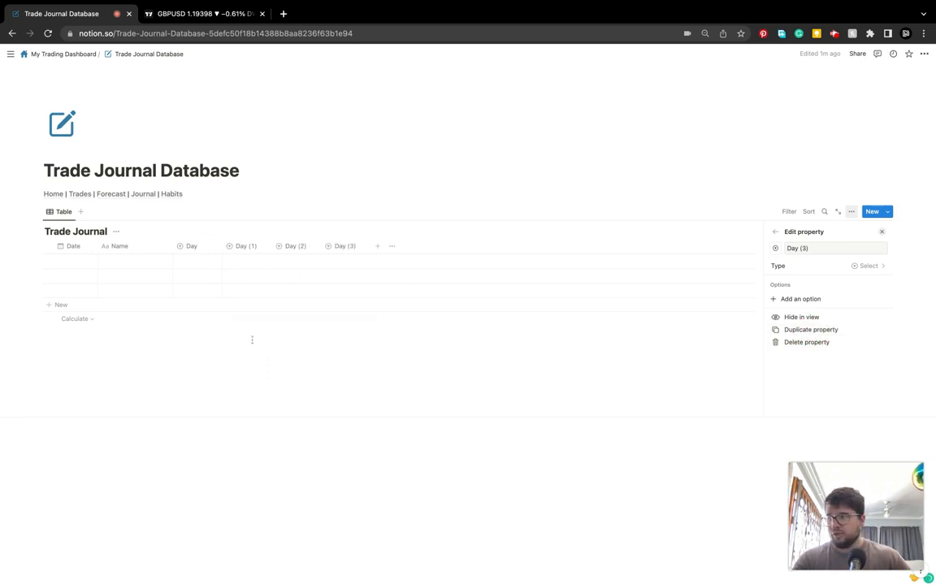
Rename the first copy of the Day property as "Pair".
click(237, 246)
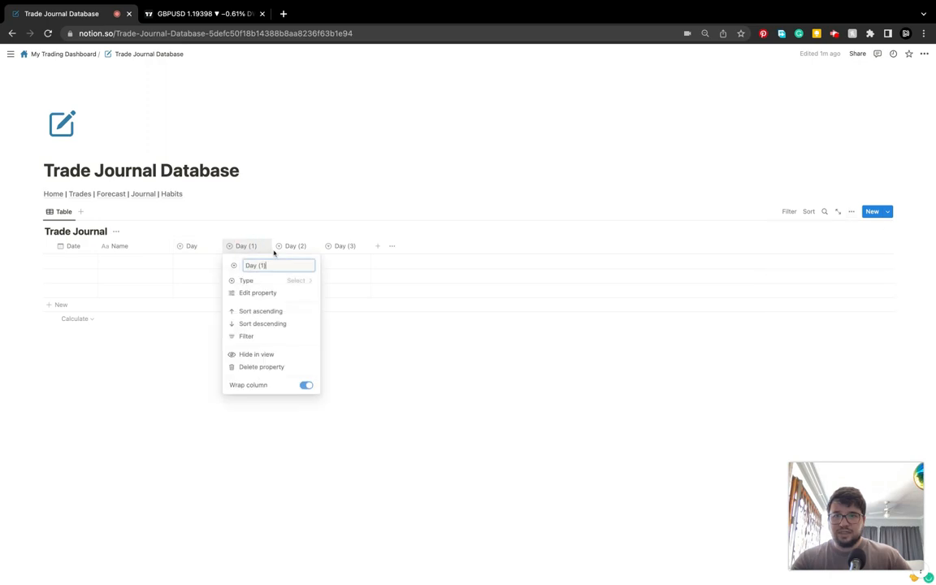
text(Pai)
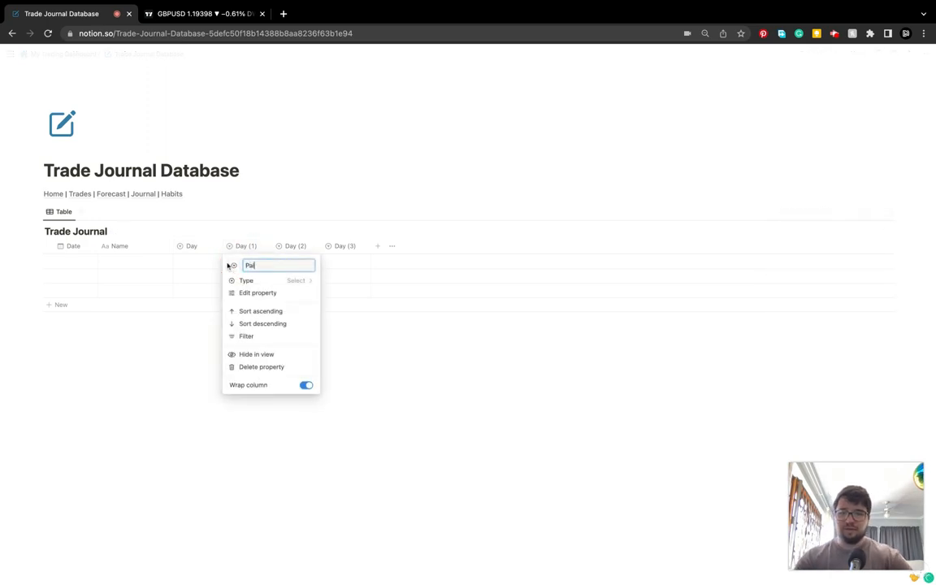
text(r)
click(357, 361)
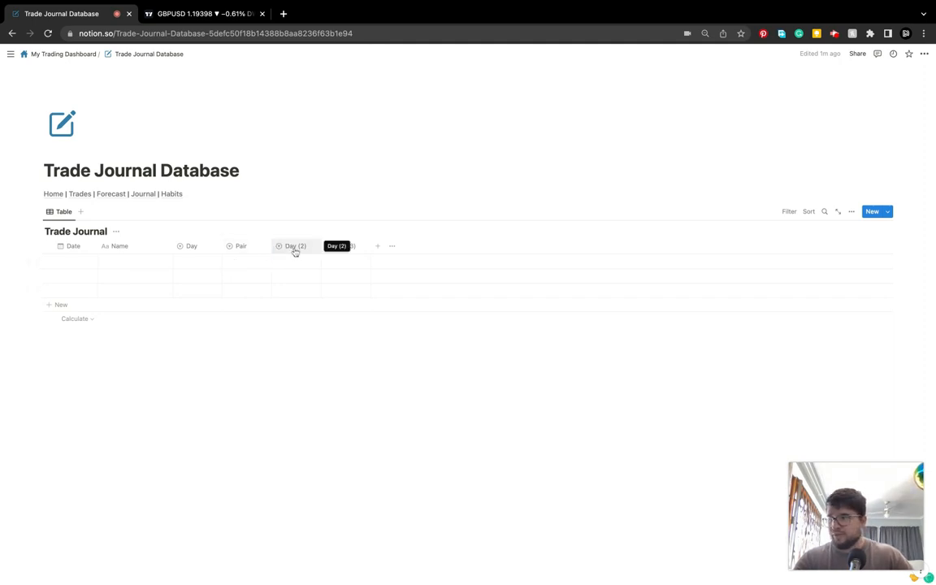
Rename the two remaining copies of the Day property as "TOD" and "Setup".
click(303, 247)
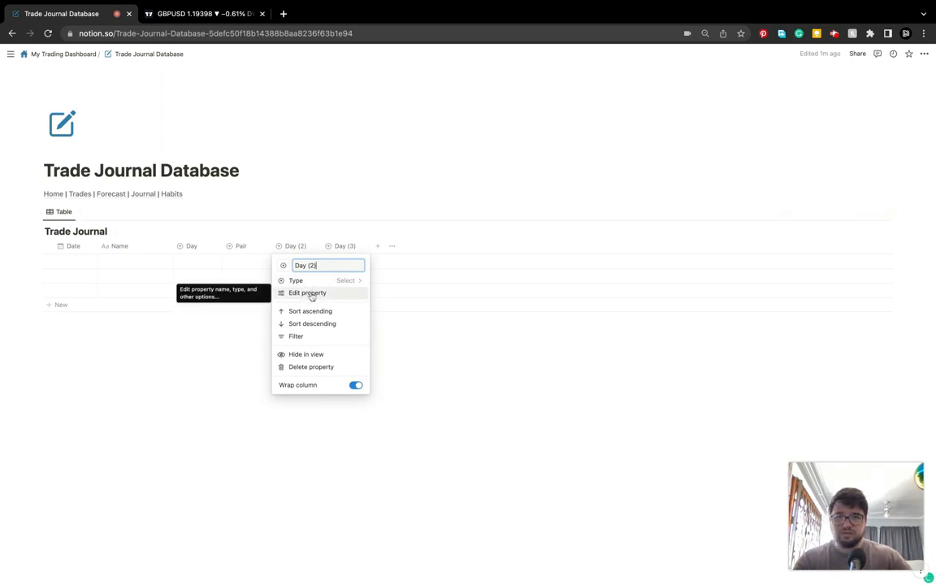
drag(324, 265, 281, 266)
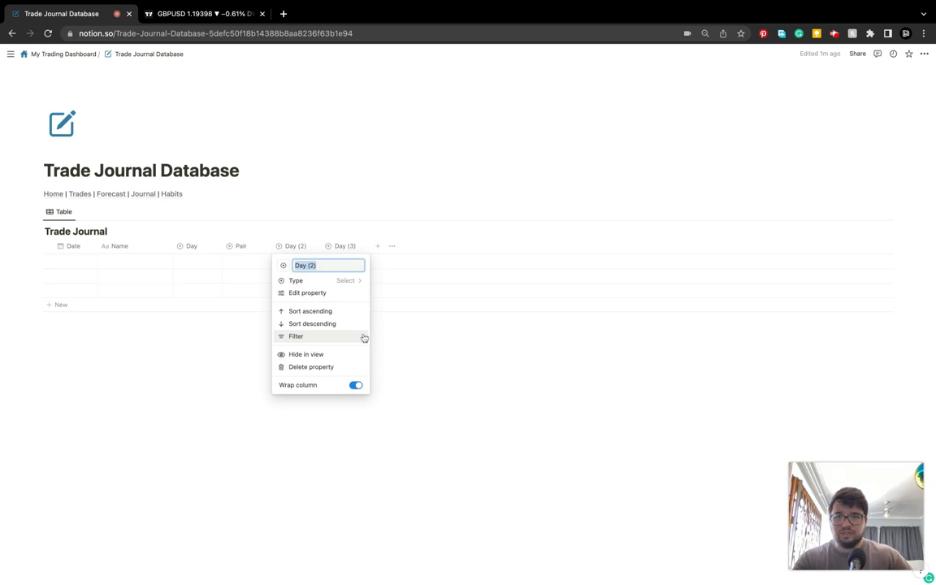
text(TOD)
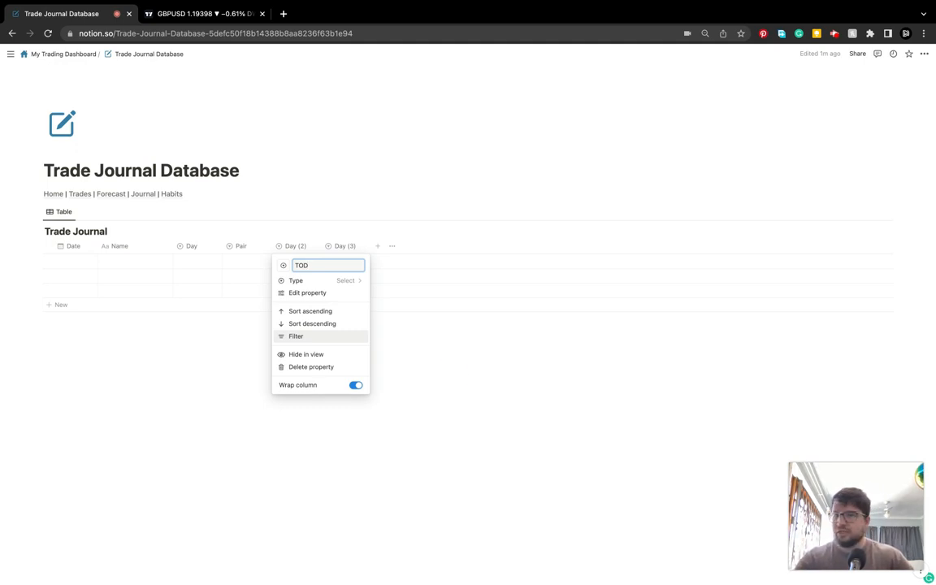
key(Return)
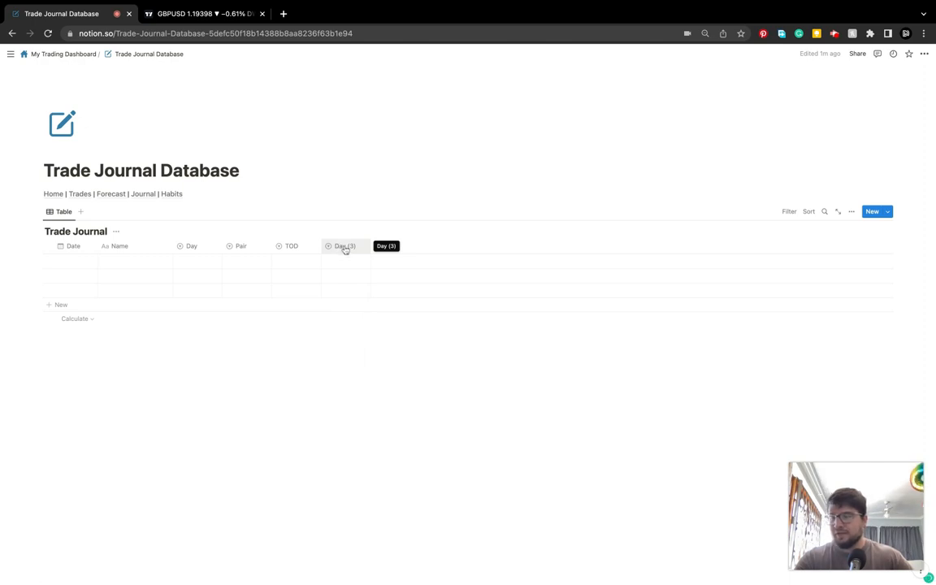
click(345, 246)
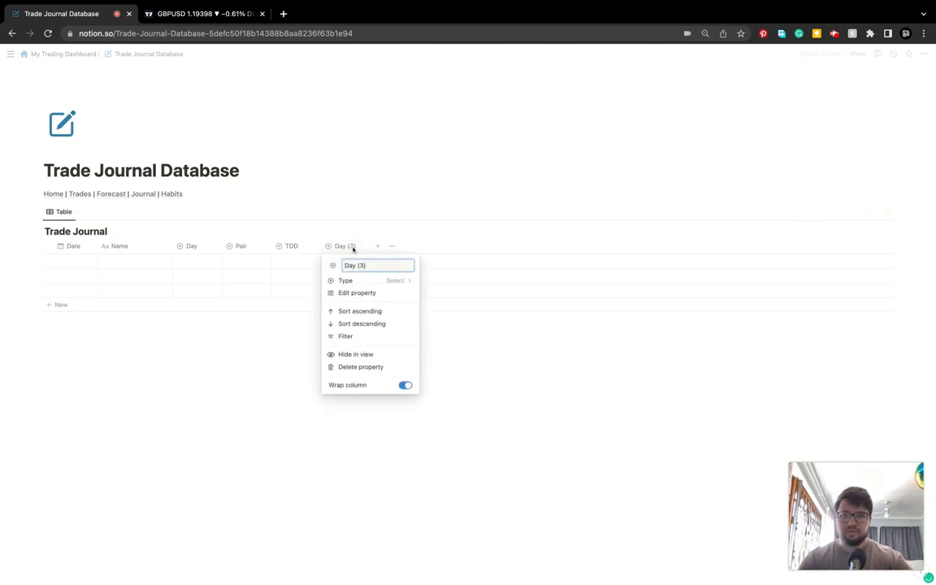
text(Setup)
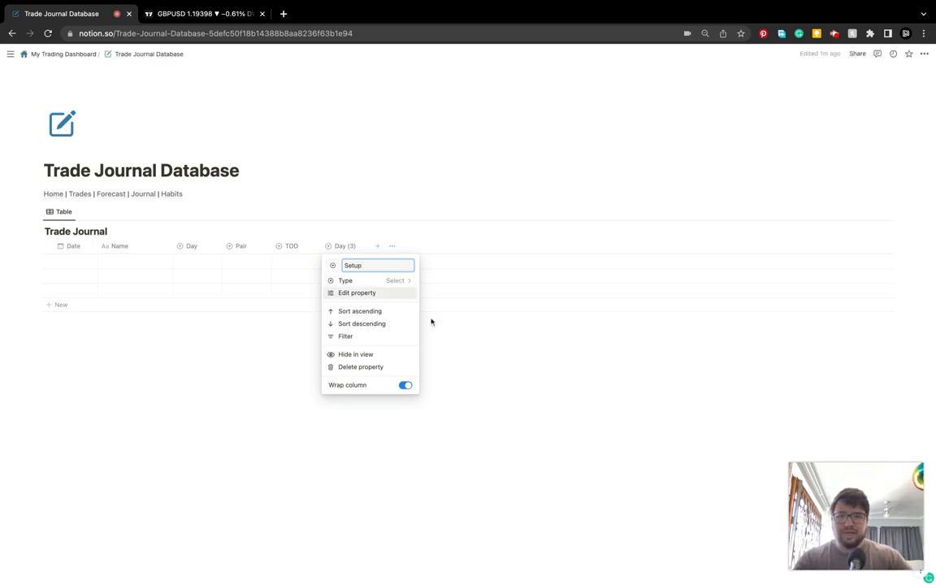
click(476, 385)
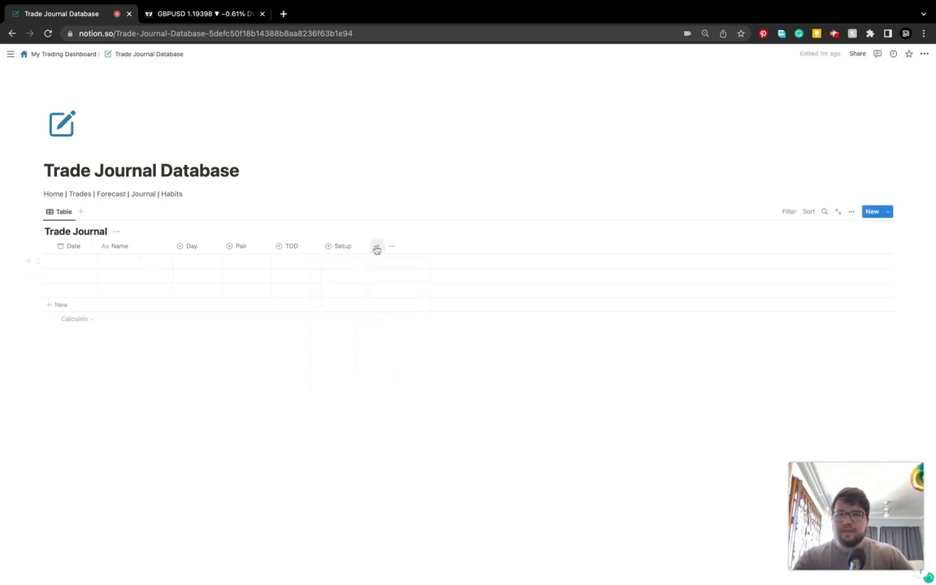
Duplicate the Setup property three times to get further Select columns.
click(358, 251)
click(357, 292)
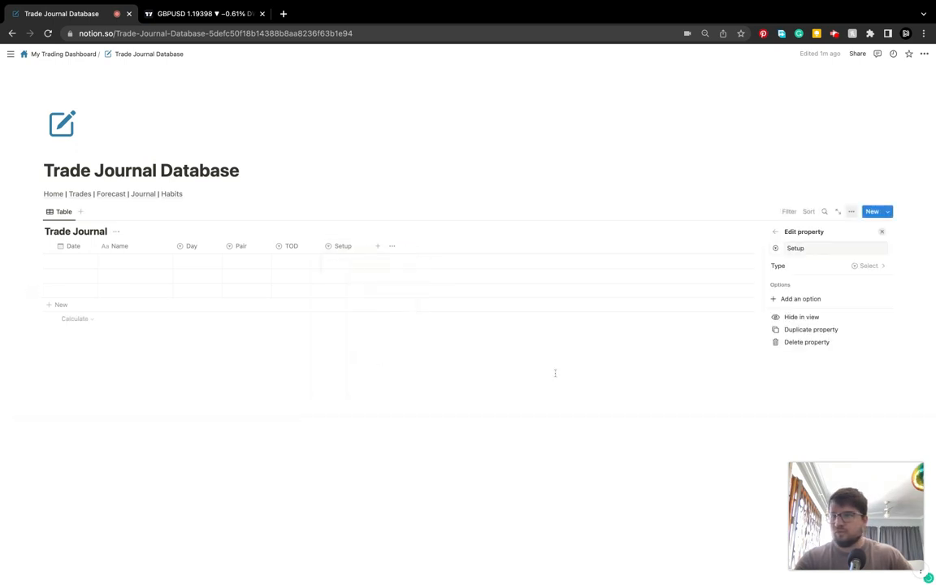
click(825, 332)
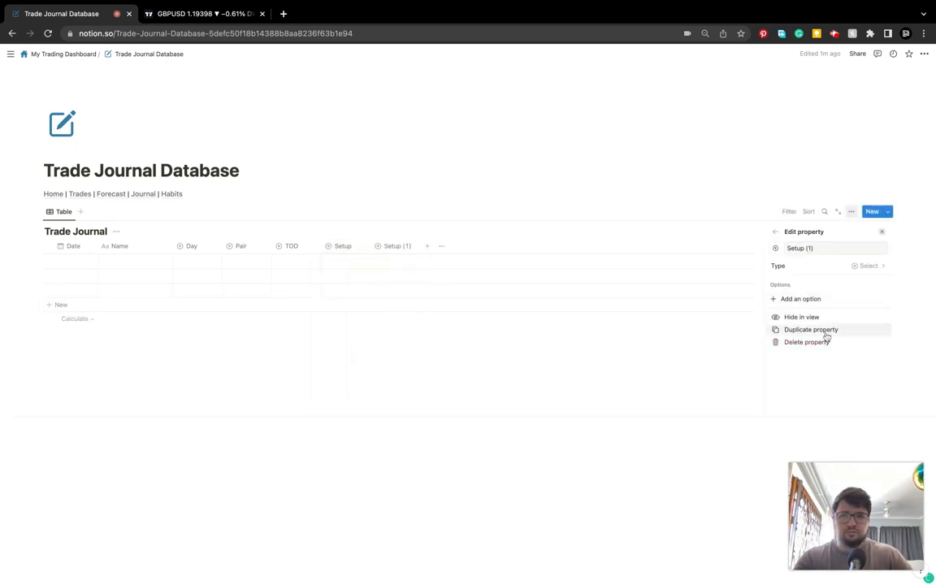
click(825, 330)
click(825, 330)
click(485, 387)
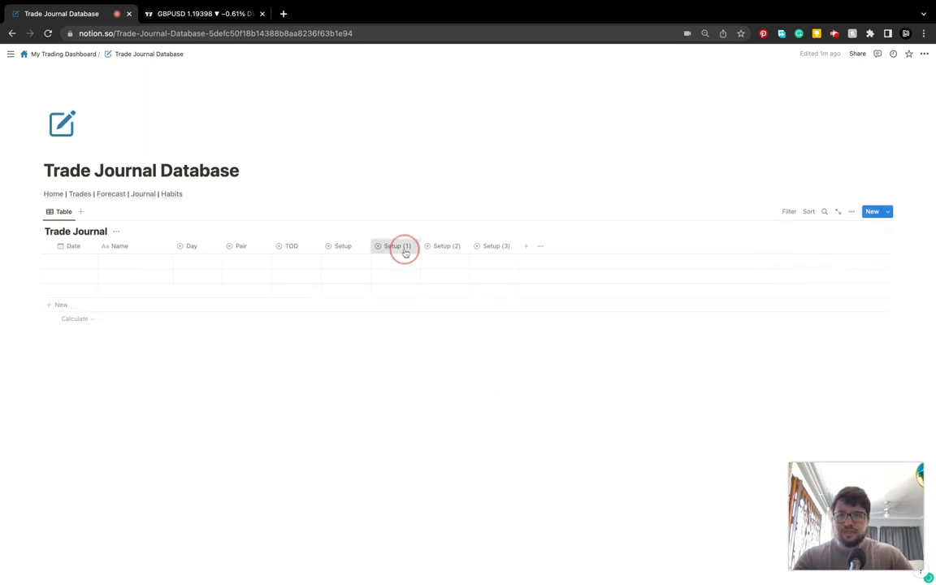
Rename the first copy of the Setup property as "Direction".
click(403, 250)
click(402, 265)
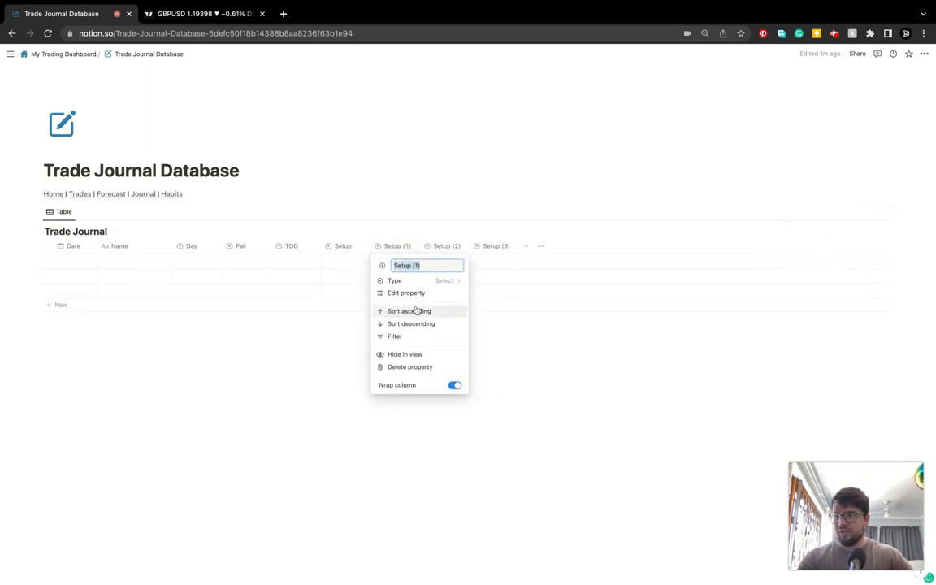
text(Direction)
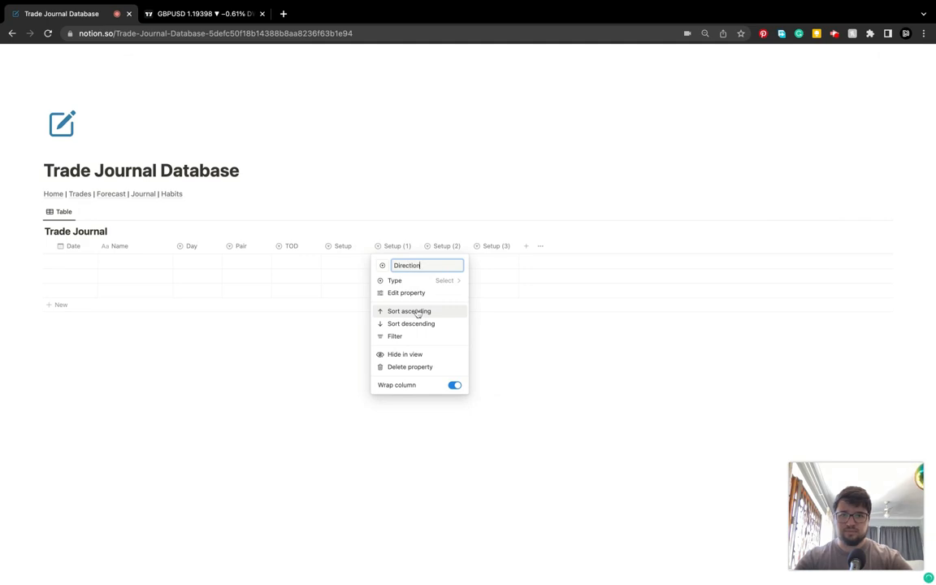
click(509, 359)
Rename the second Setup copy as "Confrimation" and the third as "Setup Rating".
click(446, 245)
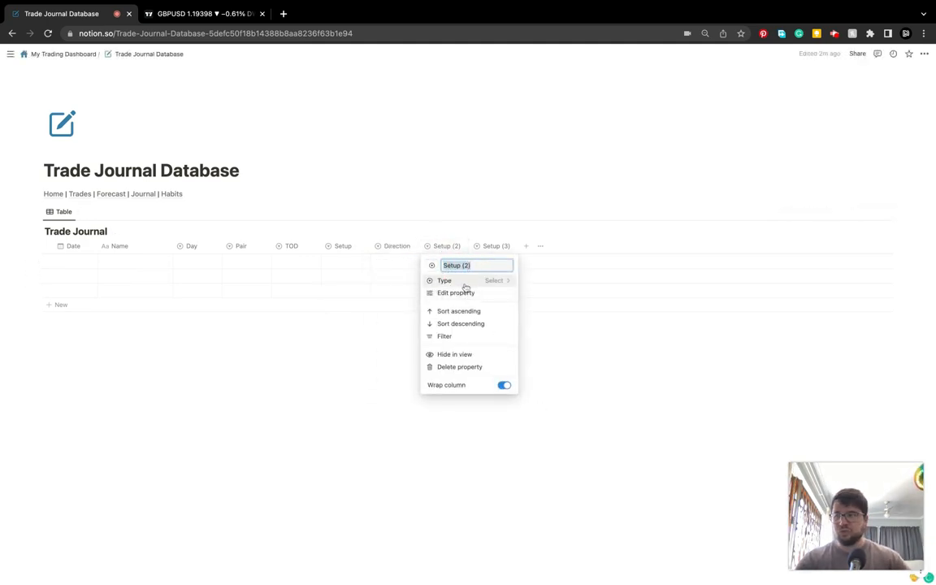
text(Confirmation)
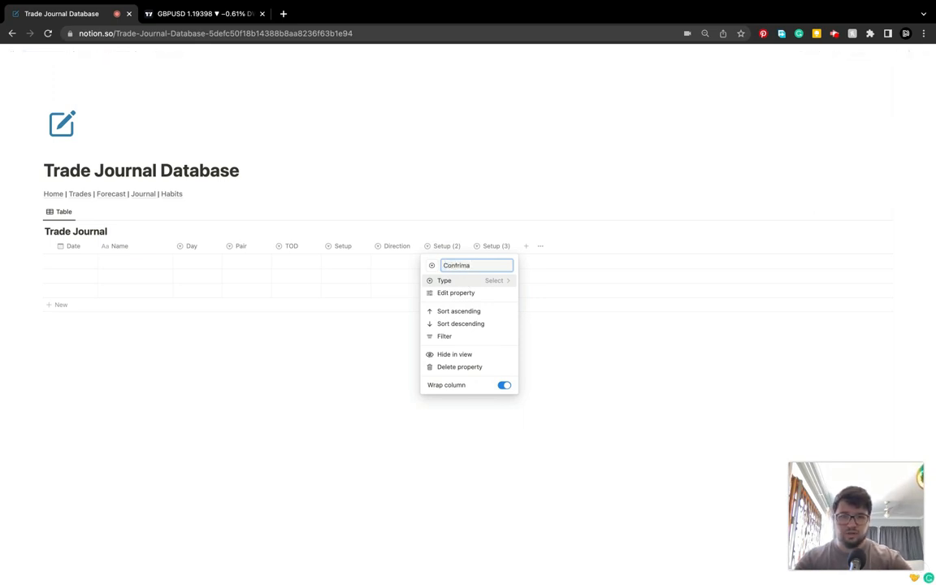
click(563, 386)
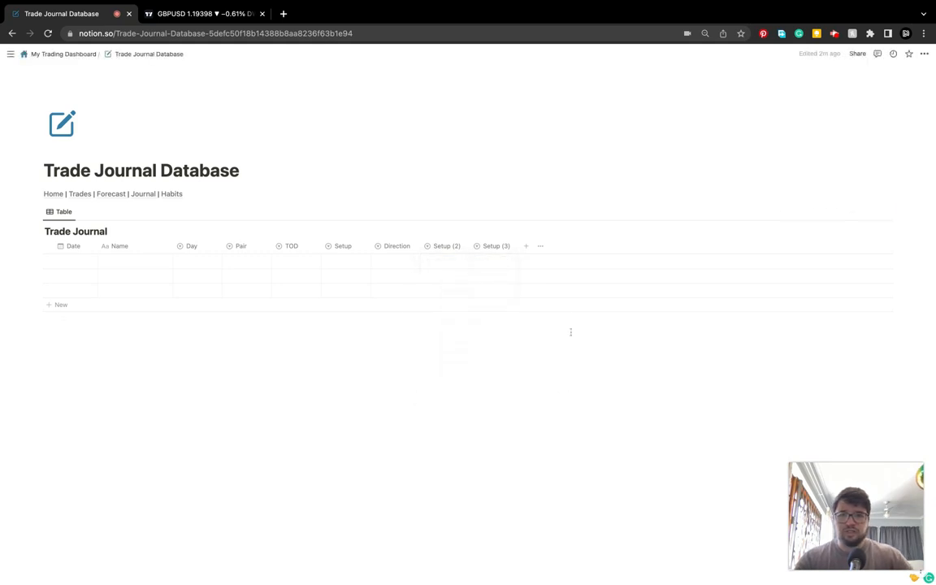
click(496, 246)
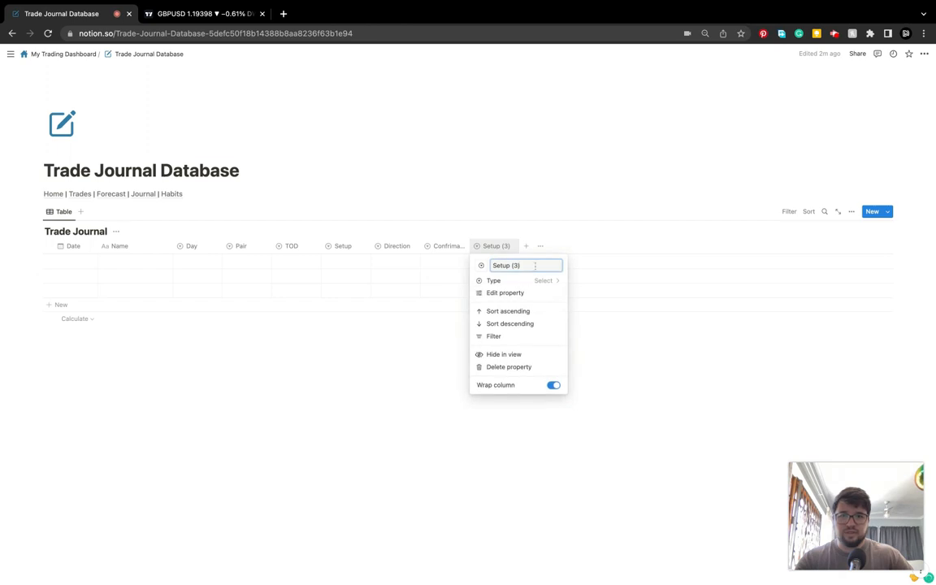
text(Setup Rating)
key(Return)
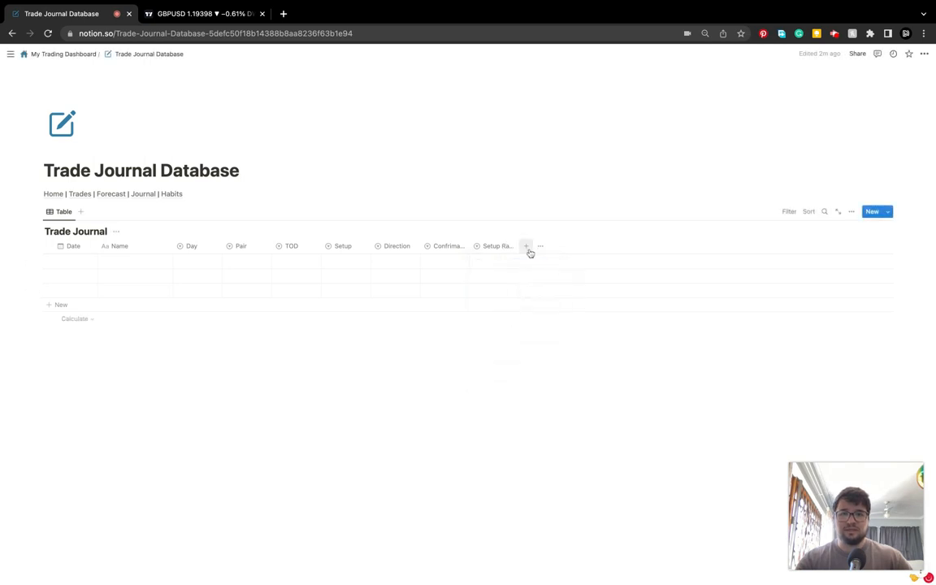
Add a Select property named "Execution Rating" to the Trade Journal table.
click(526, 246)
click(806, 306)
click(544, 247)
key(BackSpace)
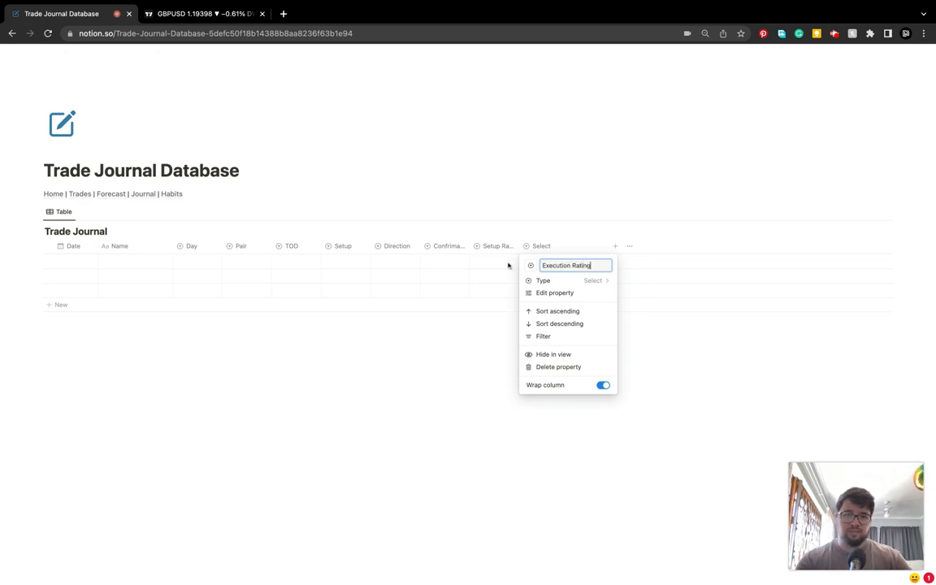
click(649, 372)
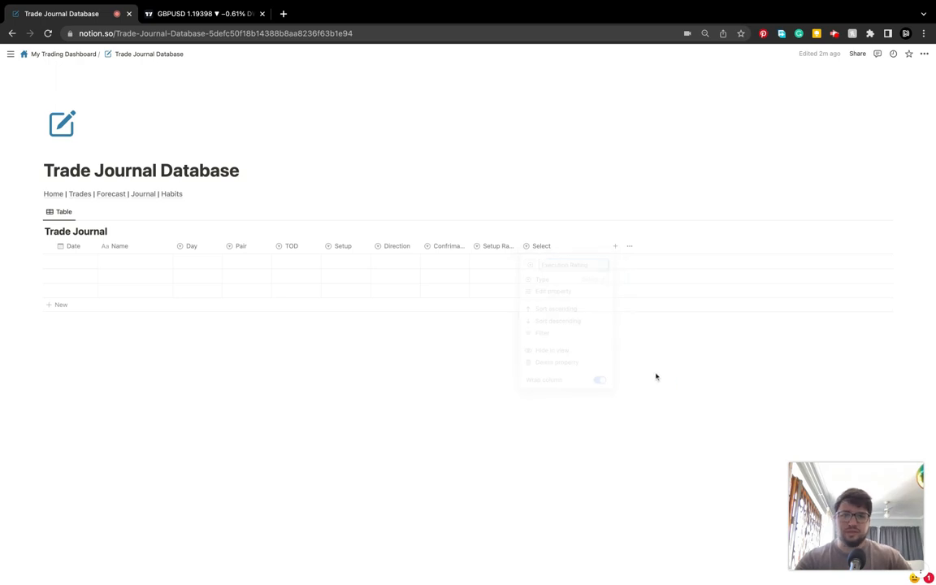
Add a Number property named "P&L" to the Trade Journal table.
click(615, 246)
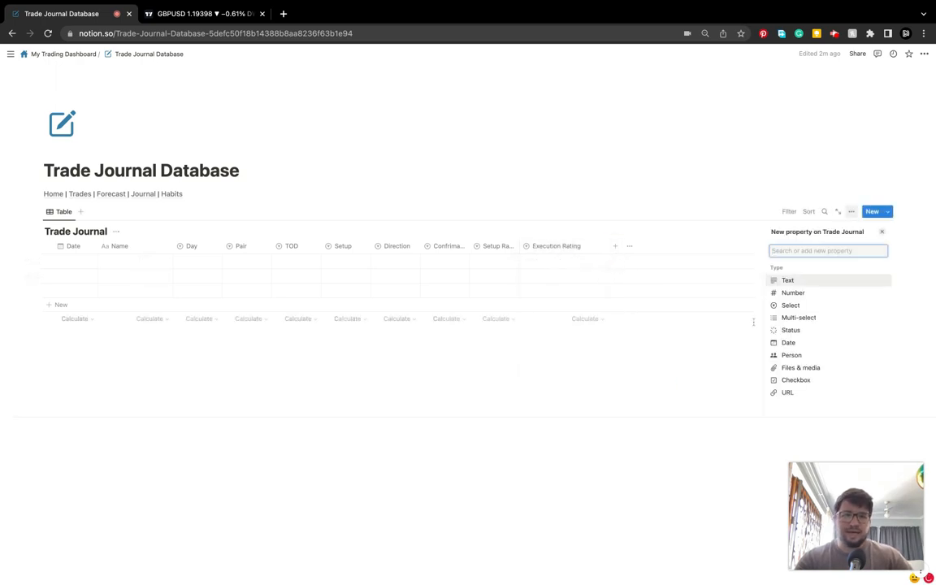
click(806, 293)
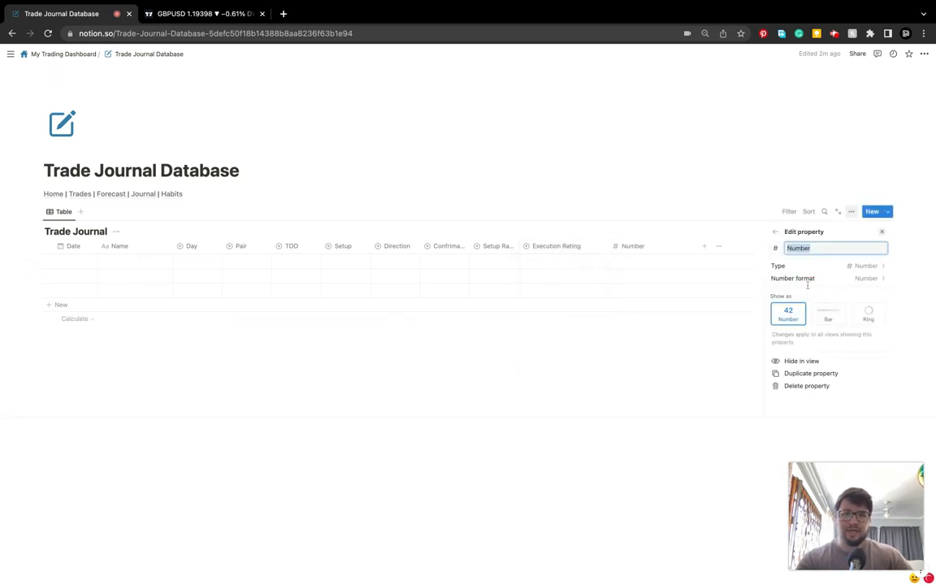
text(q)
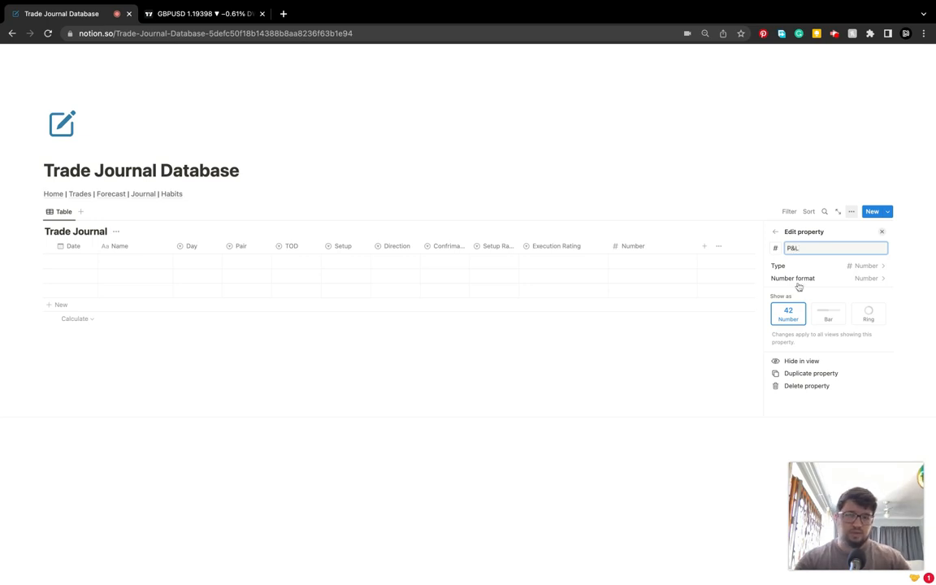
click(668, 401)
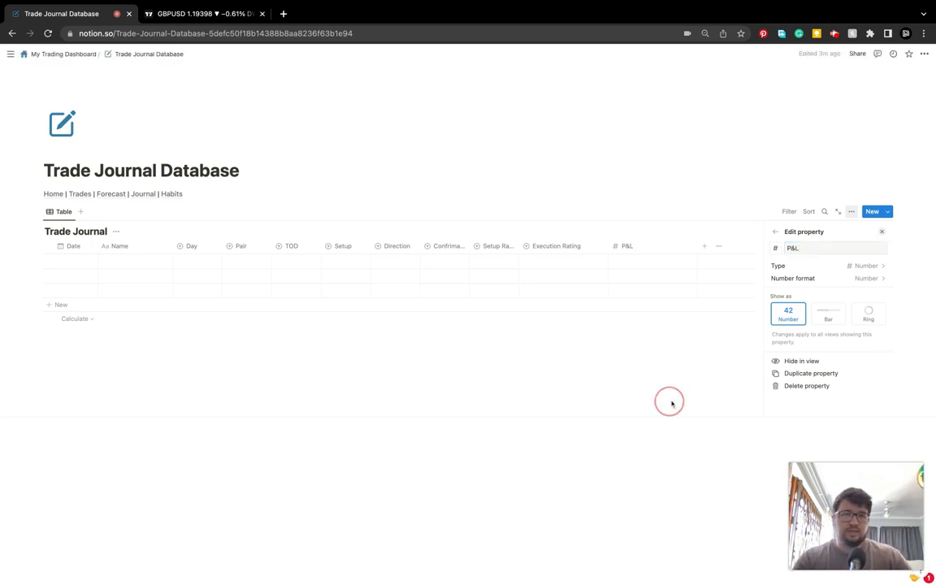
Add a Text property named "Comments" after P&L and close the property settings.
click(704, 249)
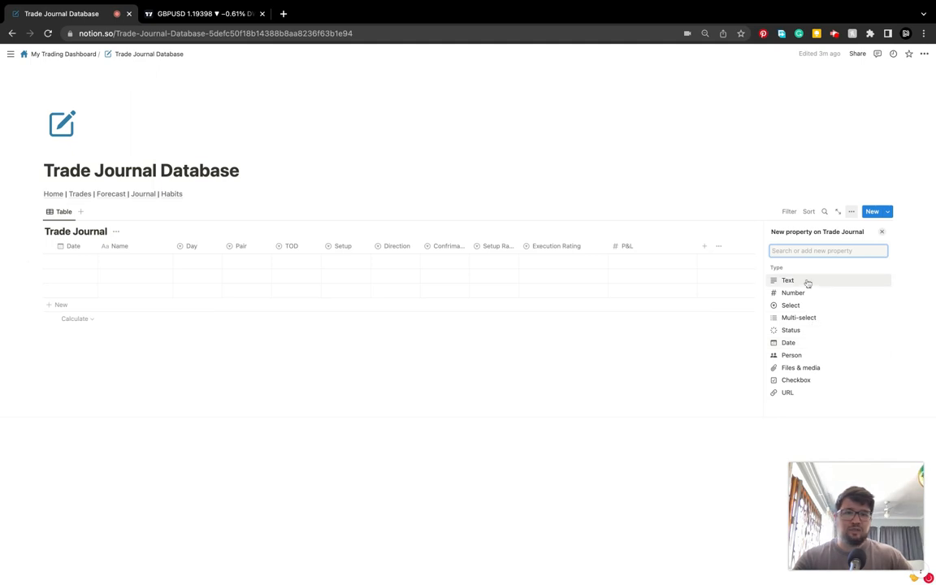
text(Comments)
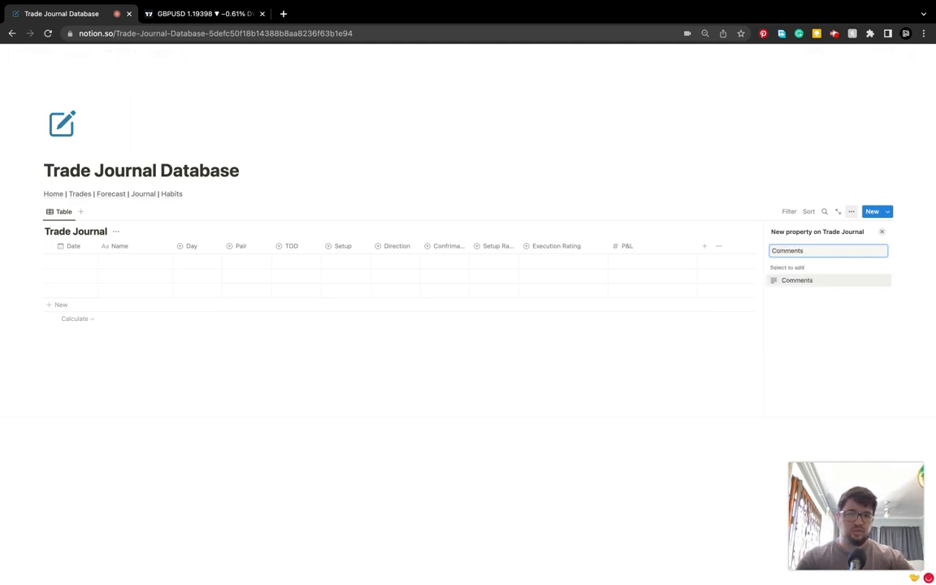
key(Return)
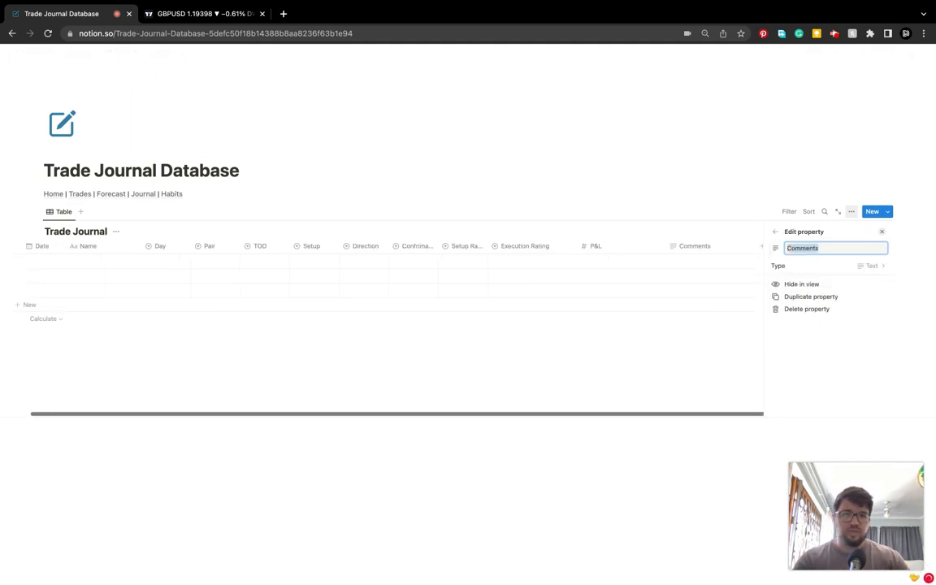
click(793, 268)
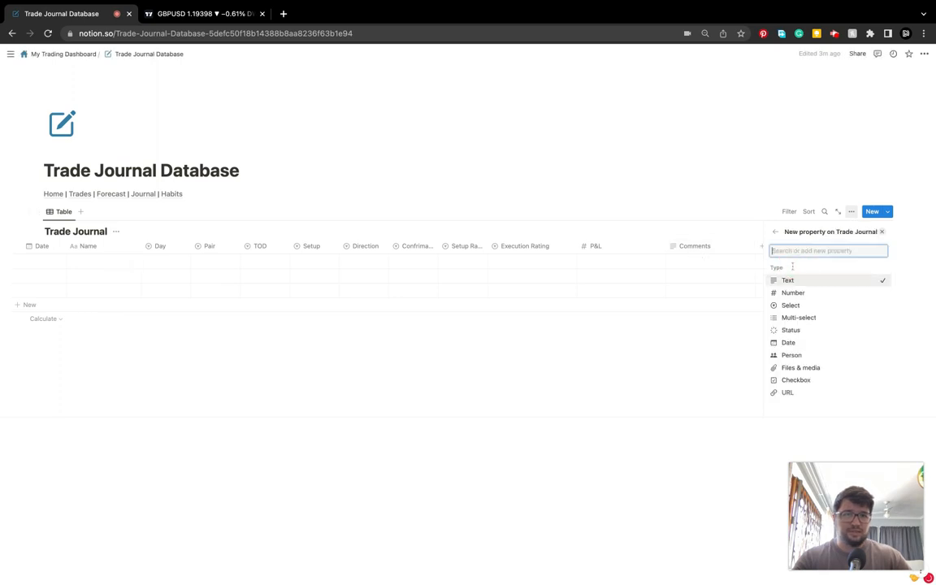
click(787, 281)
click(670, 355)
key(super+backslash)
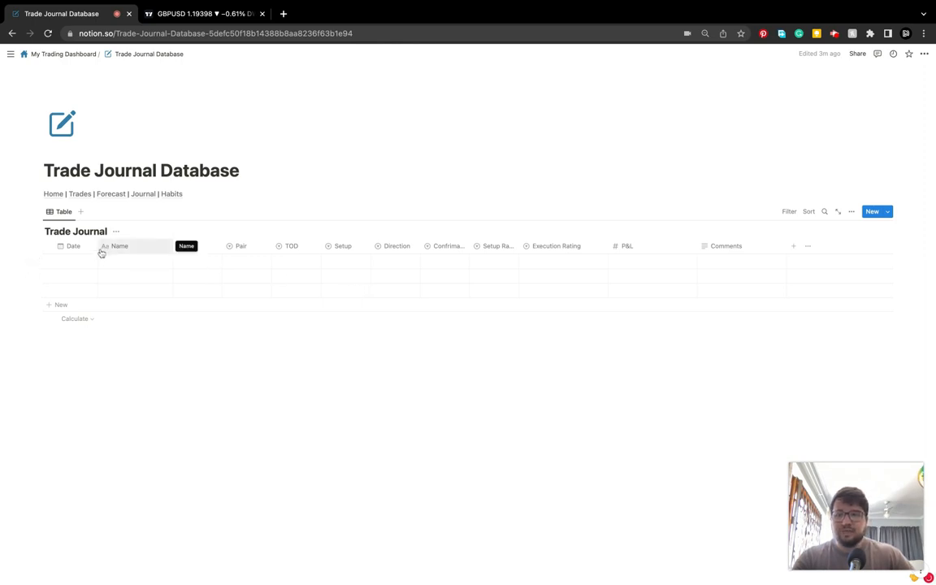
Find a calendar icon with the filter "da" and assign it to the Day property.
click(180, 249)
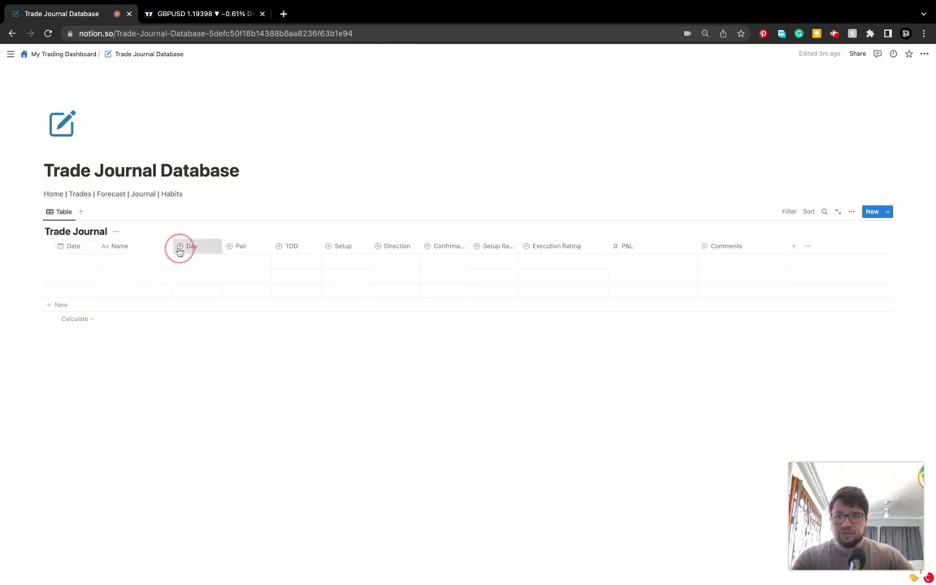
click(184, 265)
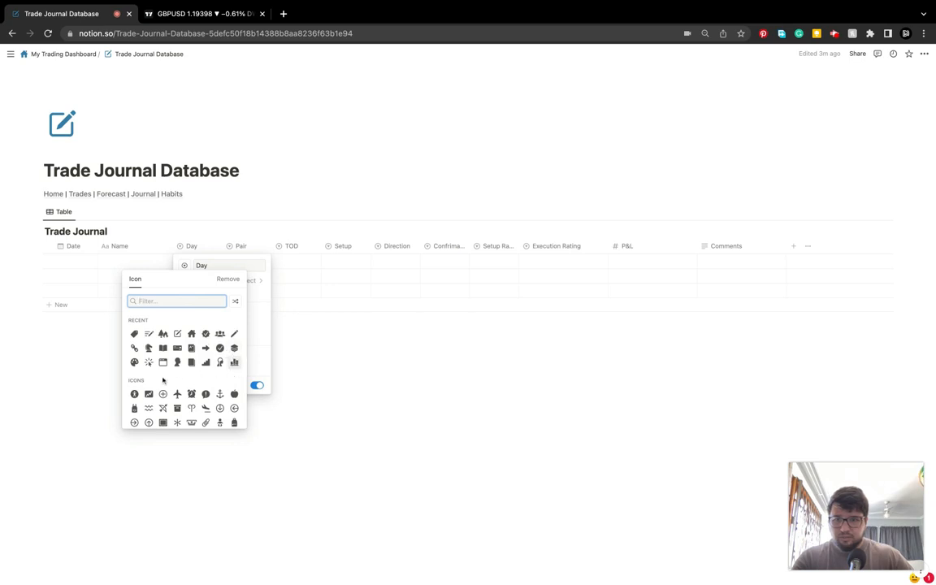
text(da)
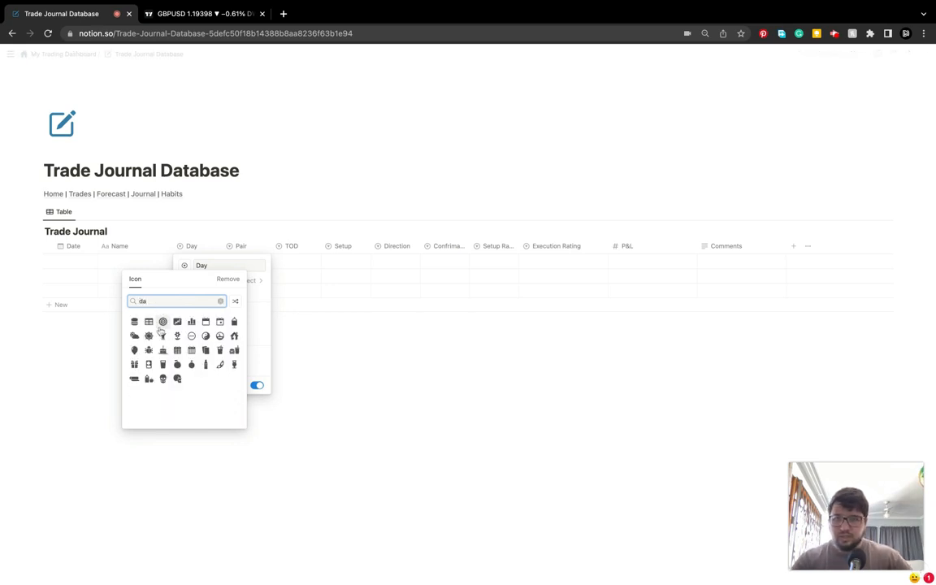
click(222, 324)
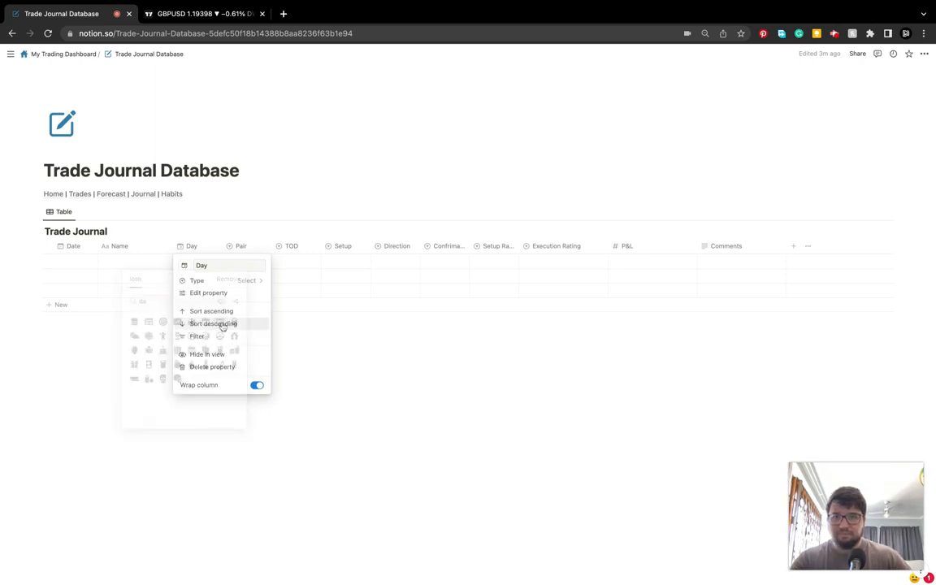
Browse the icon library and assign the activity icon to the Pair property.
click(230, 248)
click(231, 248)
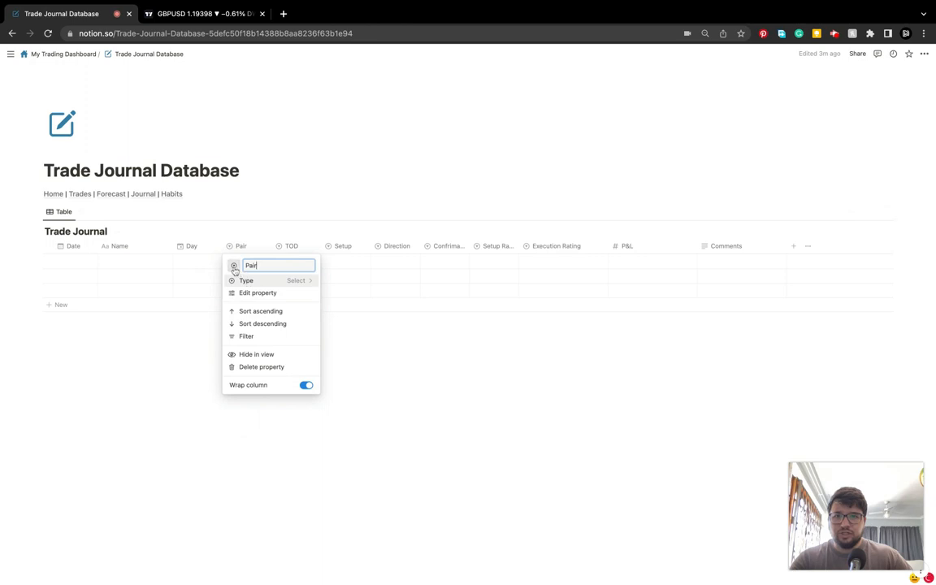
click(233, 265)
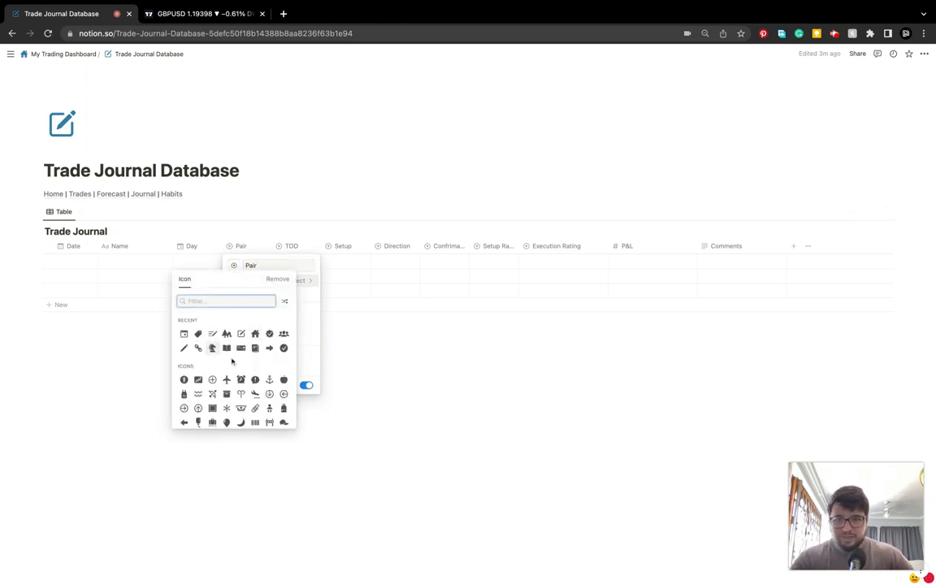
scroll(230, 359, down, 2)
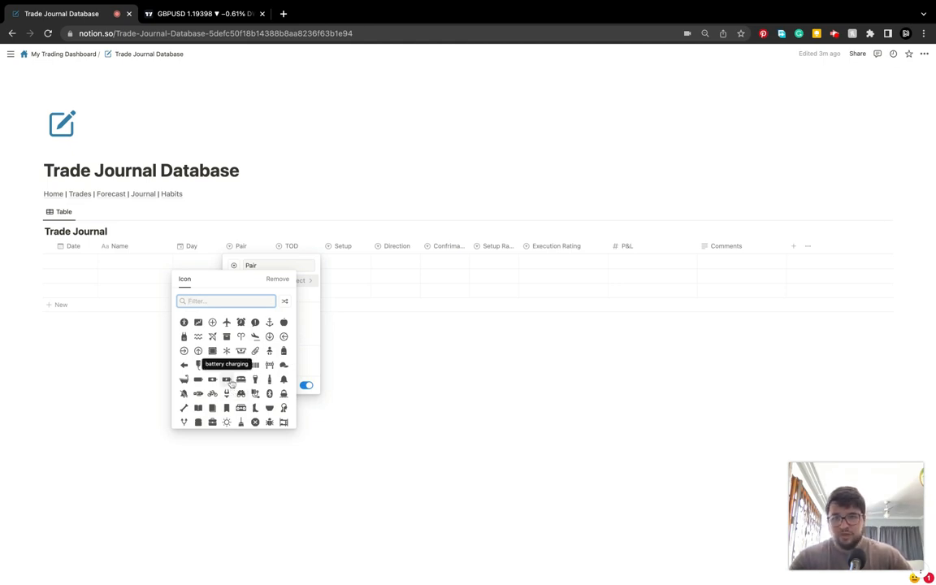
scroll(252, 381, down, 2)
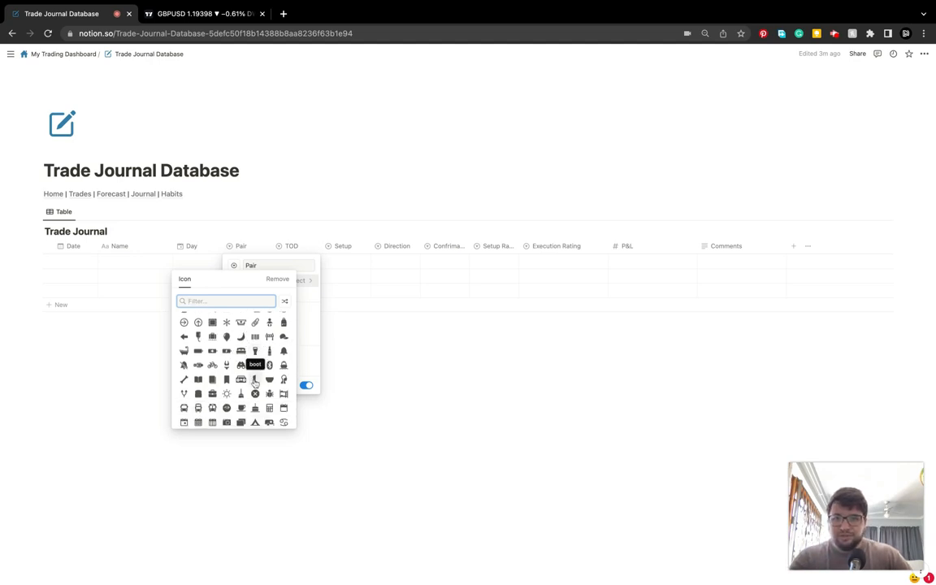
scroll(245, 387, down, 2)
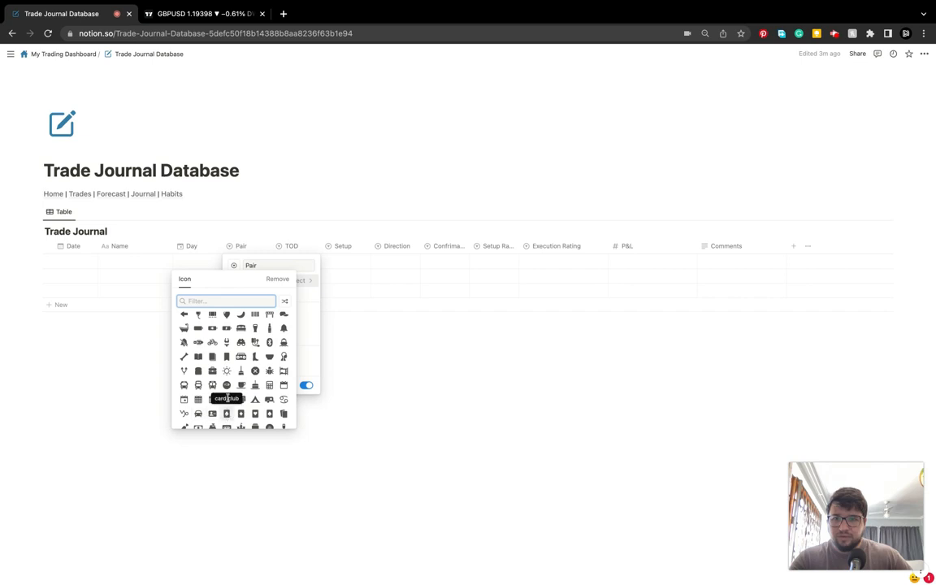
scroll(235, 387, up, 5)
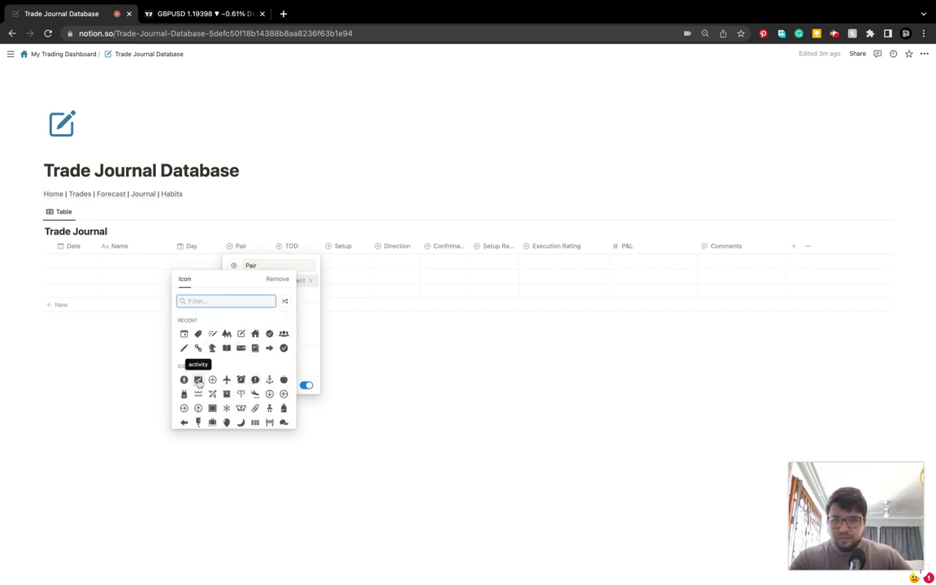
click(198, 367)
Find the alarm clock icon with the filter "cloc" and assign it to the TOD property.
click(283, 246)
click(284, 245)
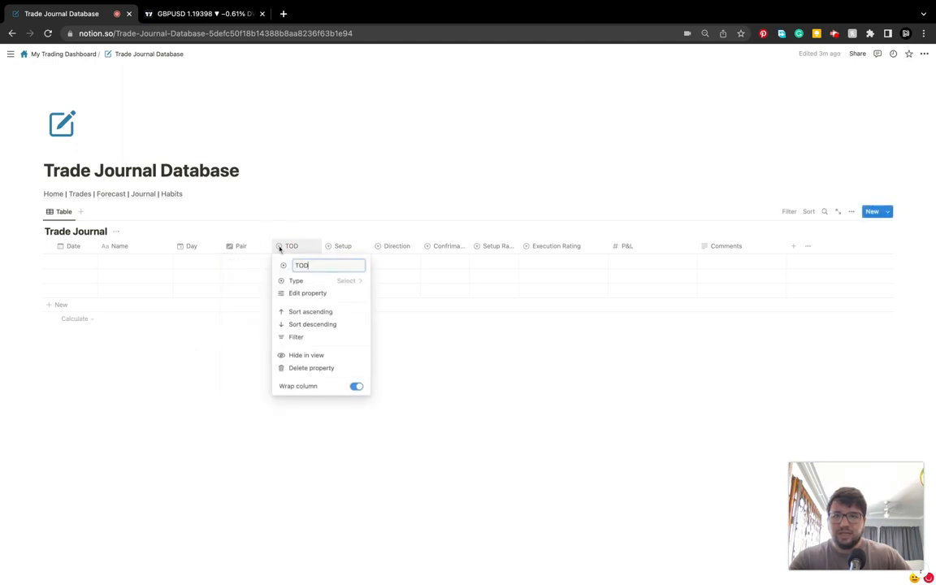
click(275, 249)
click(277, 246)
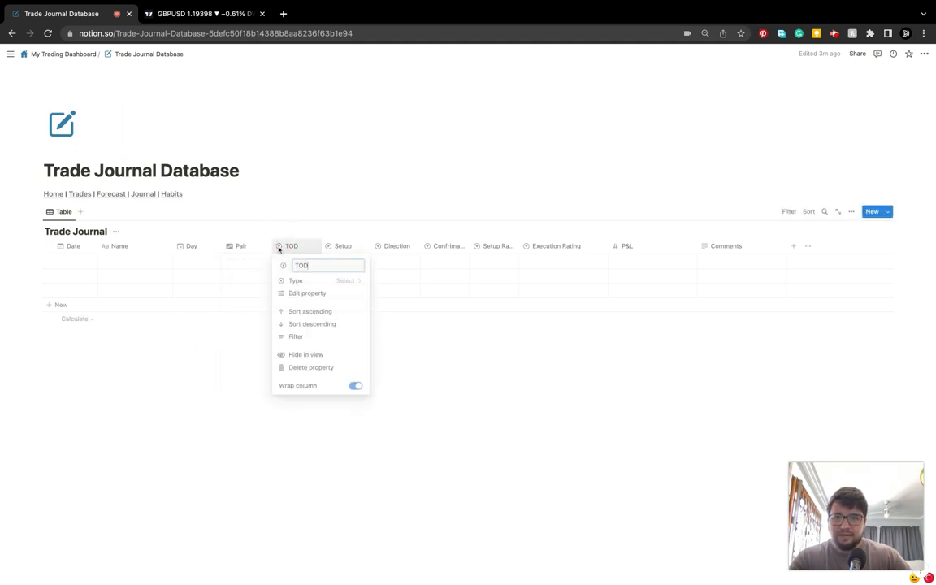
click(282, 264)
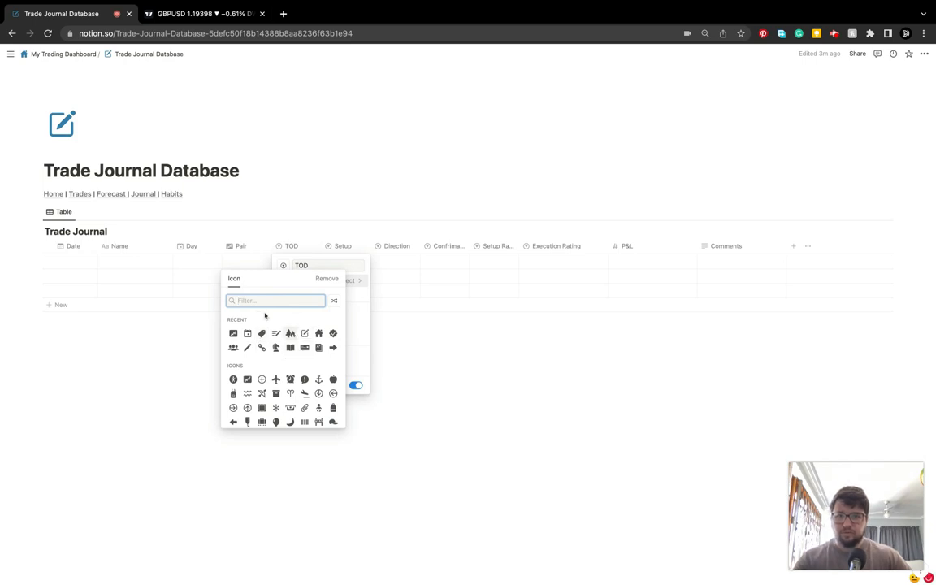
text(cloc)
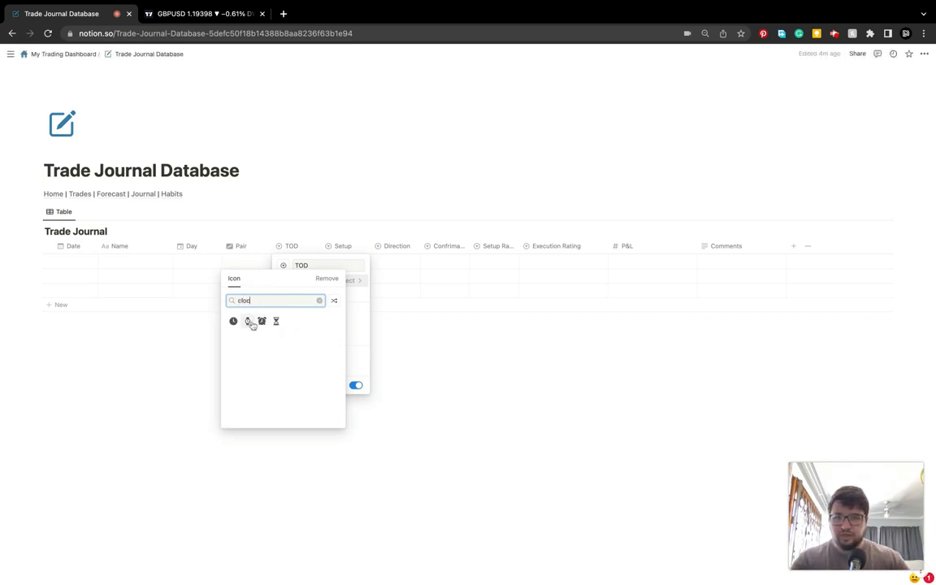
click(249, 321)
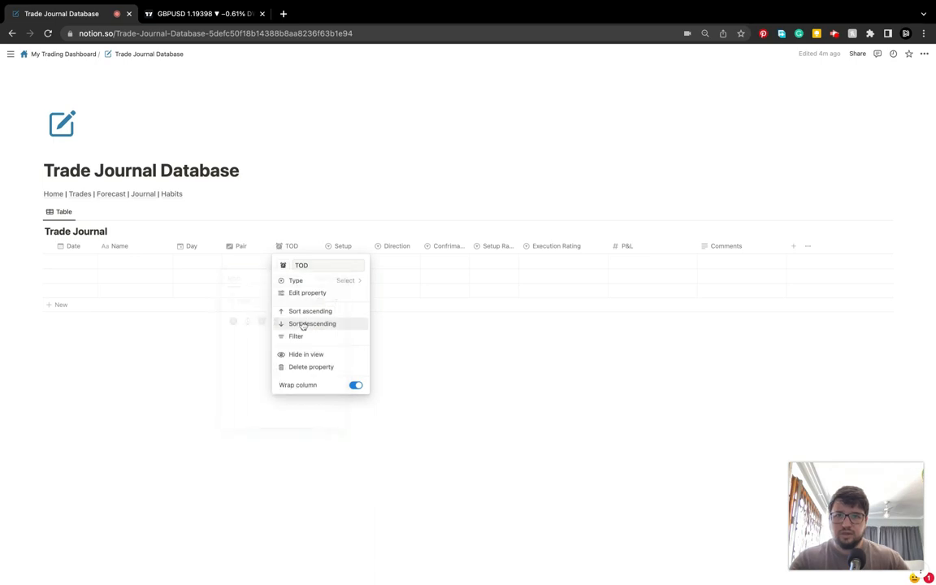
Assign the activity icon to the Direction property.
click(330, 245)
click(330, 245)
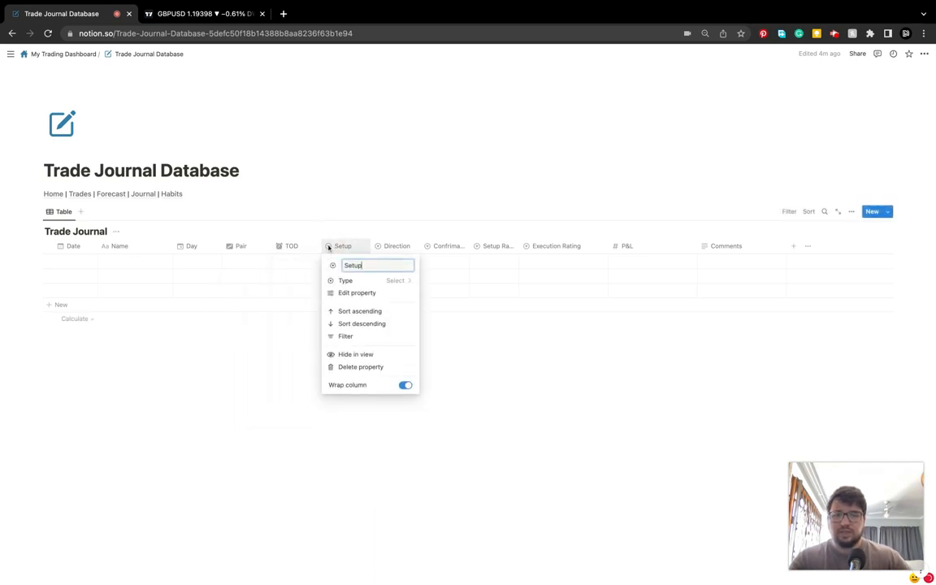
click(379, 248)
click(380, 247)
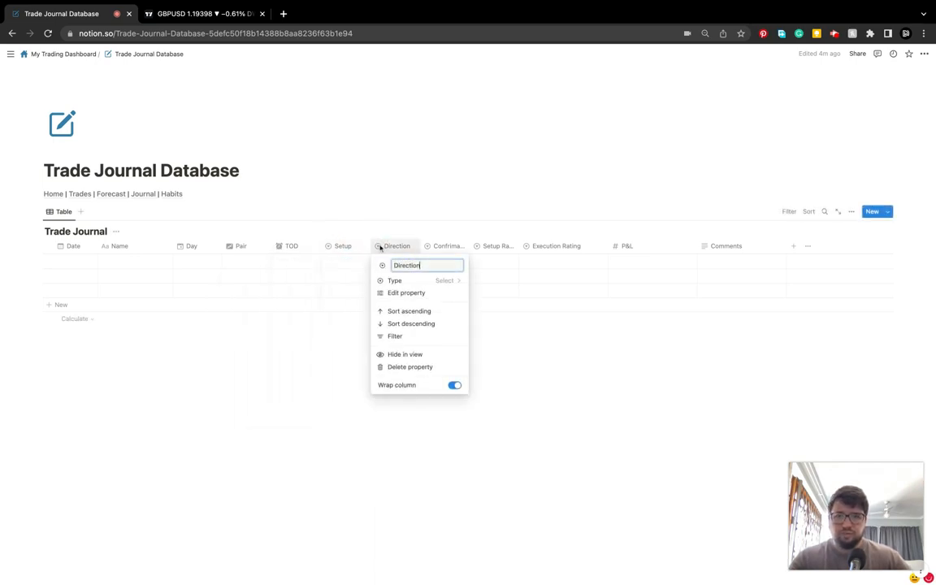
click(380, 248)
click(380, 250)
click(381, 268)
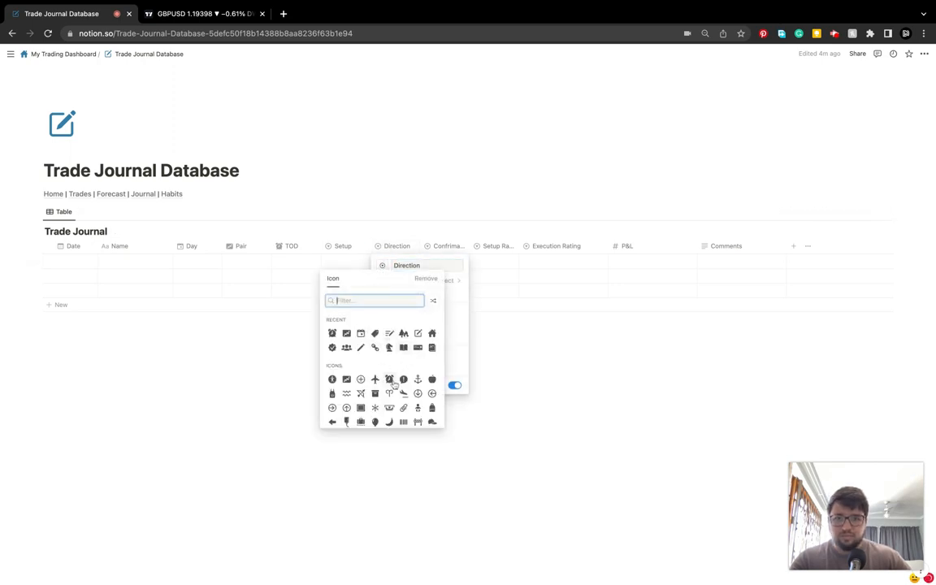
click(346, 378)
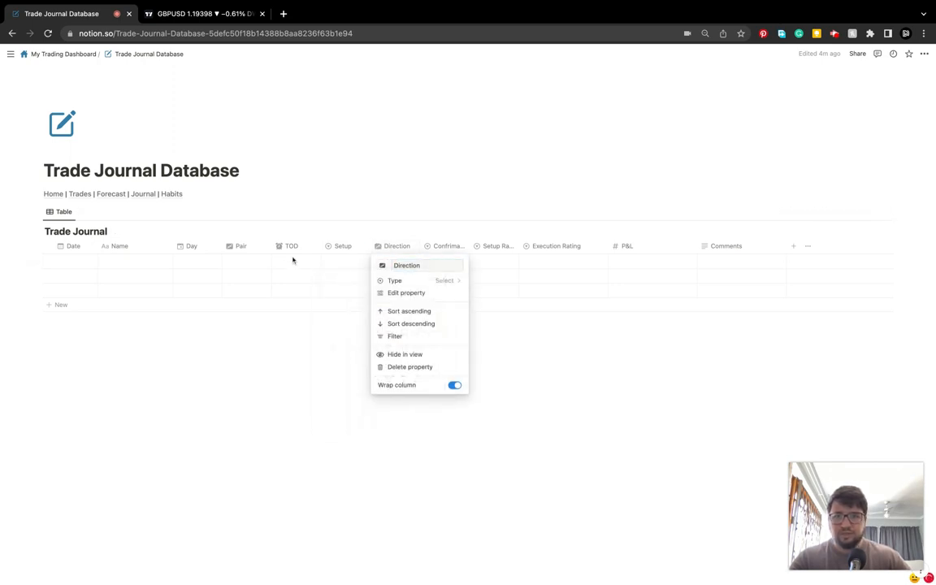
Change the Pair property's icon to the bar chart found with the filter "cha" and close its settings.
click(230, 249)
click(231, 247)
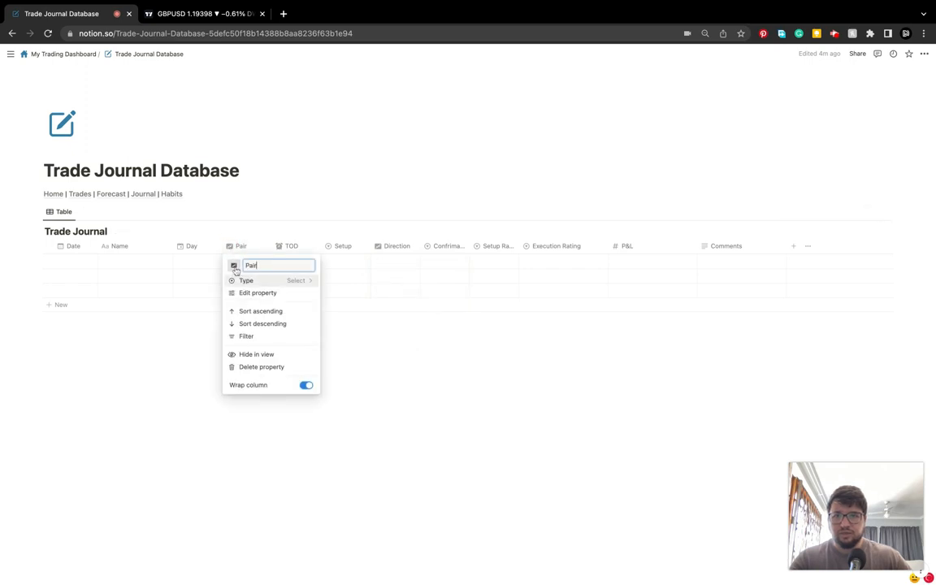
click(234, 265)
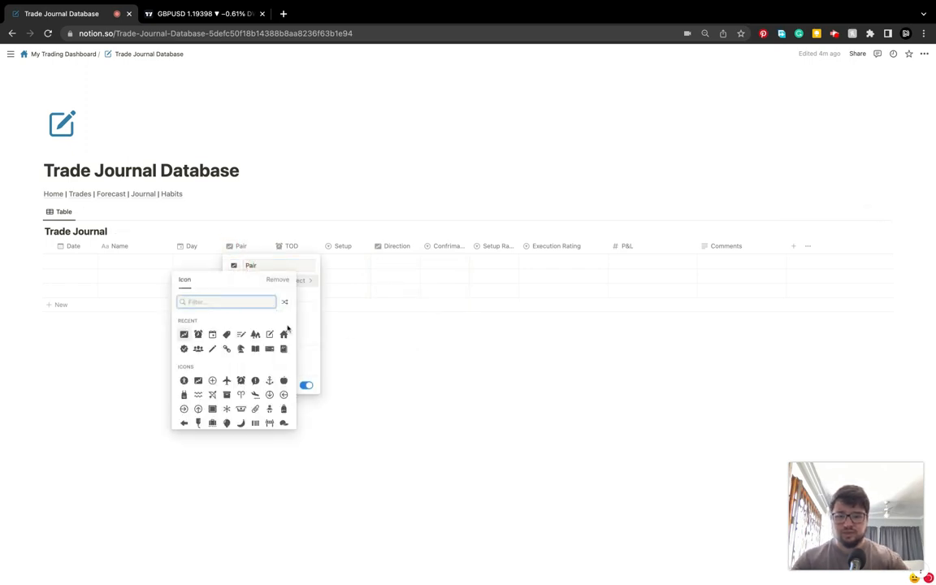
text(cha)
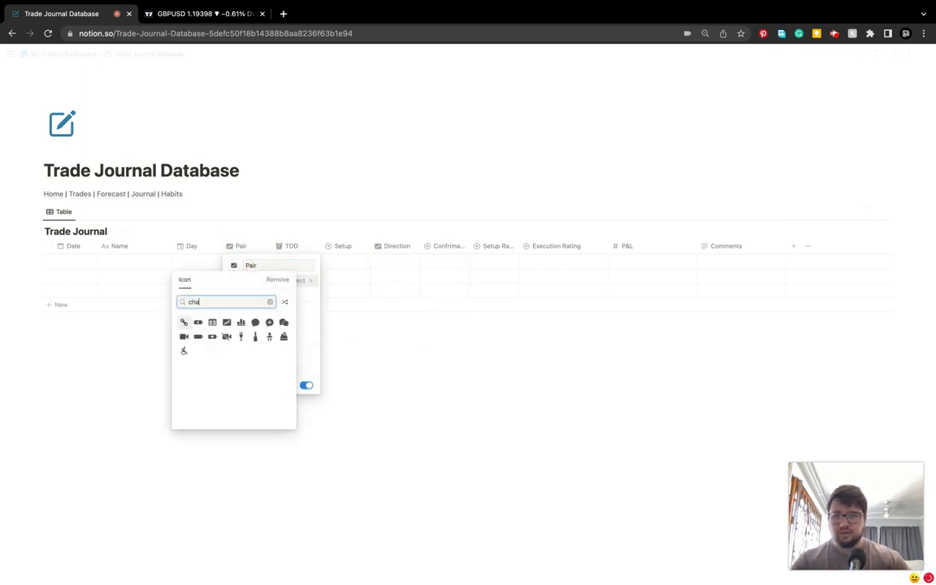
click(240, 323)
click(420, 368)
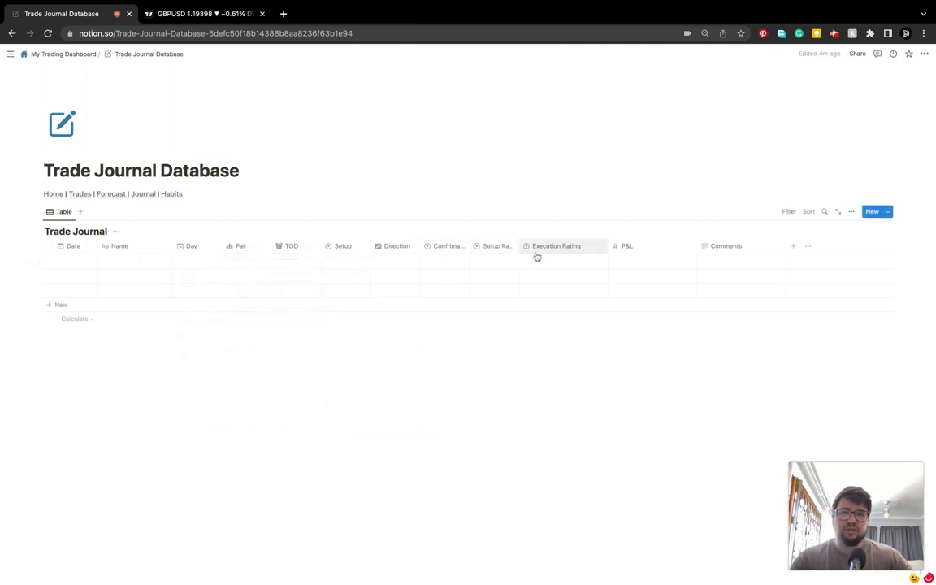
mouse_move(562, 250)
mouse_down()
mouse_move(583, 247)
mouse_move(562, 248)
mouse_up()
drag(507, 247, 514, 250)
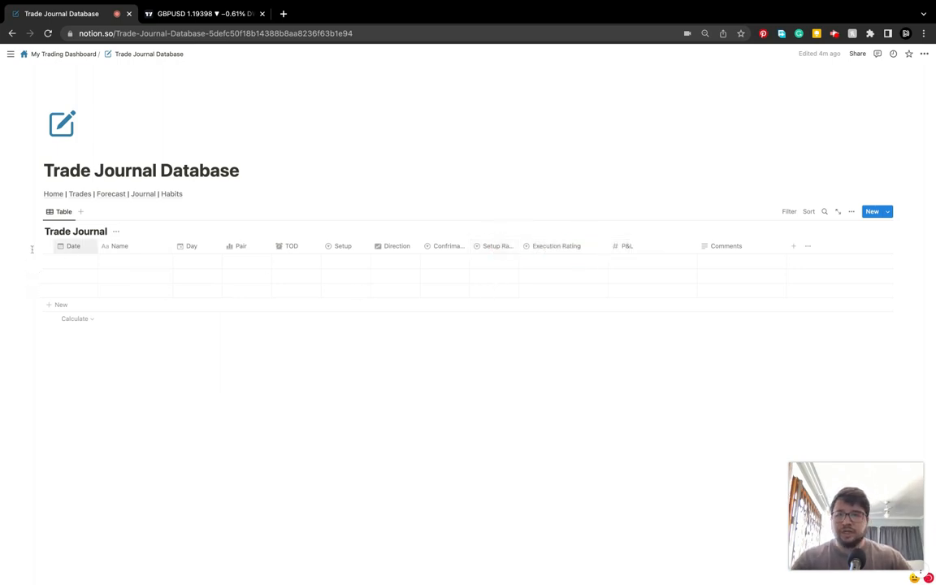
Add the select options "Monday" and "Tuesday" to the Day property, removing any stray character from their names.
click(201, 247)
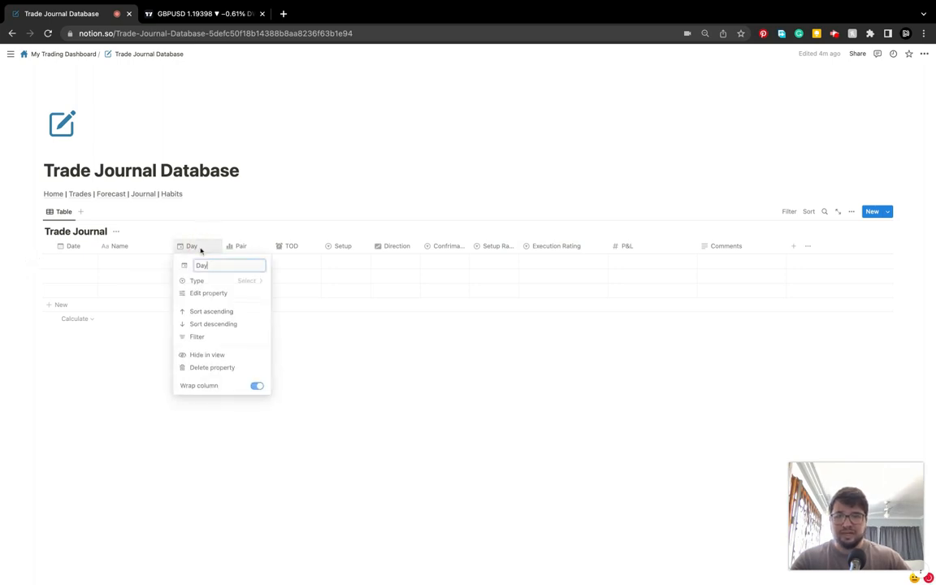
click(221, 293)
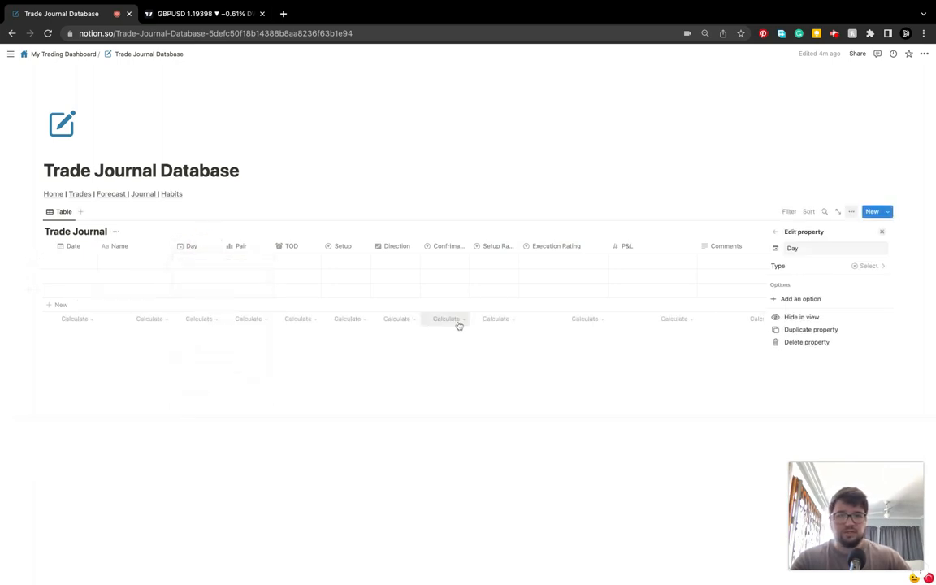
click(804, 300)
text(Mond)
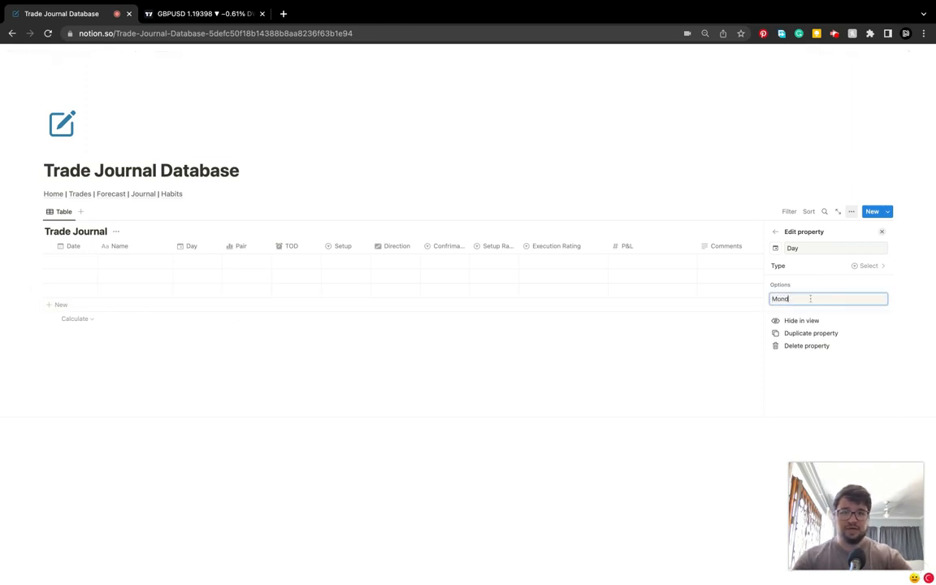
text(ay)
key(Return)
text(T)
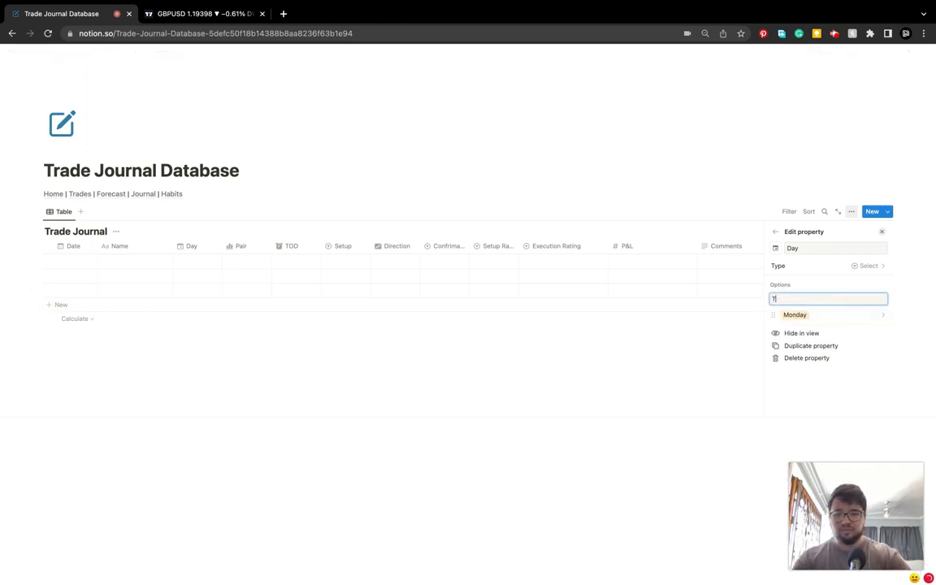
text(uesday)
key(Return)
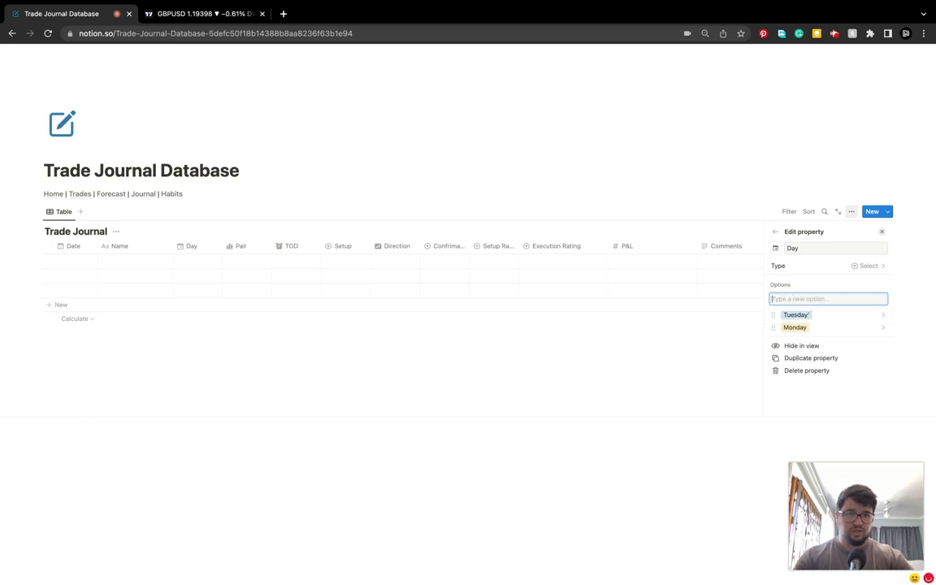
click(812, 314)
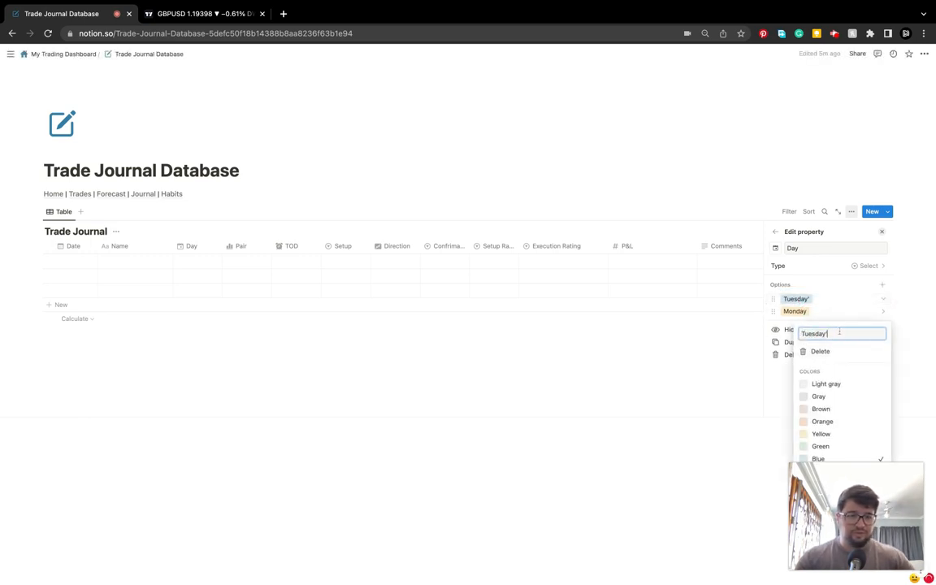
click(822, 285)
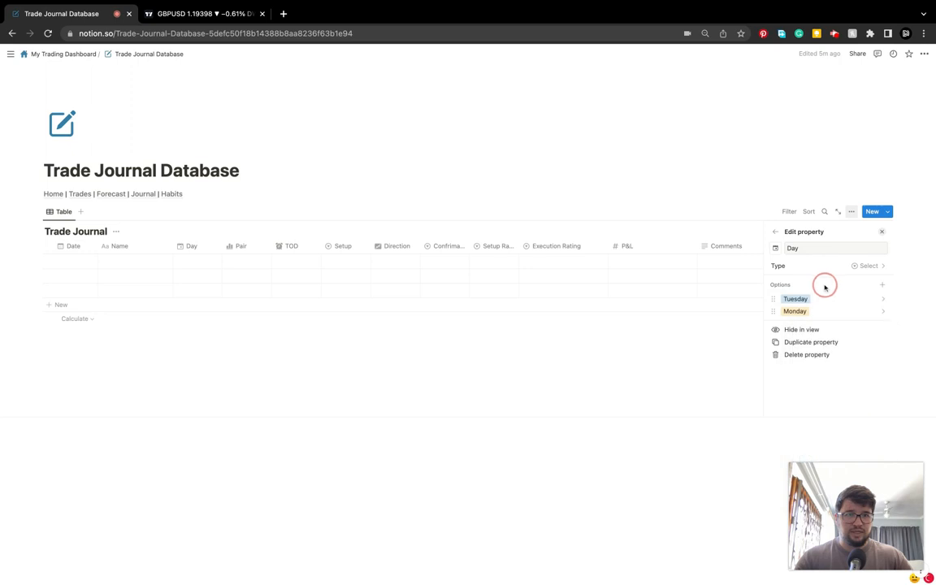
Add the select options "Wednesday", "Thursday" and "Friday" to the Day property.
click(881, 285)
text(Wednesday)
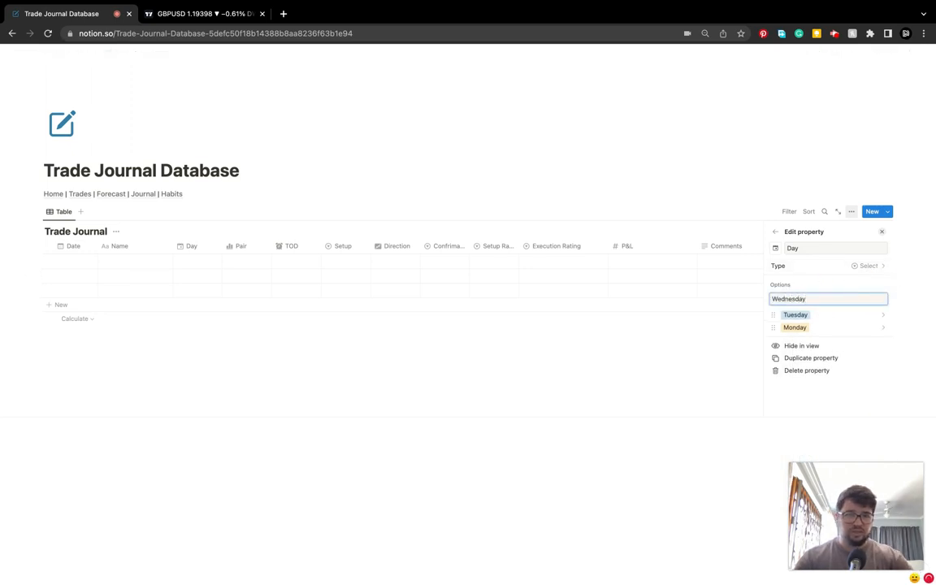
key(Return)
text(Thurs)
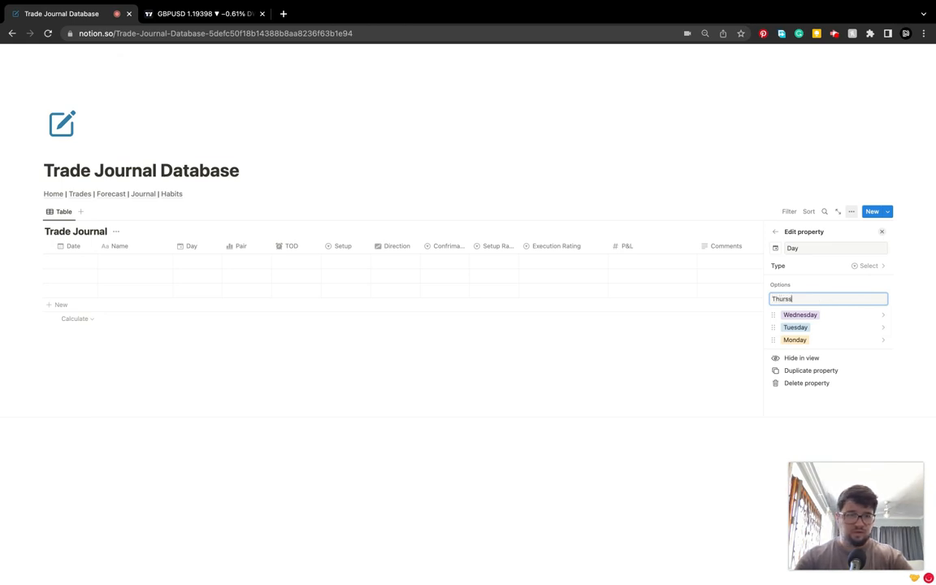
text(day)
key(Return)
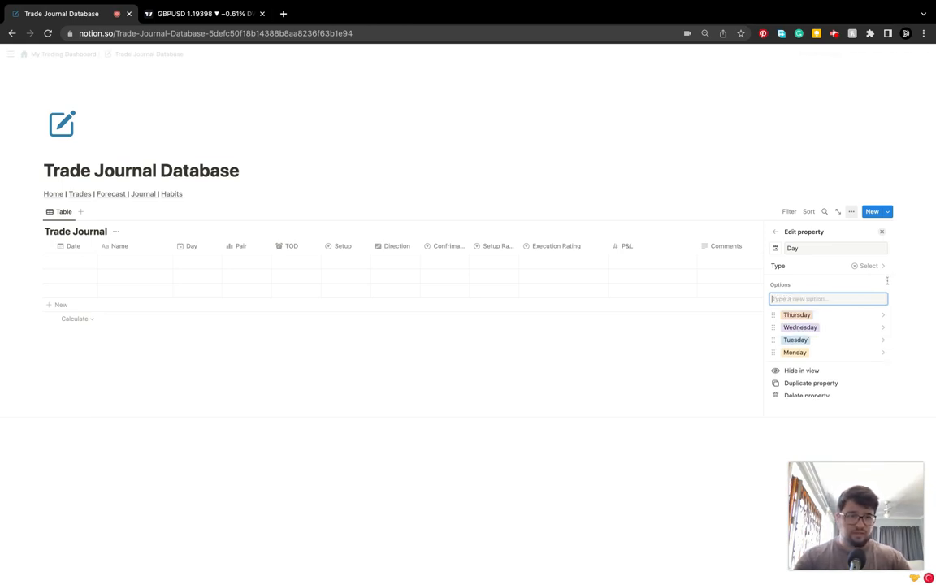
text(Frida)
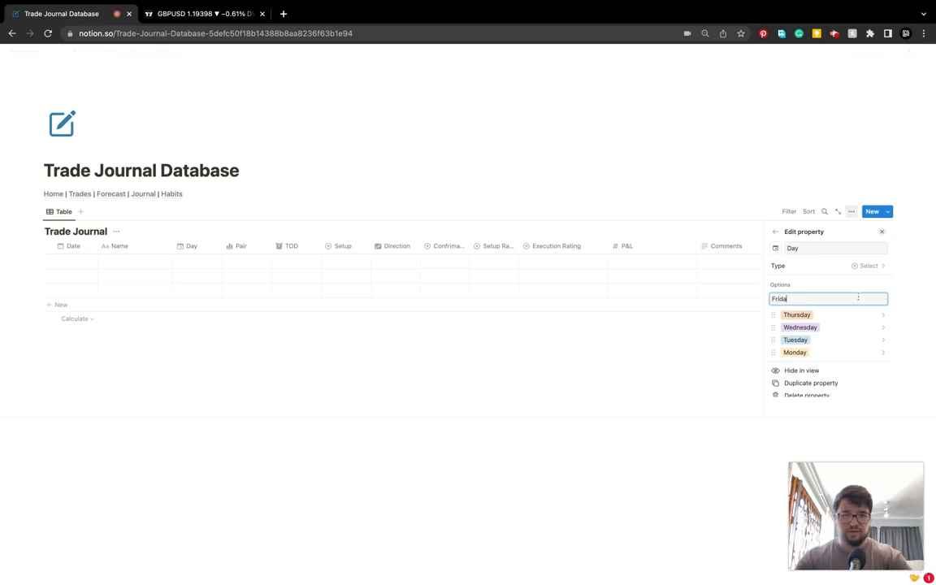
text(y)
key(Return)
Reorder the Day options into weekday order by moving Monday, Tuesday and Wednesday up, and close the property settings.
scroll(821, 333, down, 1)
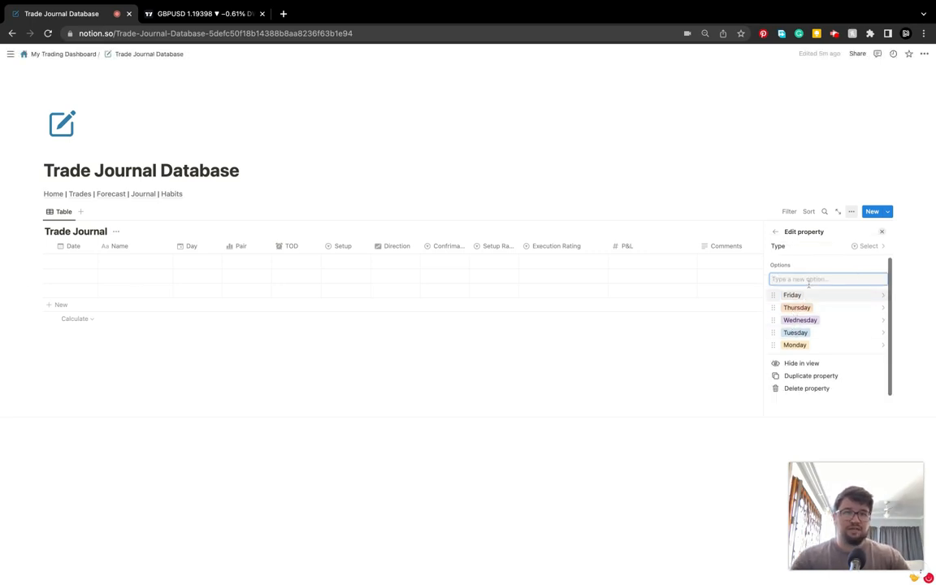
drag(772, 346, 772, 295)
drag(772, 344, 773, 308)
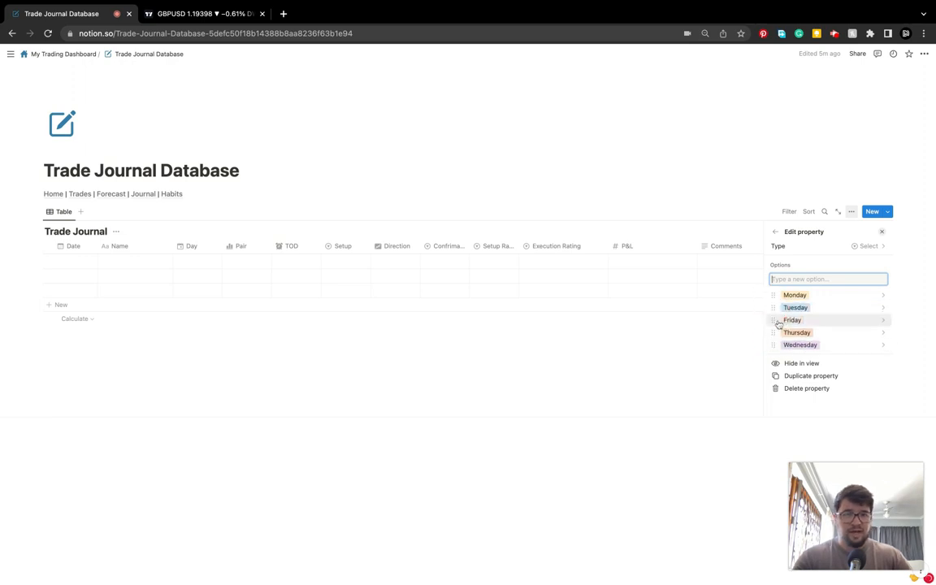
mouse_move(776, 345)
mouse_down()
mouse_move(771, 320)
mouse_move(774, 346)
mouse_move(776, 330)
mouse_up()
click(628, 406)
Add the select options "GBPUSD", "EURUSD" and "AUDUSD" to the Pair property and close its settings.
click(241, 245)
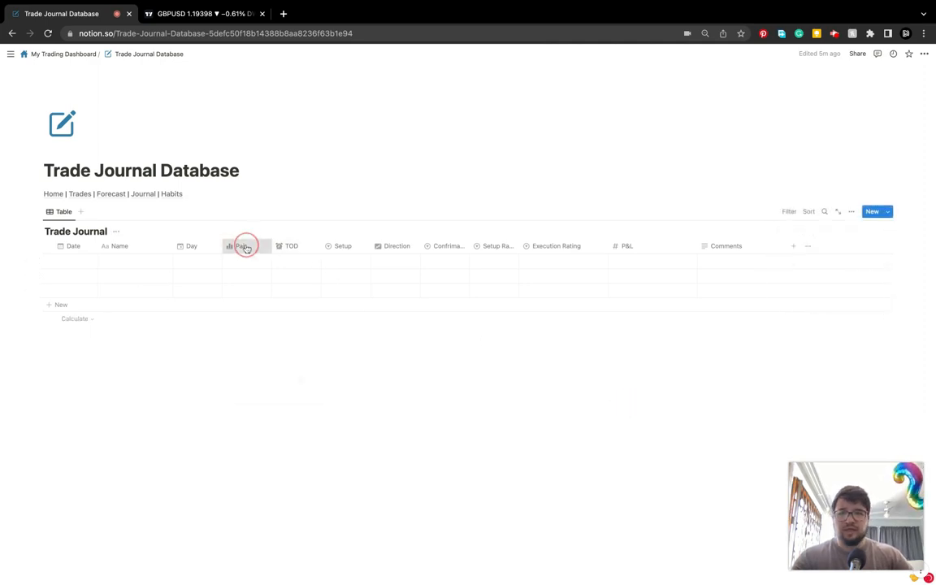
click(257, 292)
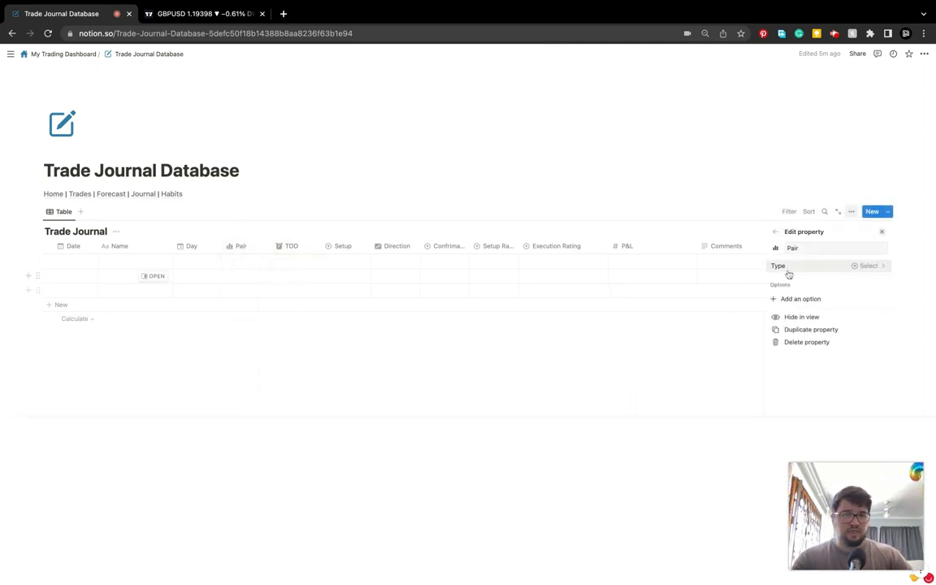
click(807, 299)
text(GBPUSD)
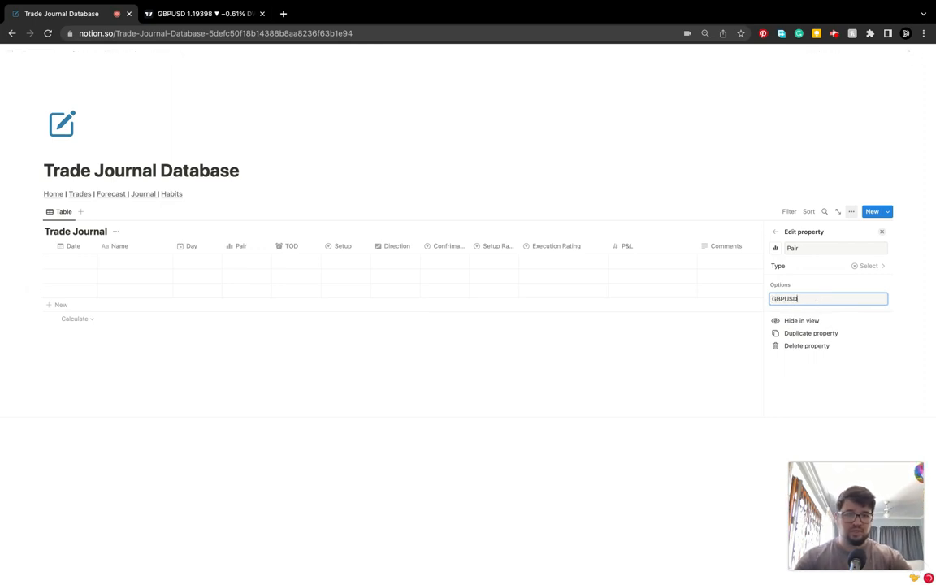
key(Return)
text(EURUSD)
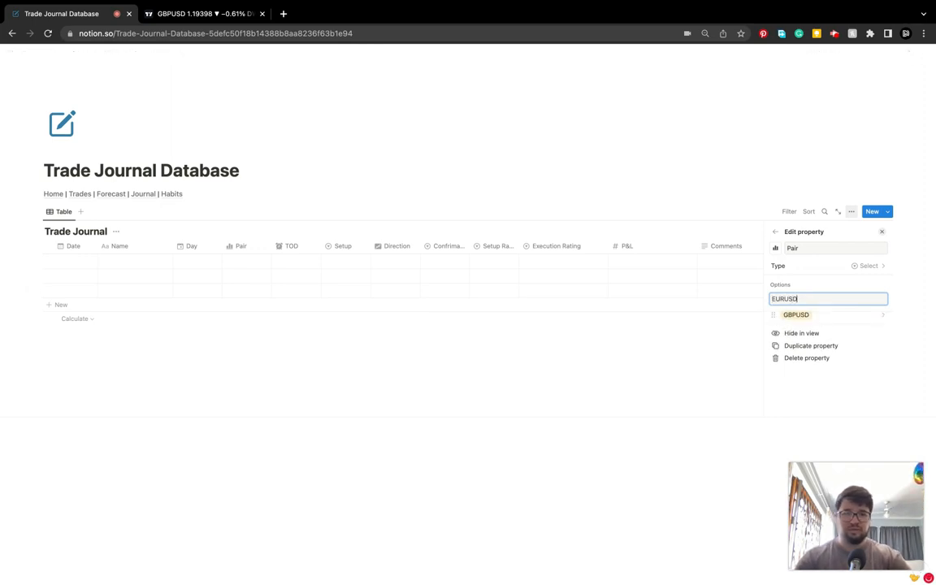
key(Return)
text(A)
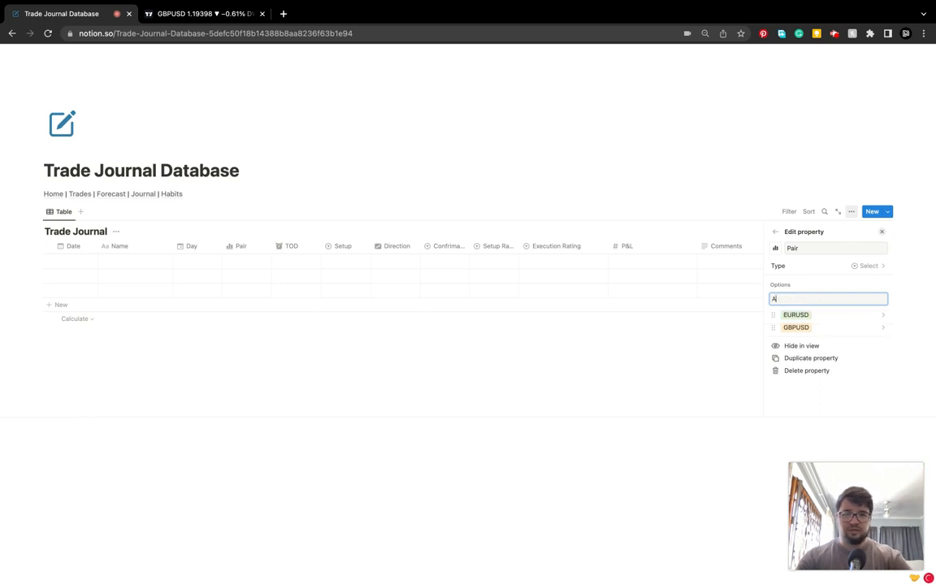
text(UDUSD)
key(Return)
click(530, 359)
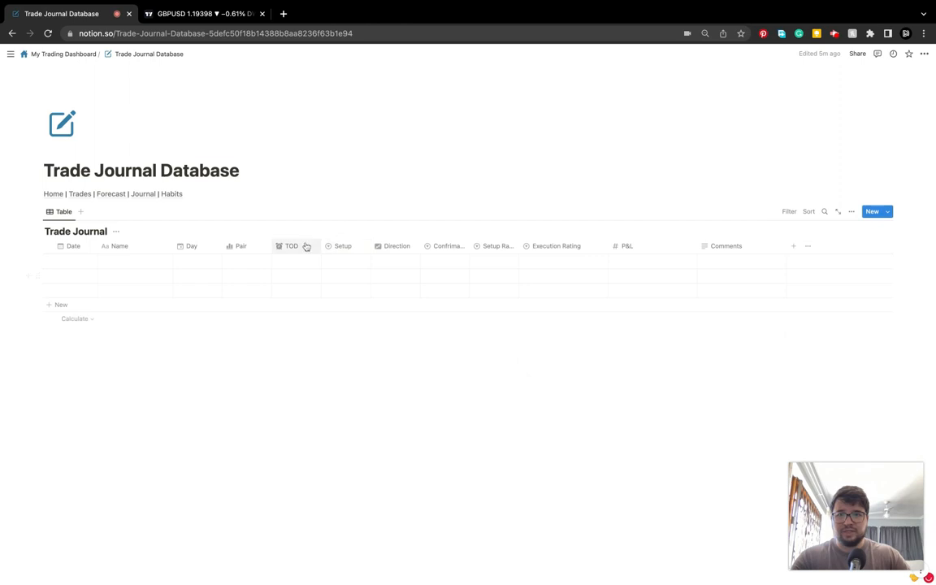
Add the select options "9:00-9:30" and "9:30=10:00" to the TOD property.
click(306, 246)
click(306, 291)
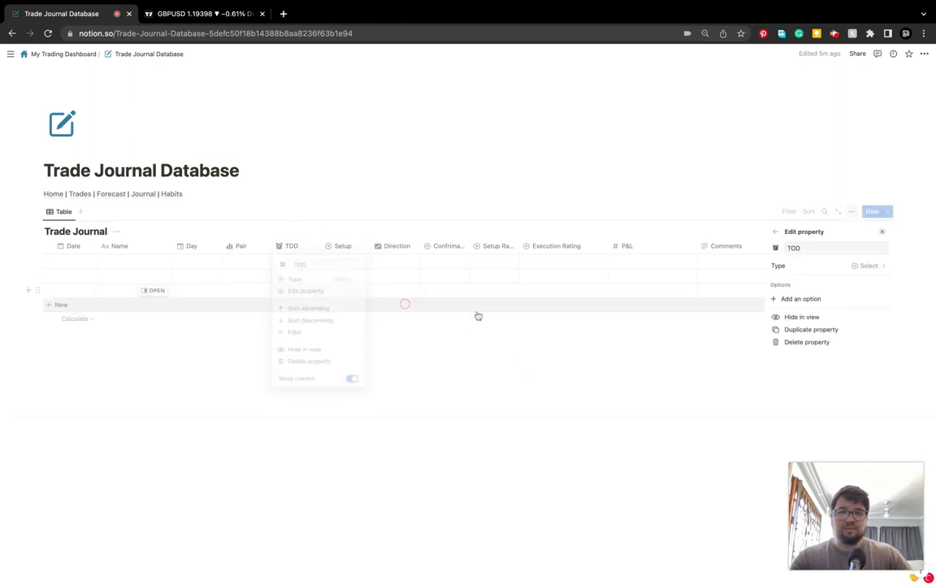
click(808, 299)
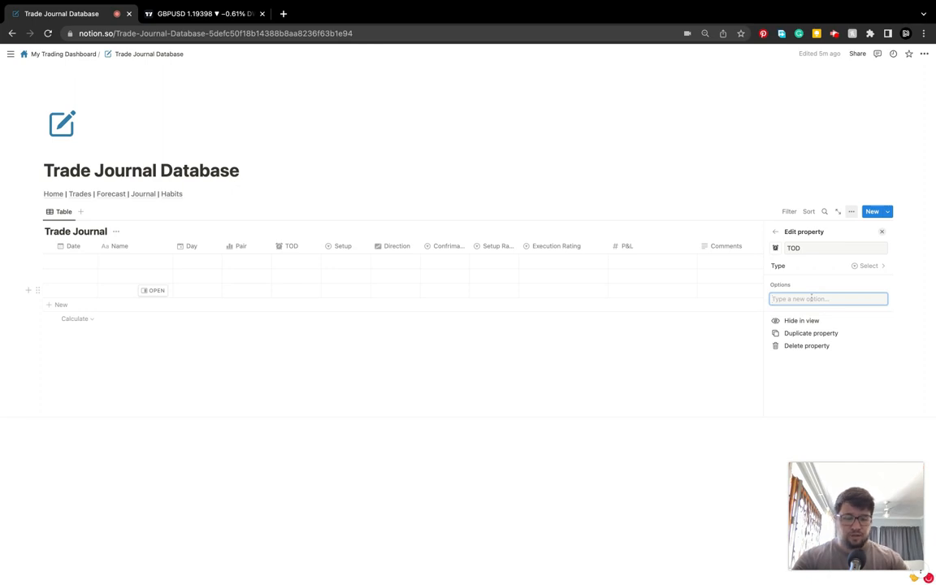
text(9:00-9:30)
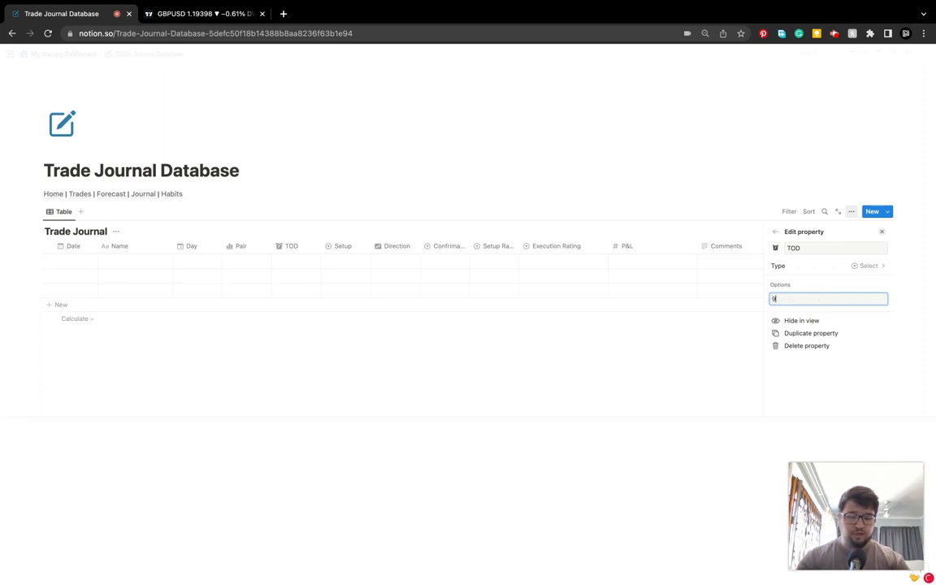
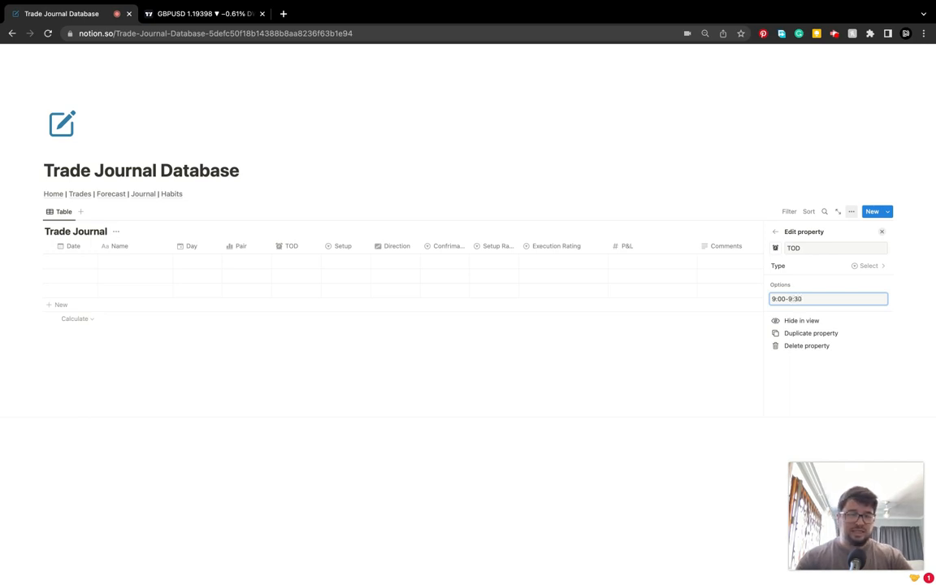
key(Return)
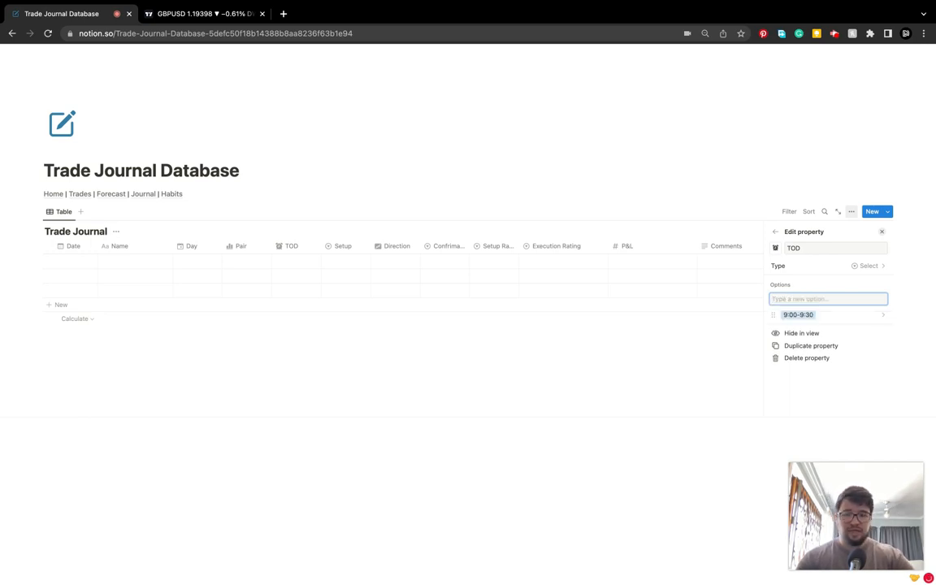
text(9:30=10:00)
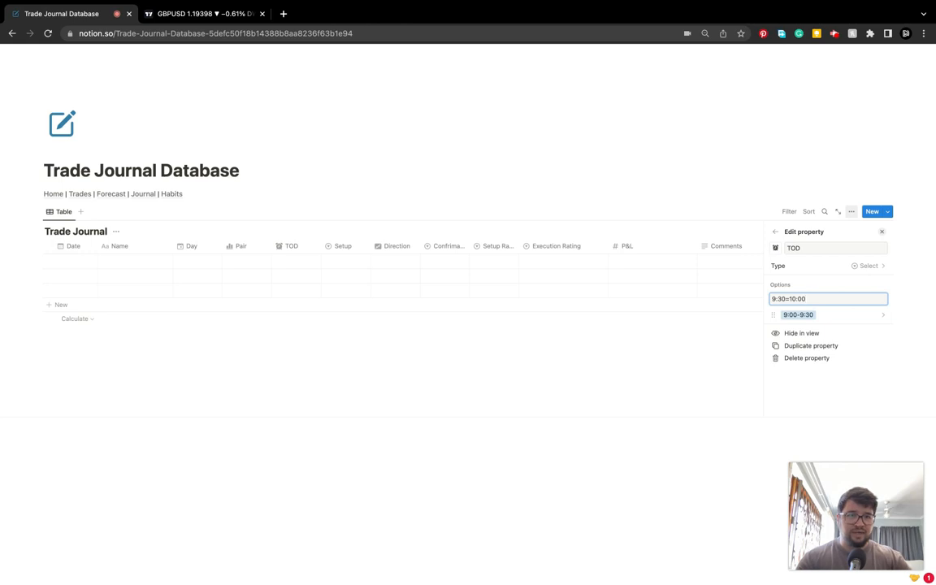
key(Return)
Rename the TOD option "9:30=10:00" as "9:30-10:00".
click(802, 314)
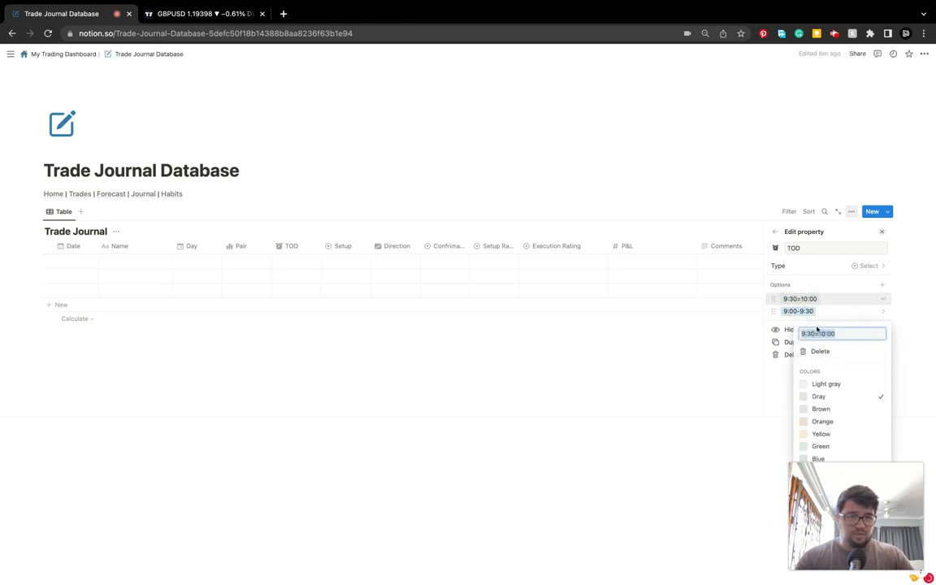
click(821, 333)
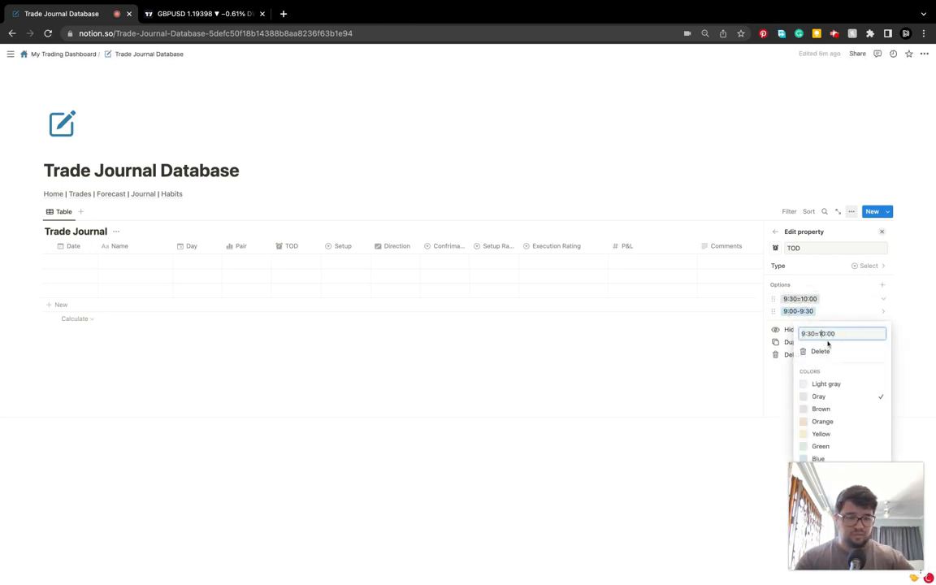
key(BackSpace)
text(-)
key(BackSpace)
key(BackSpace)
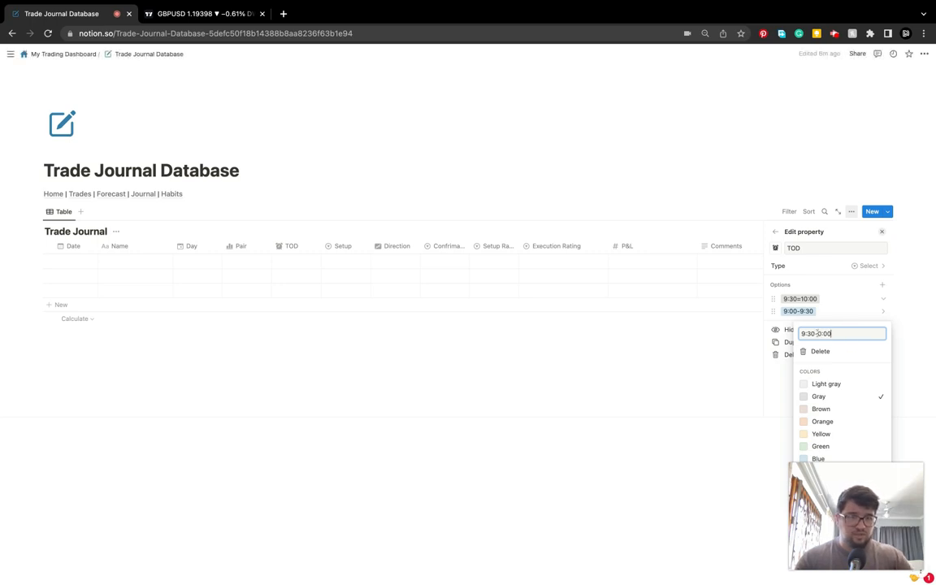
text(1)
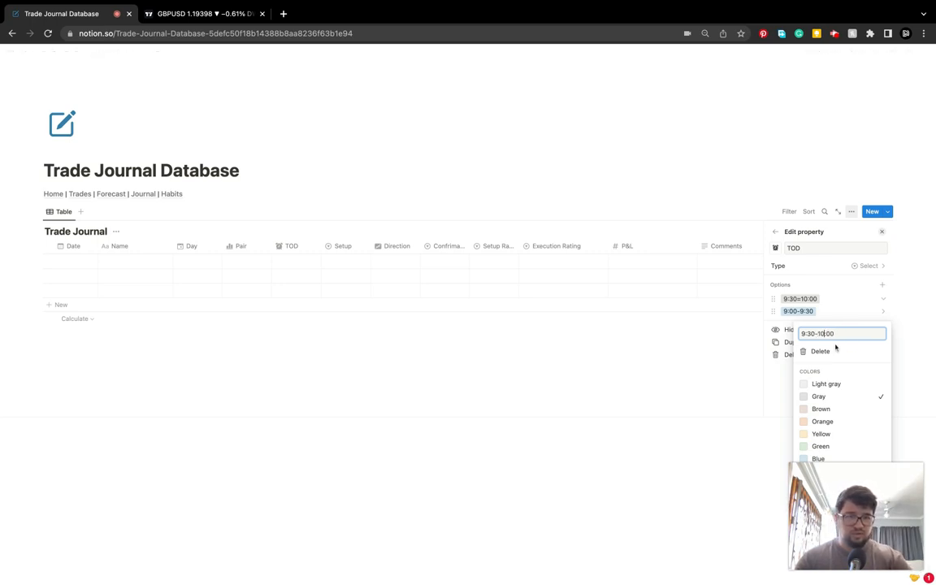
click(900, 315)
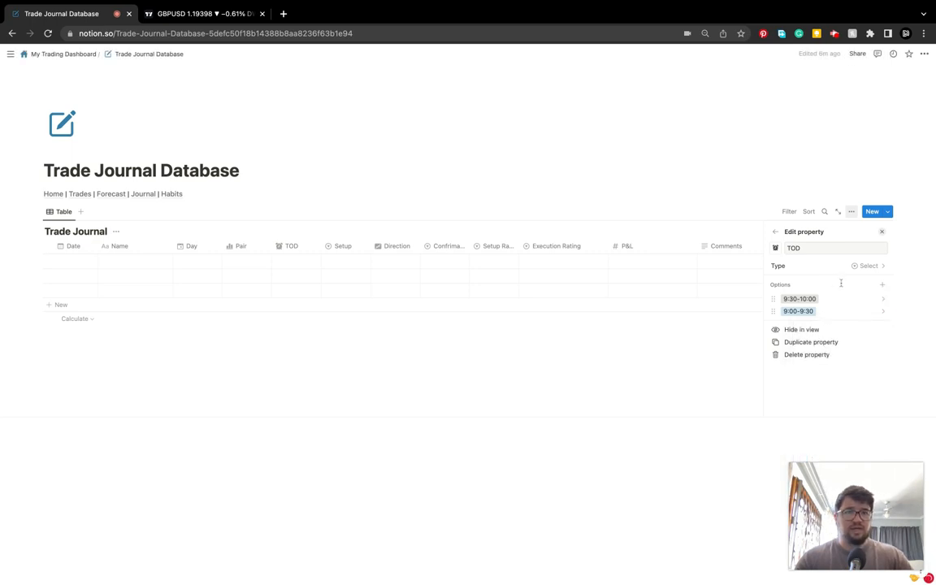
Add the select options "10:00-10:30" and "10:30 - 11:00" to the TOD property.
click(881, 284)
text(10:00-10:30)
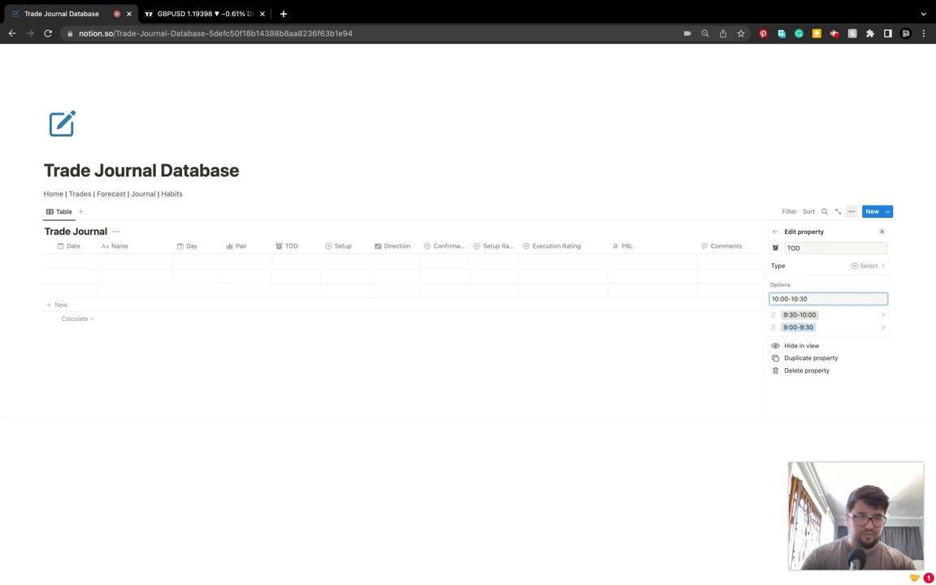
key(Return)
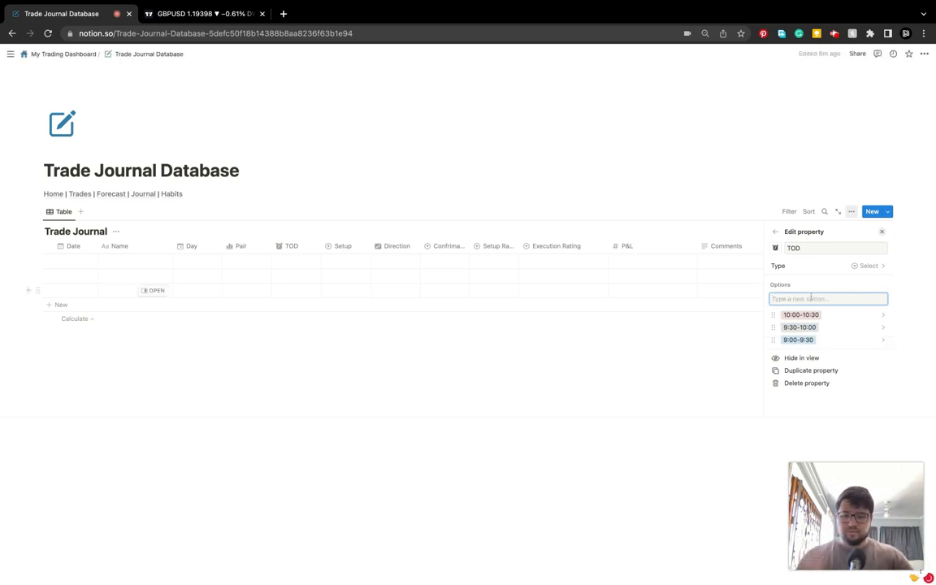
key(Escape)
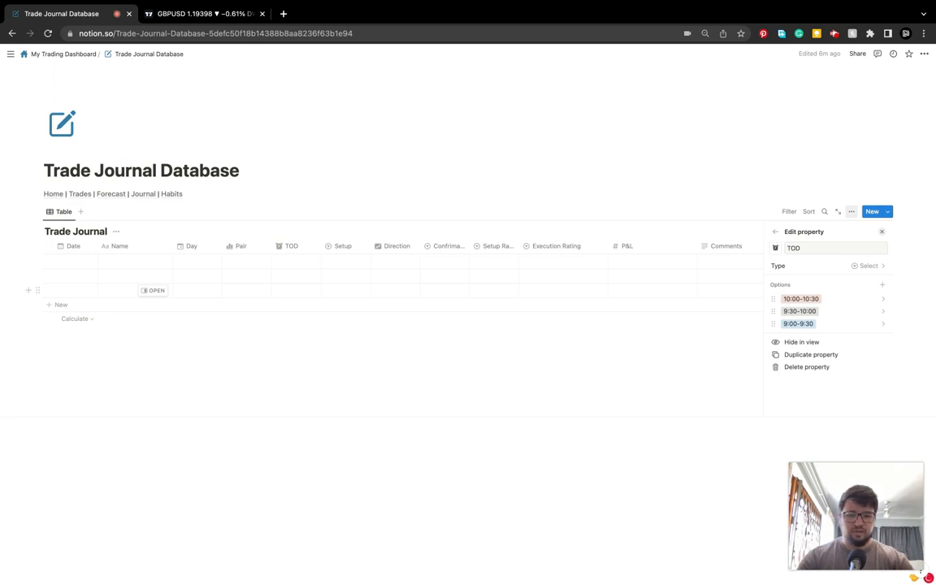
click(881, 284)
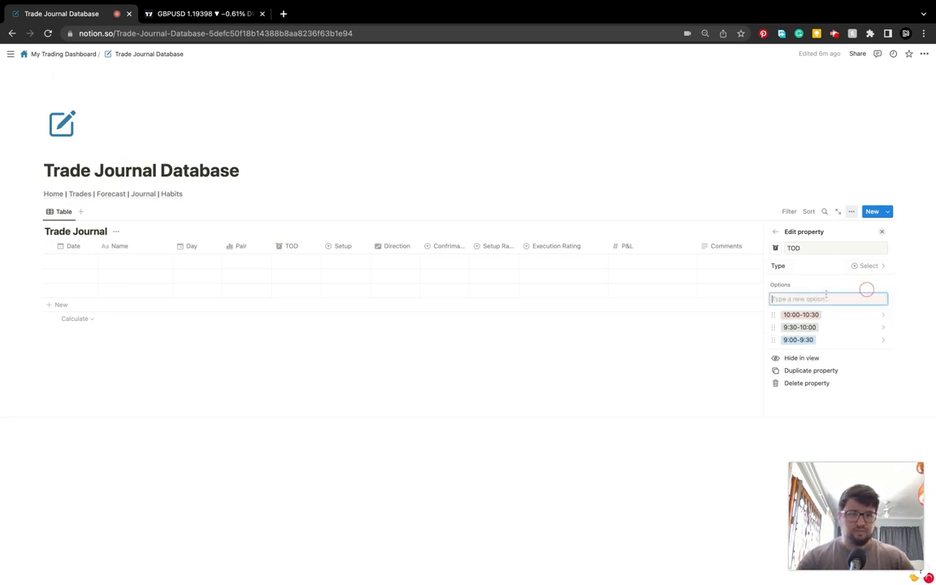
text(10:30 - 11:00)
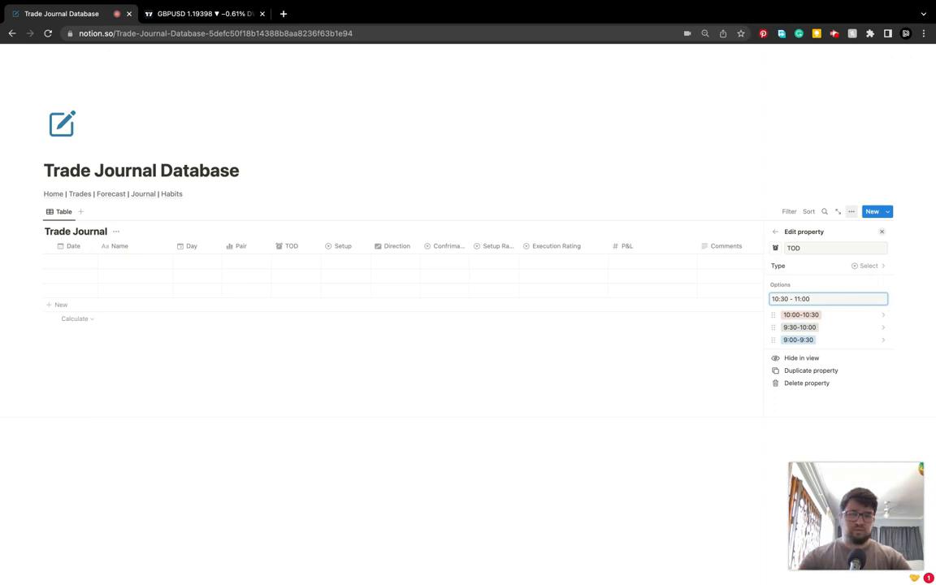
key(Return)
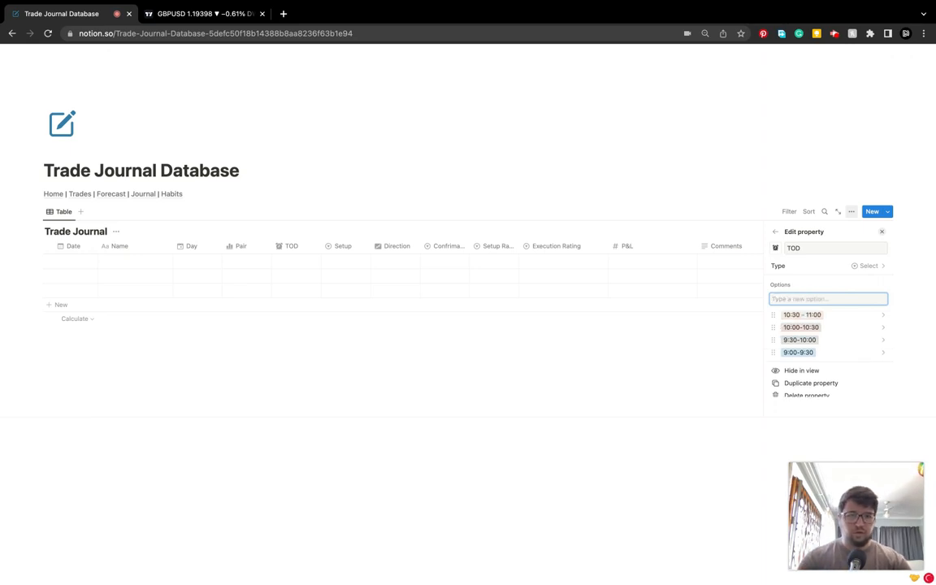
Add the select option "11:00-11:30" to the TOD property and start another option with "10:30-12:".
text(11:00-11:30)
key(Return)
text(10:30-12:)
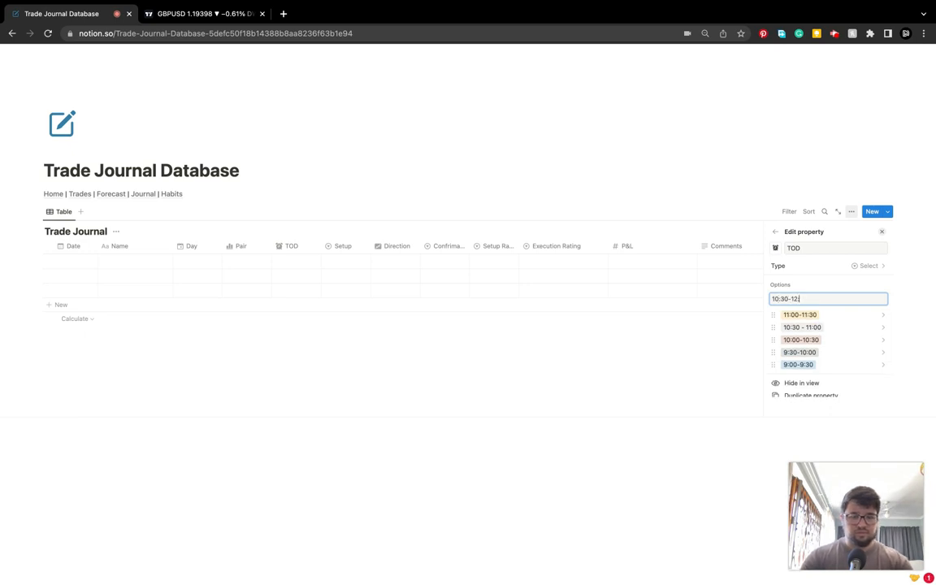
Add the option 10:30-12:00 to the TOD property and reorder its options from 9:00-9:30 first to 10:30-12:00 last.
text(00)
key(Return)
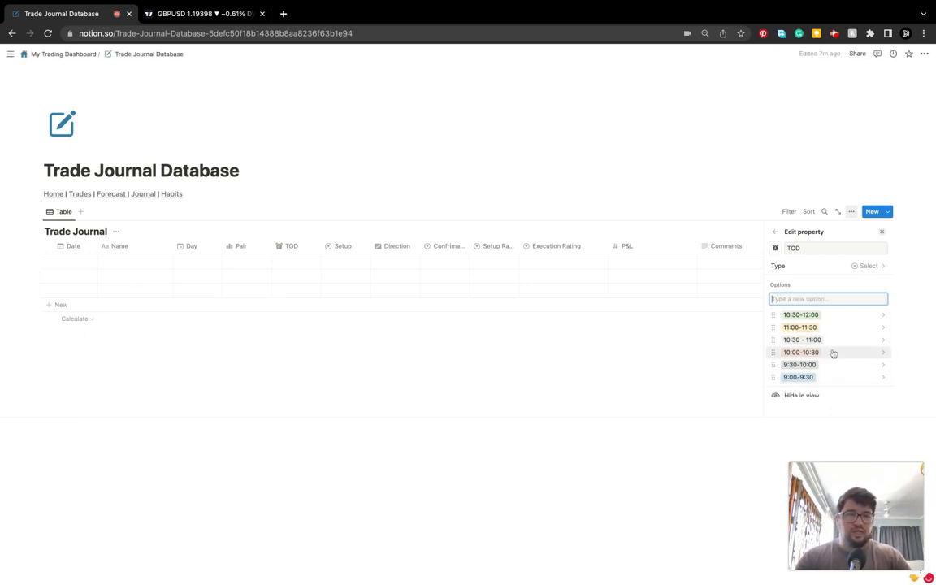
scroll(774, 351, down, 1)
drag(776, 347, 770, 282)
drag(774, 344, 773, 293)
drag(774, 345, 773, 309)
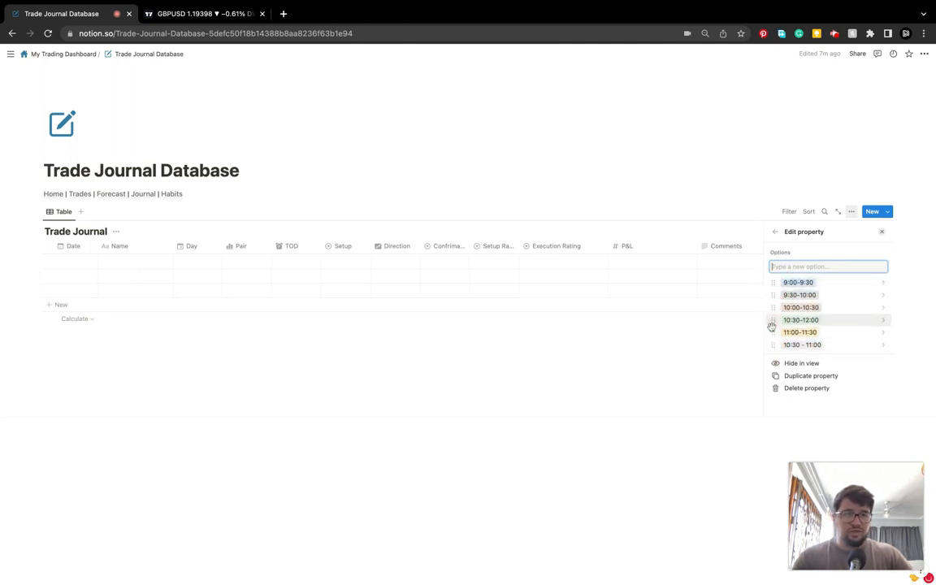
mouse_move(773, 345)
mouse_down()
mouse_move(772, 319)
mouse_move(772, 338)
mouse_move(773, 329)
mouse_up()
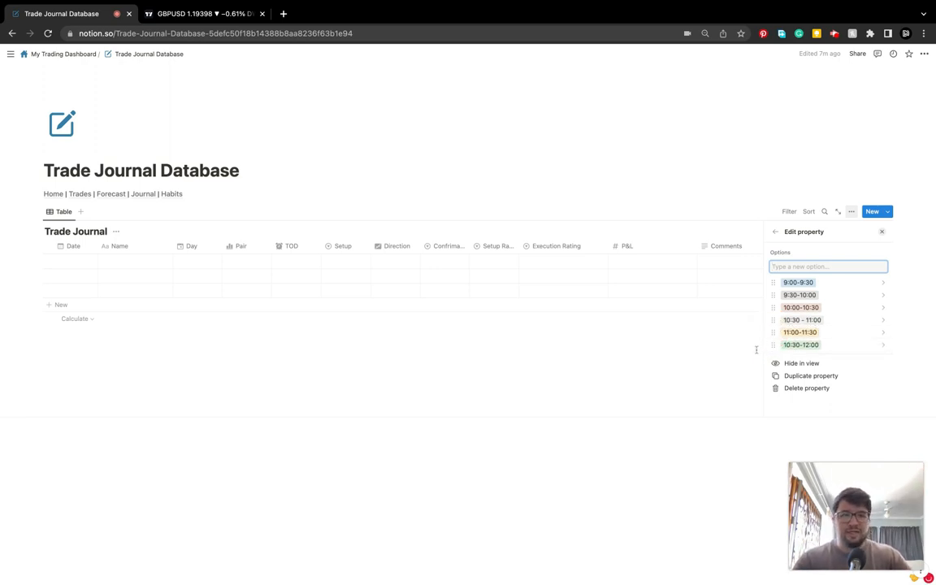
click(700, 348)
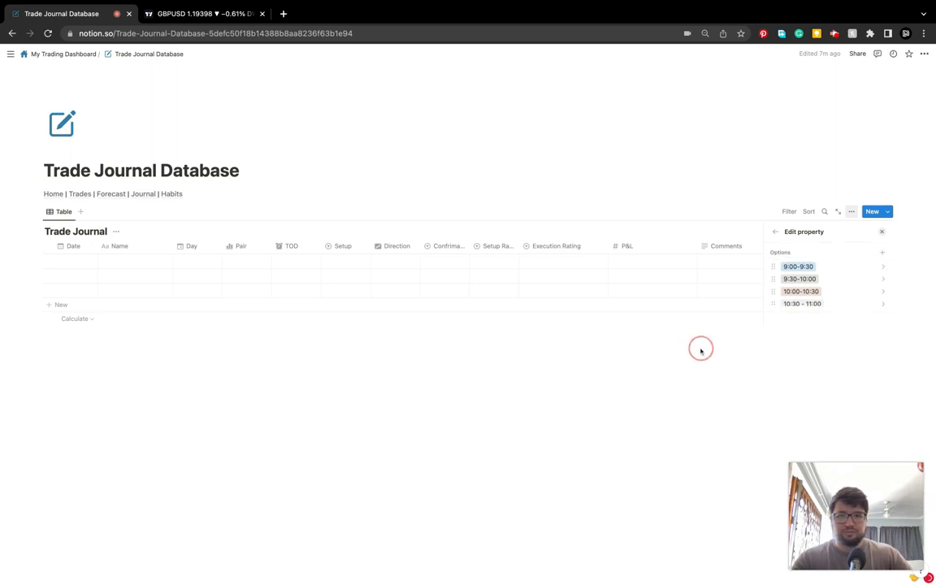
Add the options Continuation, Retracement and Reversal to the Setup property.
click(345, 250)
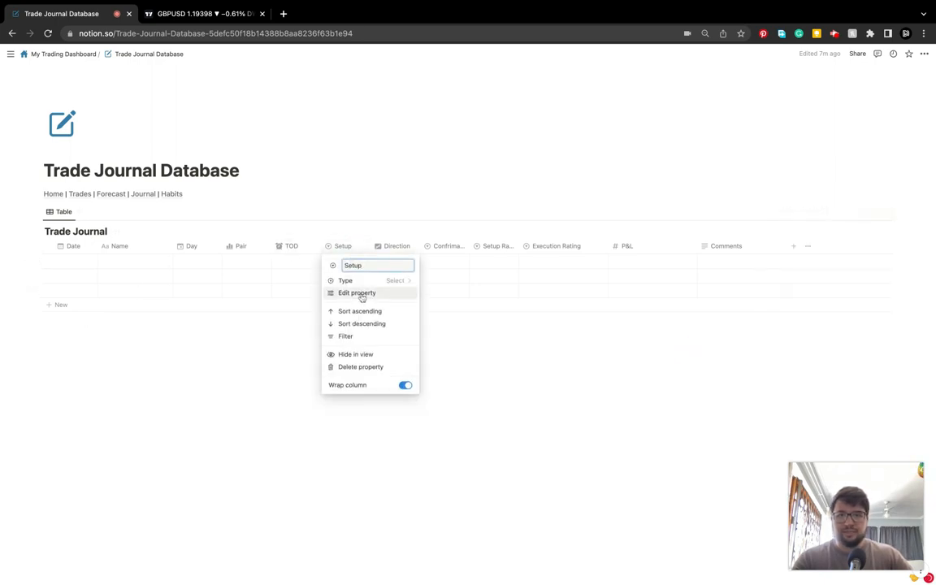
click(359, 292)
click(796, 299)
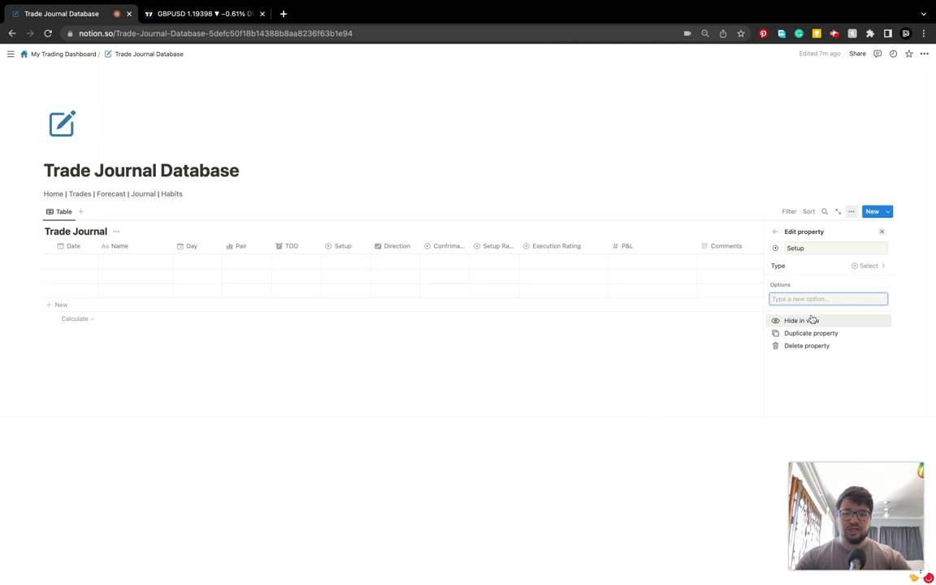
text(Continuation)
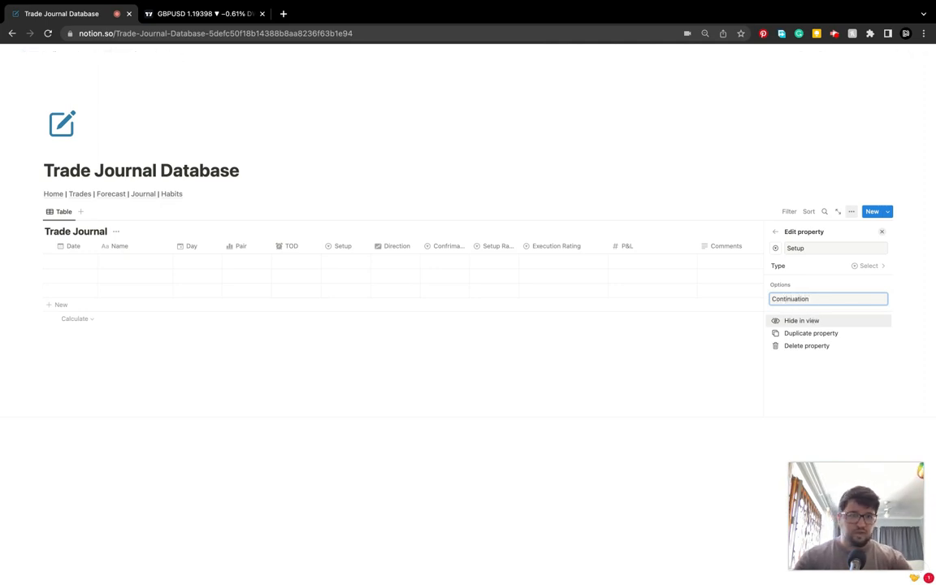
key(Return)
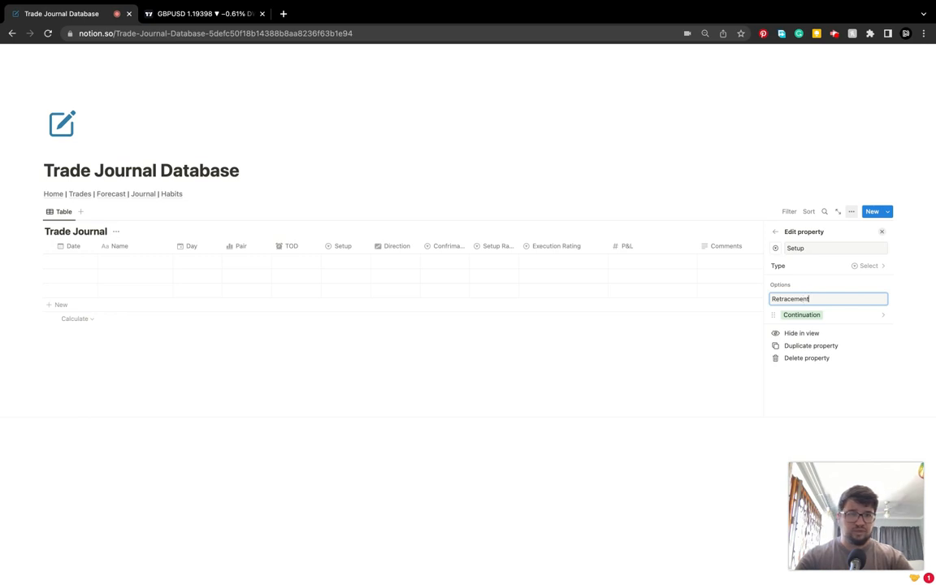
text(Retracement)
key(Return)
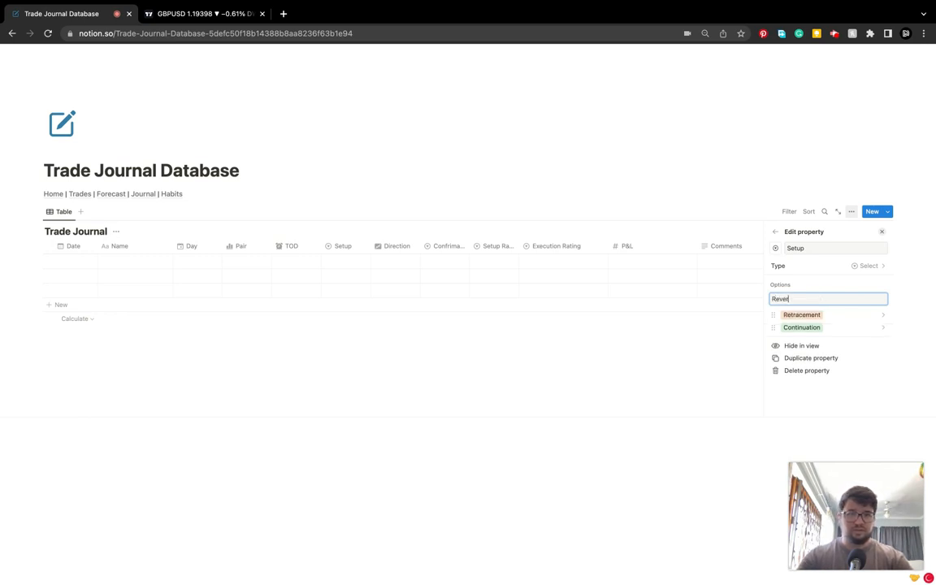
text(Reversal)
key(Return)
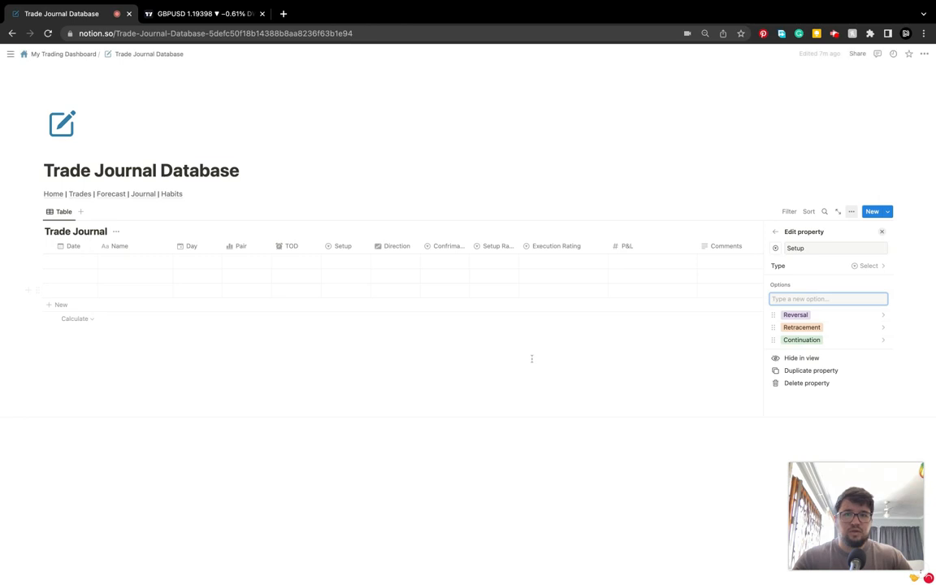
click(531, 357)
Add an option to the Direction property and name it Long.
click(398, 249)
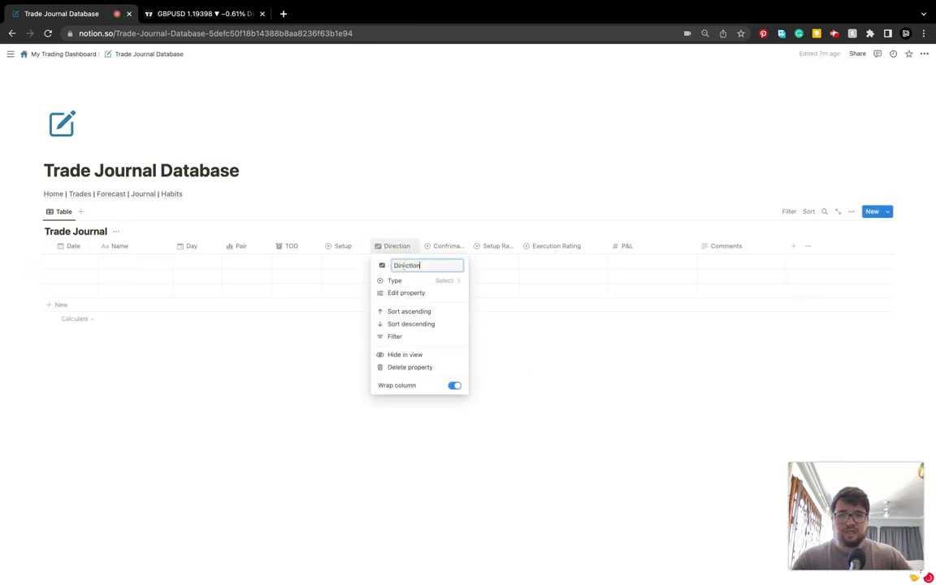
click(411, 293)
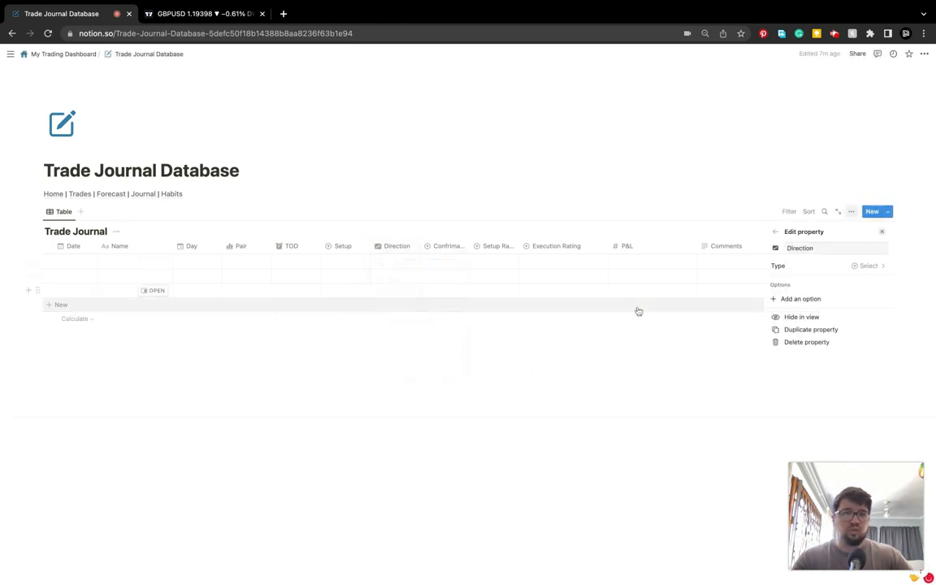
click(821, 300)
text(Lonf)
key(Return)
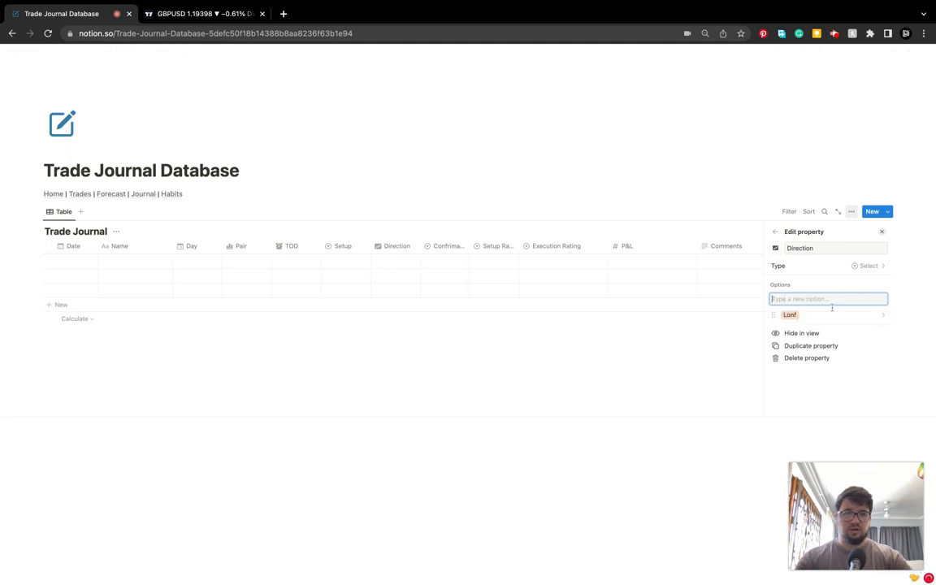
click(827, 315)
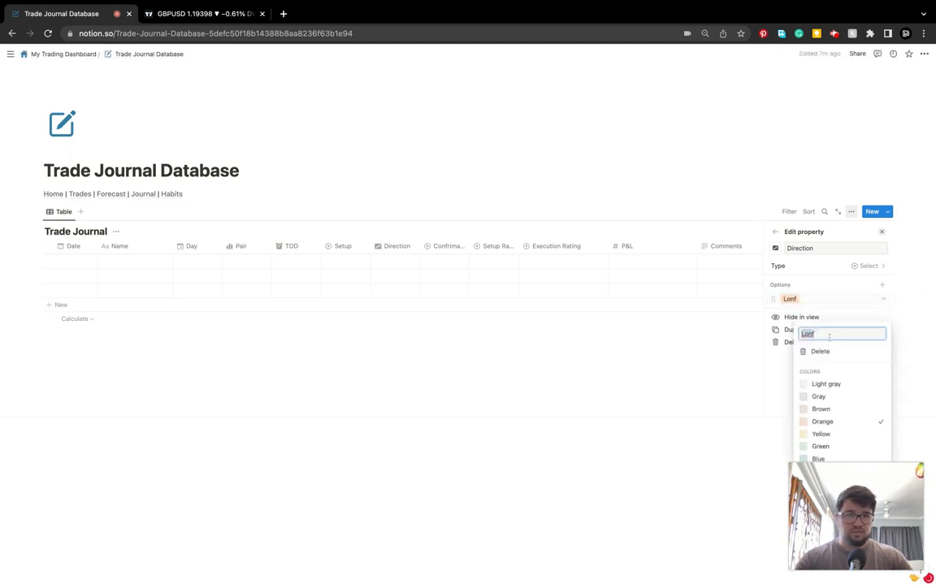
key(BackSpace)
text(g)
key(Return)
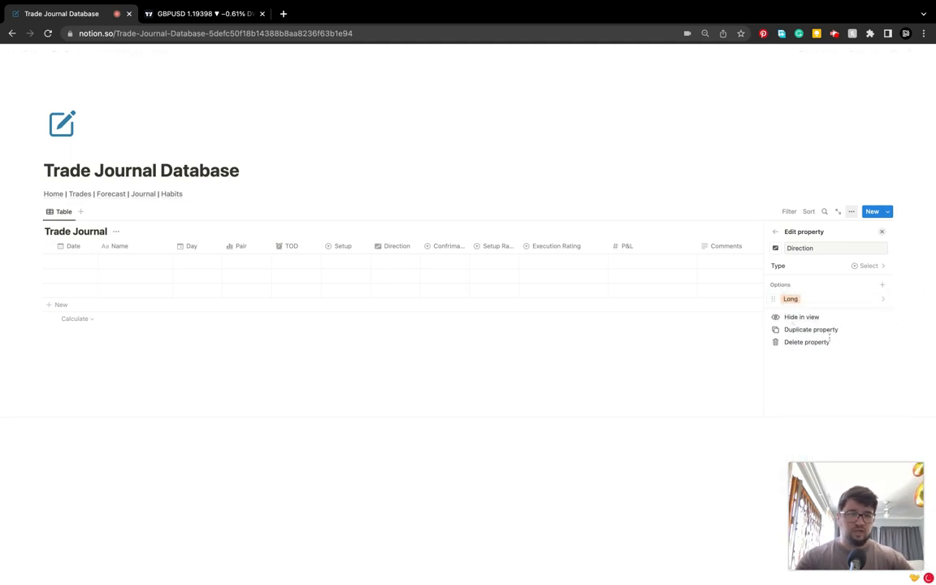
Add a second Direction option named Short and close the property's settings.
click(882, 284)
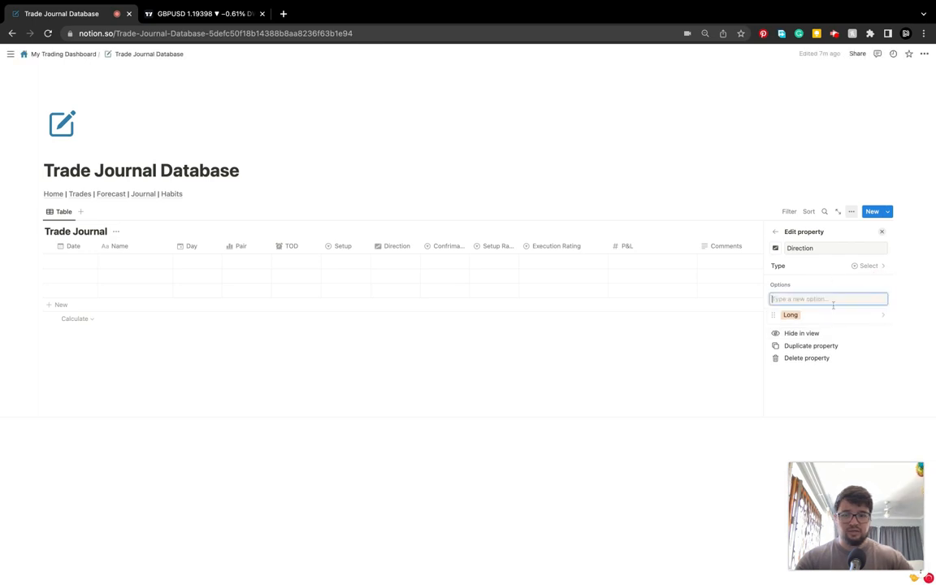
text(Short)
key(Return)
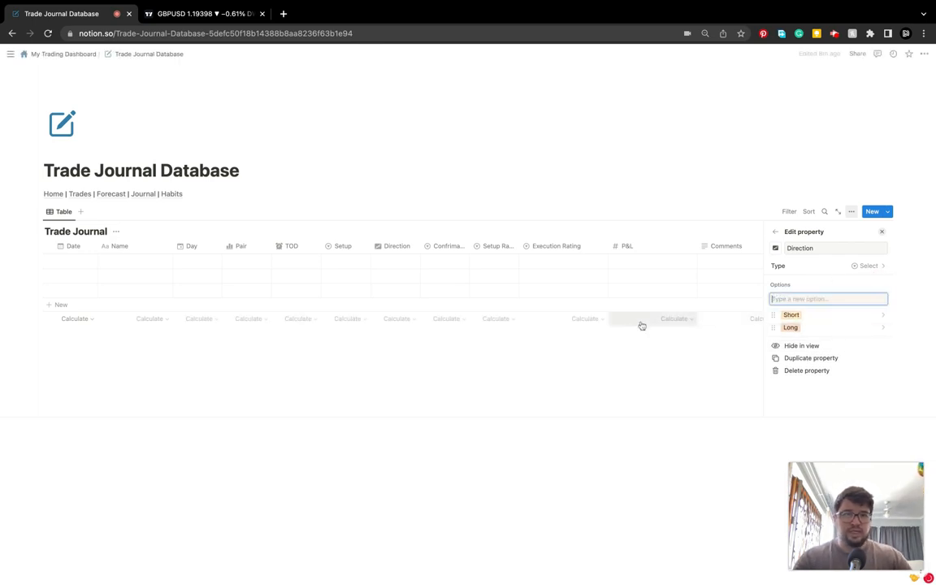
click(642, 321)
click(510, 382)
Open the settings of the Confrimation property and rename it as Conermation.
click(440, 261)
click(522, 378)
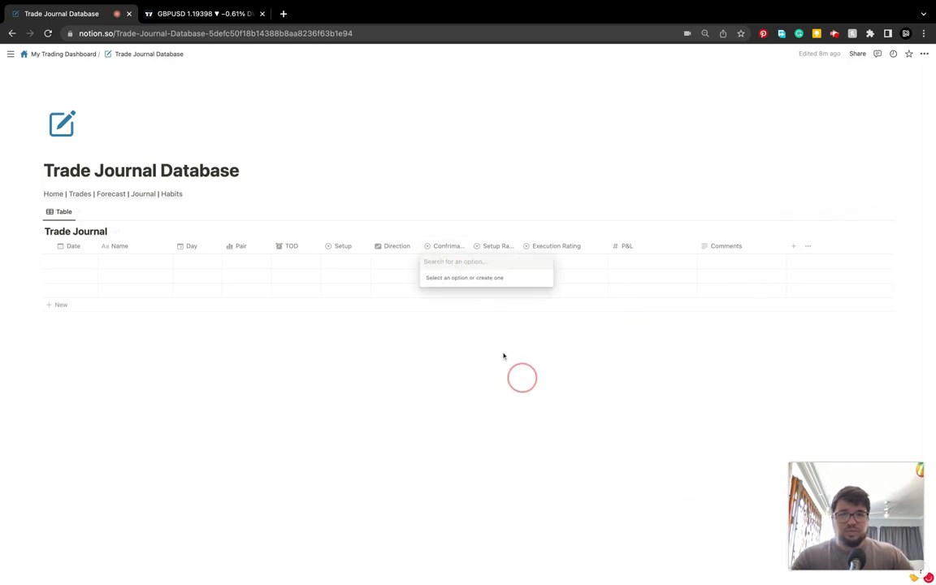
click(443, 246)
click(466, 294)
click(828, 250)
double_click(805, 249)
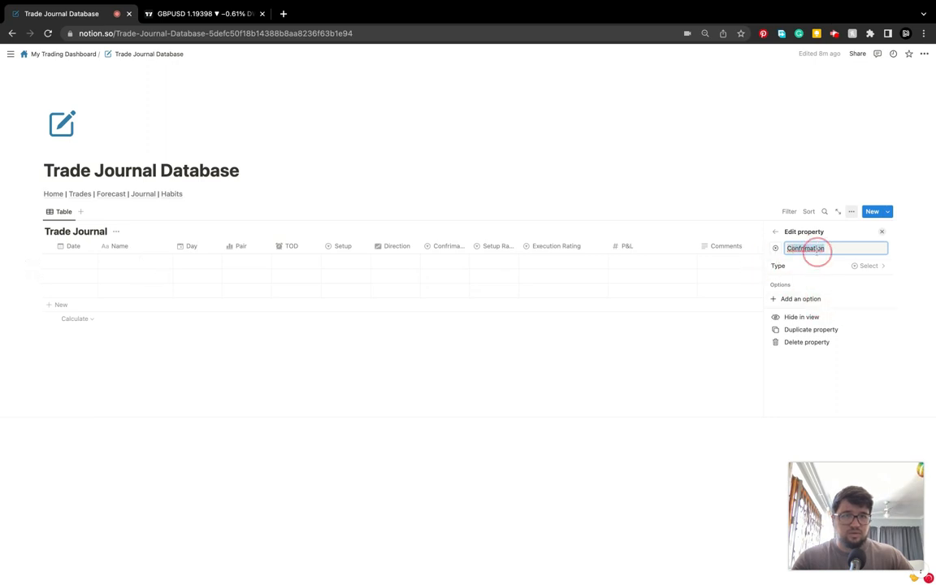
click(807, 250)
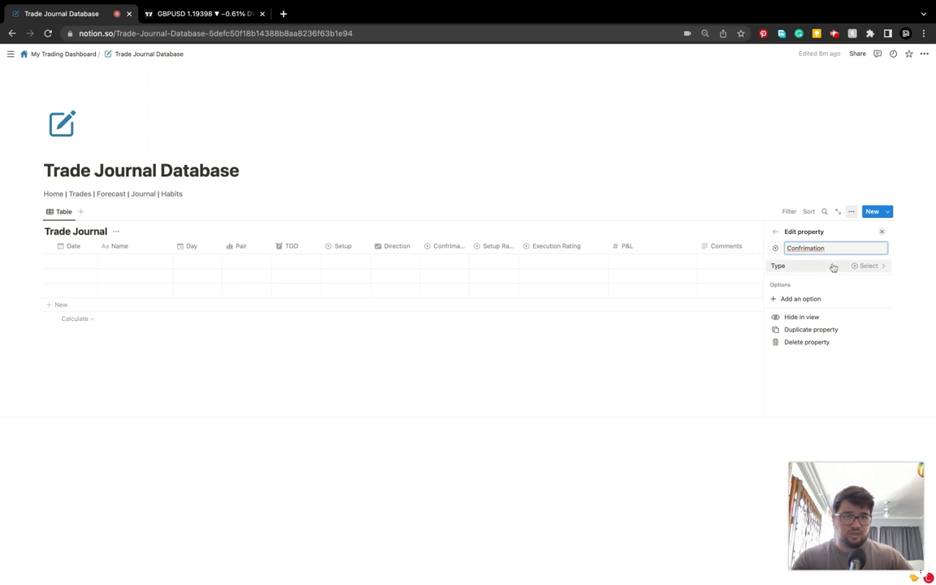
key(BackSpace)
key(BackSpace)
key(BackSpace)
key(BackSpace)
key(BackSpace)
key(BackSpace)
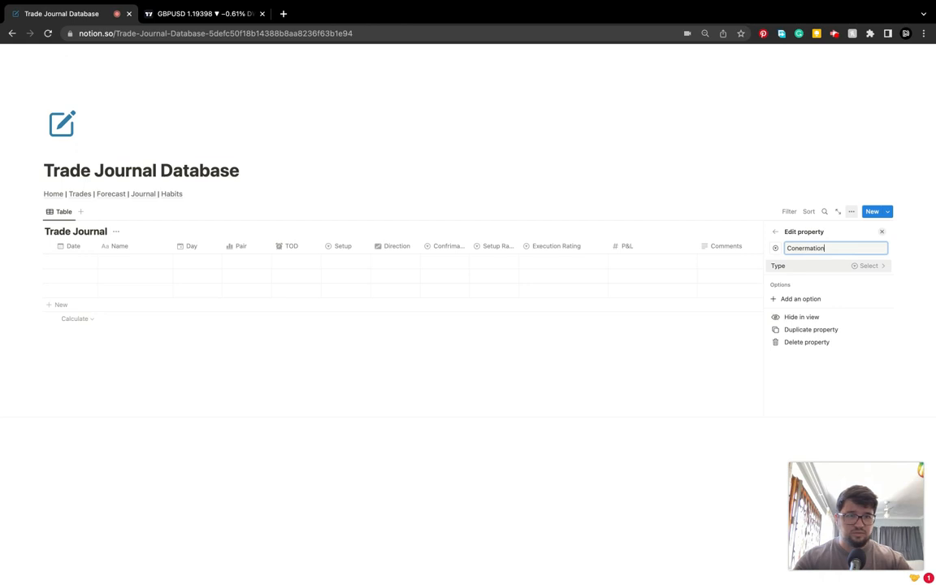
click(854, 388)
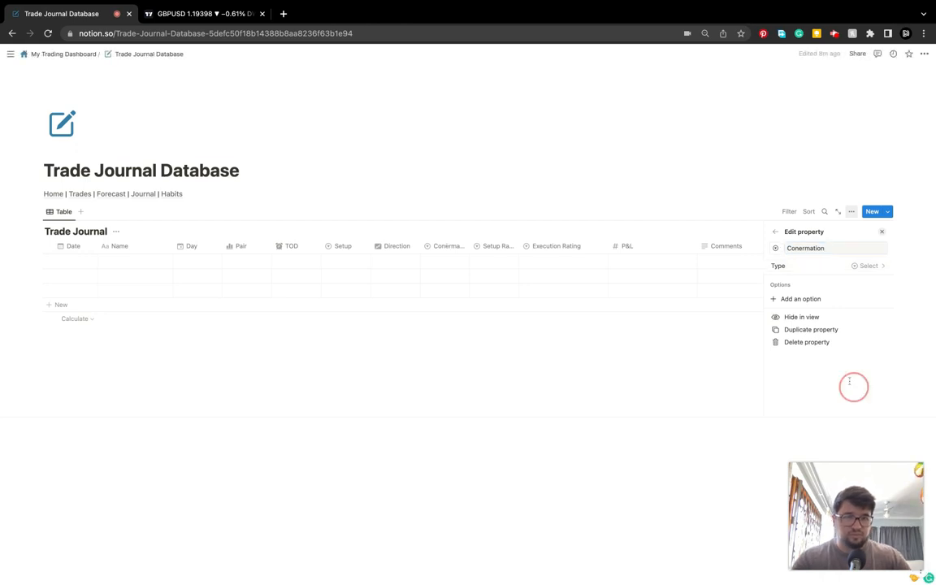
Change the property's name to Convermation.
click(827, 248)
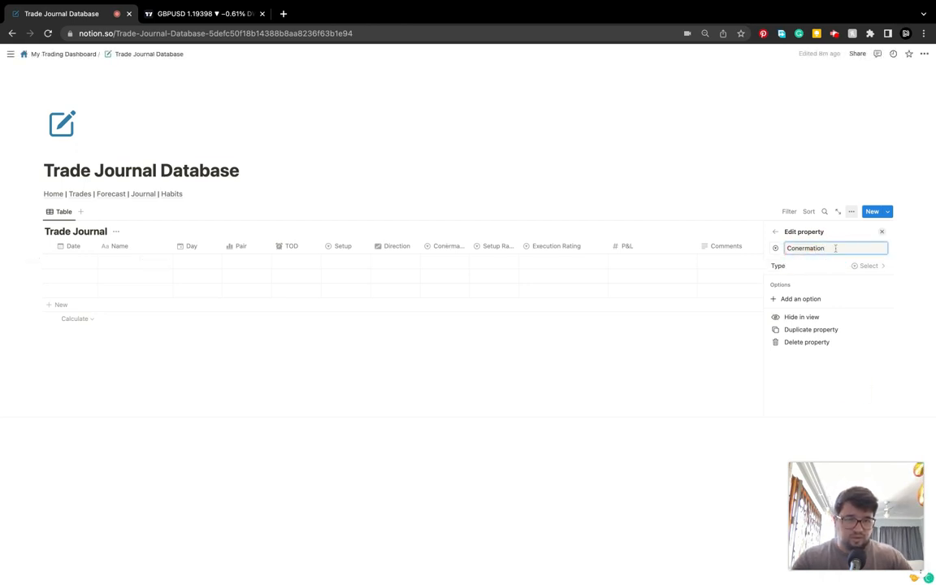
key(BackSpace)
key(BackSpace)
key(BackSpace)
key(BackSpace)
key(BackSpace)
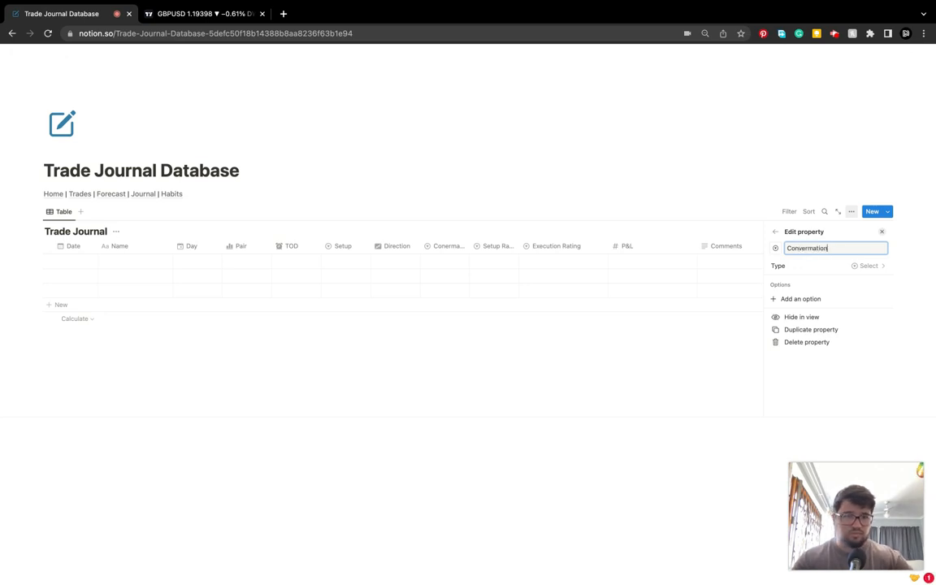
Add the options Yes and No to the Convermation property.
click(804, 299)
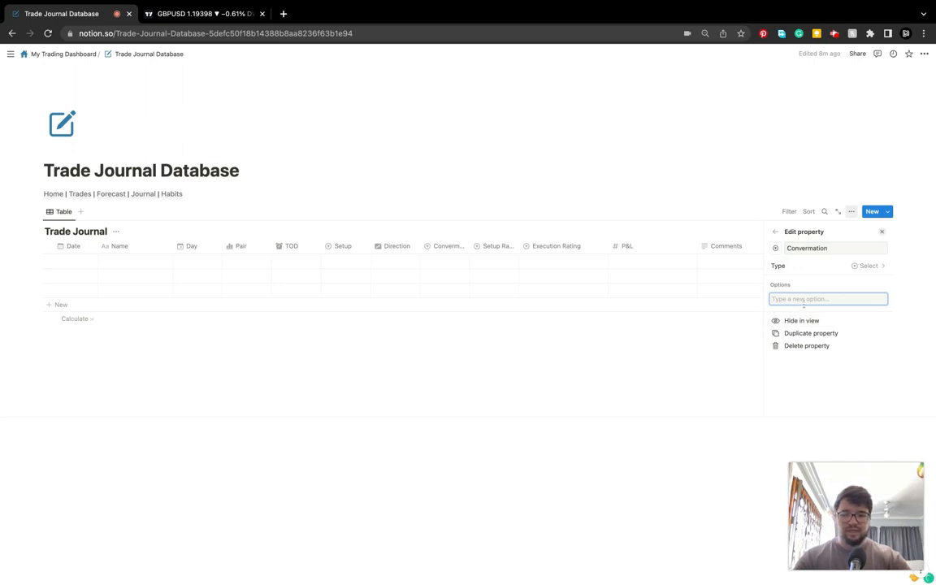
text(Yes)
key(Return)
key(Return)
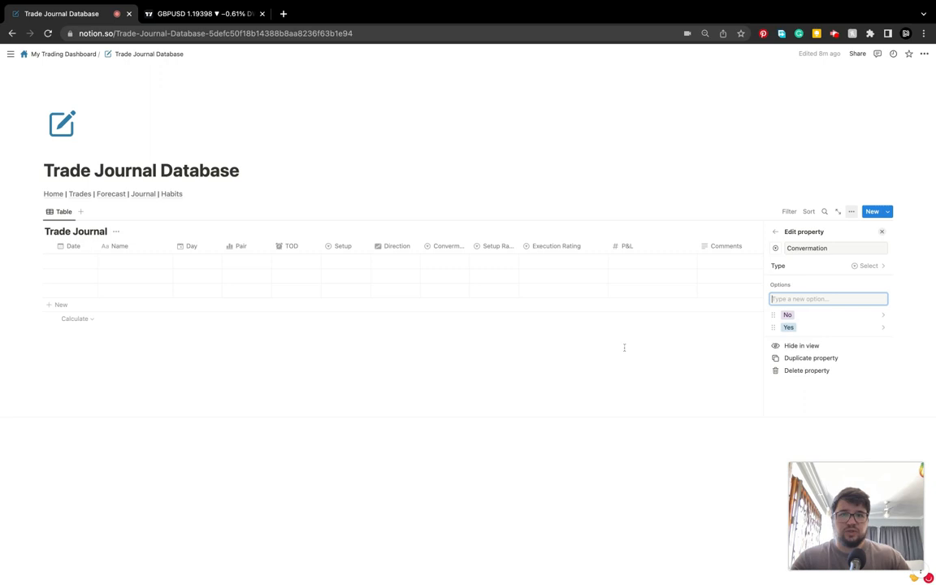
Rename the property with the Yes and No options as Confermation.
click(804, 248)
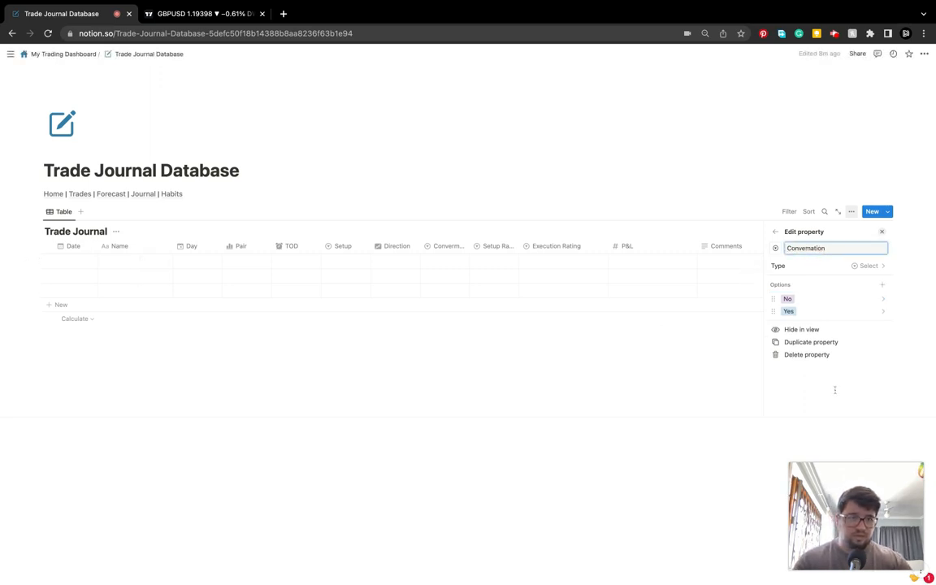
key(BackSpace)
key(BackSpace)
key(BackSpace)
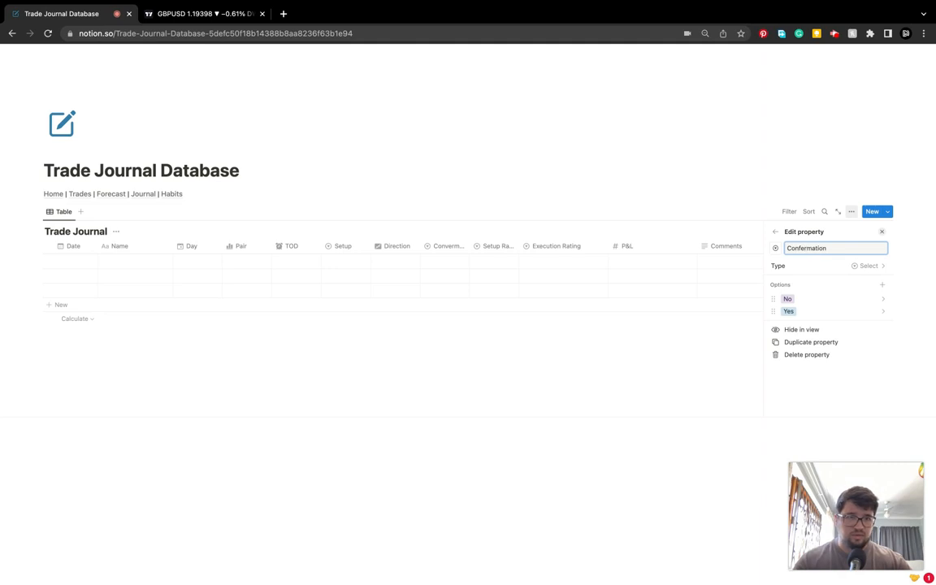
click(656, 403)
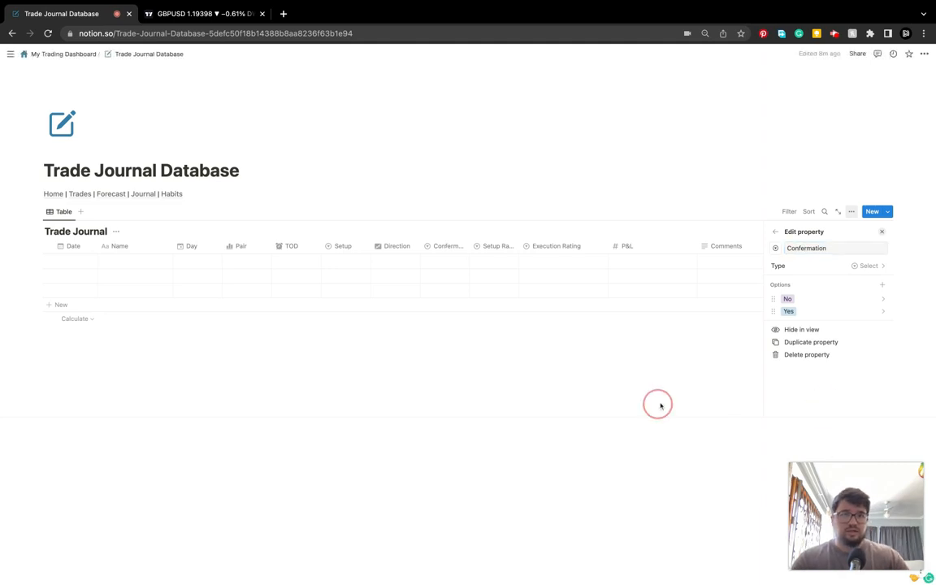
Add the options A Setup, B Setup and C Setup to the Setup Rating property.
click(498, 247)
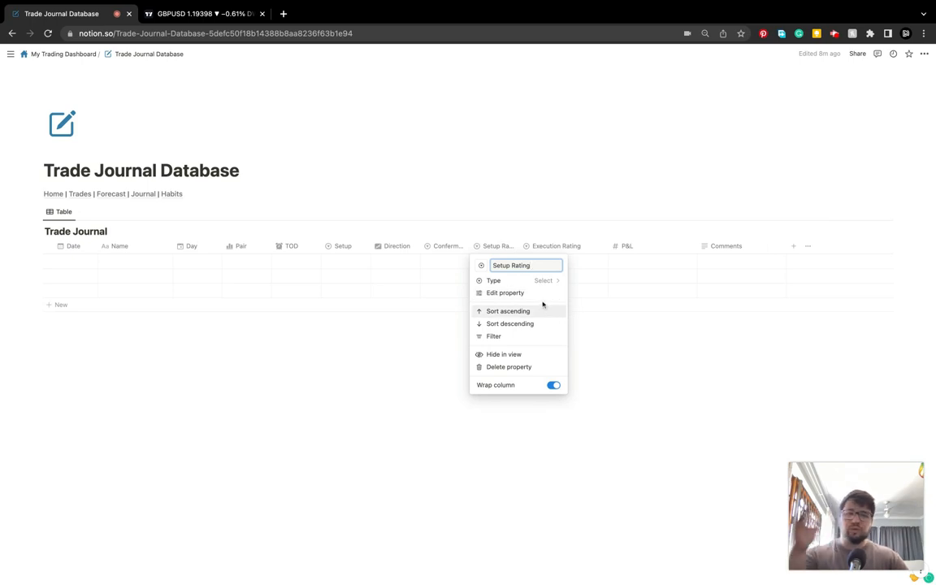
click(518, 293)
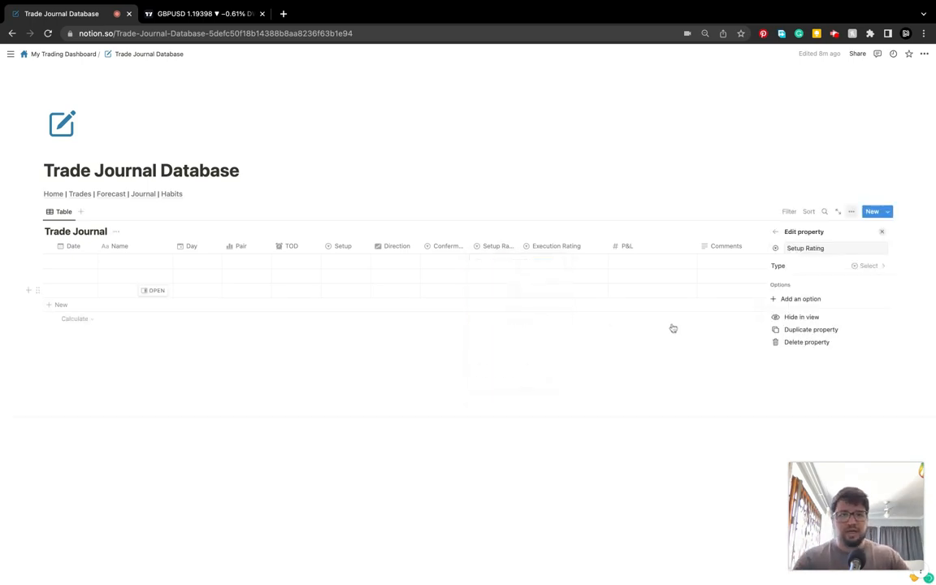
click(813, 298)
text(A Setup)
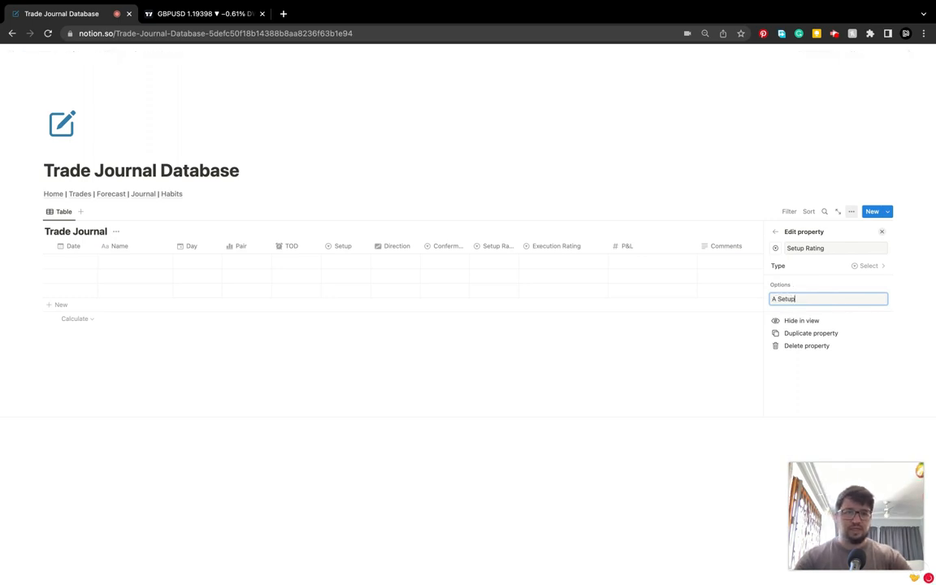
key(Return)
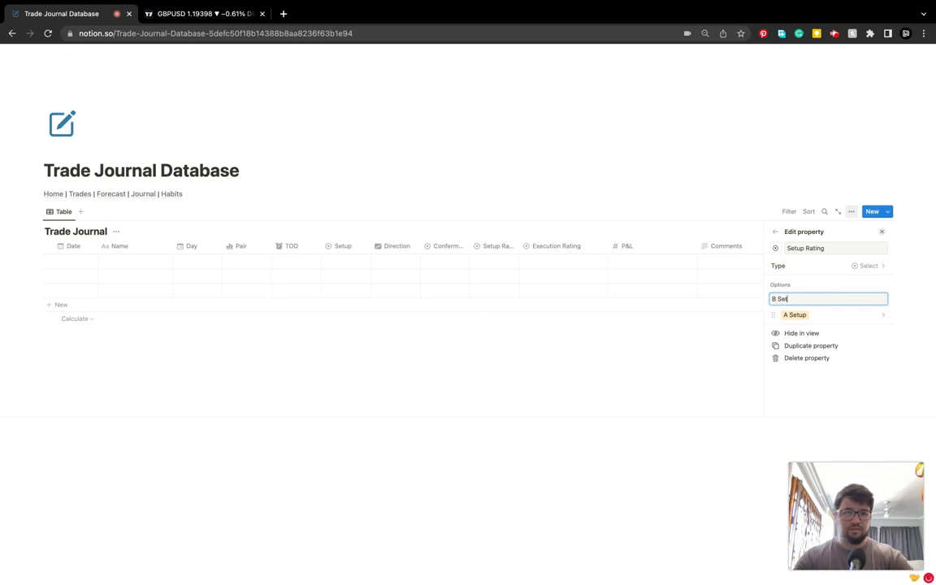
text(B Setup)
key(Return)
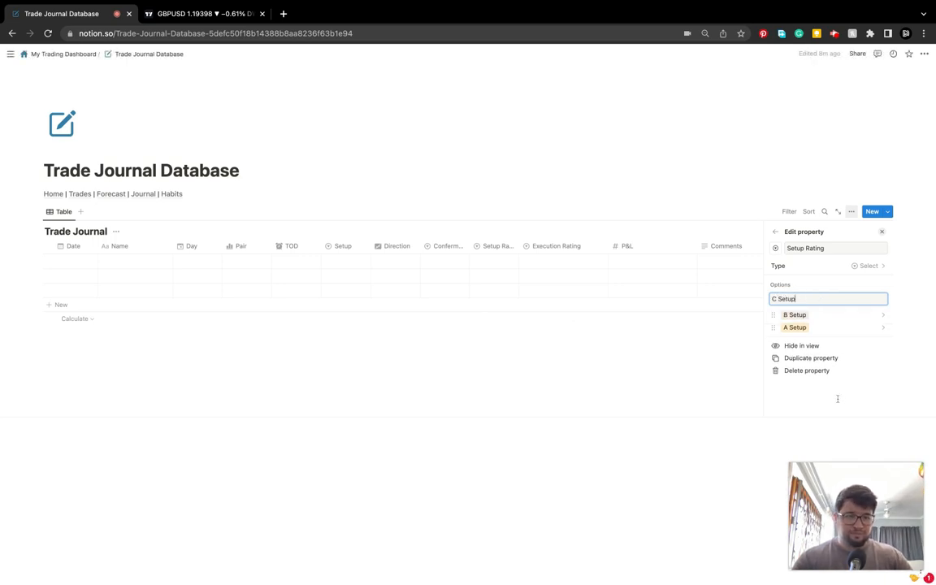
text(C Setup)
key(Return)
Color the Setup Rating options: A Setup green, B Setup yellow and C Setup red.
click(804, 338)
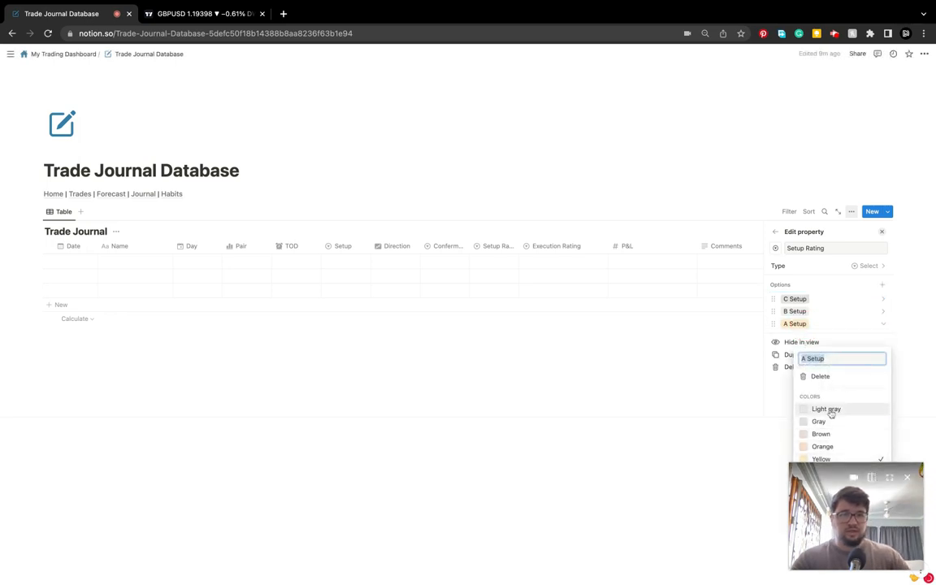
drag(846, 510, 678, 510)
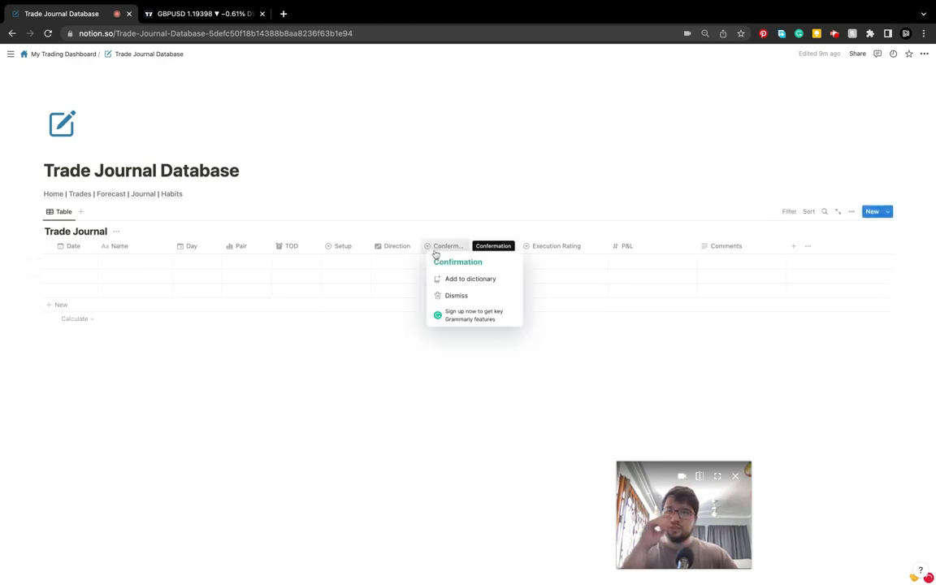
click(499, 247)
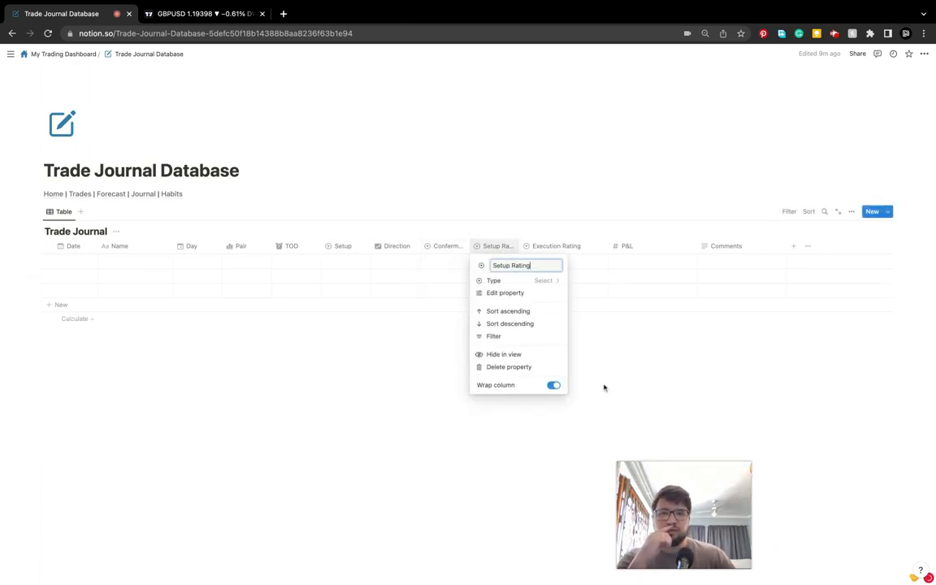
click(504, 293)
click(799, 324)
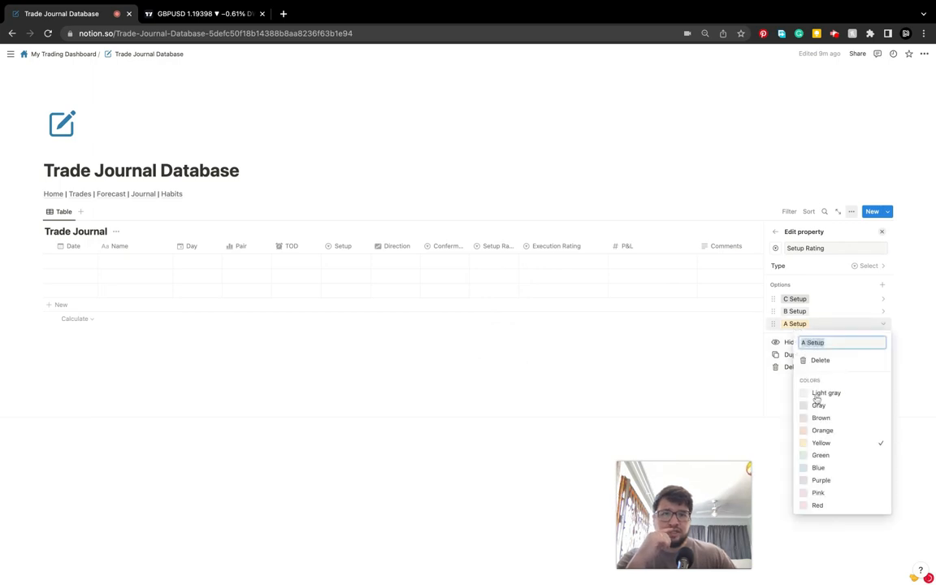
click(796, 313)
click(819, 432)
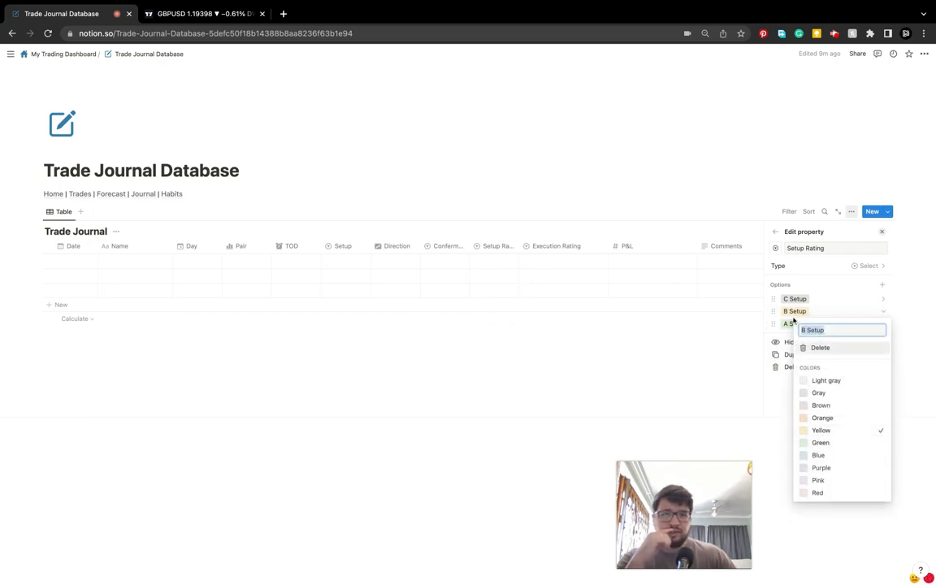
click(793, 302)
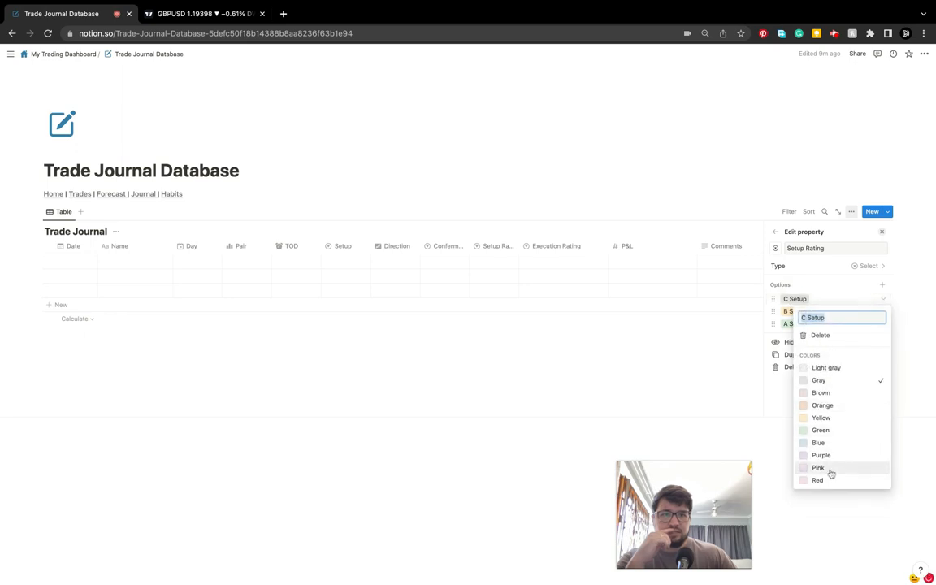
click(821, 480)
Reorder the Setup Rating options as A Setup, B Setup, C Setup and close the property's settings.
click(778, 328)
mouse_move(774, 324)
mouse_down()
mouse_move(775, 299)
mouse_move(773, 312)
mouse_up()
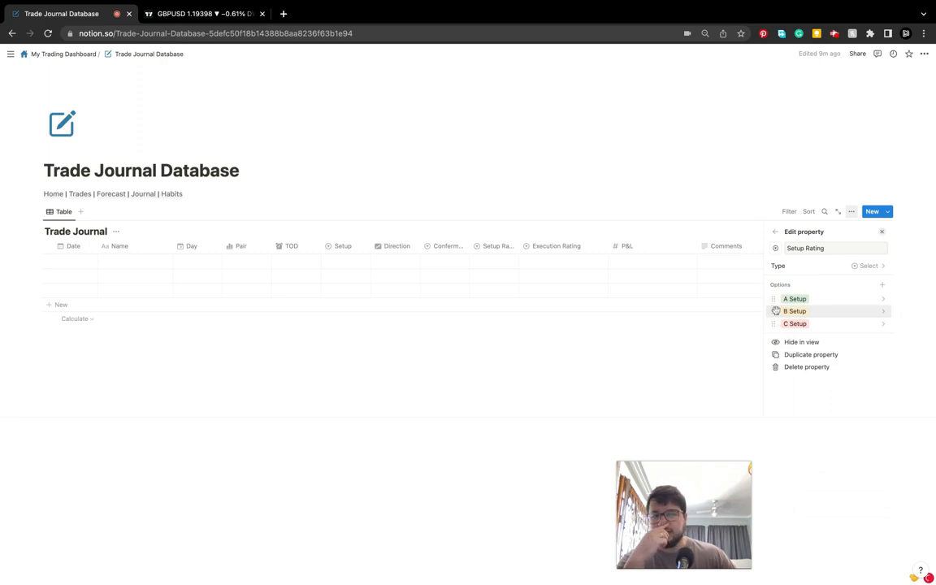
click(699, 385)
Add the options A Executed, B Executed and C Executed to the Execution Rating property.
click(559, 246)
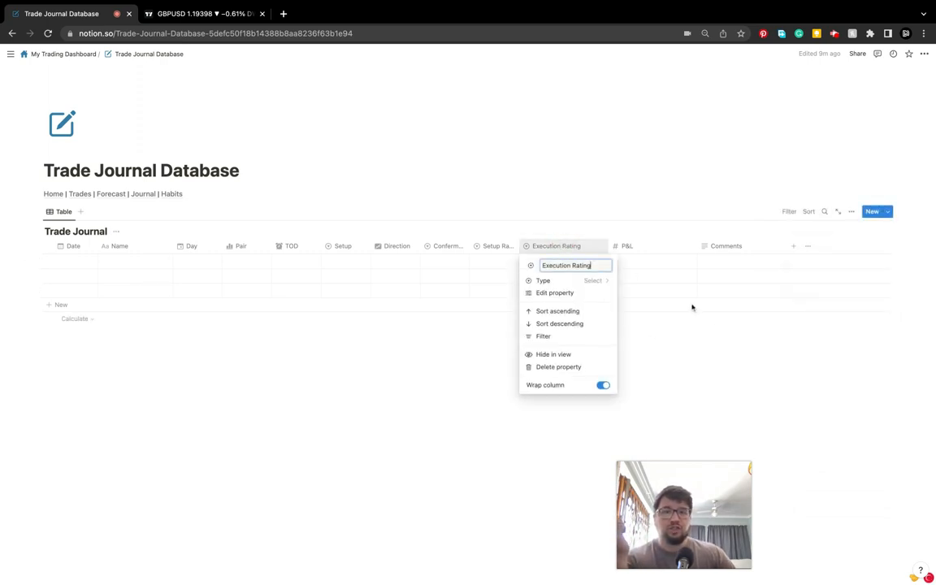
click(549, 293)
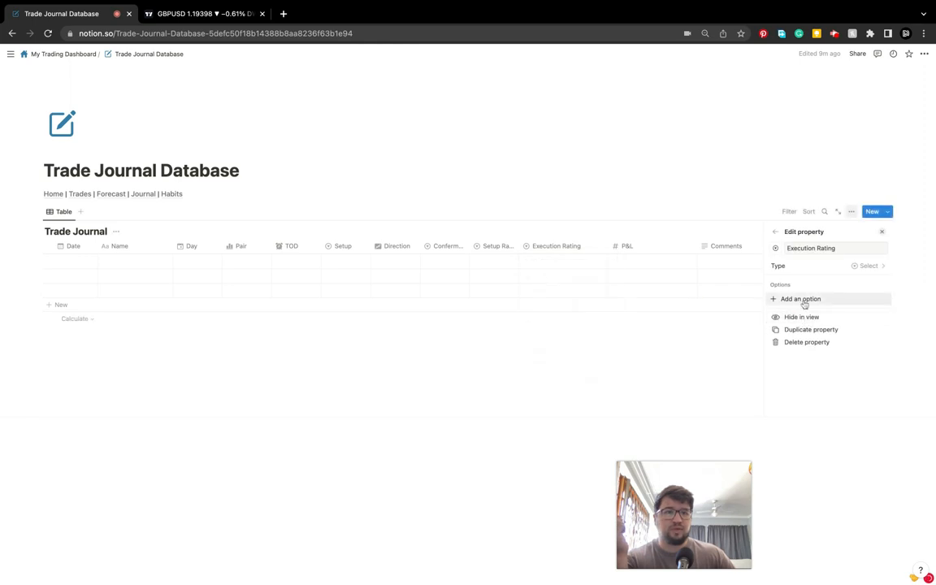
click(803, 299)
text(A E)
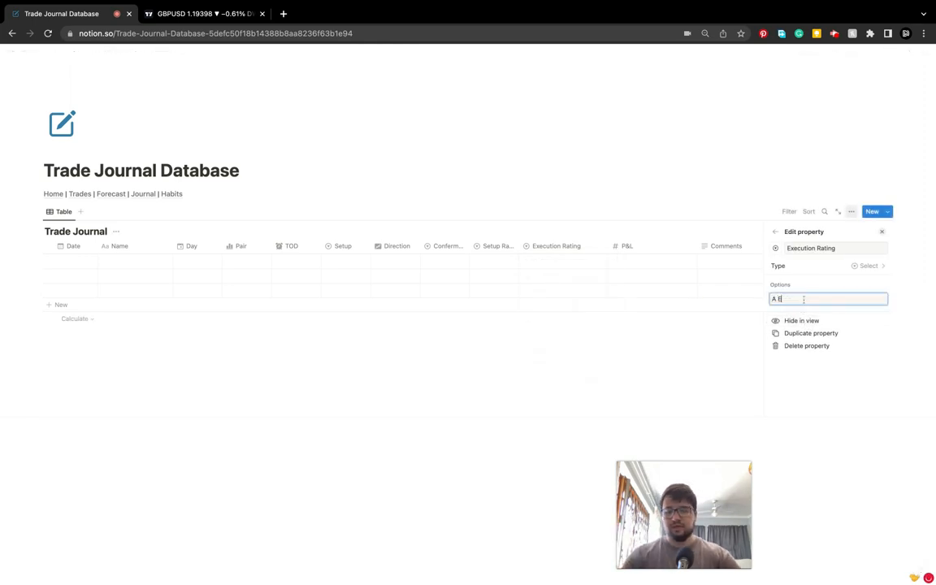
text(xecuted)
key(Return)
text(B)
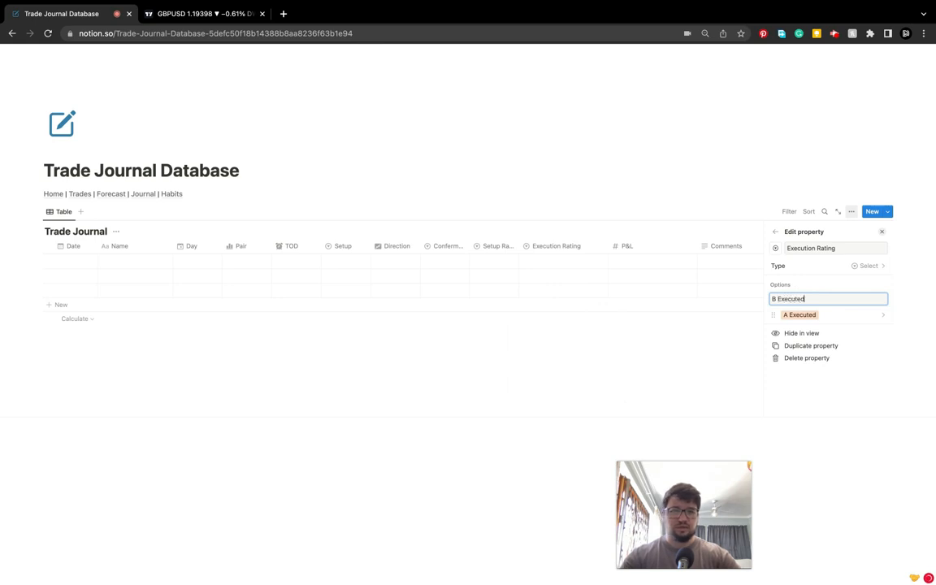
key(Return)
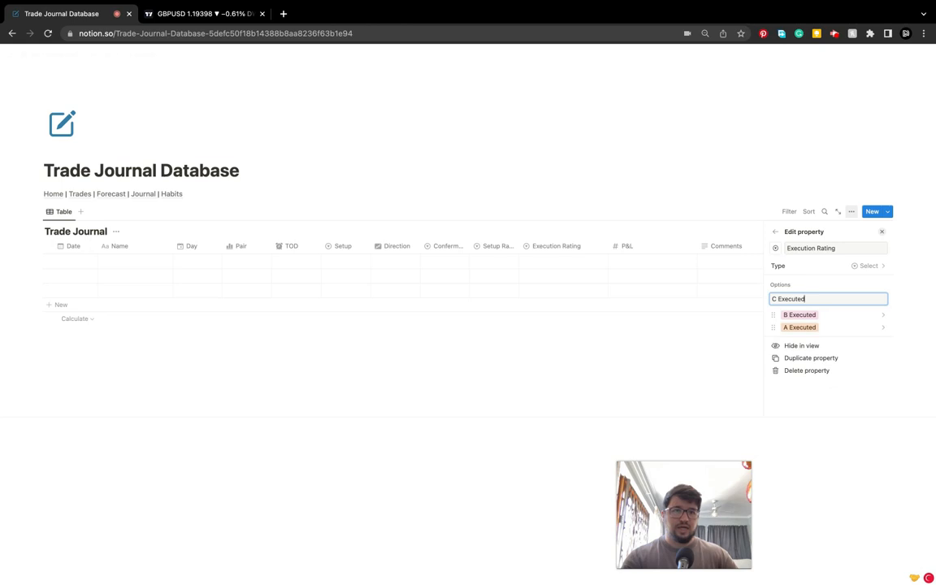
key(Return)
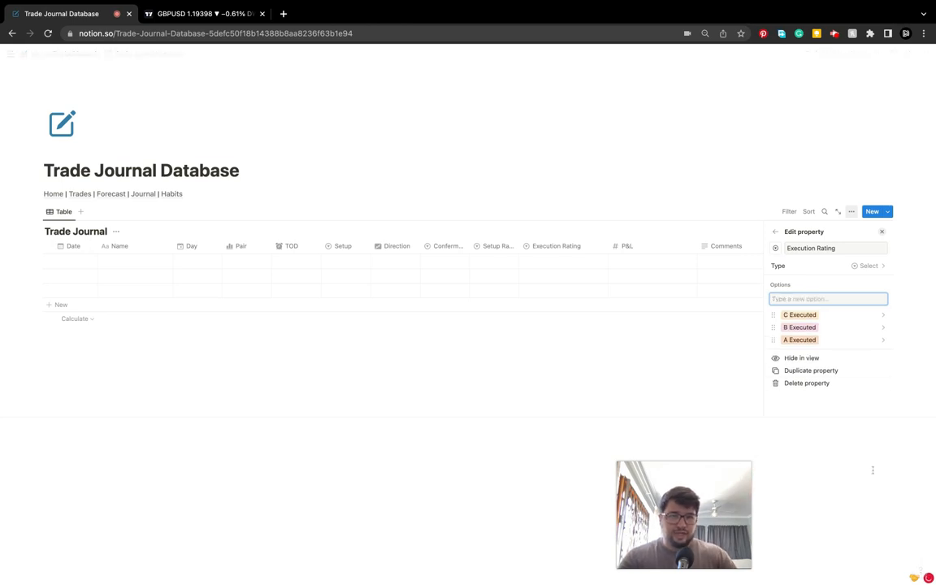
Color the Execution Rating options: A Executed green, B Executed yellow and C Executed red.
click(788, 339)
click(821, 472)
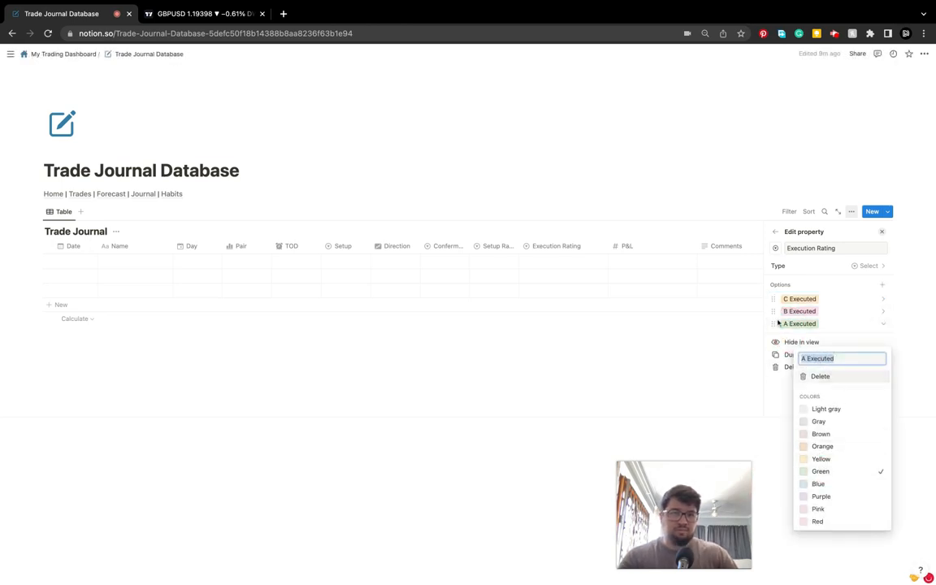
click(801, 312)
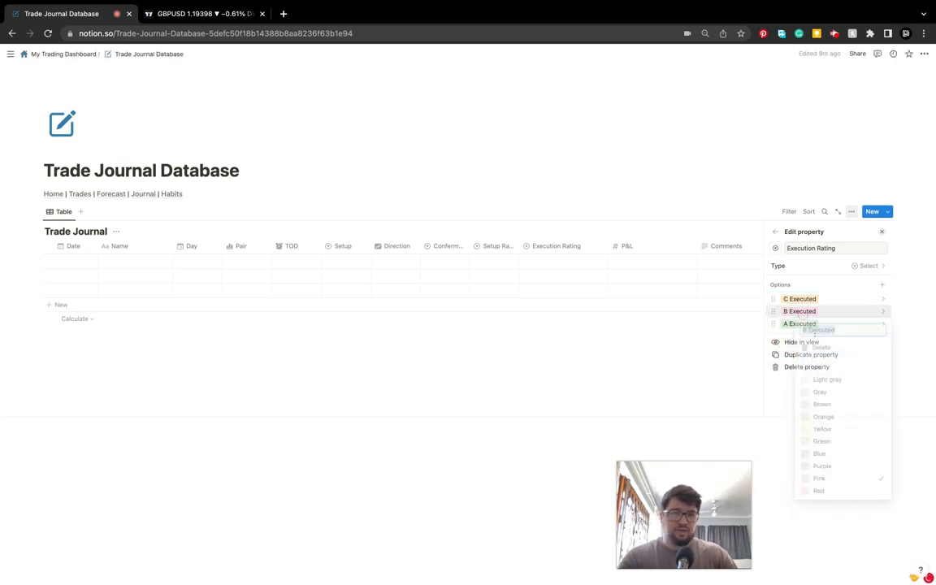
click(820, 430)
click(797, 298)
click(797, 299)
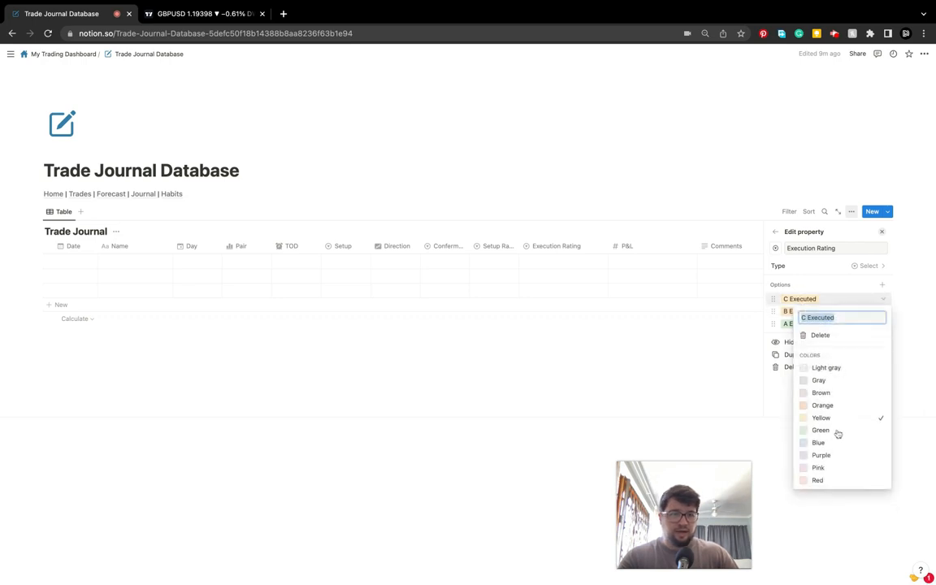
click(816, 480)
Reorder the options of the Execution Rating property and close its settings.
click(781, 398)
mouse_move(773, 323)
mouse_down()
mouse_move(773, 292)
mouse_move(772, 312)
mouse_up()
click(701, 460)
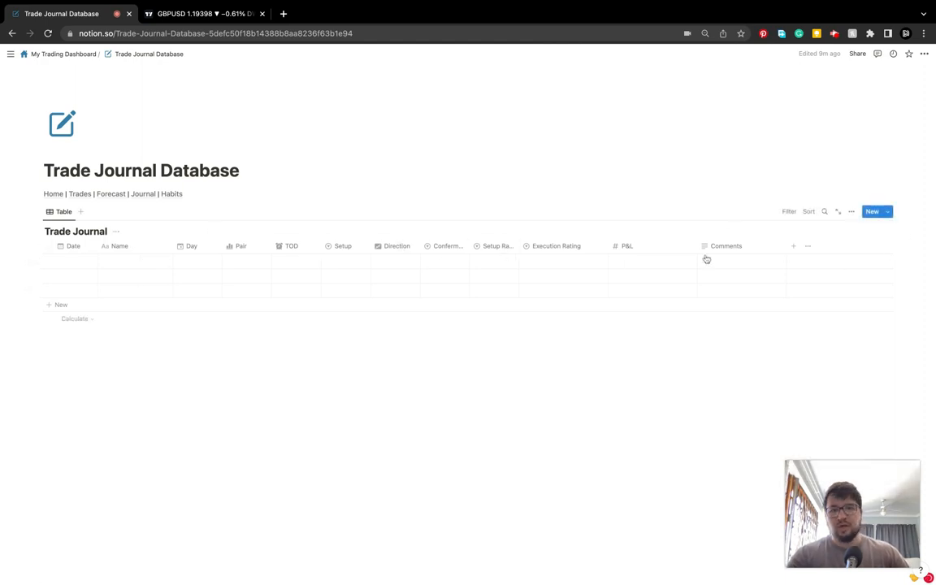
Create a new template for the Trade Journal database and title it New Trade.
click(888, 212)
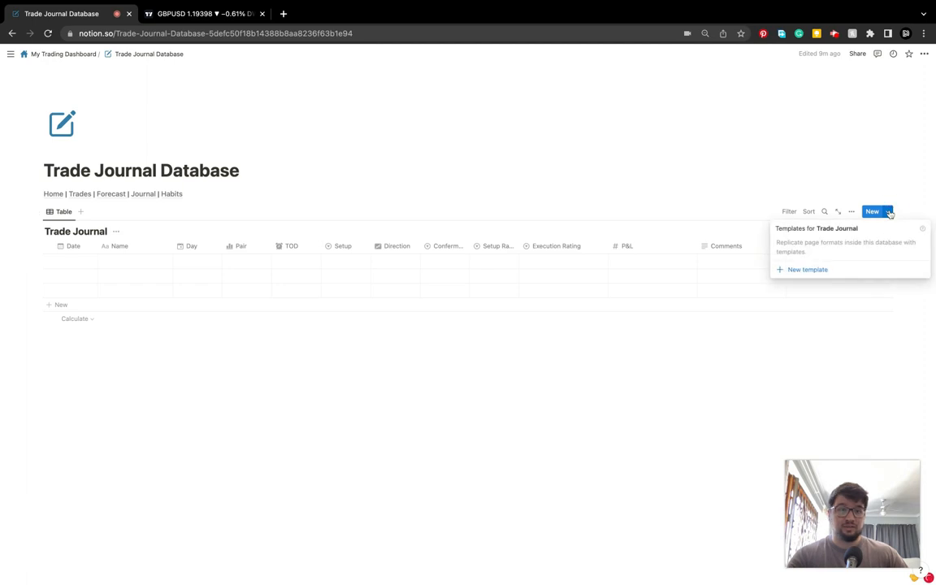
click(805, 269)
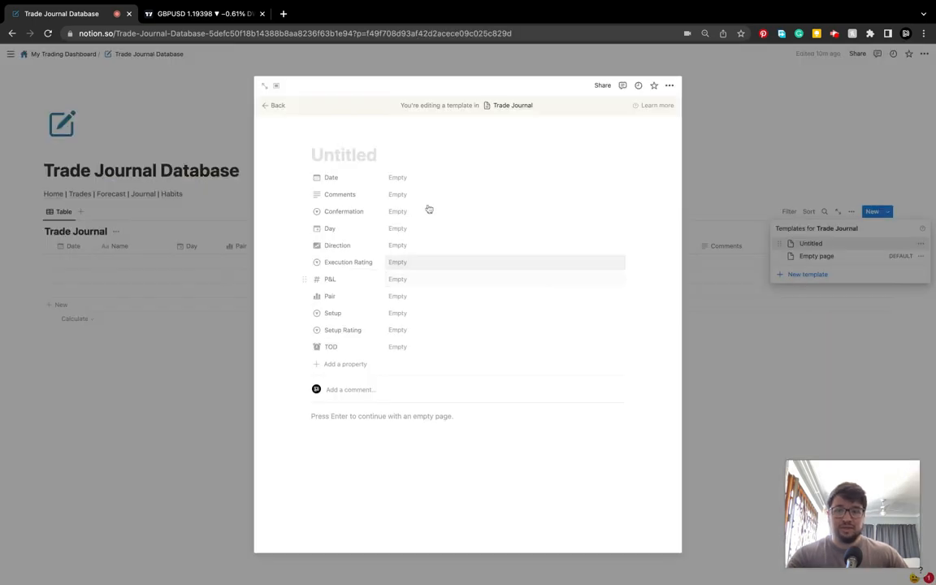
text(Nre)
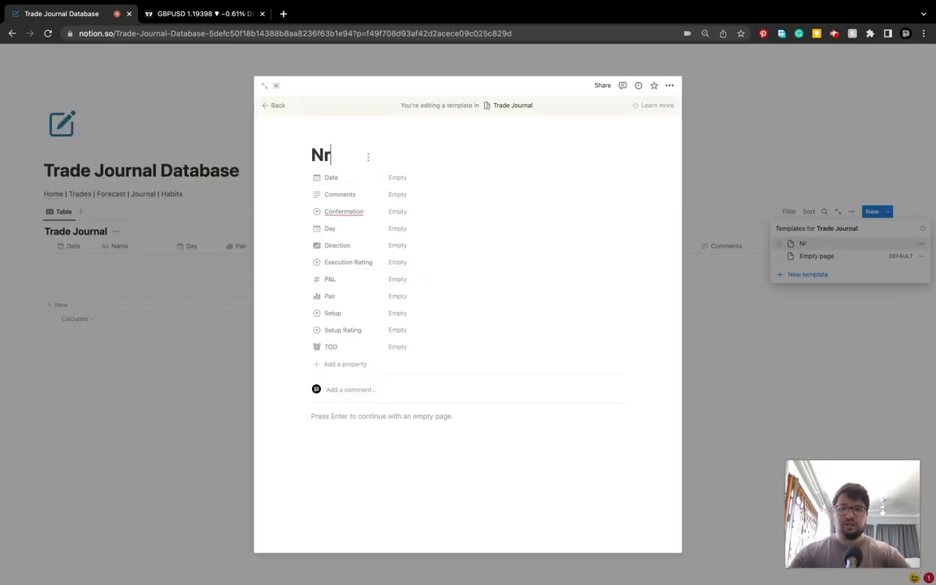
key(BackSpace)
key(BackSpace)
text(ew Tart)
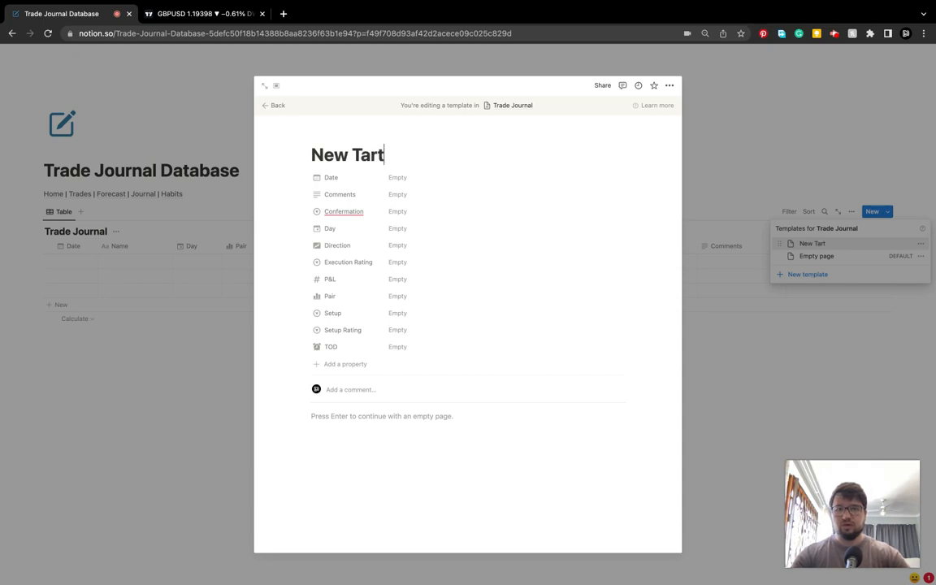
key(BackSpace)
key(BackSpace)
key(BackSpace)
text(rade)
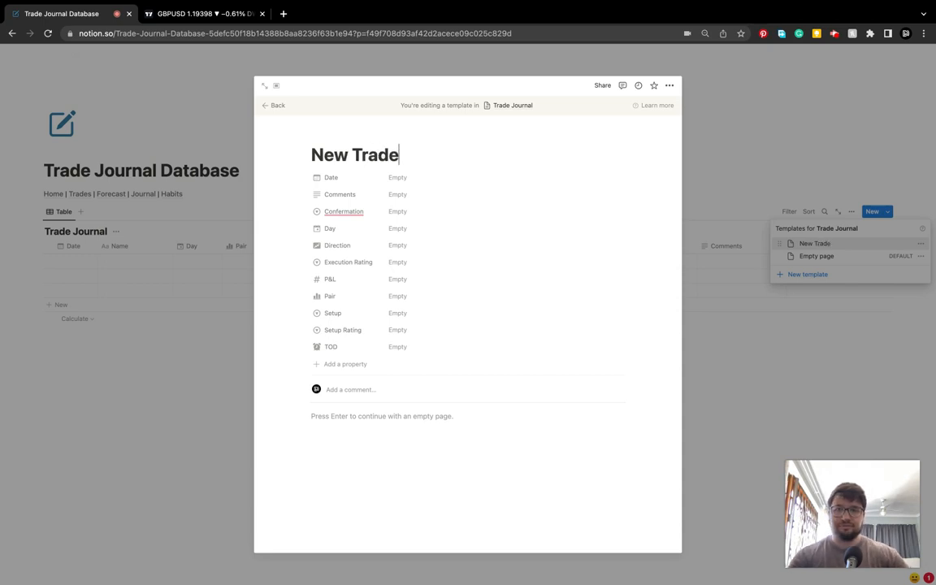
click(341, 210)
click(509, 218)
click(351, 215)
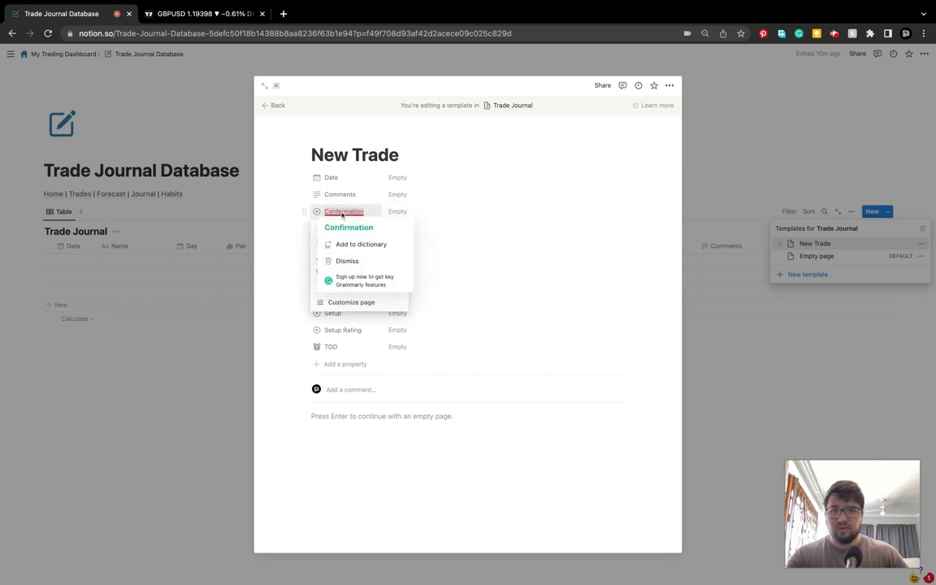
click(139, 402)
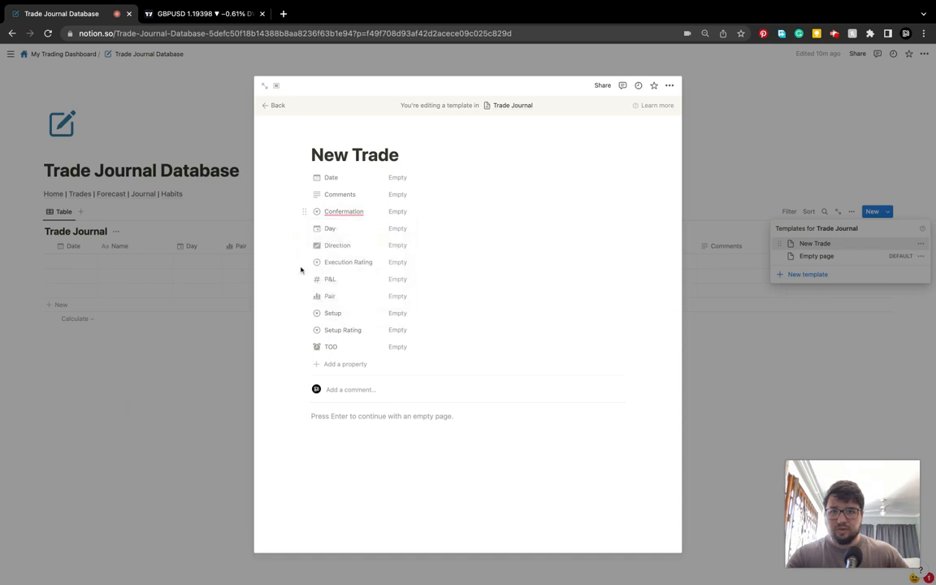
mouse_move(341, 215)
click(174, 381)
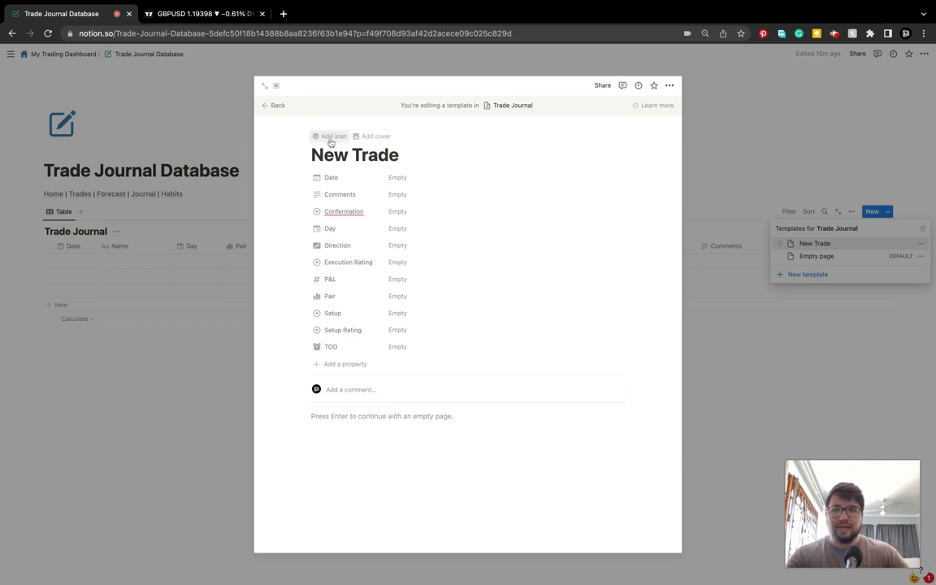
Give the New Trade template the blue circled checkmark icon, searching the icon library for "check".
click(328, 138)
click(278, 204)
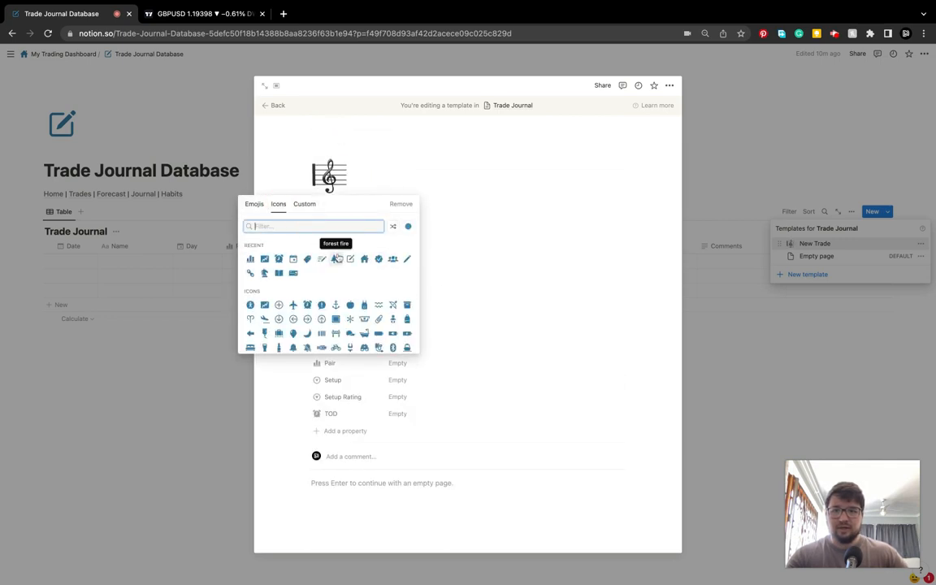
text(chek)
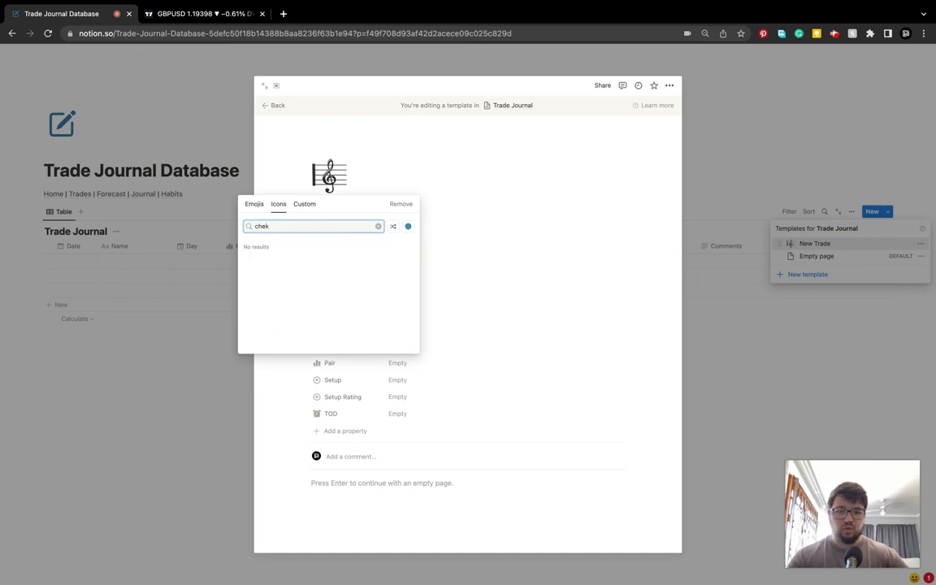
key(BackSpace)
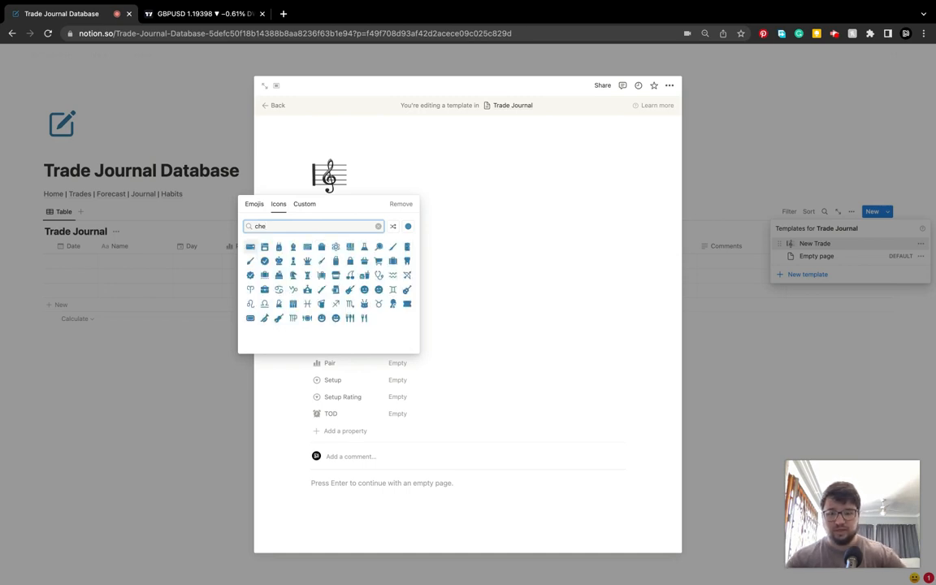
text(ck)
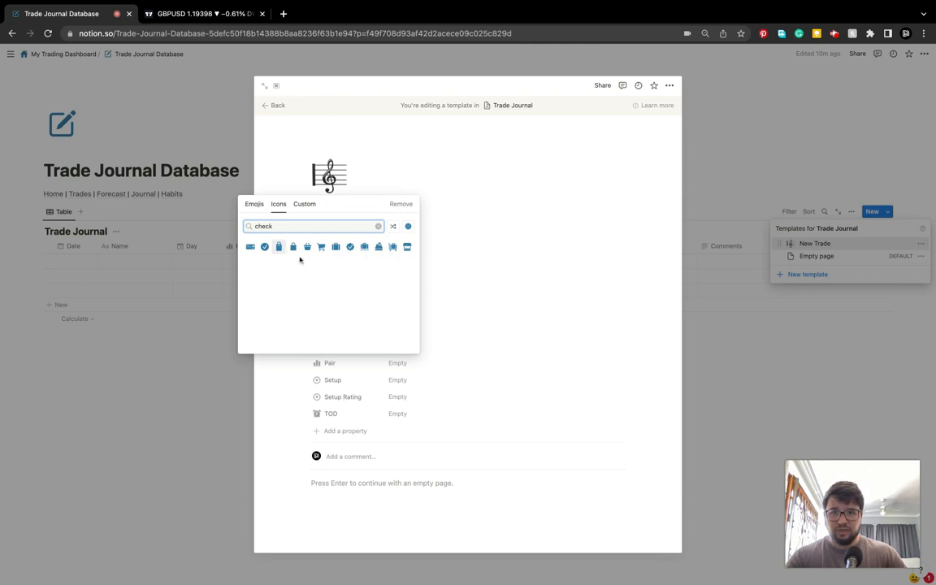
click(264, 246)
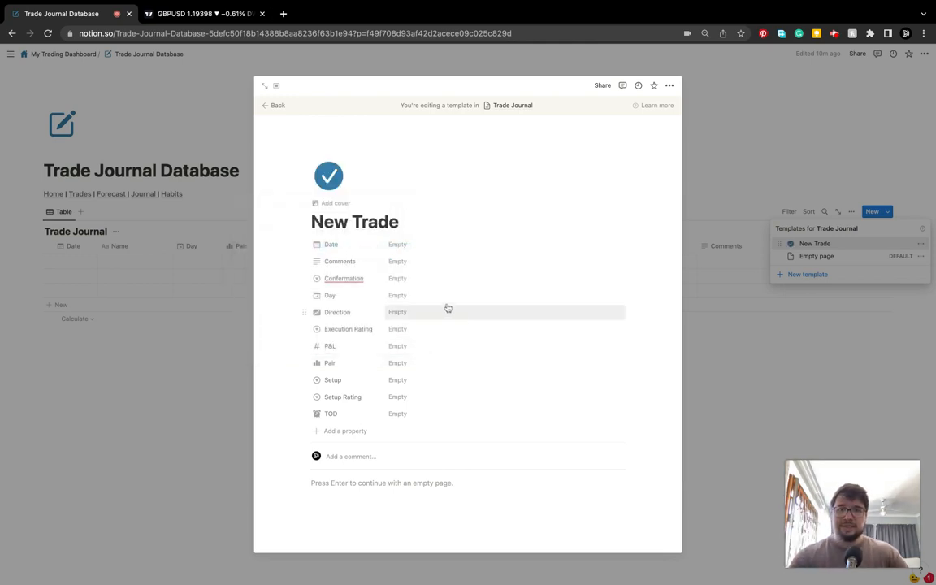
Add a cover to the New Trade template and set it to the dark ocean wave photo from an Unsplash search for "moody".
scroll(450, 346, down, 2)
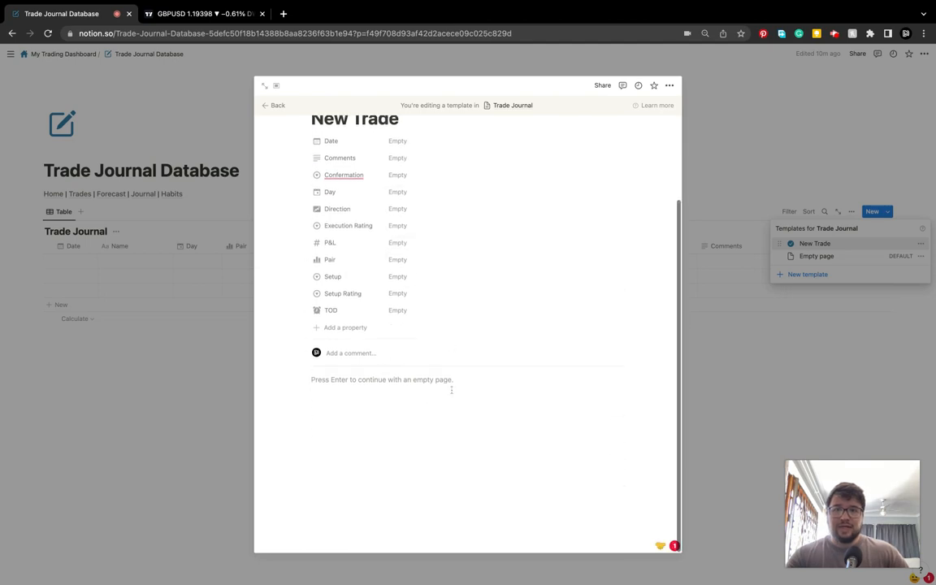
scroll(346, 439, up, 2)
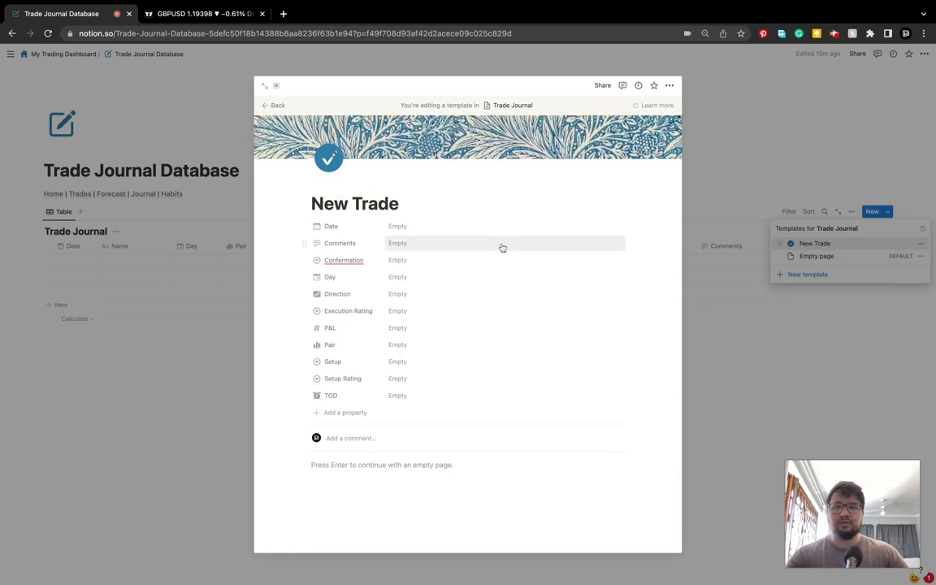
scroll(502, 246, up, 1)
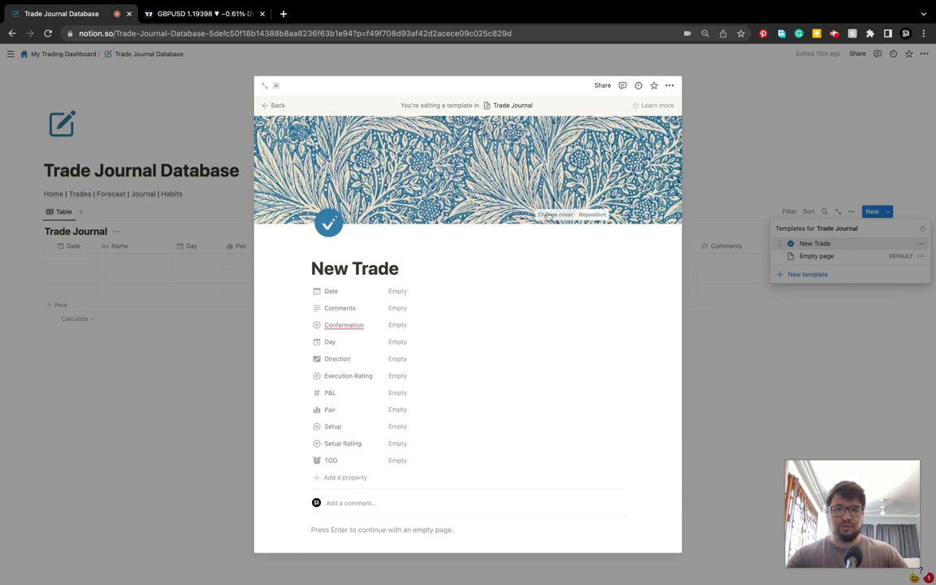
click(552, 215)
click(536, 231)
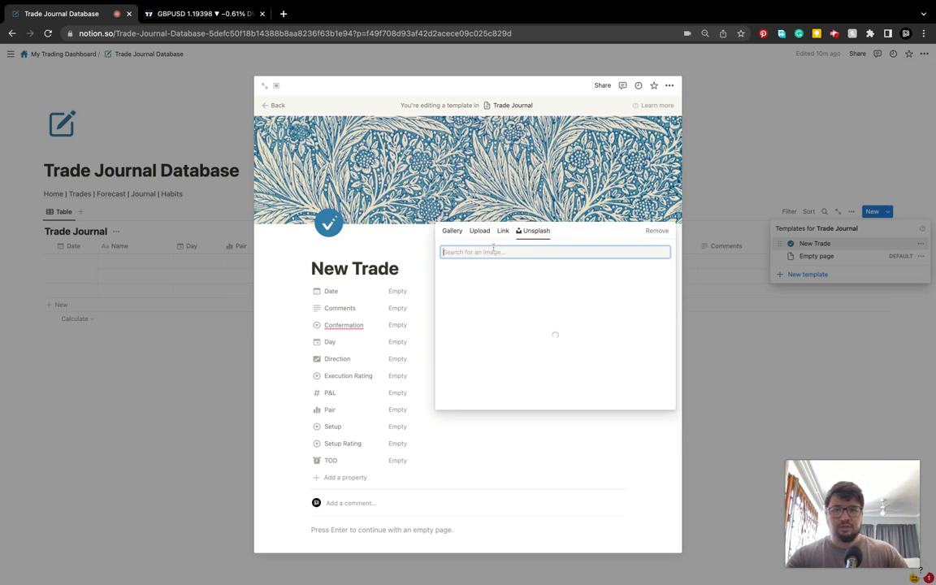
text(m)
key(BackSpace)
text(moody)
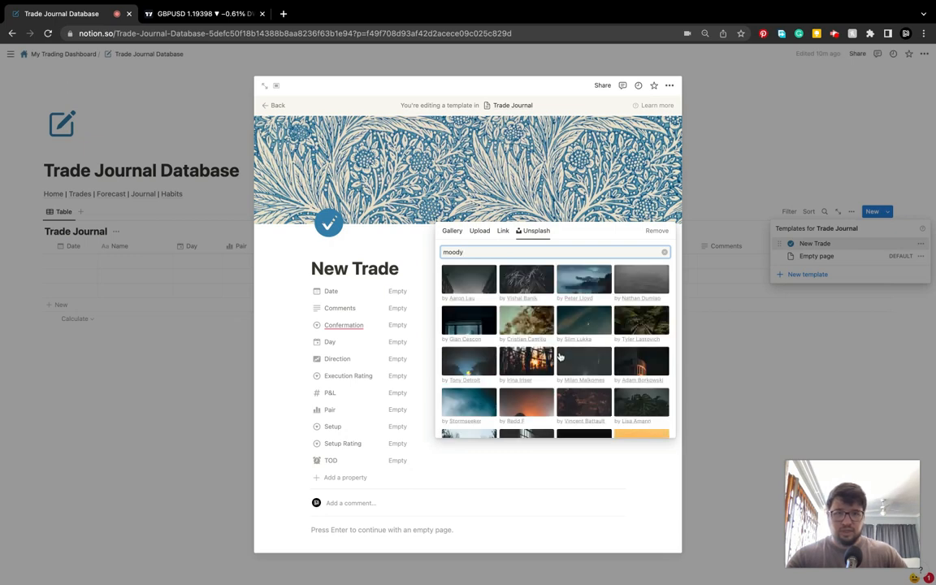
click(643, 285)
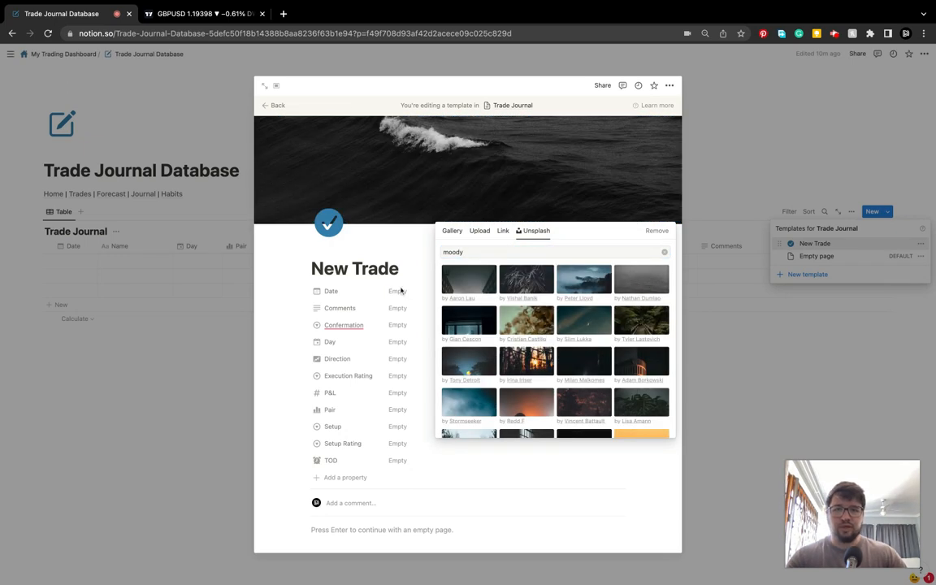
click(287, 267)
Add a Heading 2 reading "HTF (Daily, 4H)" to the body of the New Trade template.
scroll(380, 390, down, 3)
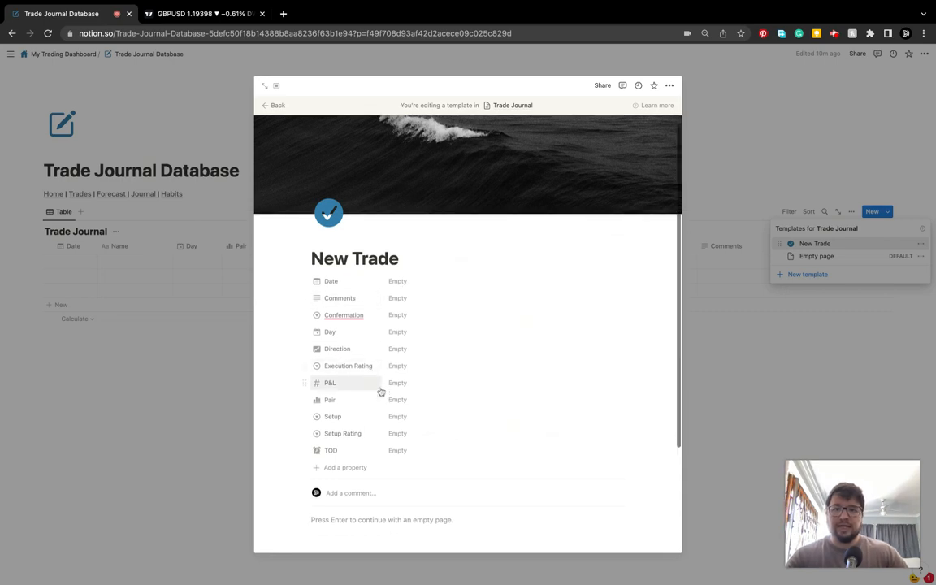
click(433, 415)
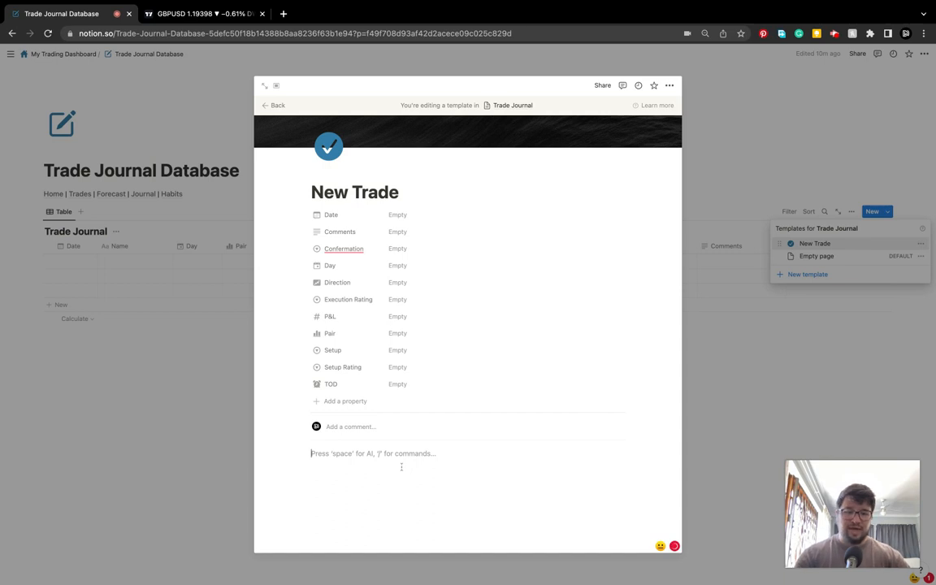
text(/h)
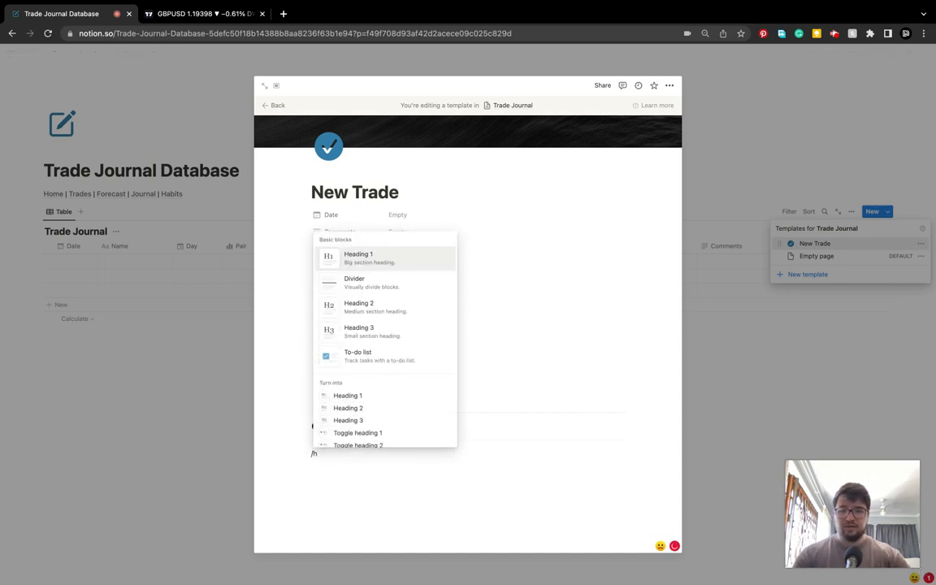
text(3)
key(BackSpace)
text(2)
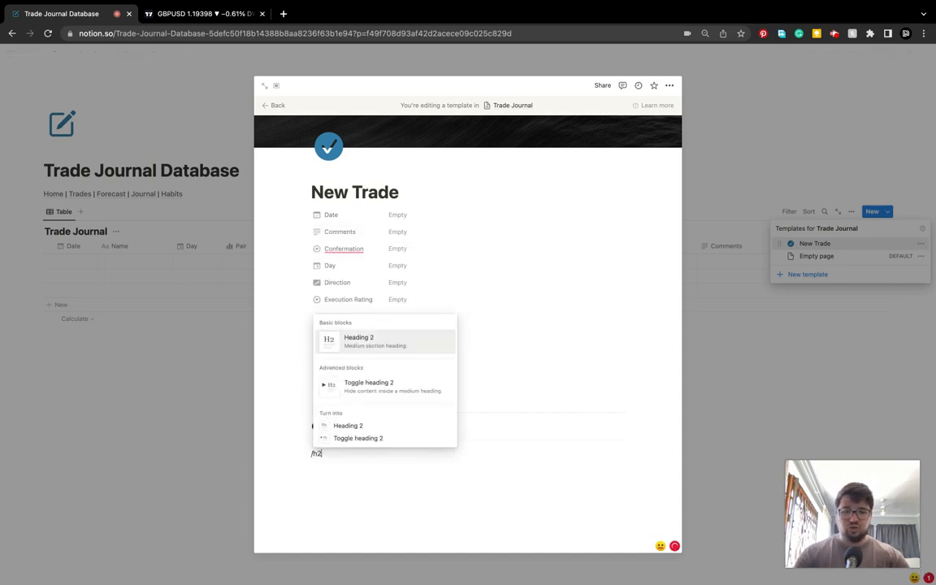
key(Return)
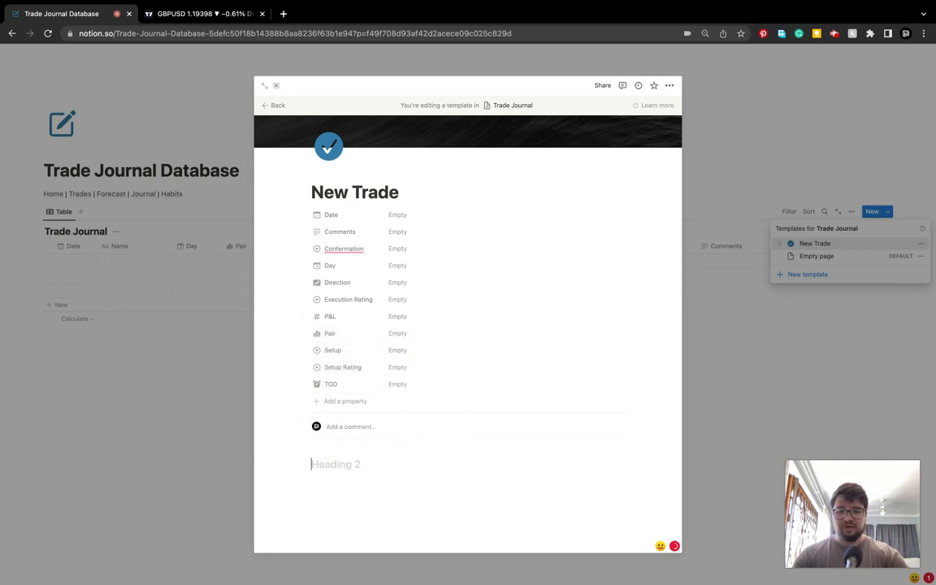
text(HTF (Daily, 4H)
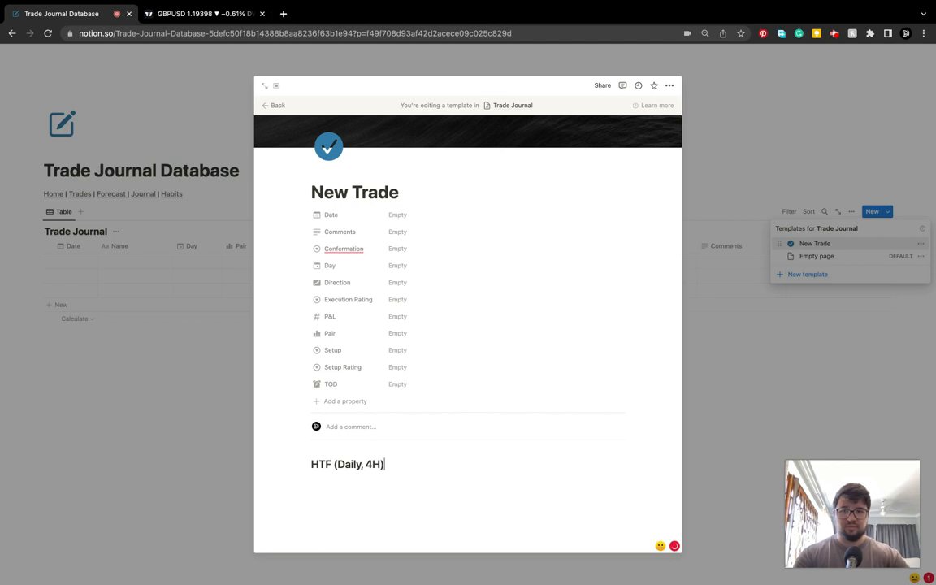
key(Return)
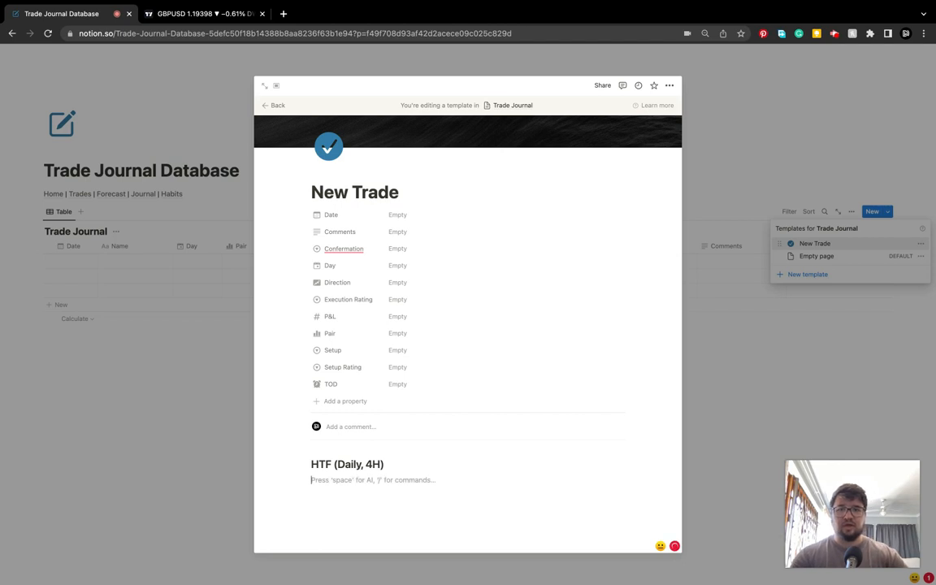
Leave empty lines under the HTF heading and add a Heading 2 reading "1H, 30m".
key(Return)
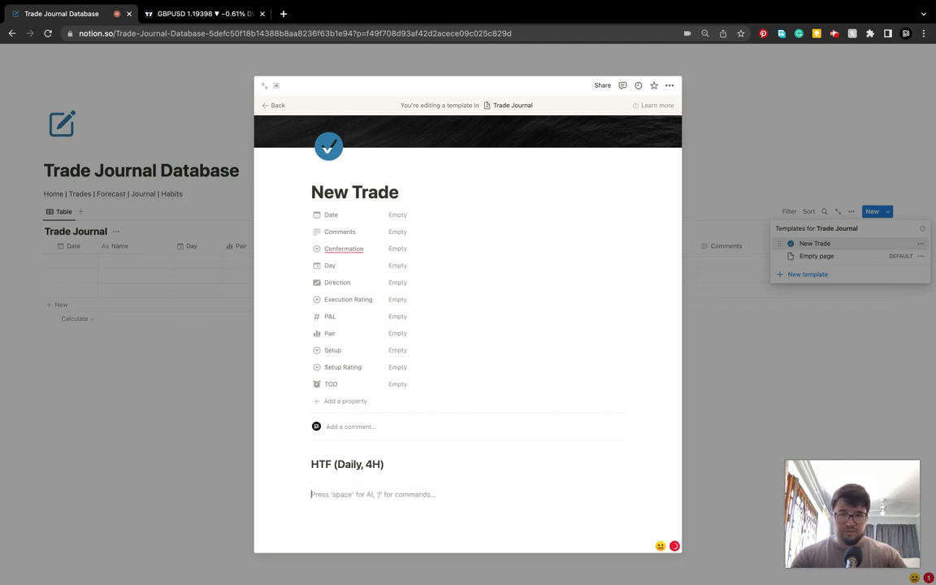
key(Return)
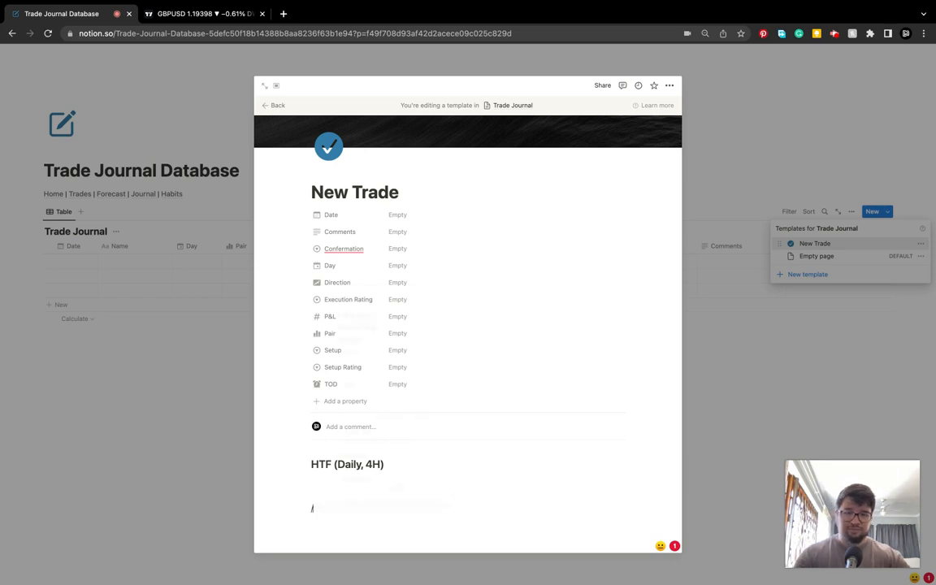
text(/)
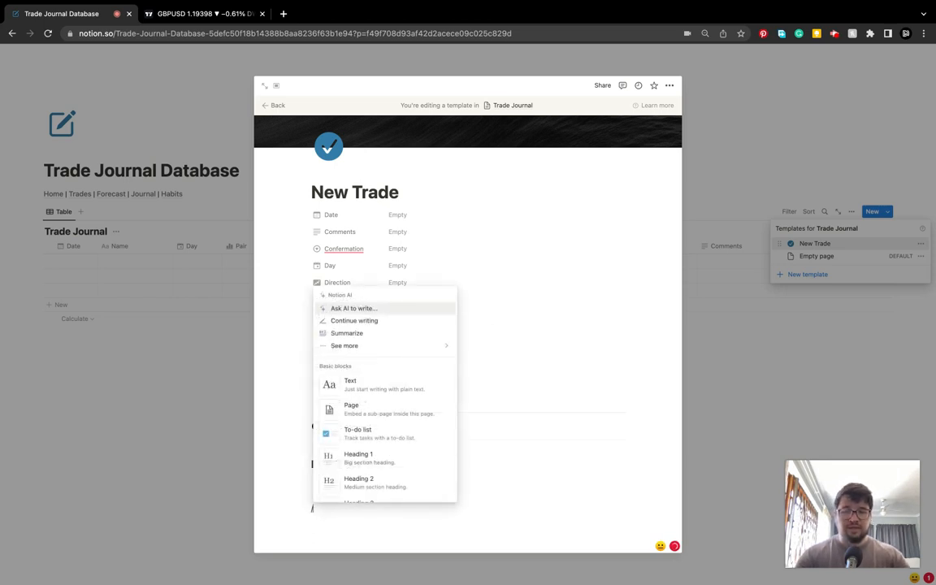
text(h2)
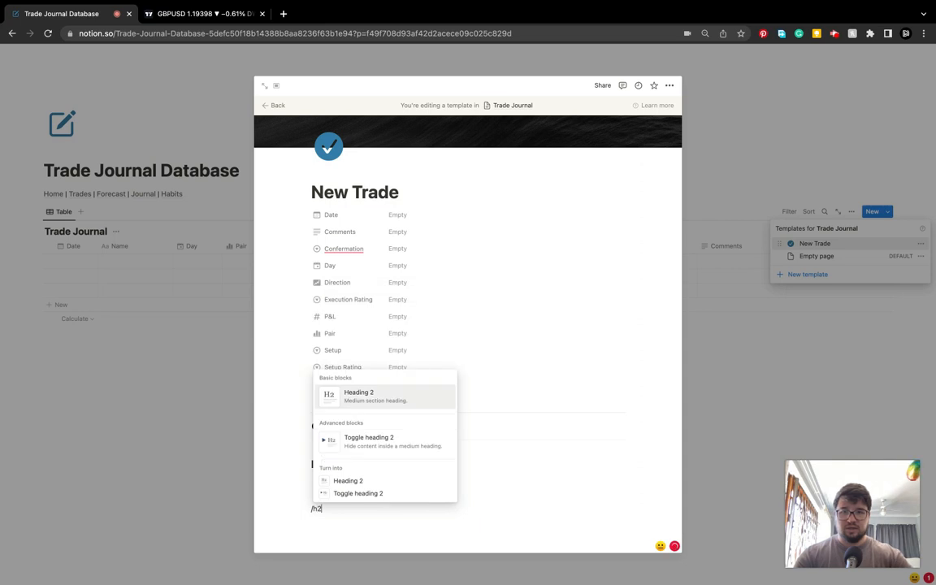
key(Return)
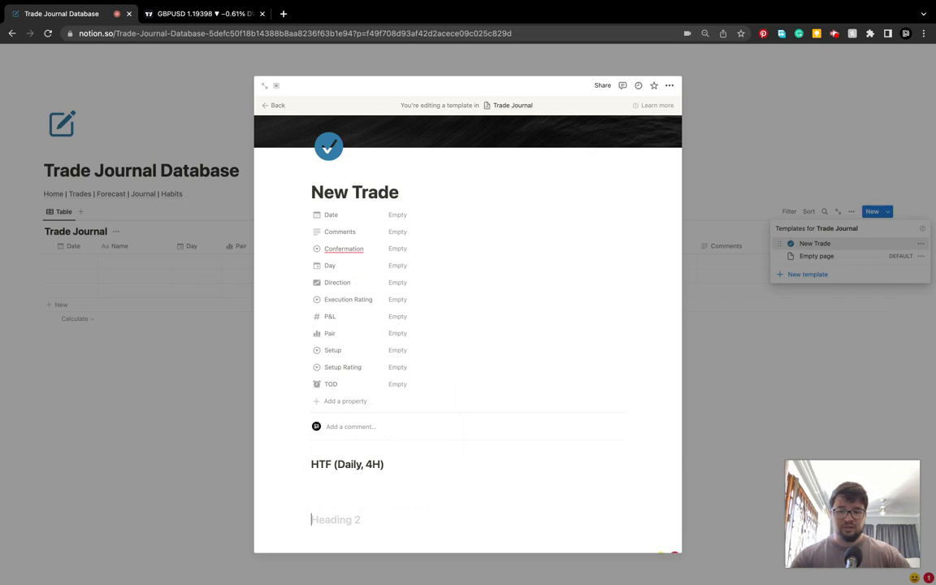
text(1H, 30m)
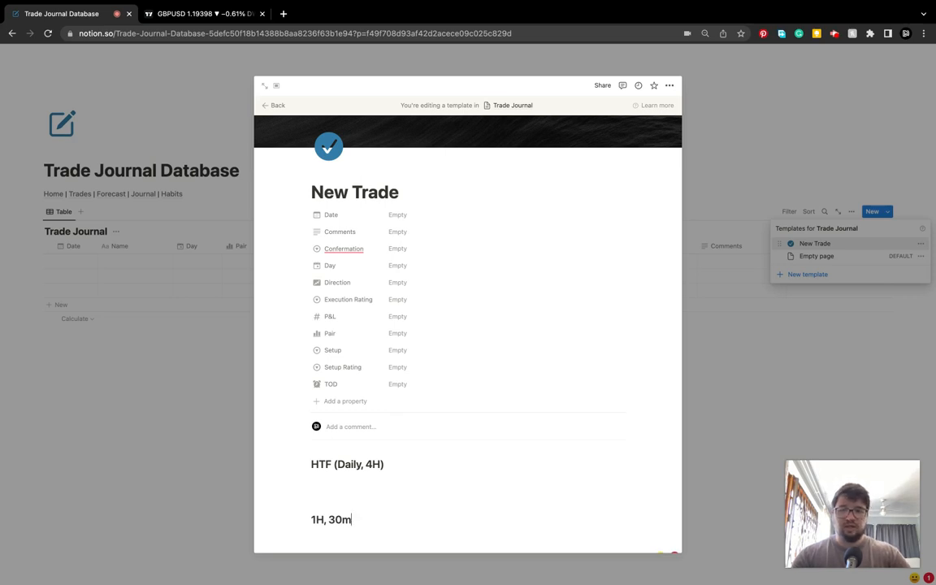
Insert another Heading 2 below the 1H heading and begin its text with "LTF (".
key(Return)
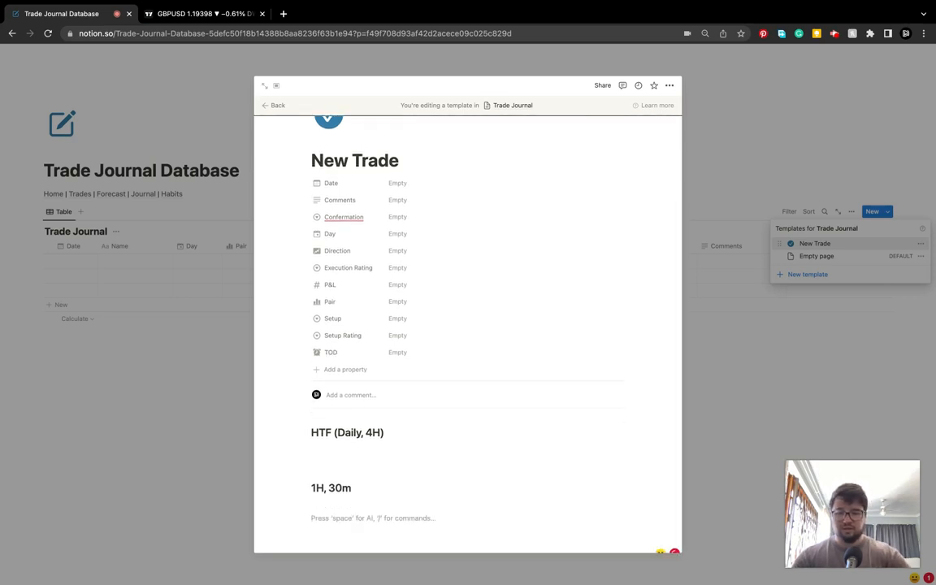
text(/h2)
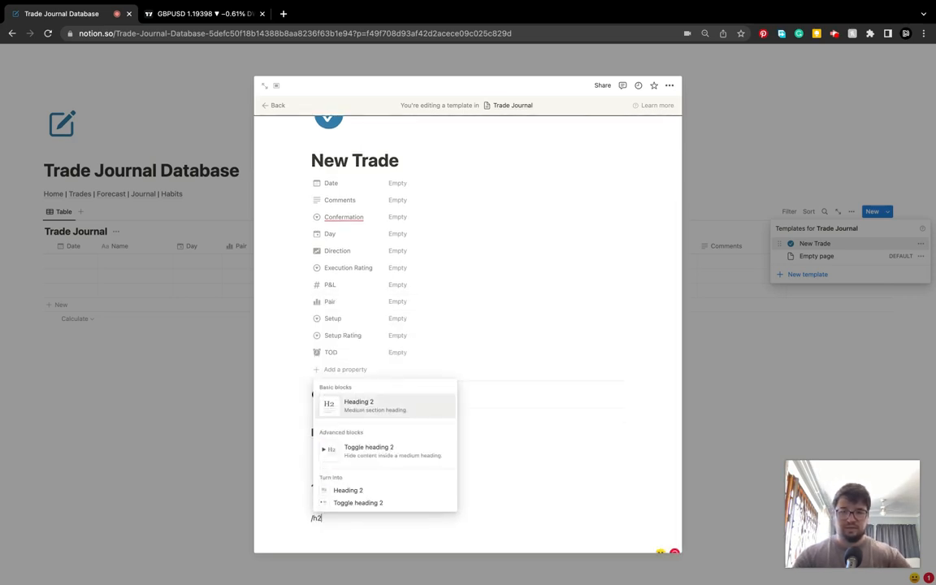
key(Return)
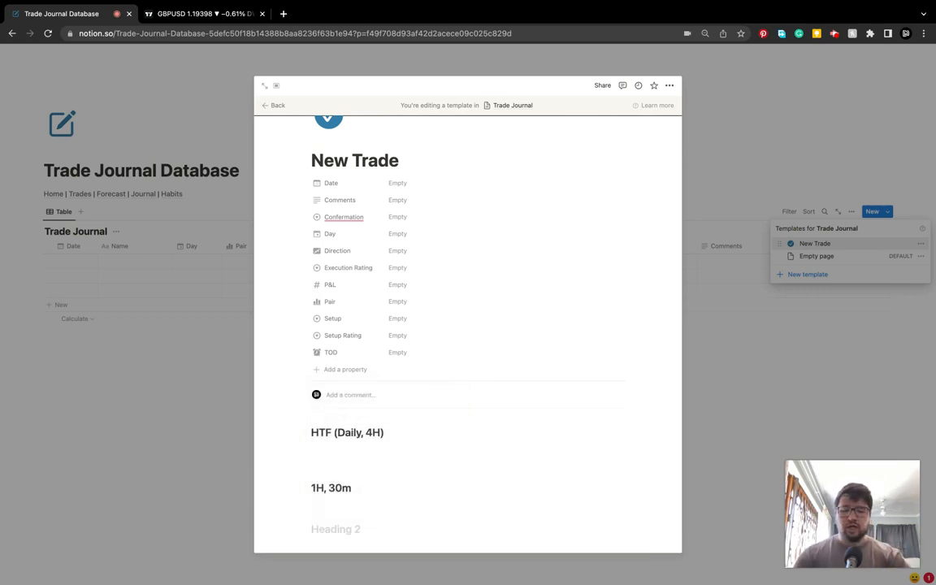
text(LTF ()
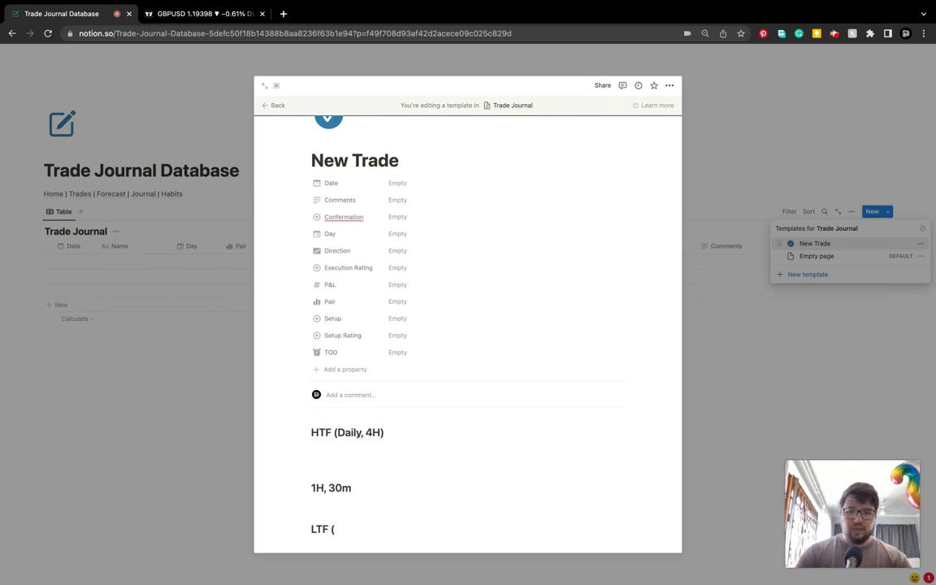
Change the timeframe in the 1H heading so that it reads "1H, 15m".
click(342, 489)
key(BackSpace)
key(BackSpace)
text(14)
key(BackSpace)
text(5)
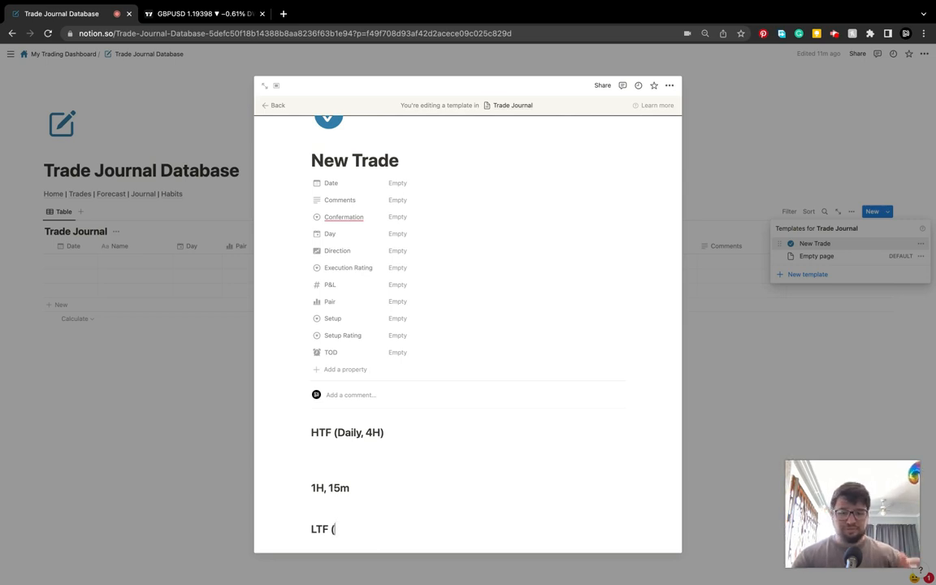
Complete the last heading as "LTF (5M - 1M)" and insert an empty line under the "1H, 15m" heading.
text(5M - 1M)
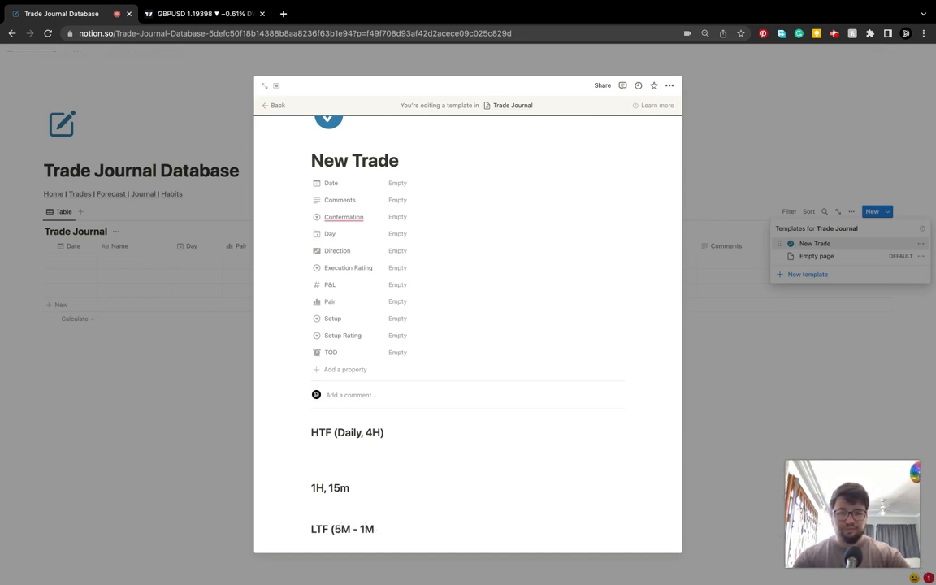
scroll(384, 472, down, 1)
click(384, 472)
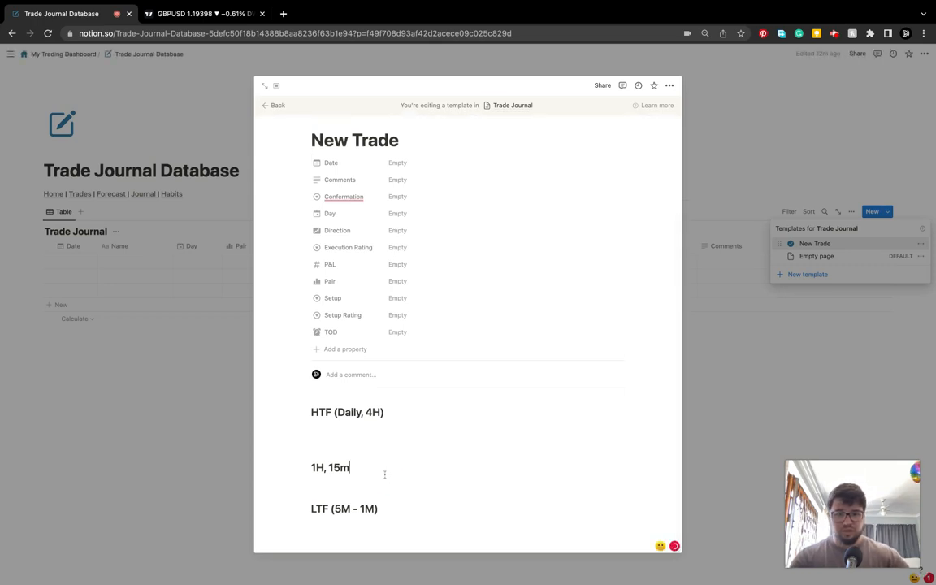
key(Return)
scroll(384, 463, down, 1)
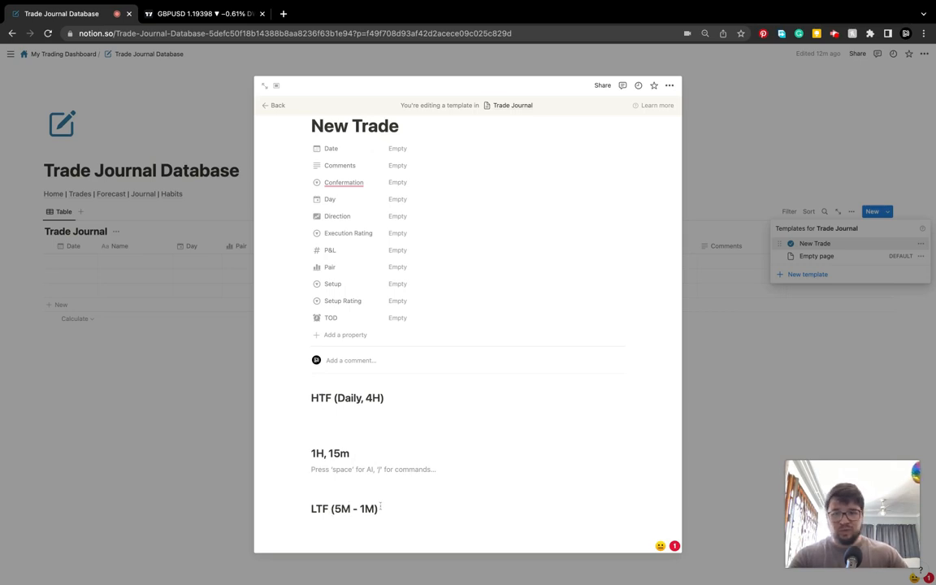
Extend the LTF heading so that it reads "LTF (5M - 1M) Entries".
click(352, 526)
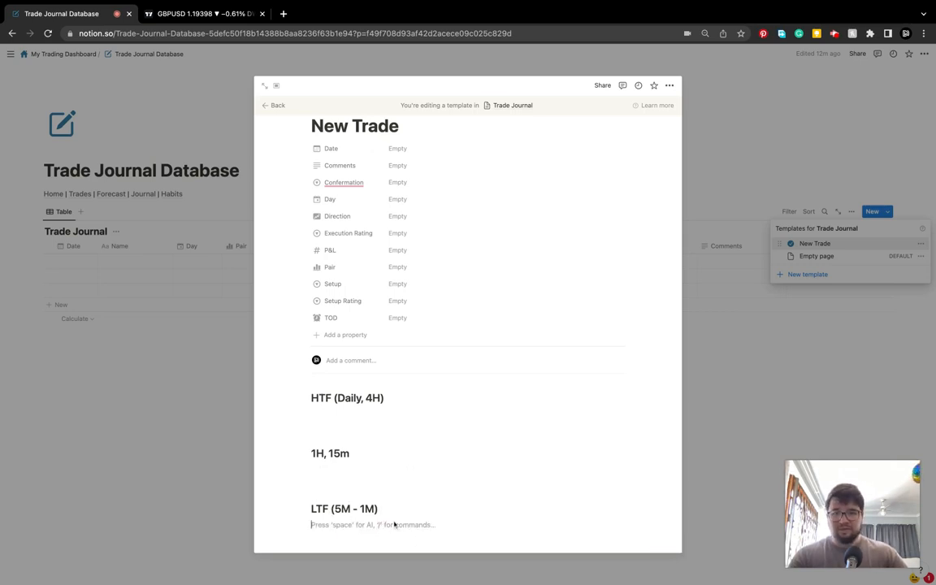
click(385, 509)
text(-)
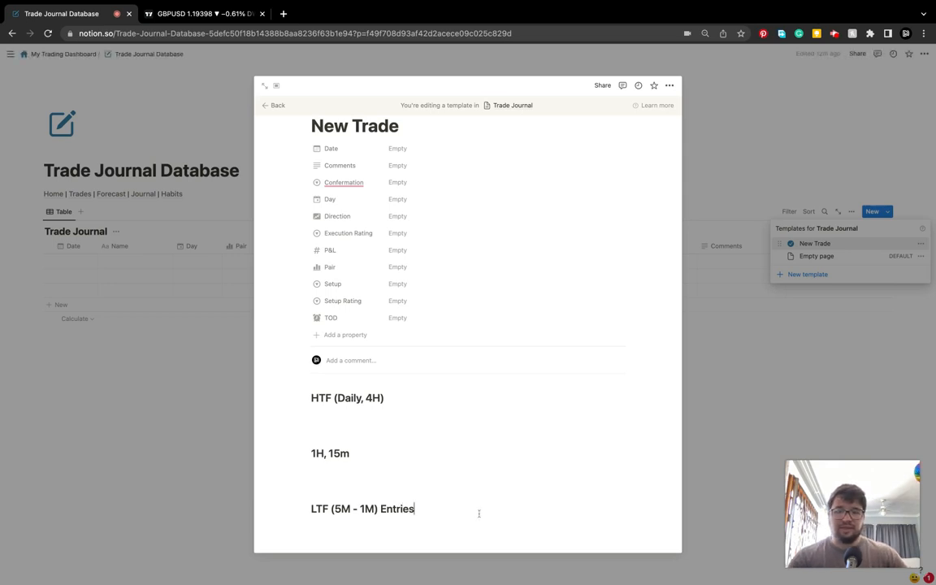
Leave empty space under the LTF heading and add a Heading 3 reading "Summary".
key(Return)
scroll(478, 512, down, 1)
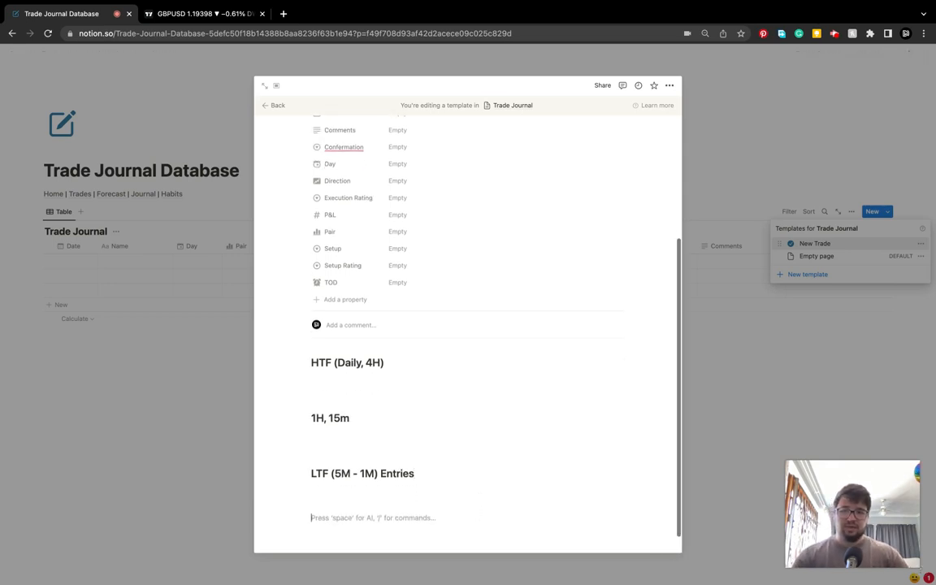
text(/h)
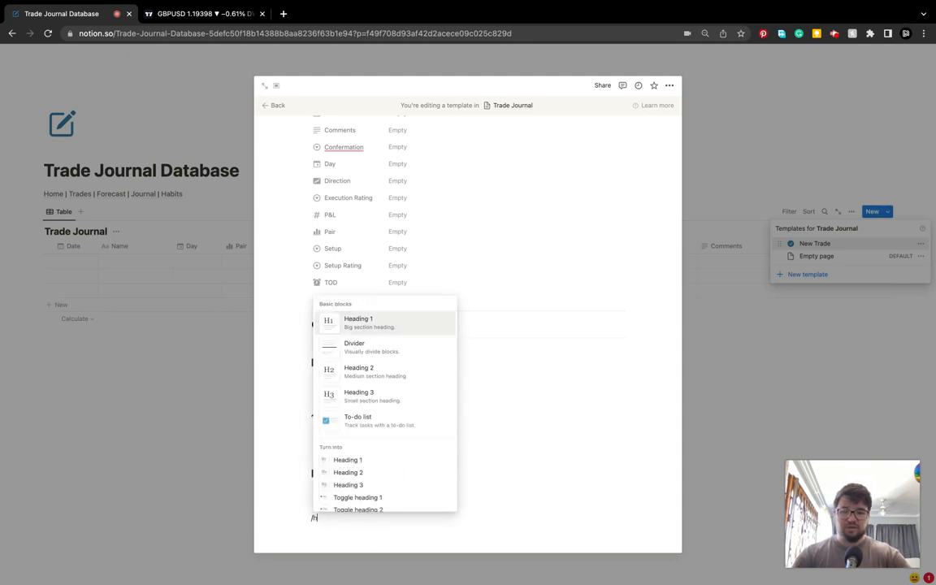
text(4)
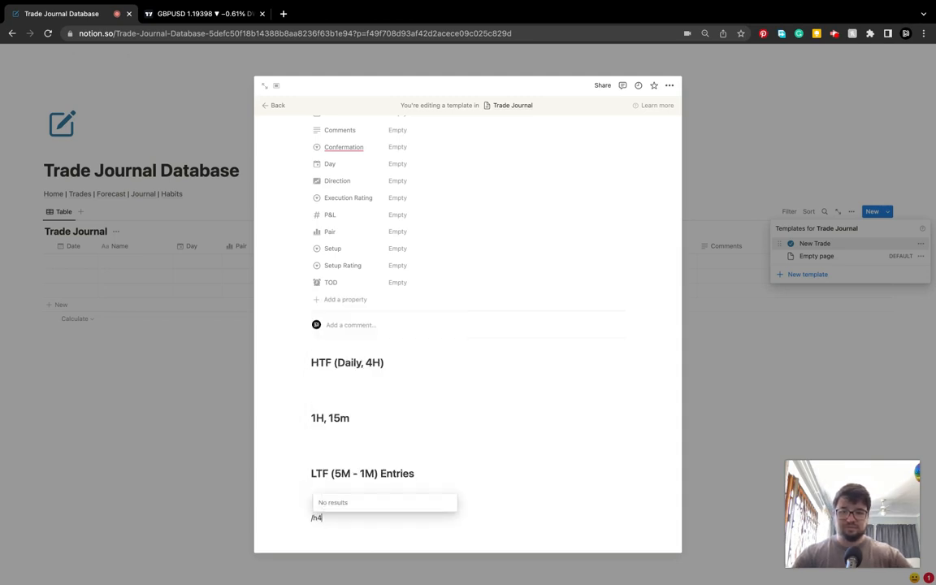
key(BackSpace)
text(3)
key(Return)
text(Summ,)
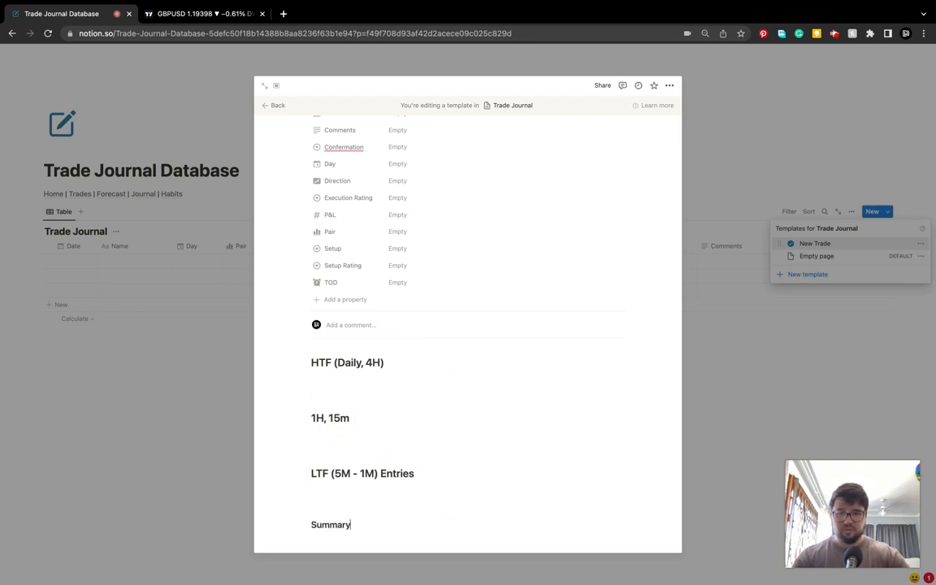
scroll(372, 466, down, 1)
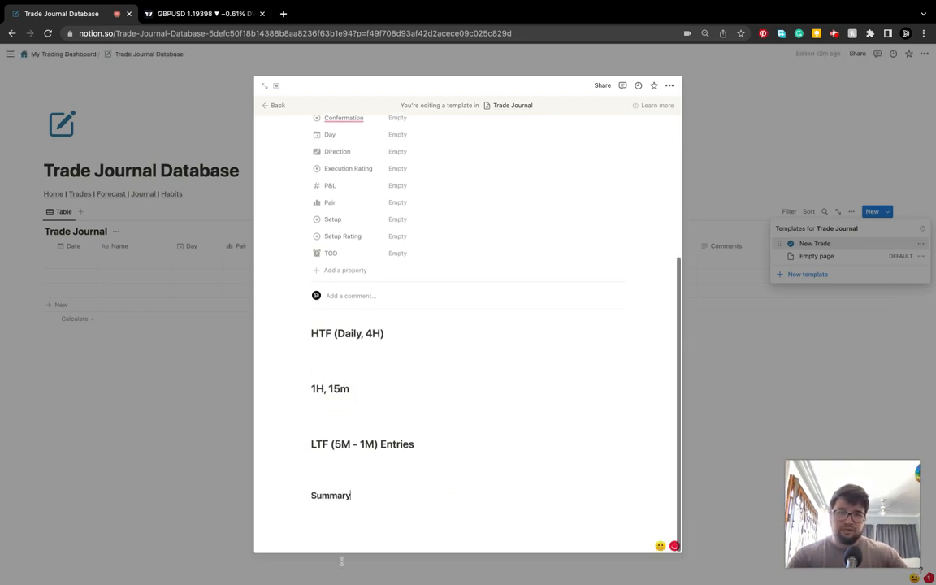
scroll(361, 430, up, 5)
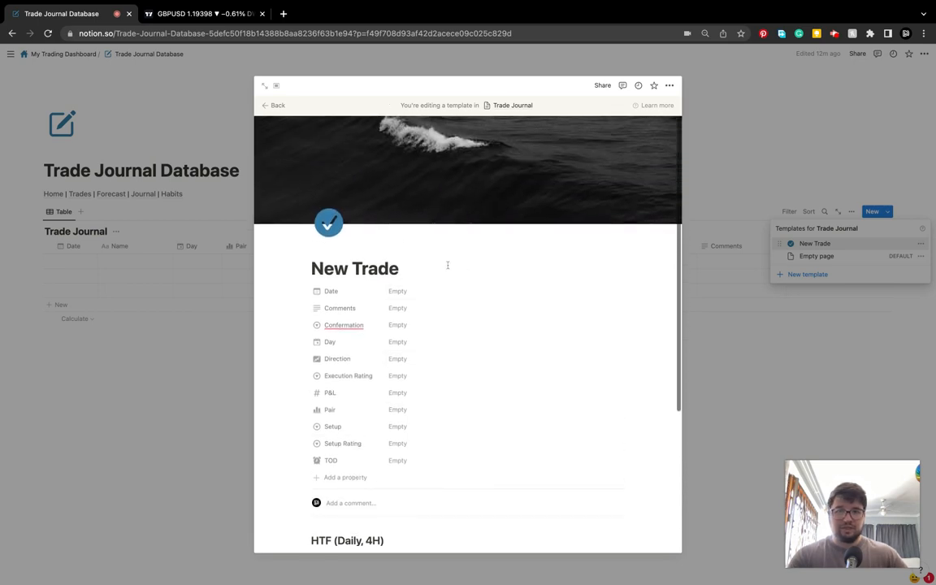
Leave the template editor and set the date of the first table row to 24/02/2023.
click(267, 105)
click(446, 406)
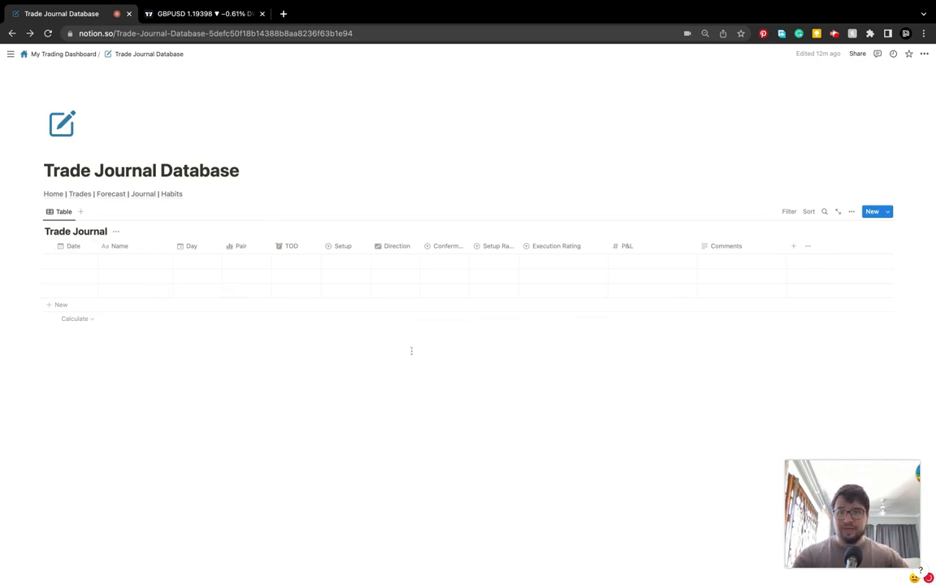
click(80, 260)
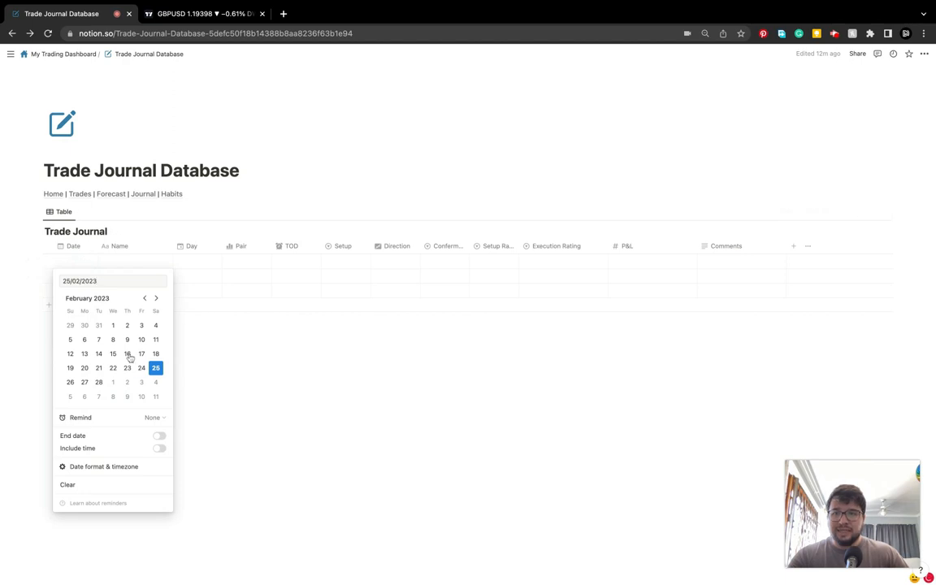
click(141, 368)
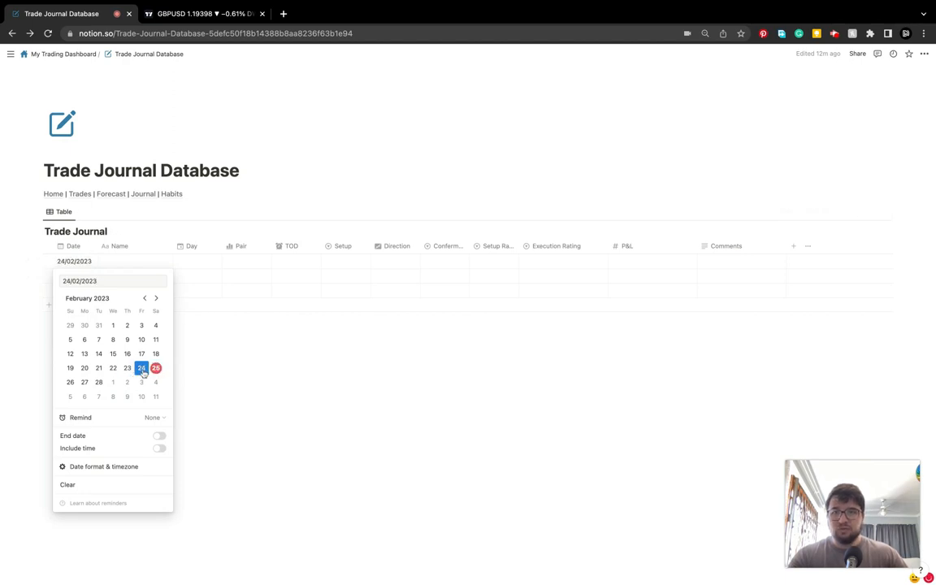
click(322, 414)
click(135, 260)
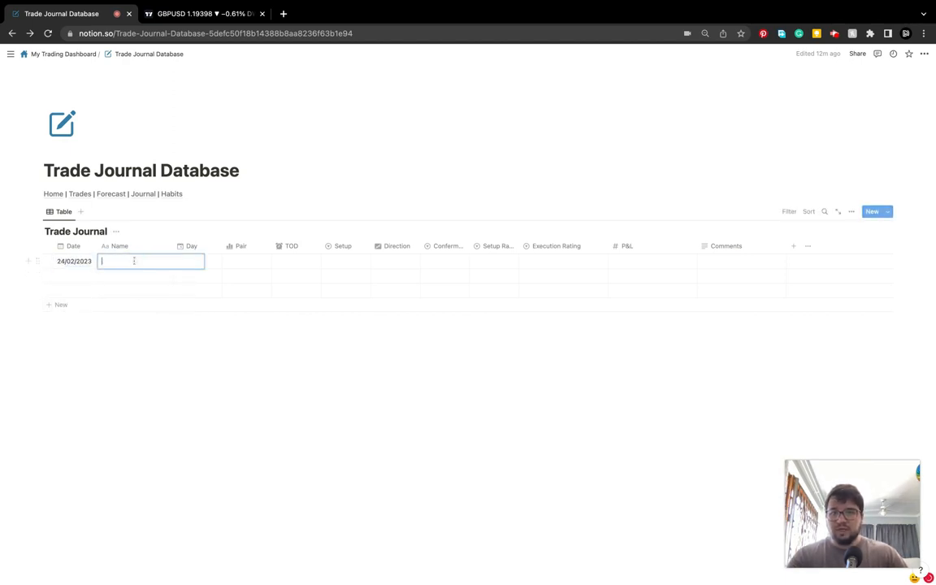
key(Escape)
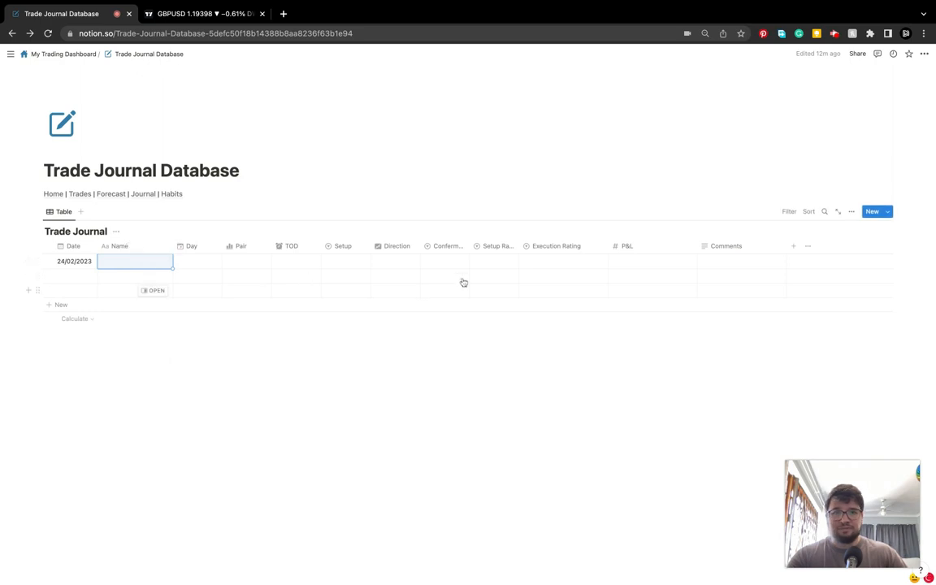
Add an entry from the New Trade template, move it below the dated row and clear its name.
click(887, 213)
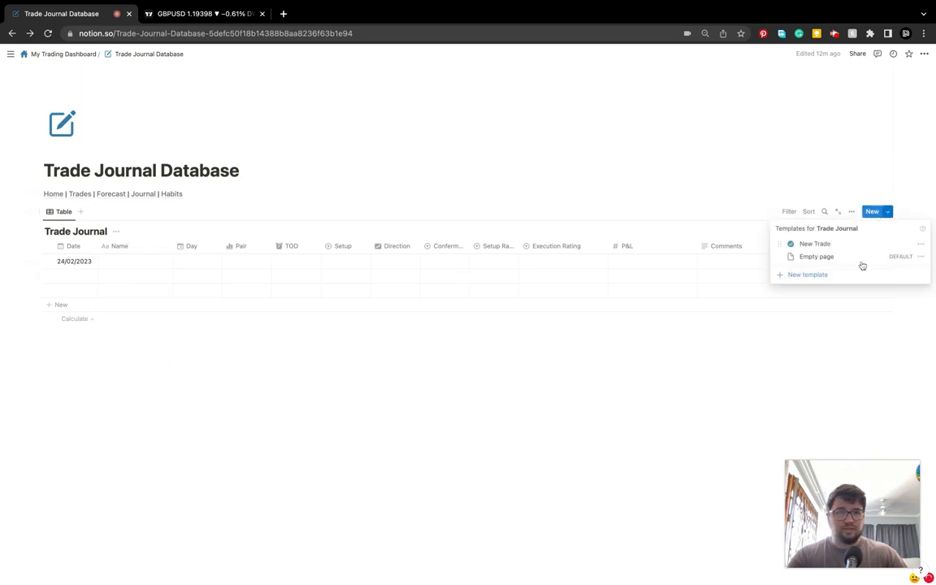
click(810, 245)
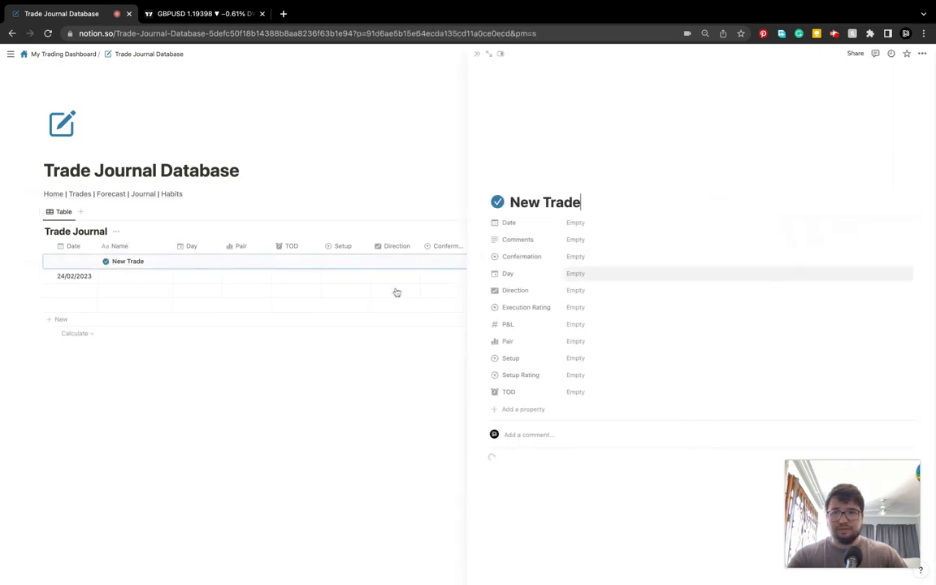
click(130, 359)
drag(40, 275, 38, 258)
click(100, 275)
drag(153, 276, 77, 276)
key(BackSpace)
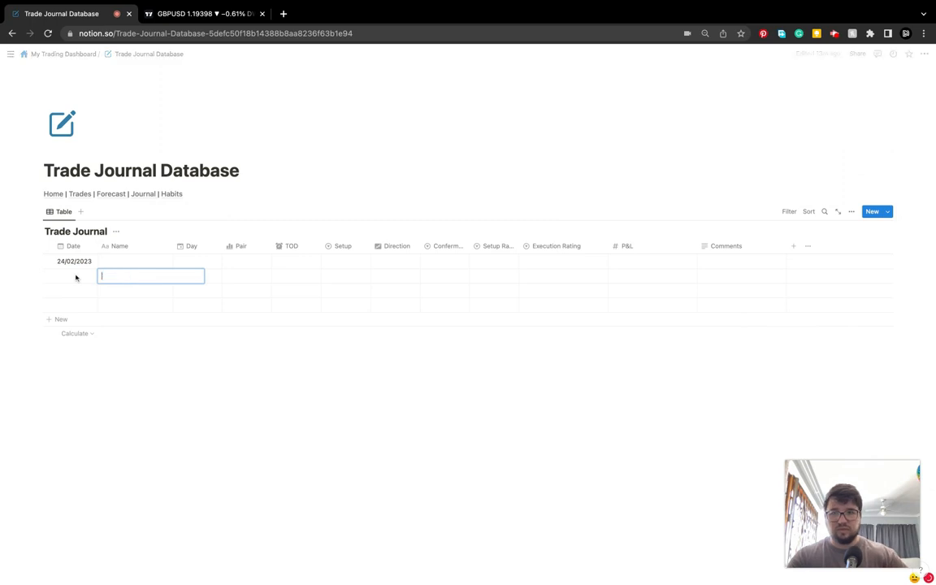
key(Escape)
Open the page of the 24/02/2023 row, apply the New Trade template to it and return to the table.
click(136, 262)
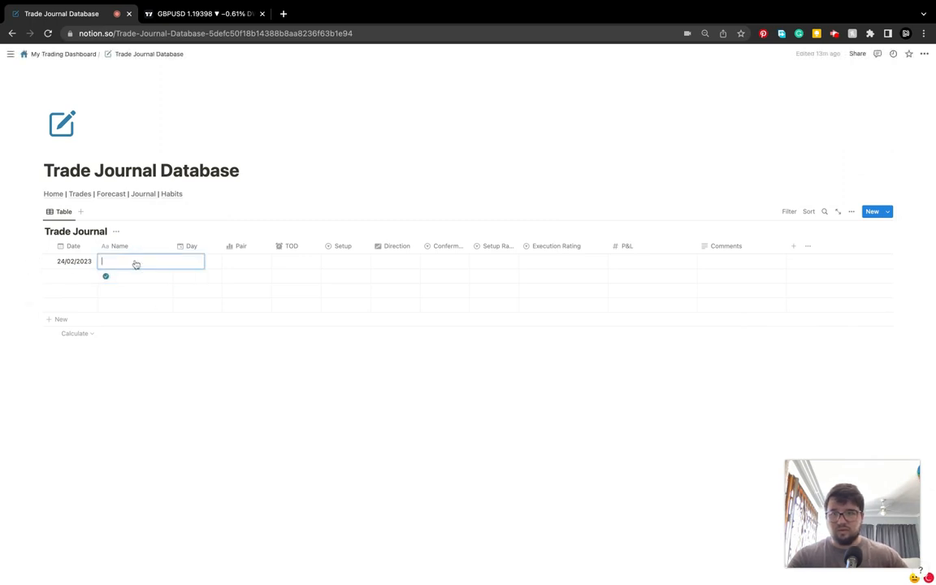
click(142, 311)
click(153, 261)
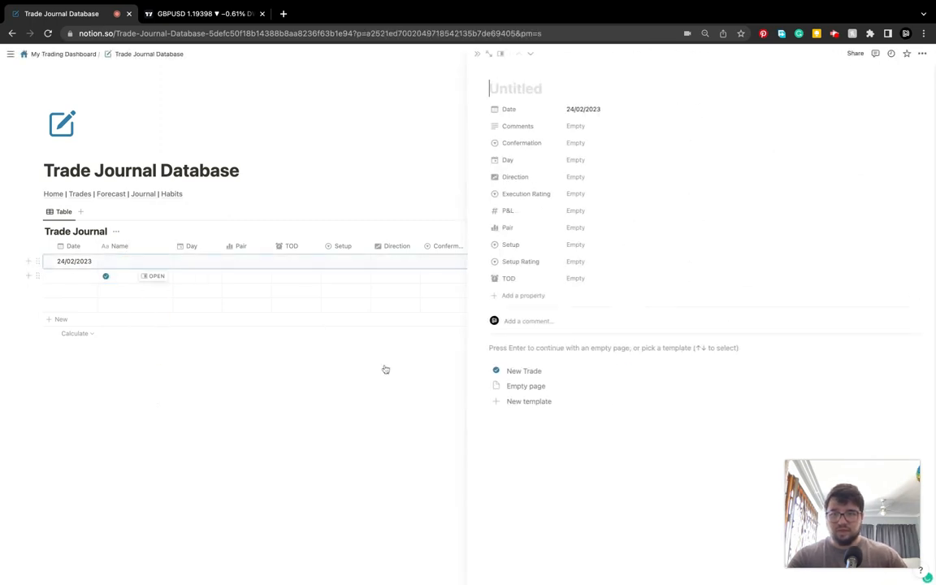
click(532, 370)
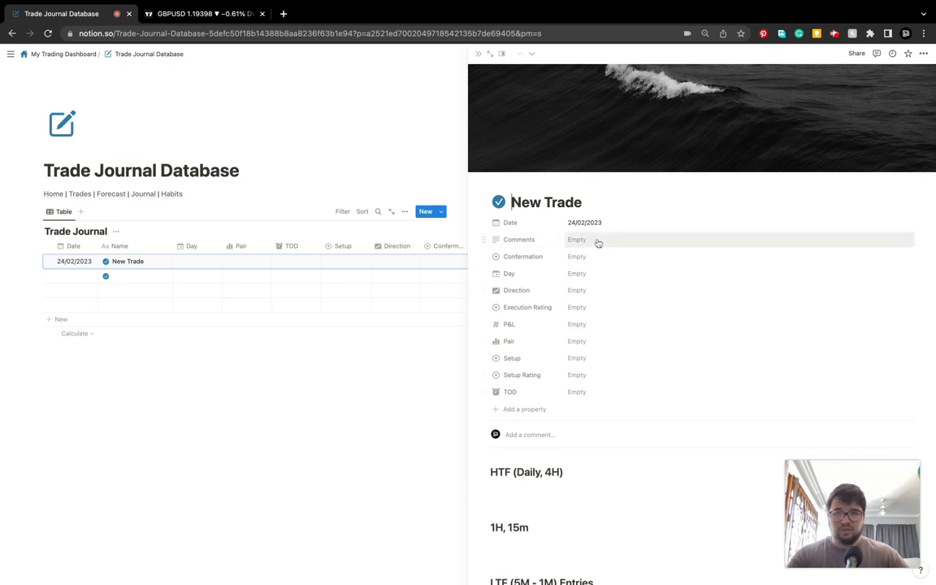
click(289, 350)
In the New Trade row, set Day to Friday, Pair to GBPUSD, TOD to 9:00-9:30 and Setup to Continuation.
click(192, 264)
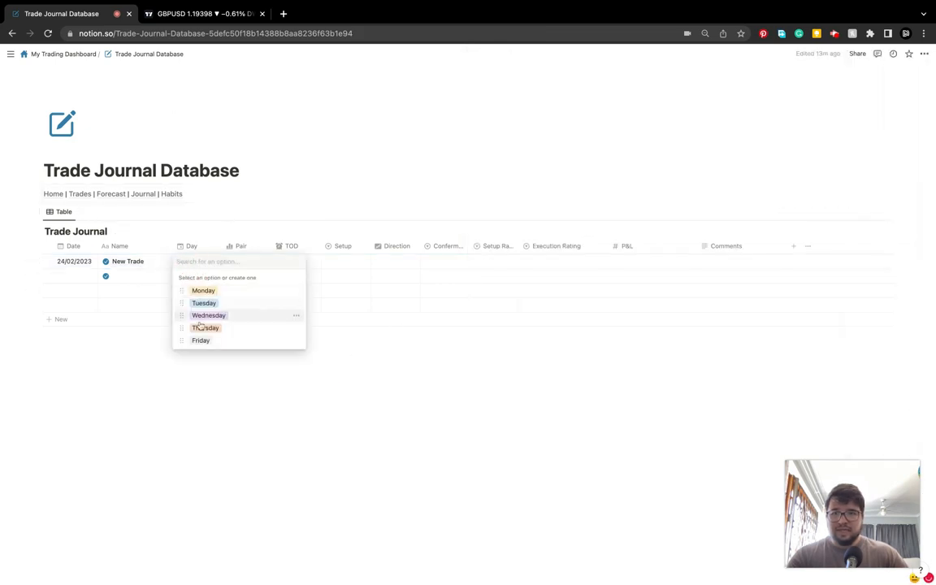
click(210, 339)
click(246, 264)
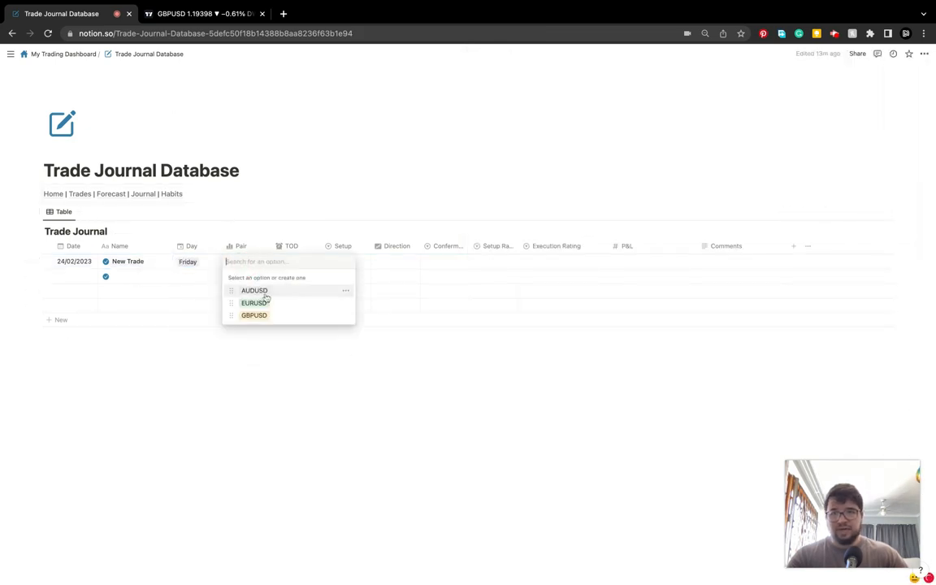
click(264, 322)
click(297, 262)
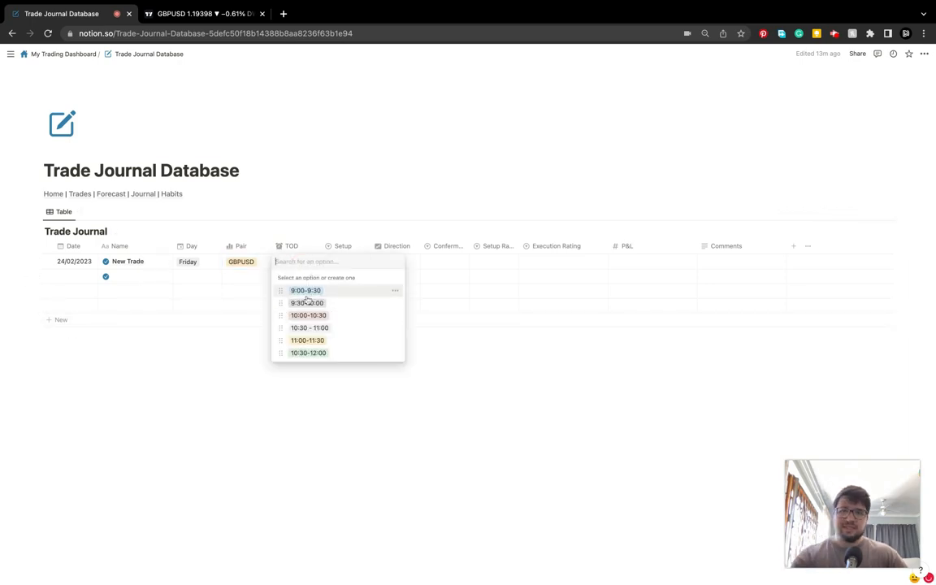
click(304, 290)
click(353, 263)
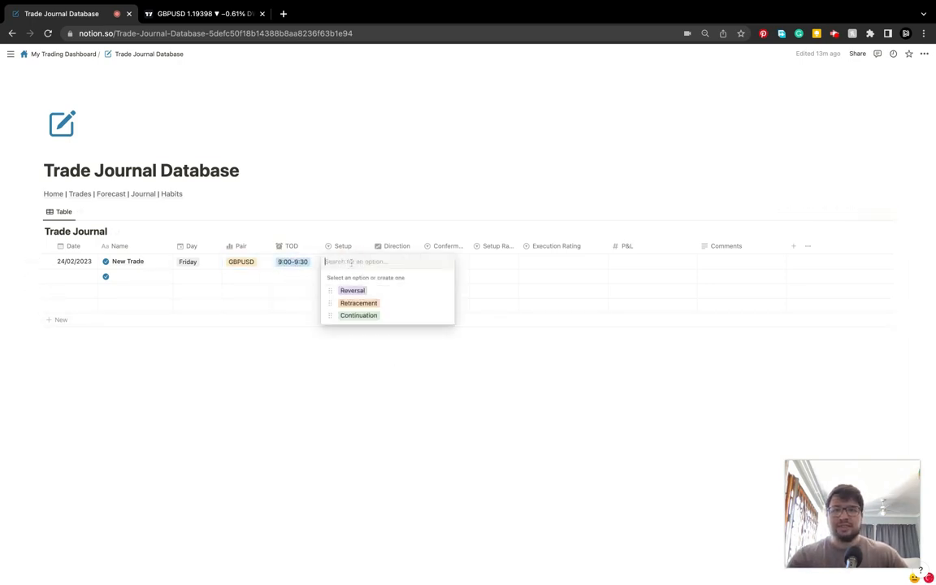
click(366, 318)
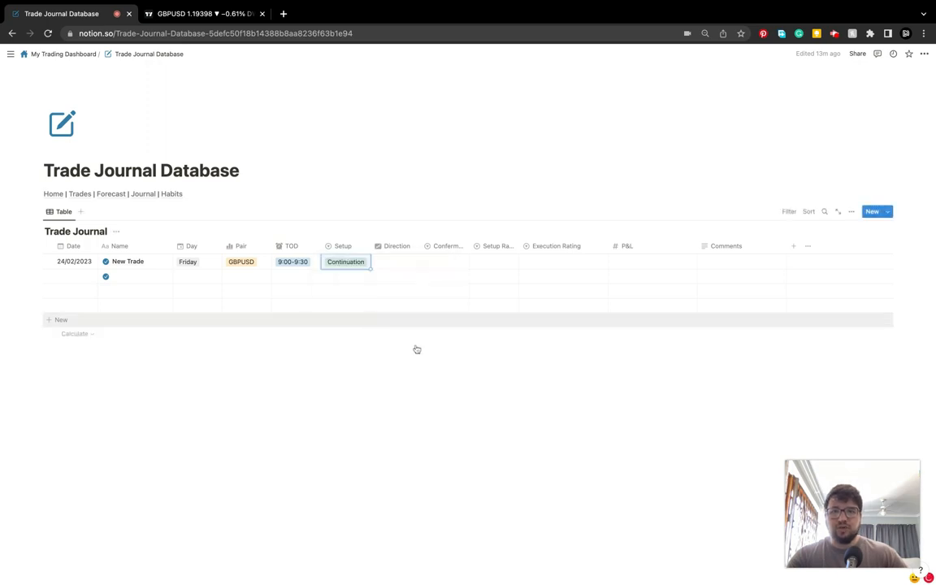
Set the trade's Direction to Short, Confermation to Yes, Setup Rating to A Setup and Execution Rating to B Executed, leaving P&L empty.
click(392, 261)
click(400, 291)
click(449, 264)
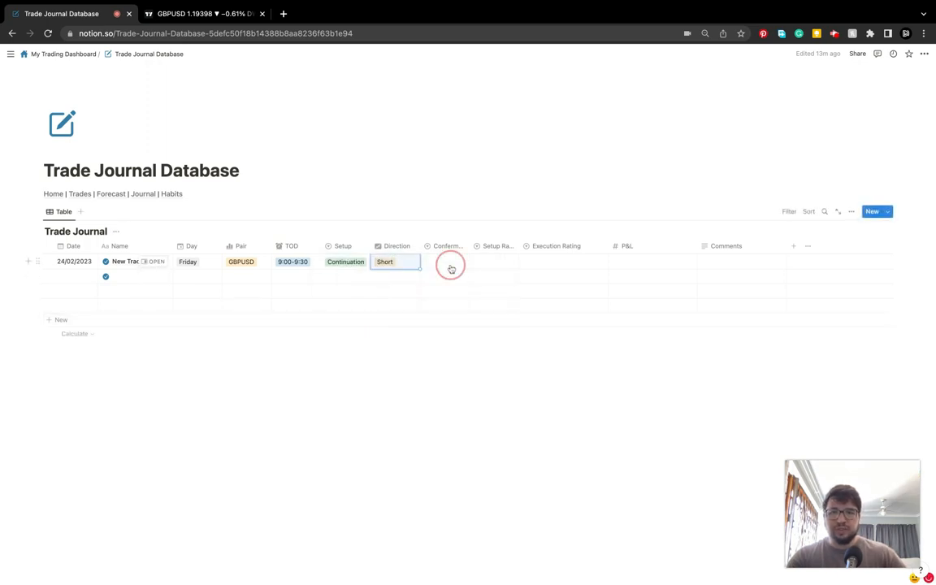
click(449, 304)
click(493, 264)
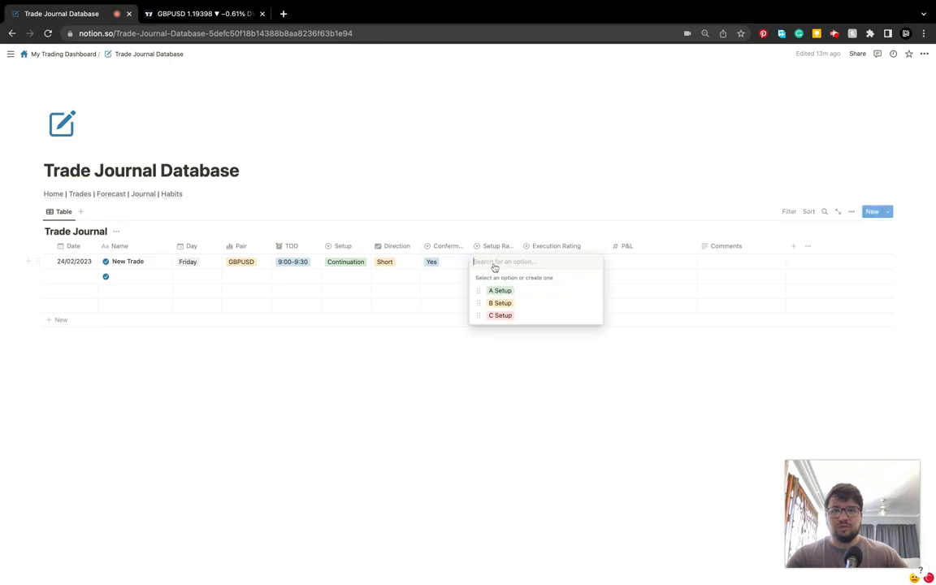
click(501, 290)
click(549, 263)
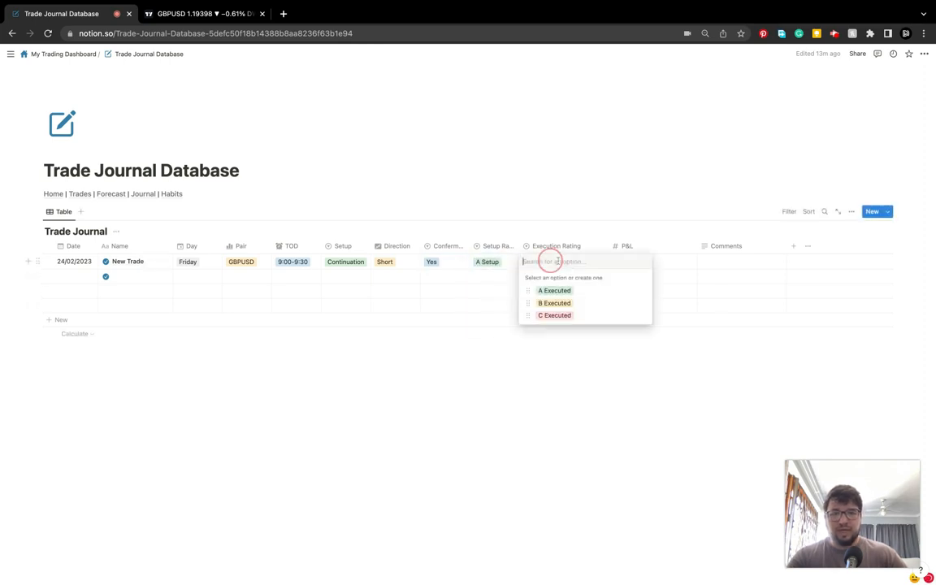
click(549, 304)
click(641, 266)
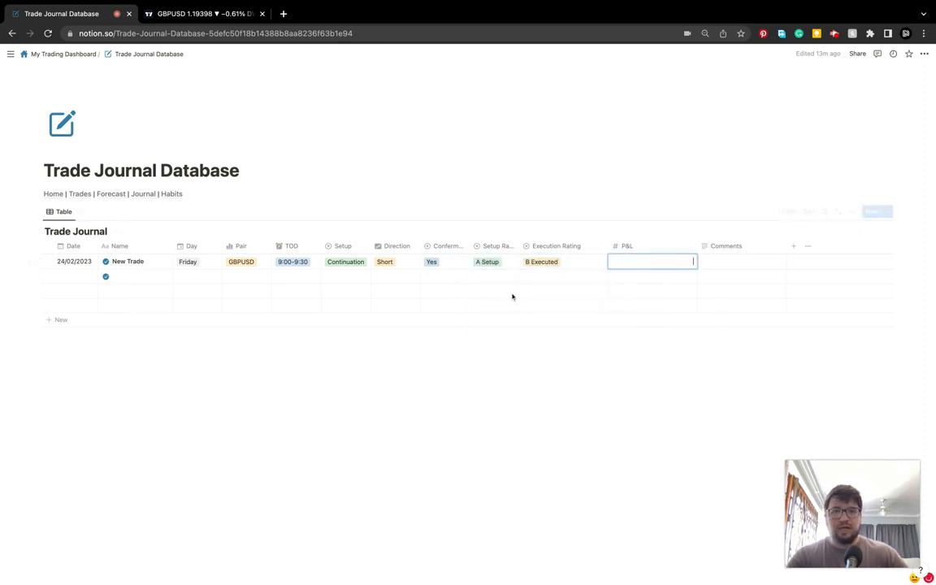
click(449, 377)
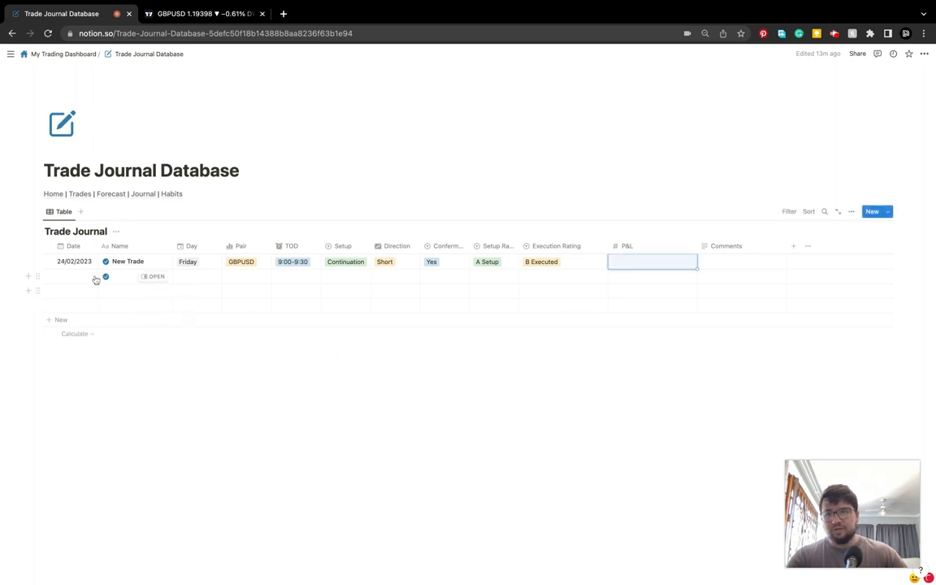
Delete the unnamed row below the trade and open the New Trade entry at its timeframe headings.
click(49, 276)
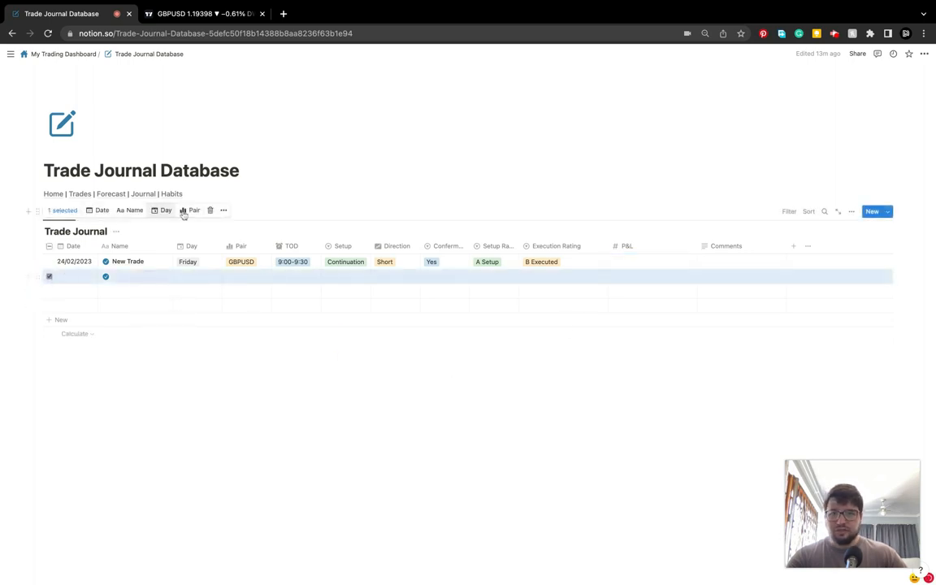
click(211, 212)
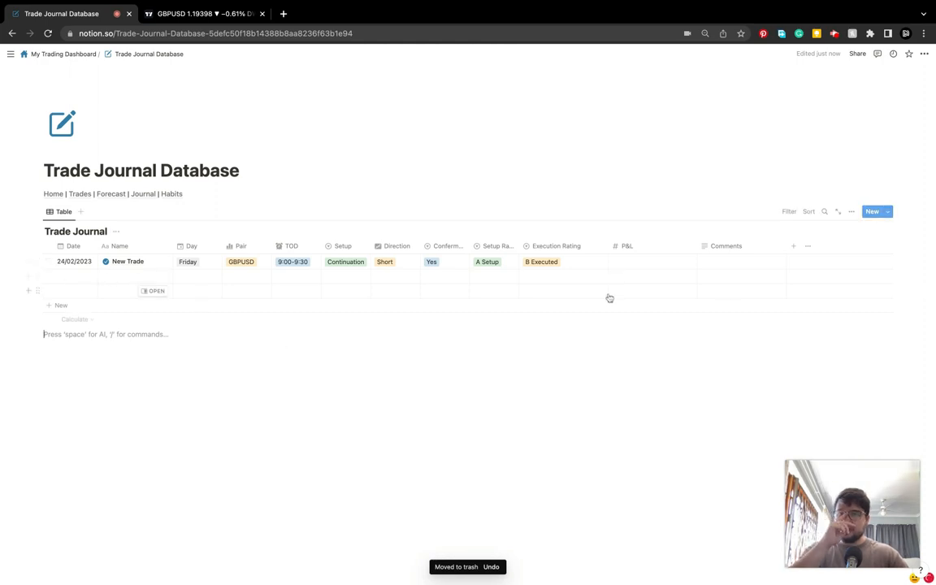
click(152, 266)
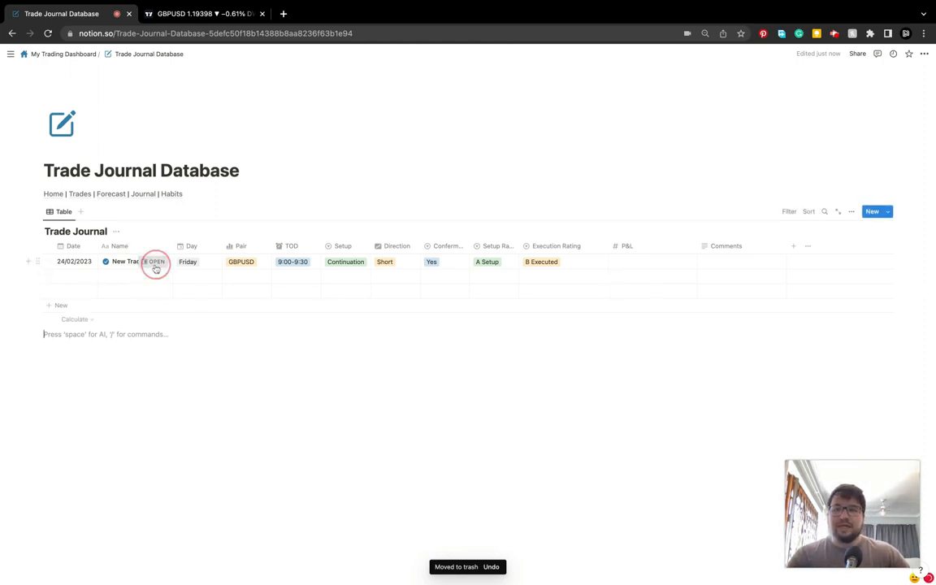
scroll(574, 301, down, 3)
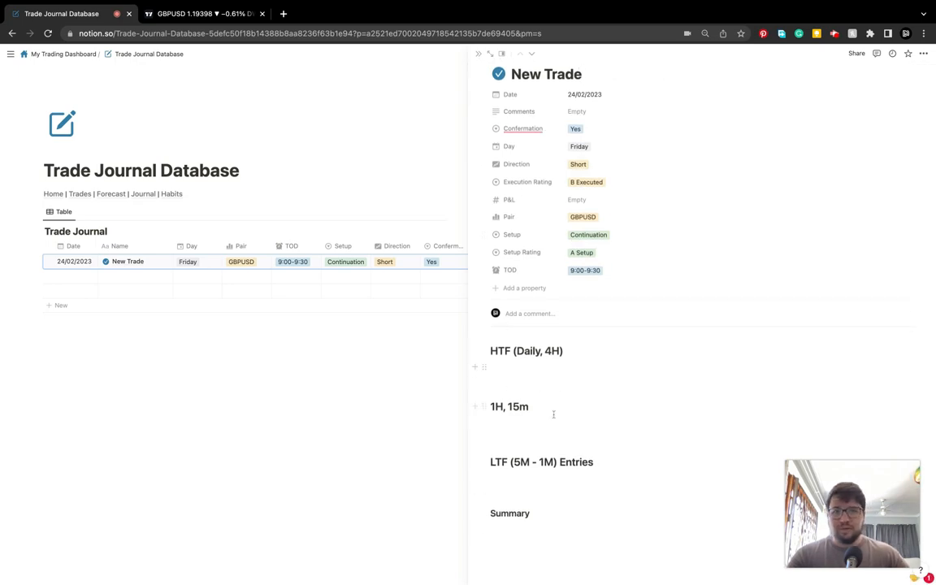
Switch to the GBPUSD chart in TradingView and remove the existing drawings from it.
click(205, 14)
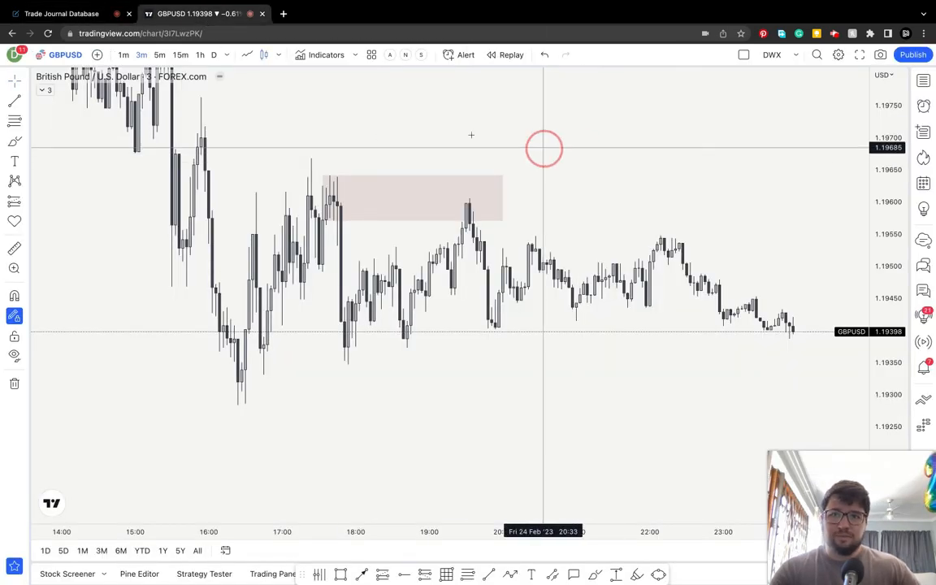
drag(307, 87, 617, 390)
drag(292, 222, 583, 439)
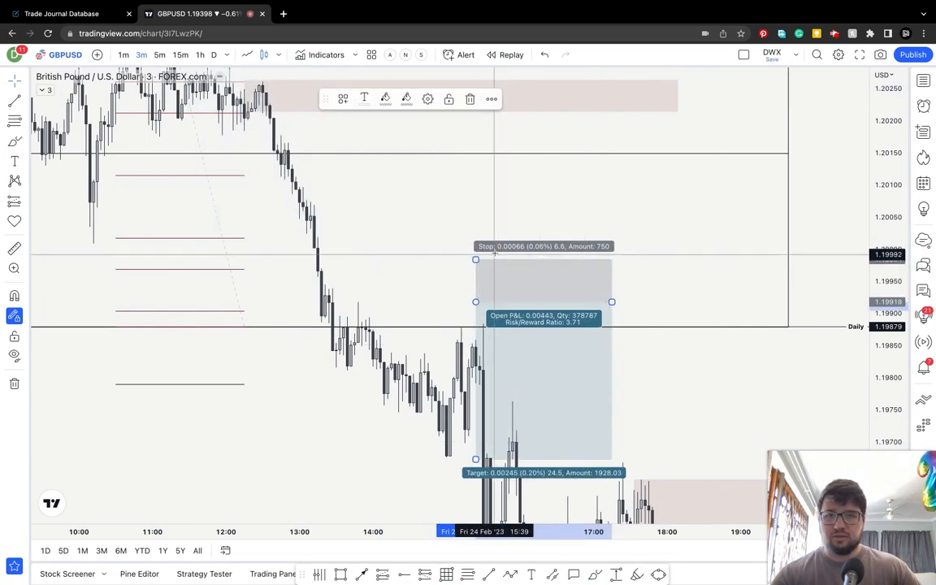
drag(451, 204, 537, 375)
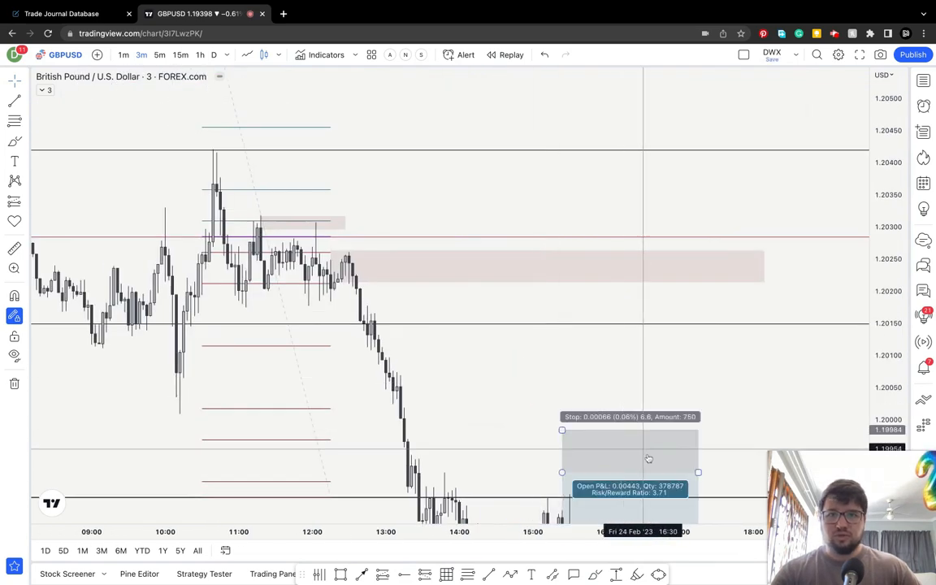
right_click(495, 328)
click(549, 529)
Place a short position on the chart with its entry at 1.20171, at about 12:45 on 24 Feb 2023.
drag(432, 336, 648, 361)
scroll(601, 226, right, 5)
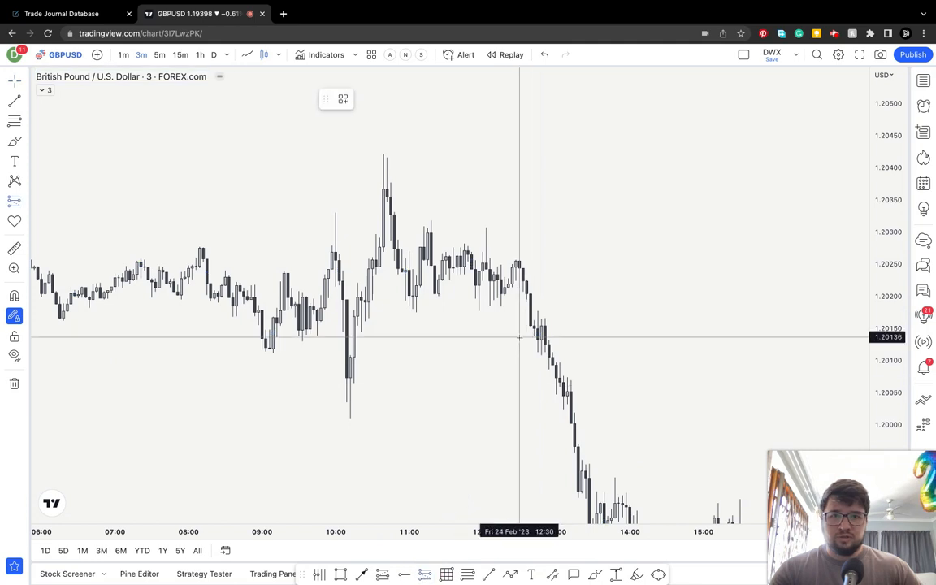
click(534, 314)
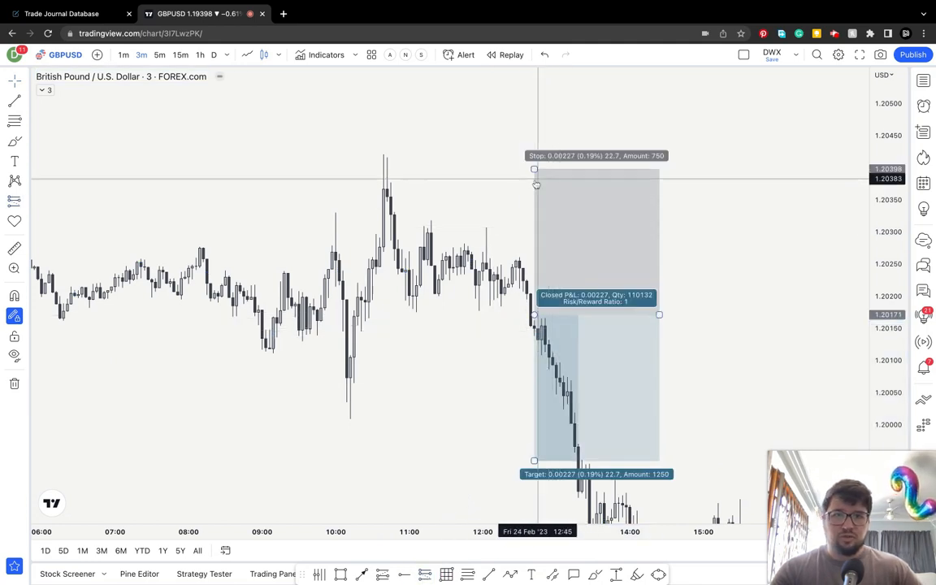
Adjust the short position to a stop at 1.20216 and a target at 1.20007, and shorten its time span.
mouse_move(534, 169)
mouse_down()
mouse_move(533, 229)
mouse_move(507, 231)
mouse_move(444, 285)
mouse_up()
drag(475, 340, 449, 271)
drag(507, 392, 412, 352)
drag(470, 308, 499, 321)
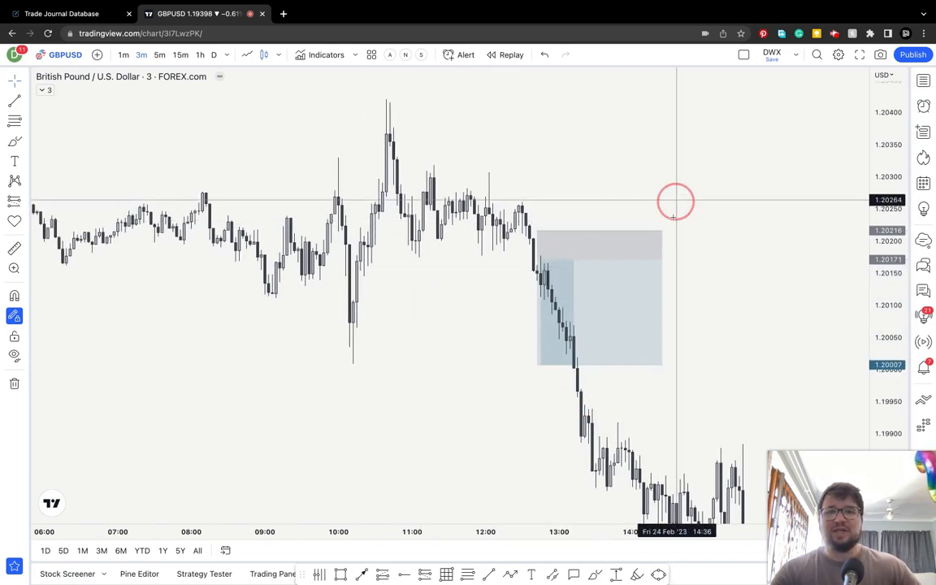
drag(662, 259, 595, 259)
click(655, 194)
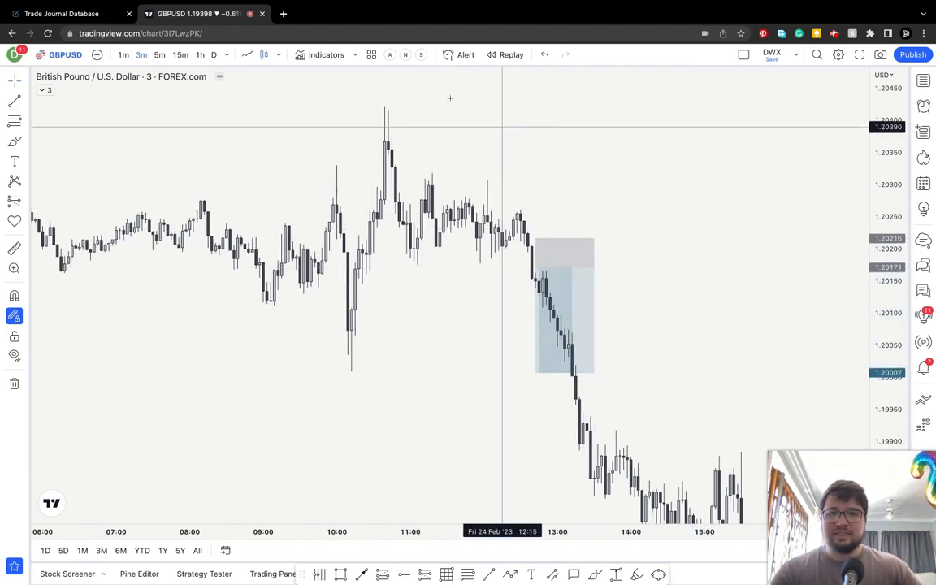
Start a bar replay of the GBPUSD chart from 12:45 on 24 Feb 2023 and frame the short position.
click(509, 55)
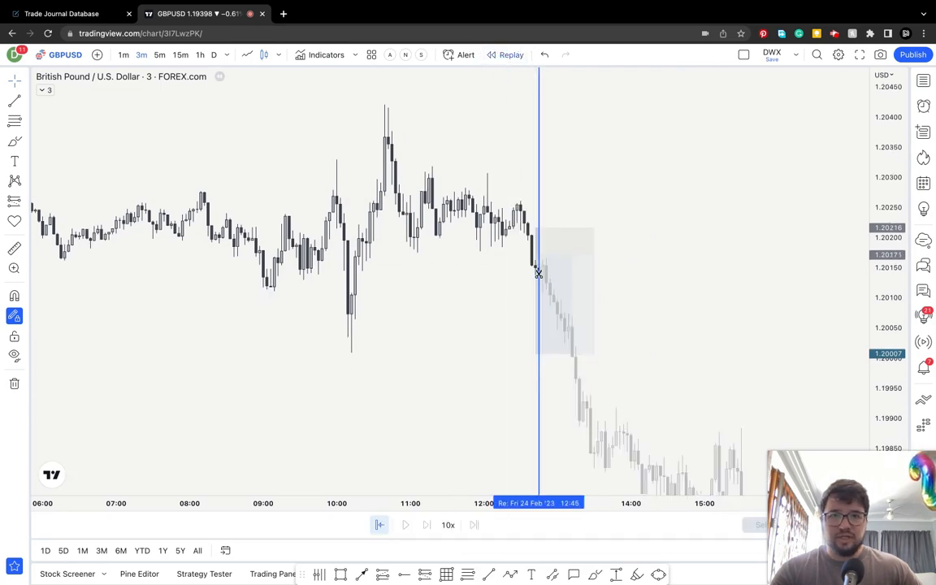
click(543, 273)
drag(539, 385, 336, 398)
drag(892, 344, 877, 209)
scroll(735, 203, up, 3)
drag(640, 172, 695, 132)
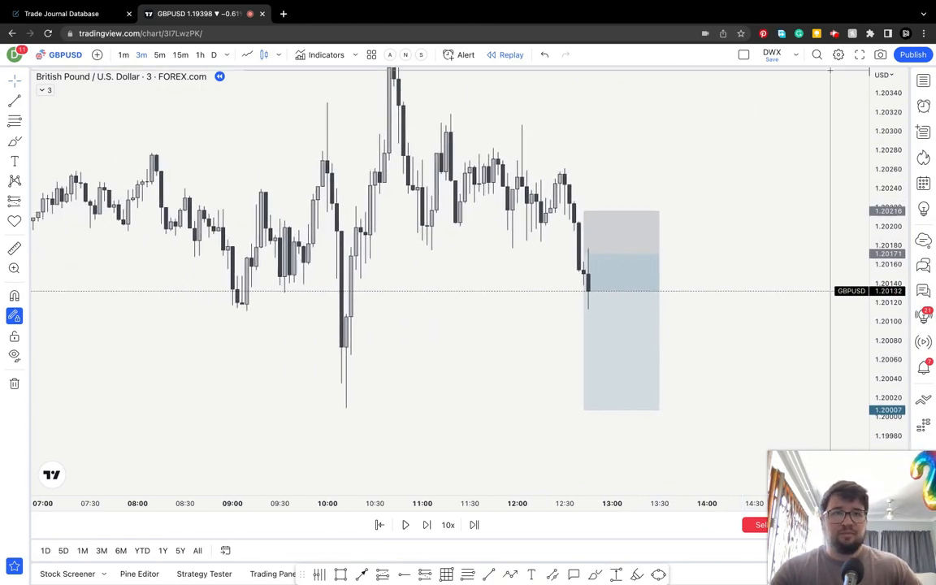
Copy an image of the chart at the trade's entry to the clipboard.
click(879, 54)
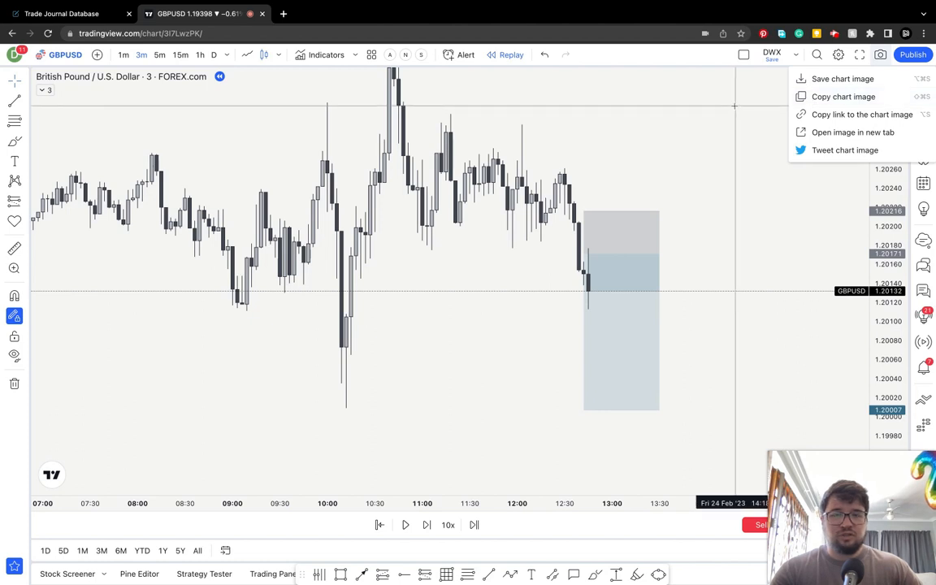
click(822, 98)
drag(695, 134, 691, 146)
click(877, 55)
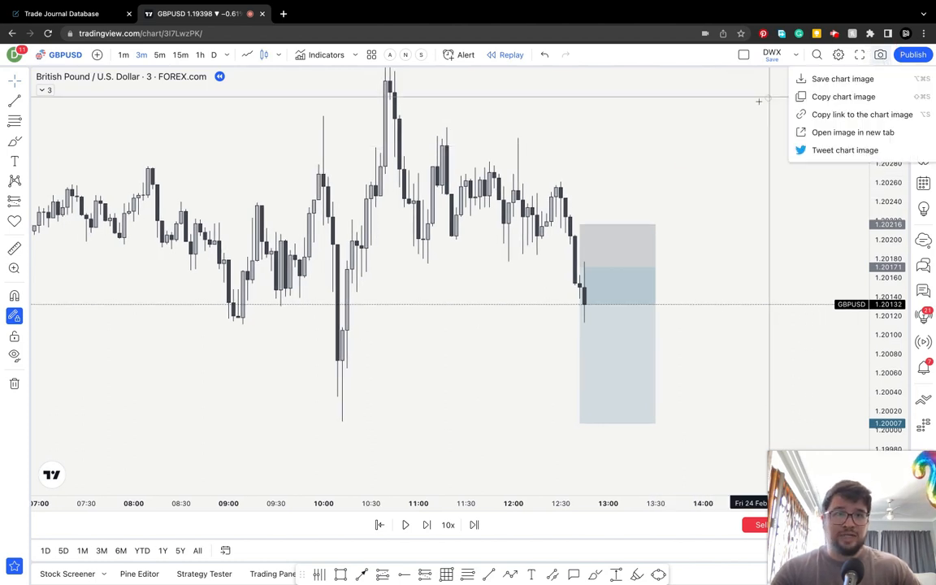
click(849, 96)
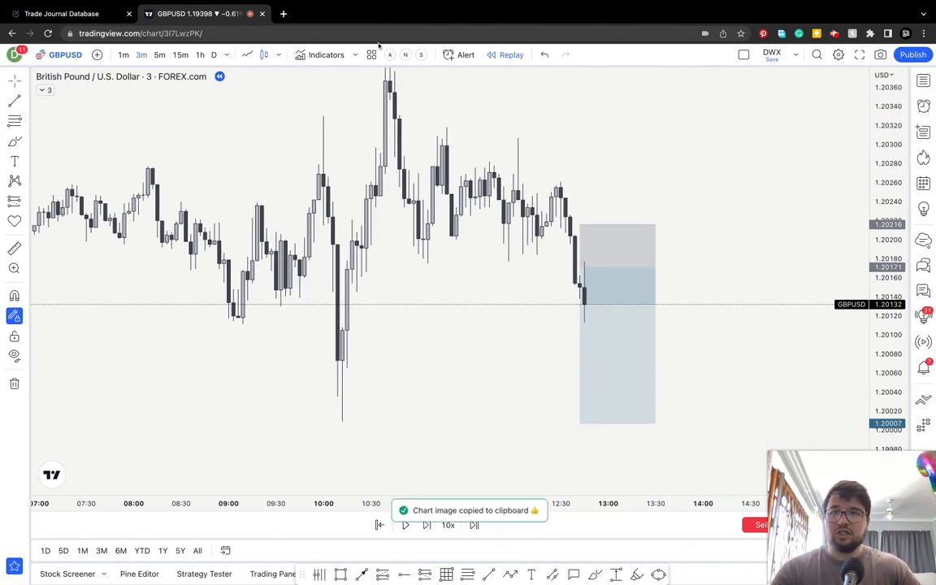
Switch to the Notion trade entry and paste the chart image under the LTF (5M - 1M) Entries heading.
click(62, 14)
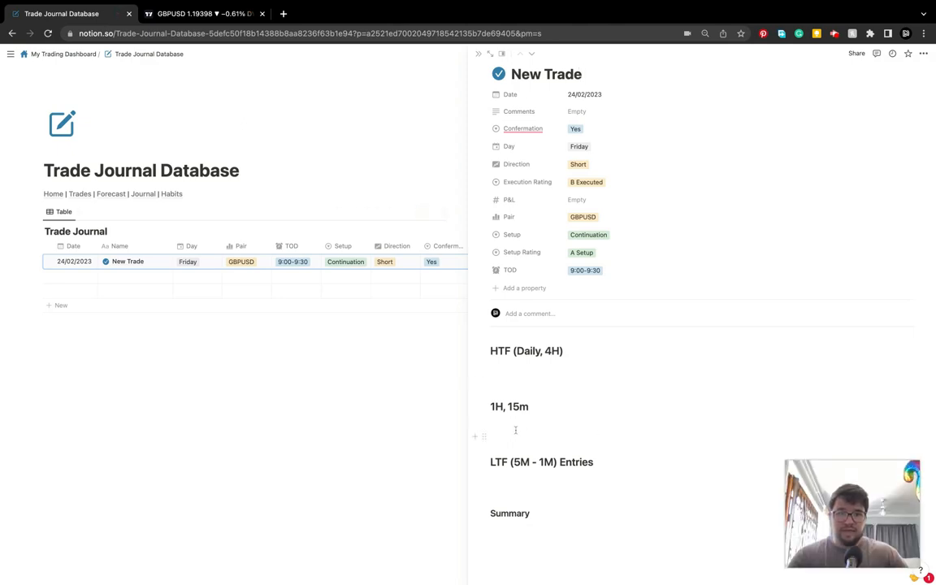
click(504, 482)
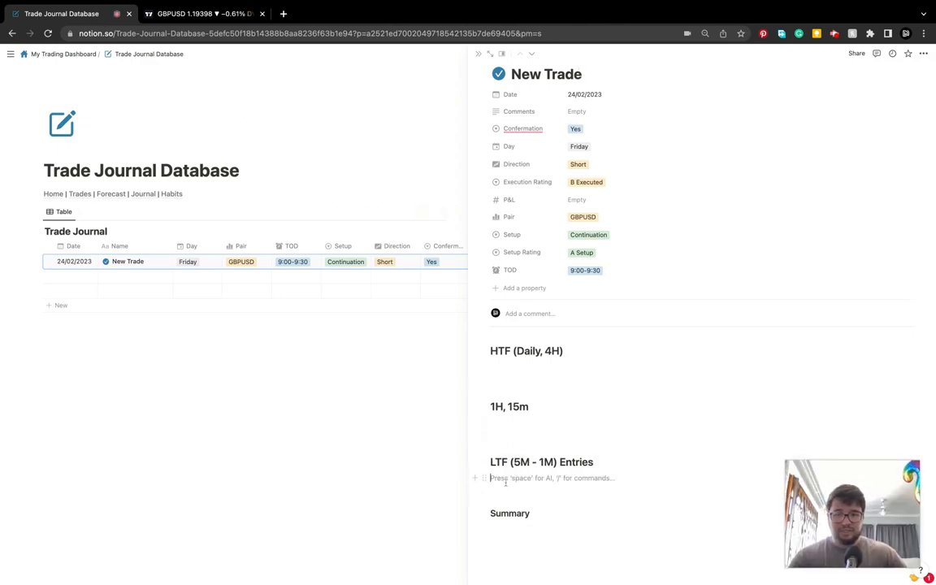
key(ctrl+v)
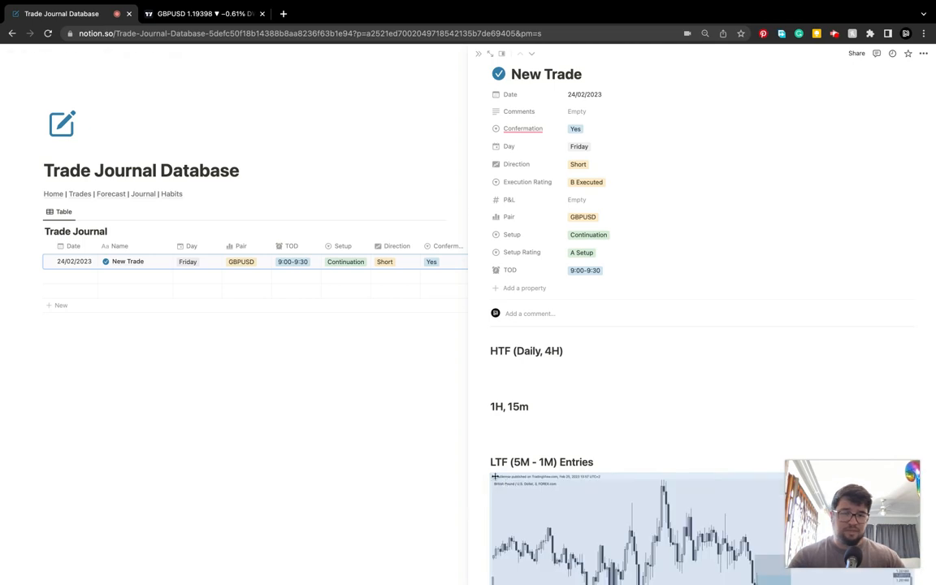
scroll(567, 385, down, 3)
scroll(567, 385, down, 1)
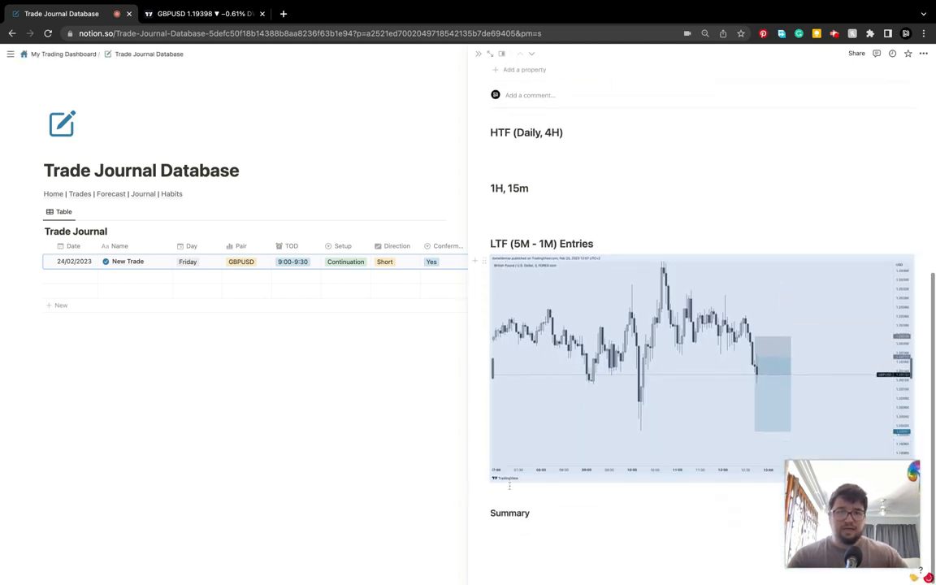
click(499, 487)
Switch to TradingView and advance the replay bar by bar until price passes the short position's target.
click(232, 16)
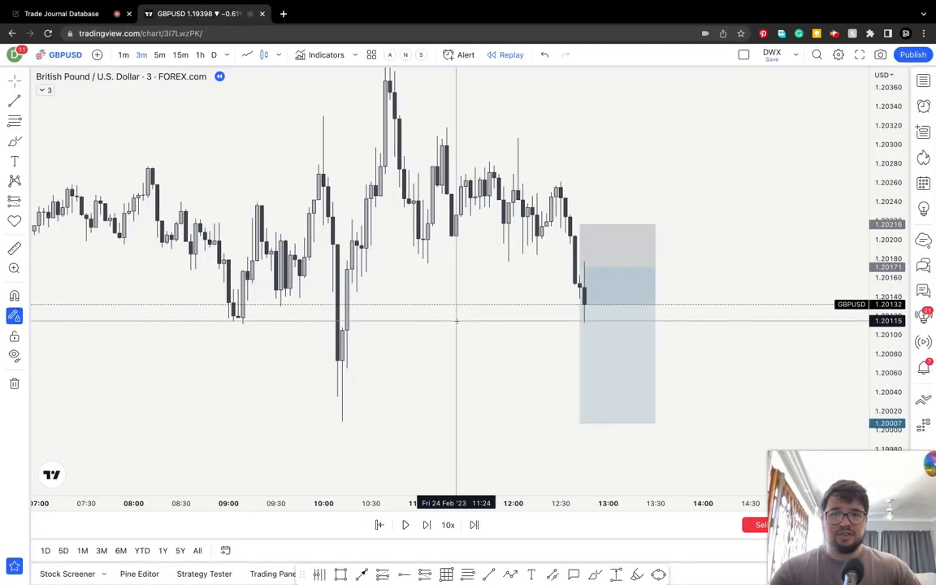
click(426, 524)
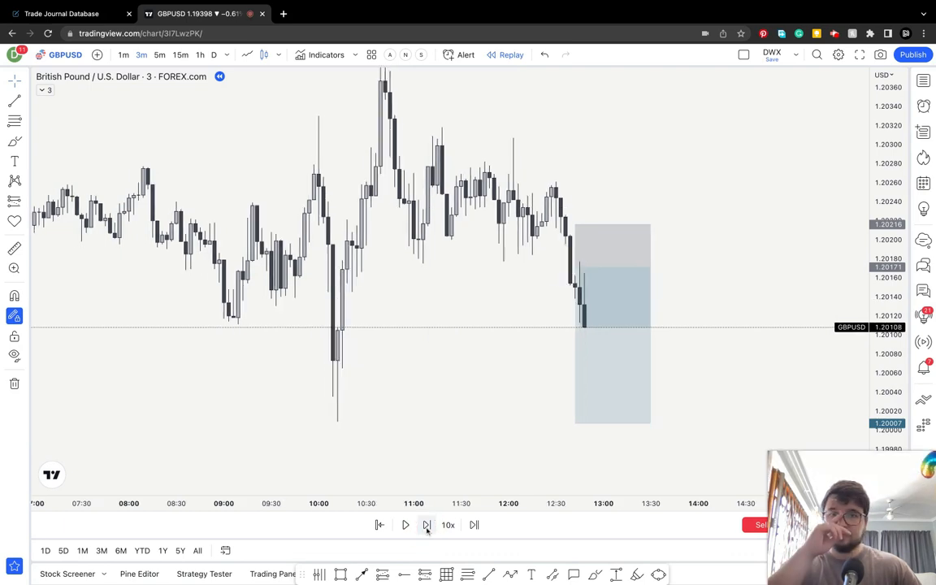
click(426, 525)
click(427, 524)
click(426, 524)
click(426, 525)
click(427, 525)
Copy the advanced chart's image and paste it below the first image in the Notion entry's LTF (5M - 1M) Entries section.
click(662, 246)
click(880, 55)
click(816, 94)
click(77, 13)
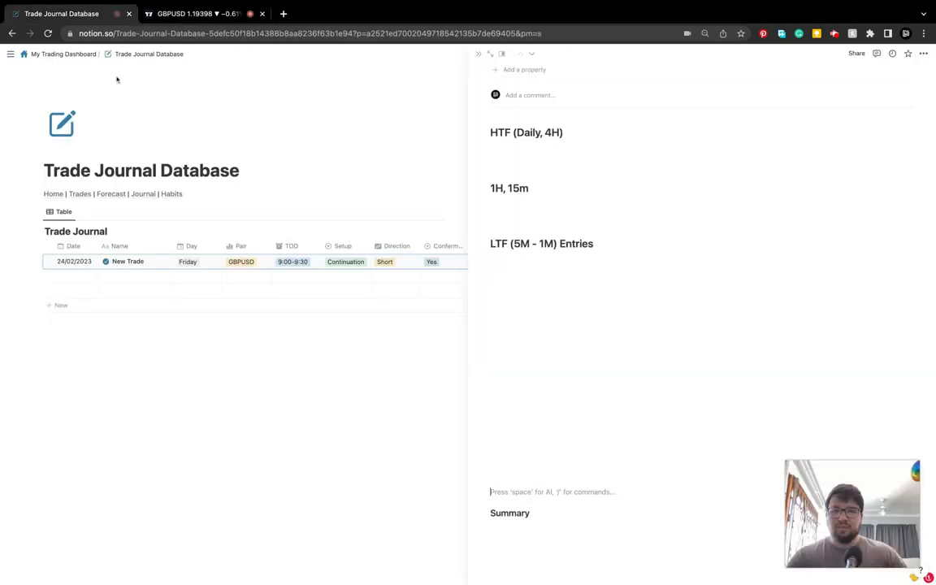
click(524, 492)
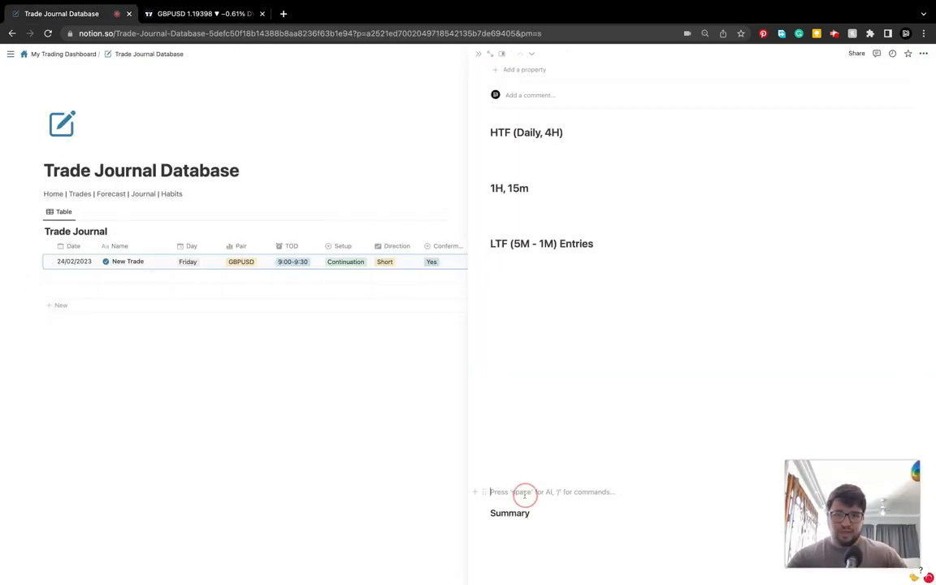
key(ctrl+v)
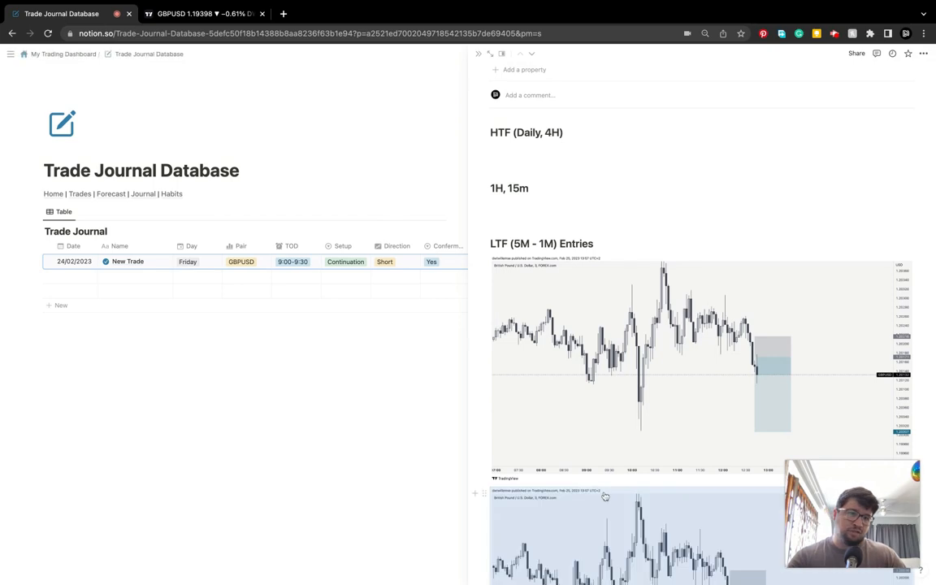
scroll(609, 481, down, 3)
scroll(609, 481, down, 1)
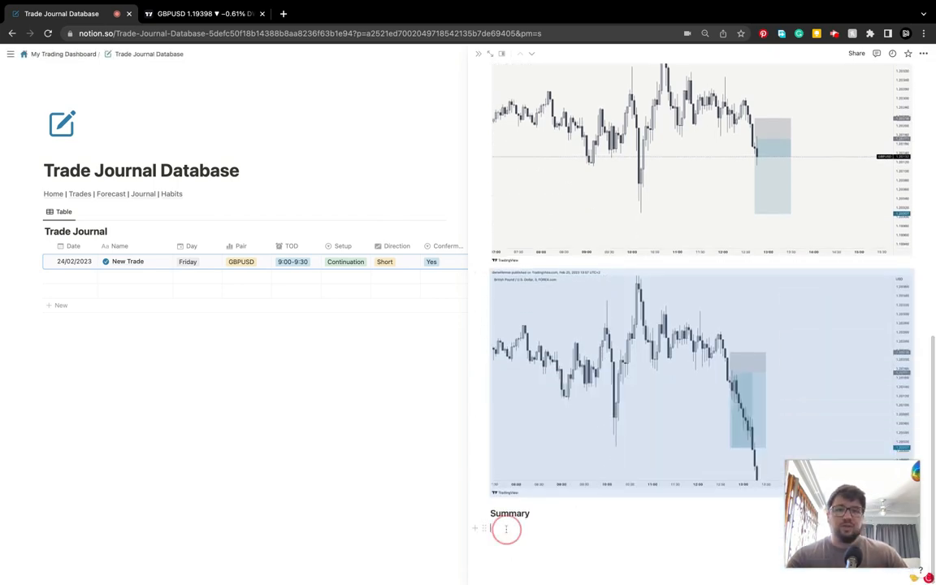
Add the bullet "A very nice continuation trade" under the Summary heading, followed by an empty bullet.
click(576, 529)
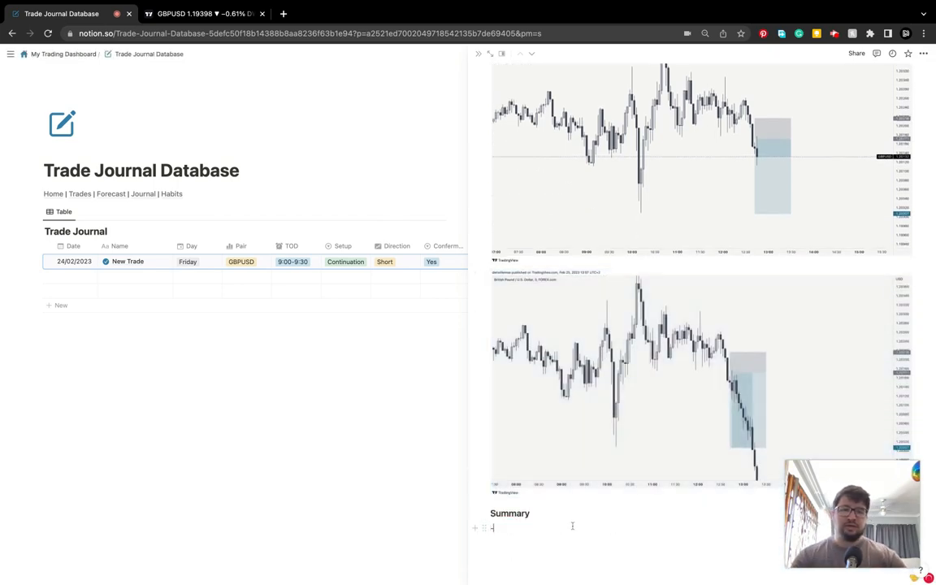
text(- )
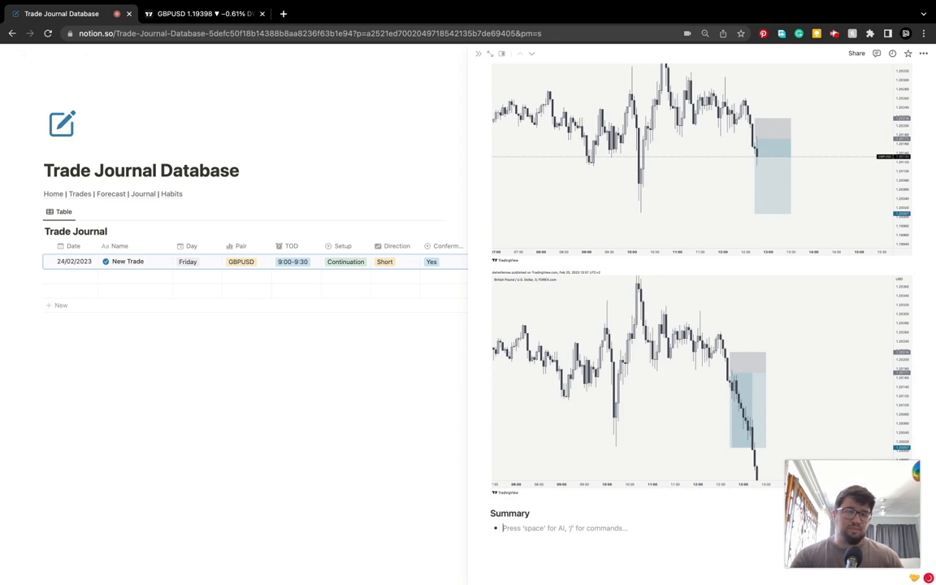
text(A very nice continuation trade)
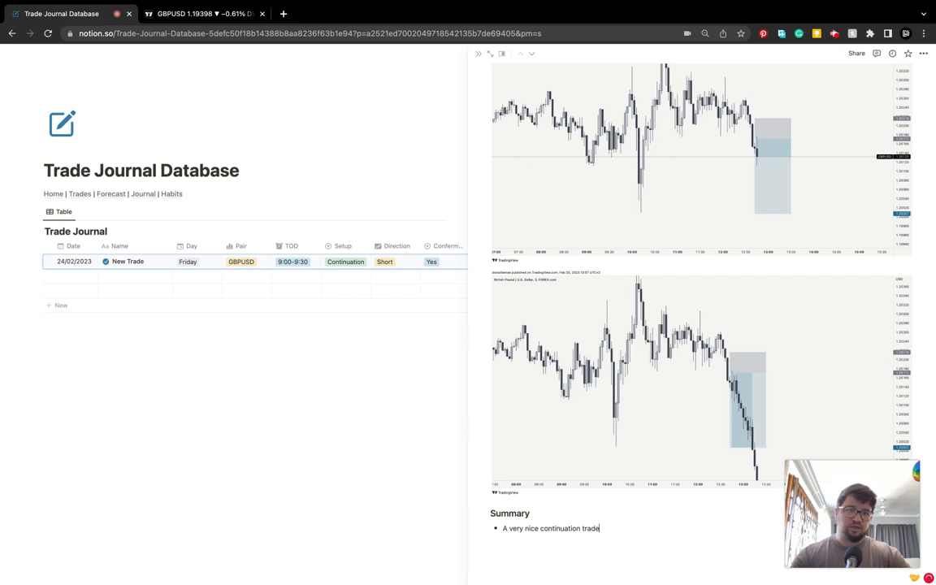
key(Return)
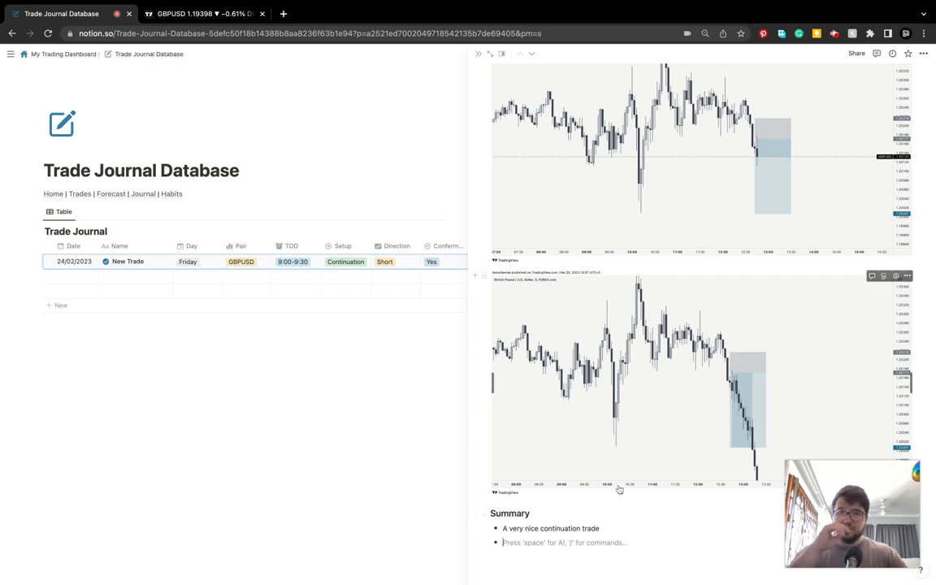
Switch to TradingView, set the GBPUSD chart to the 4h timeframe and frame the wider price history.
scroll(621, 283, up, 5)
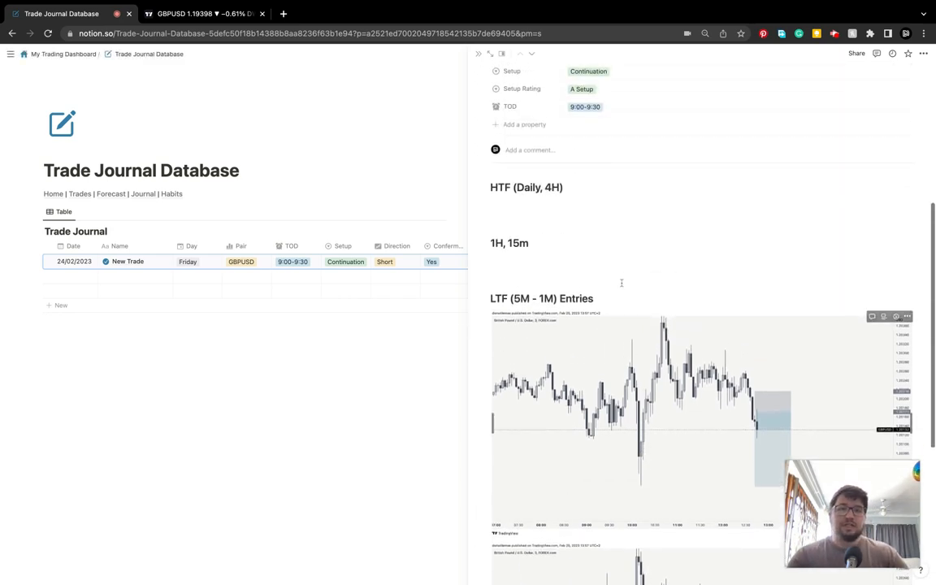
click(203, 14)
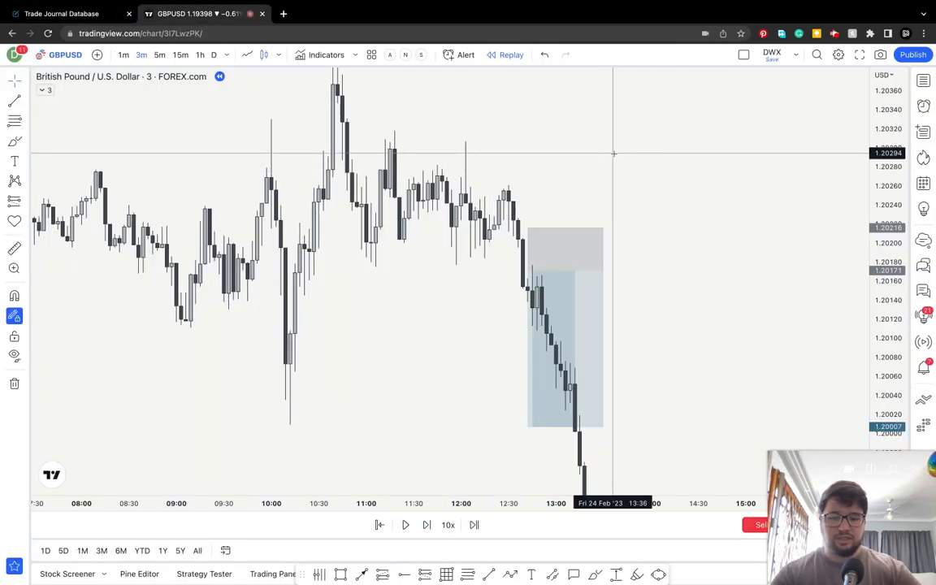
text(240)
key(Return)
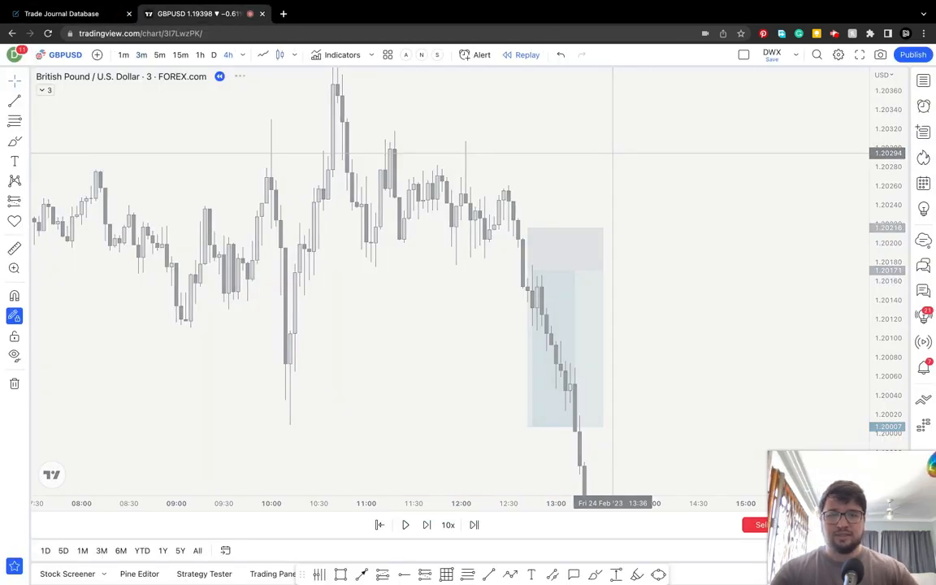
scroll(645, 252, up, 3)
click(560, 243)
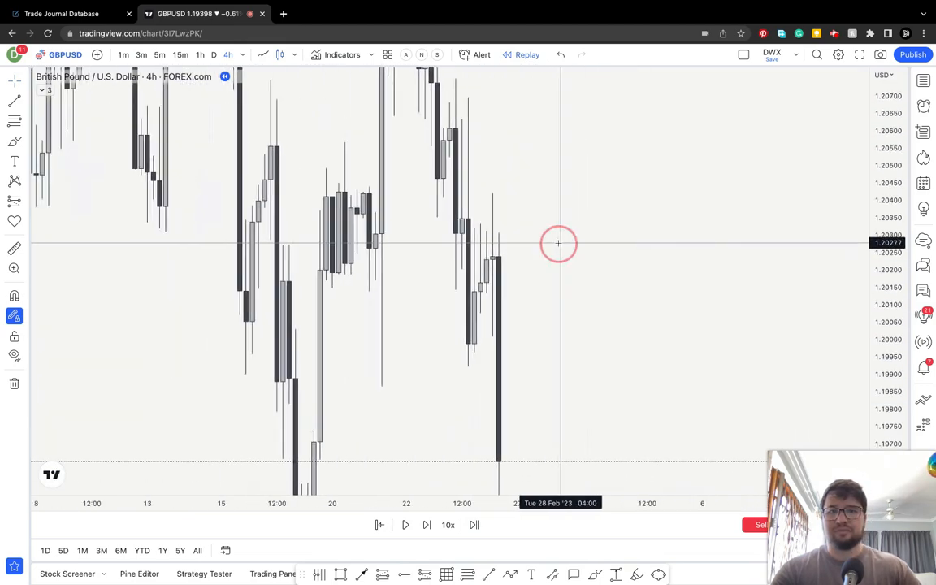
drag(885, 122, 668, 272)
Copy the 4h chart image and paste it under the HTF (Daily, 4H) heading of the Notion trade entry.
click(880, 55)
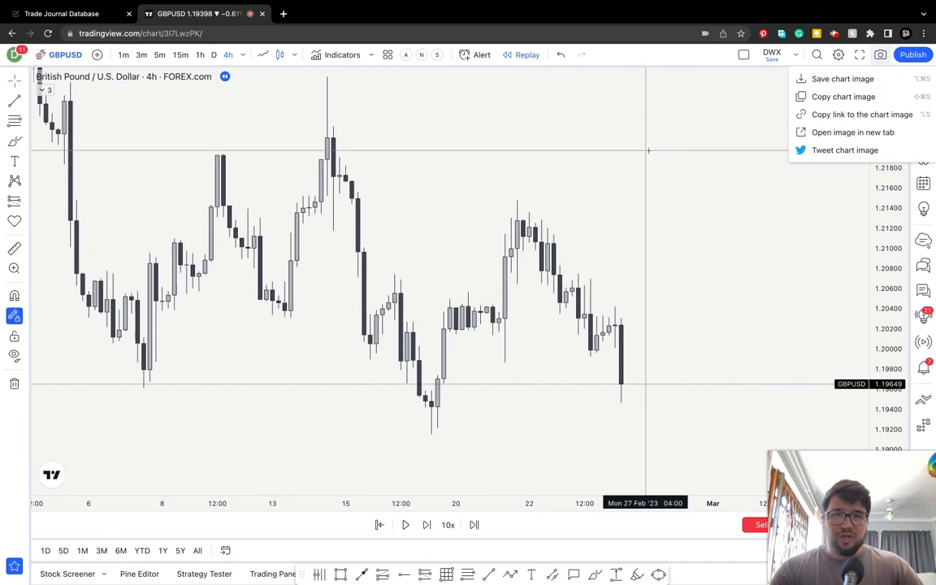
click(844, 99)
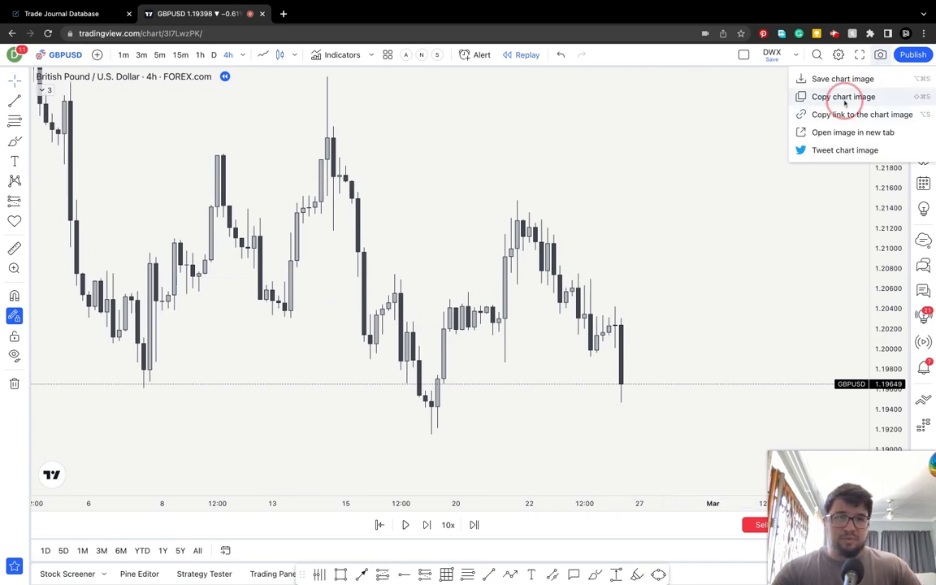
click(75, 15)
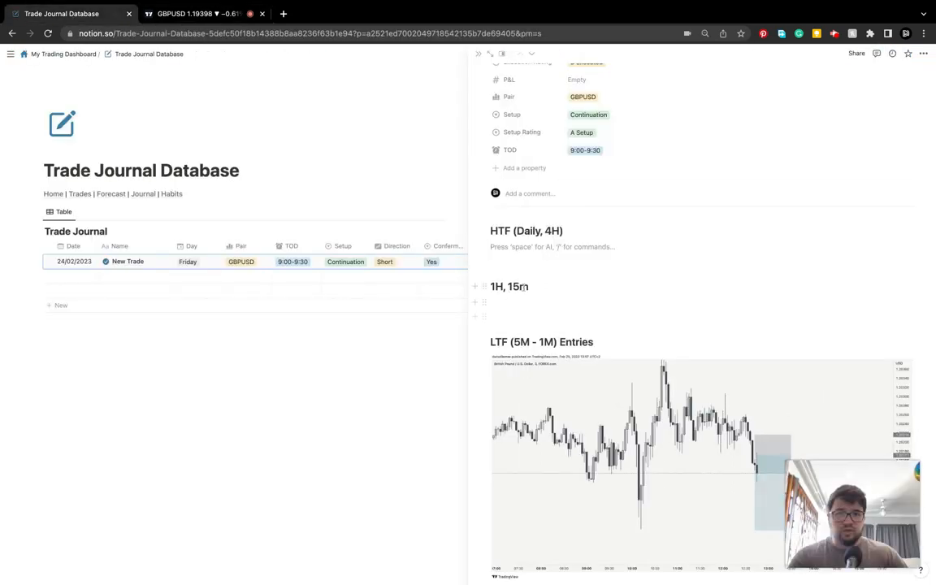
key(ctrl+v)
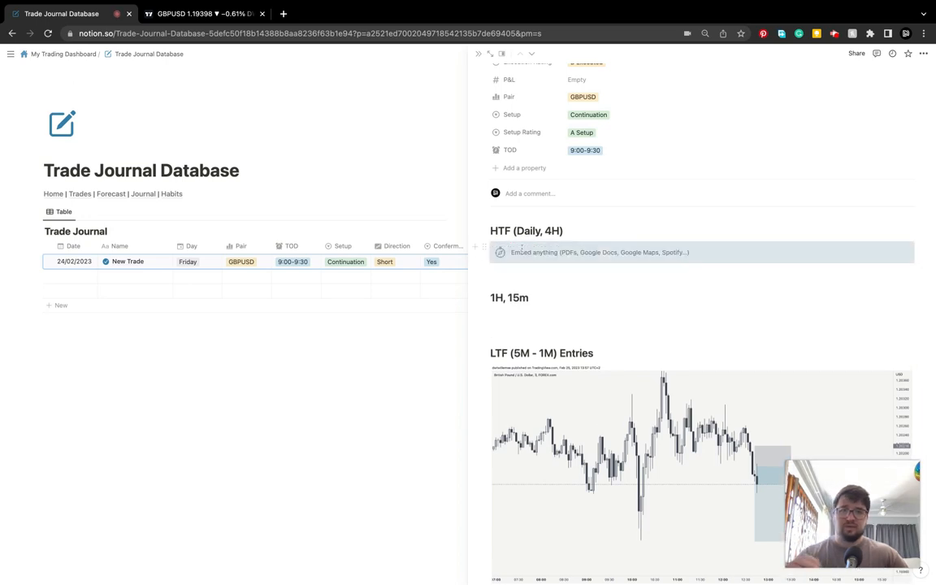
scroll(565, 350, down, 2)
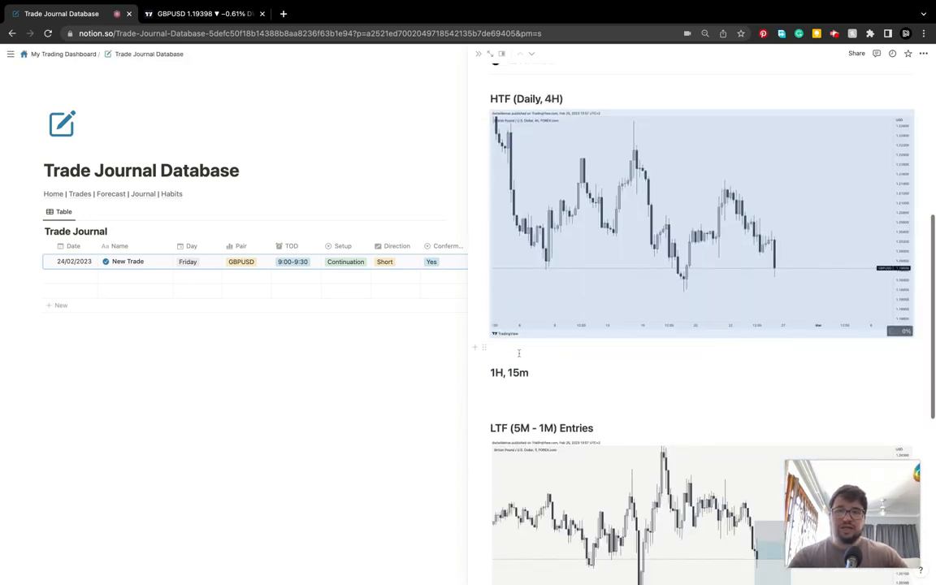
click(538, 353)
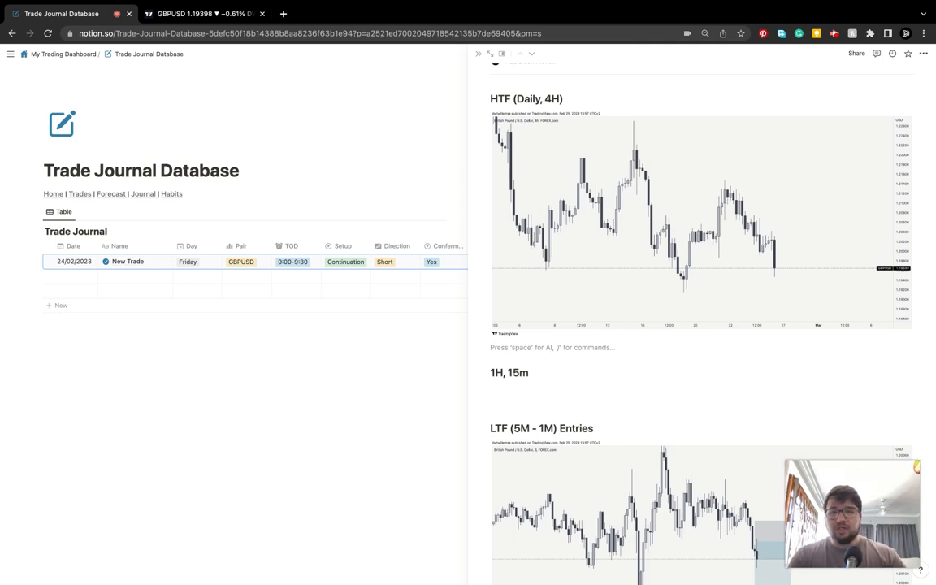
Close the trade entry and add a Select property named "Type of trade" to the Trade Journal table.
click(340, 388)
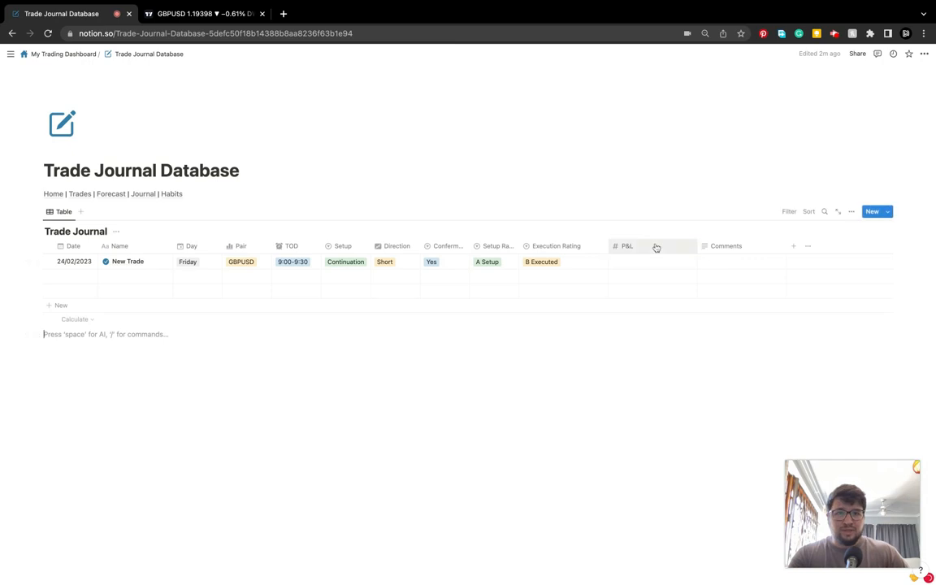
click(789, 247)
click(800, 305)
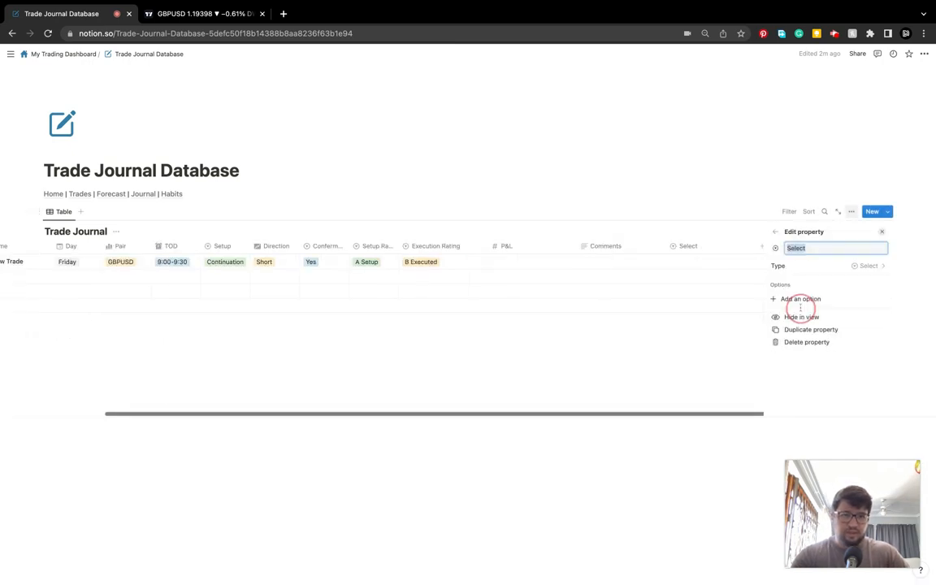
text(Type of trade)
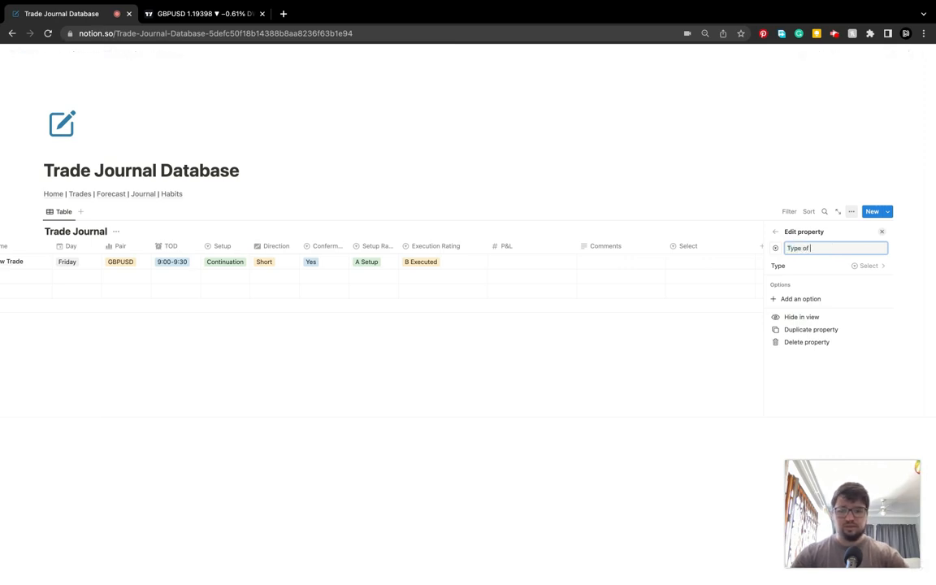
Add the options "Funded Account", "Personal Account" and "Paper Trade" to the Type of trade property.
click(828, 299)
text(Funded Acco)
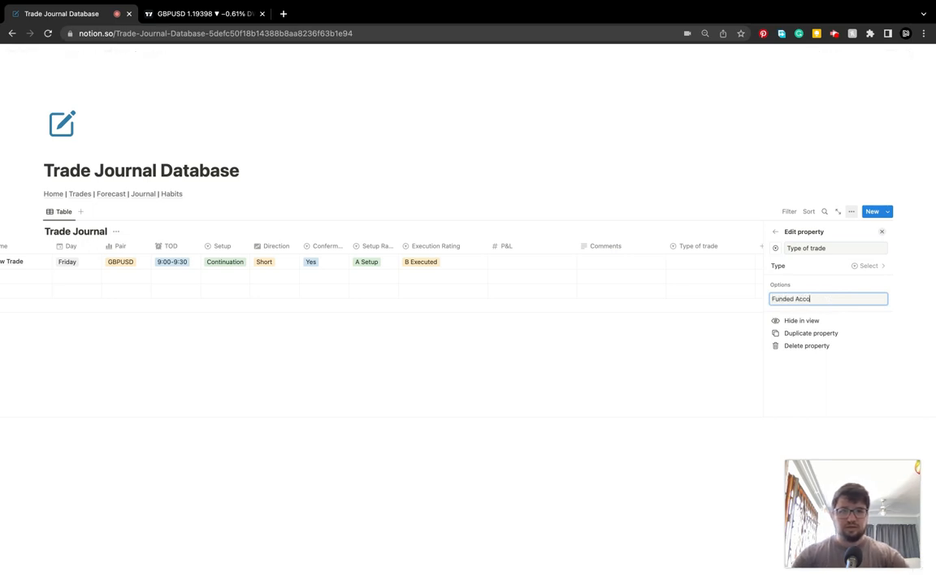
key(Return)
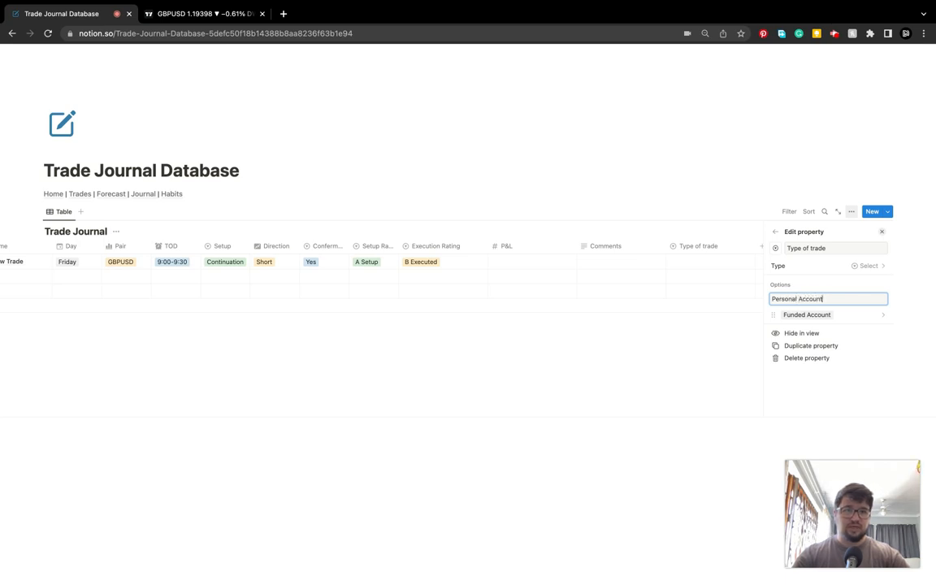
key(Return)
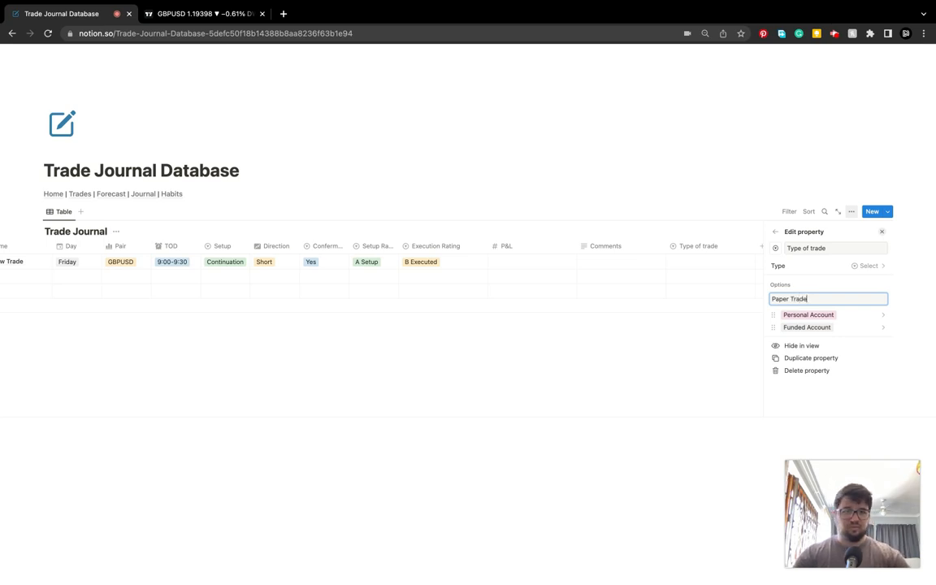
key(Return)
click(636, 359)
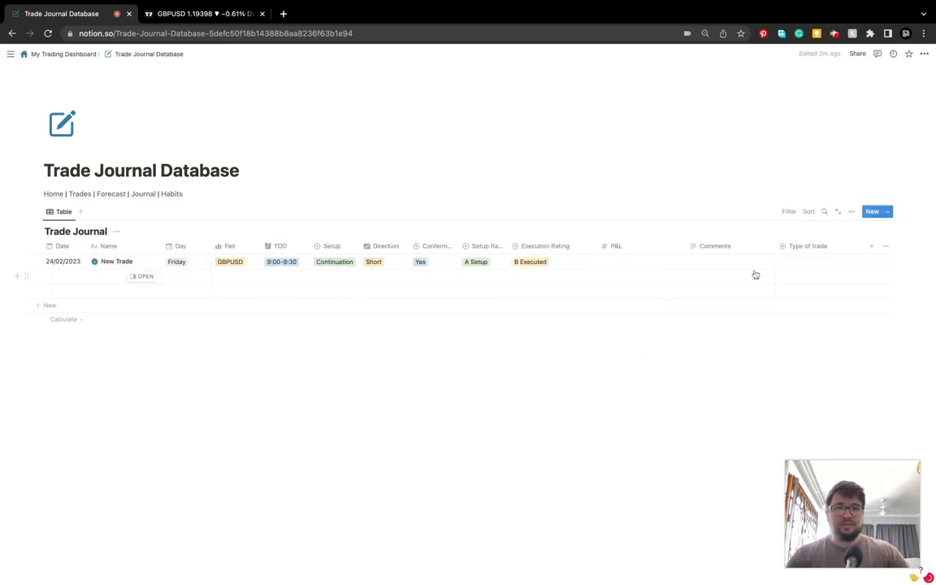
Set the Type of trade of the 24/02/2023 GBPUSD trade to Paper Trade.
drag(804, 249, 794, 278)
click(793, 268)
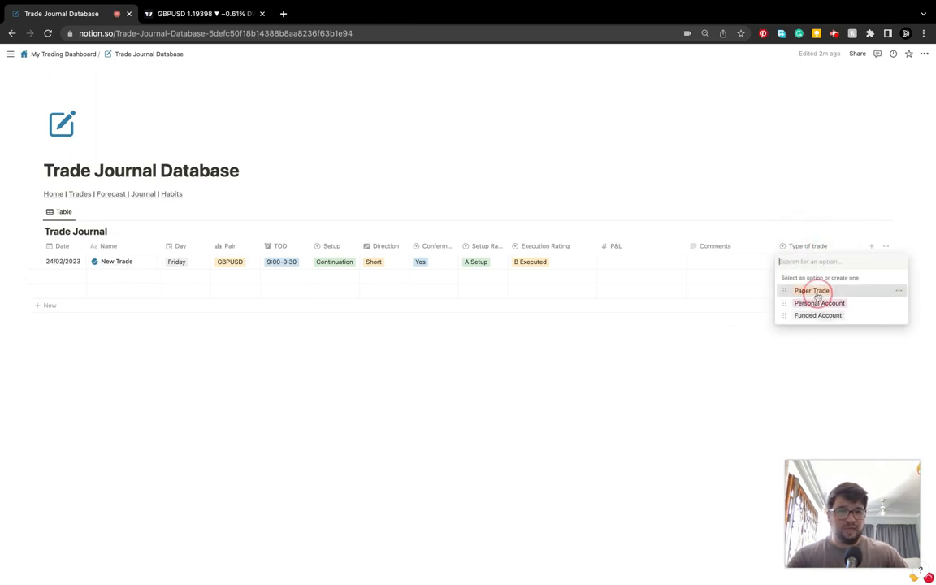
click(812, 290)
click(653, 347)
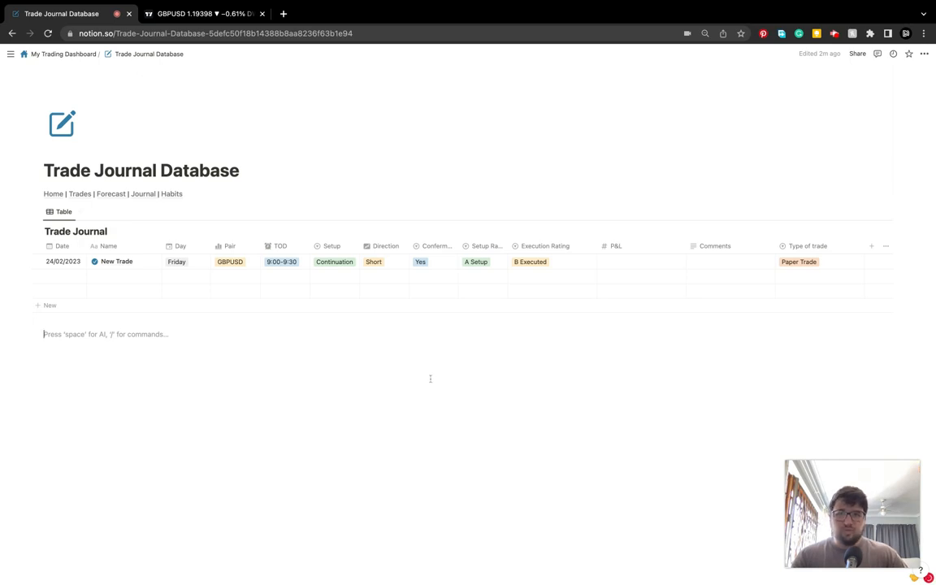
Rename the Trade Journal's table view to "Overview".
click(65, 211)
click(86, 228)
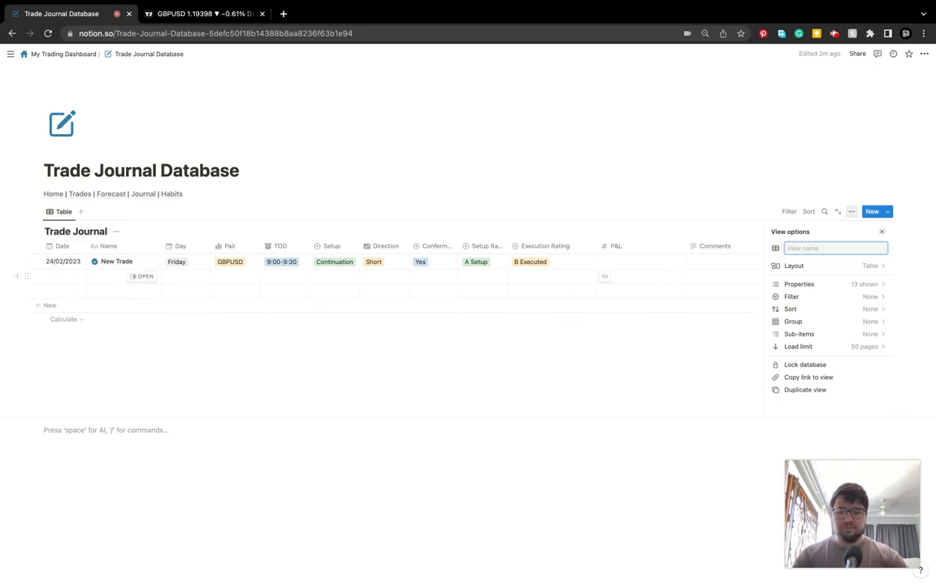
text(Overview)
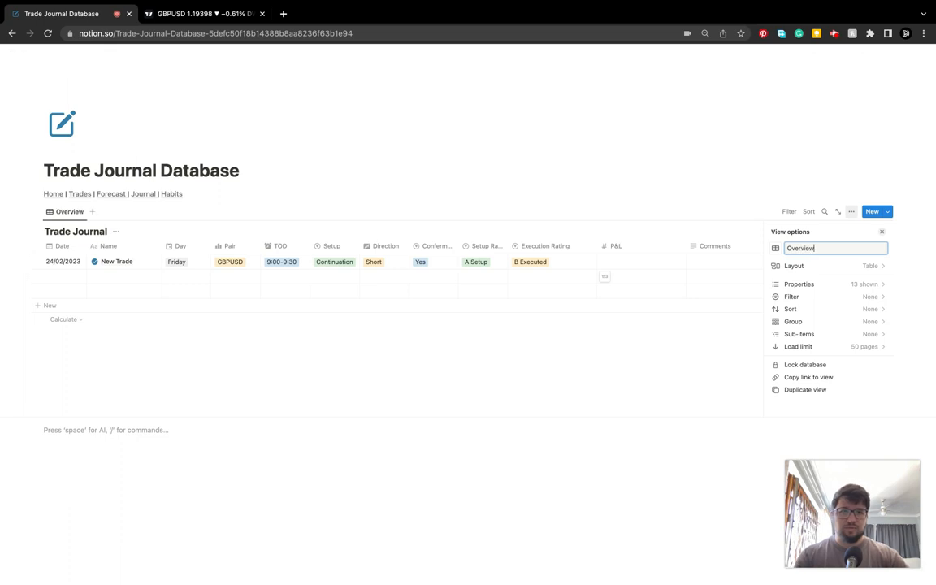
Add a second view with the Calendar layout to the Trade Journal database.
click(92, 211)
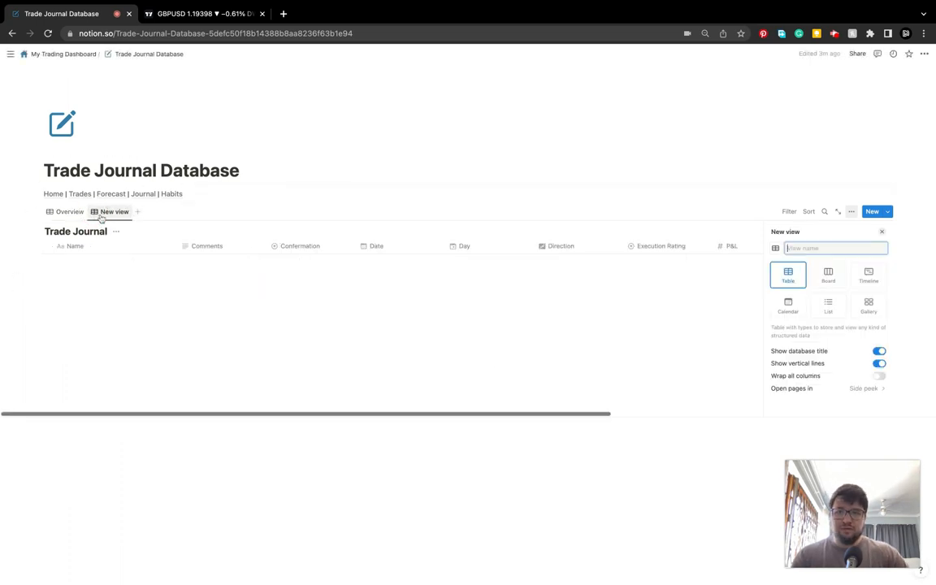
click(790, 311)
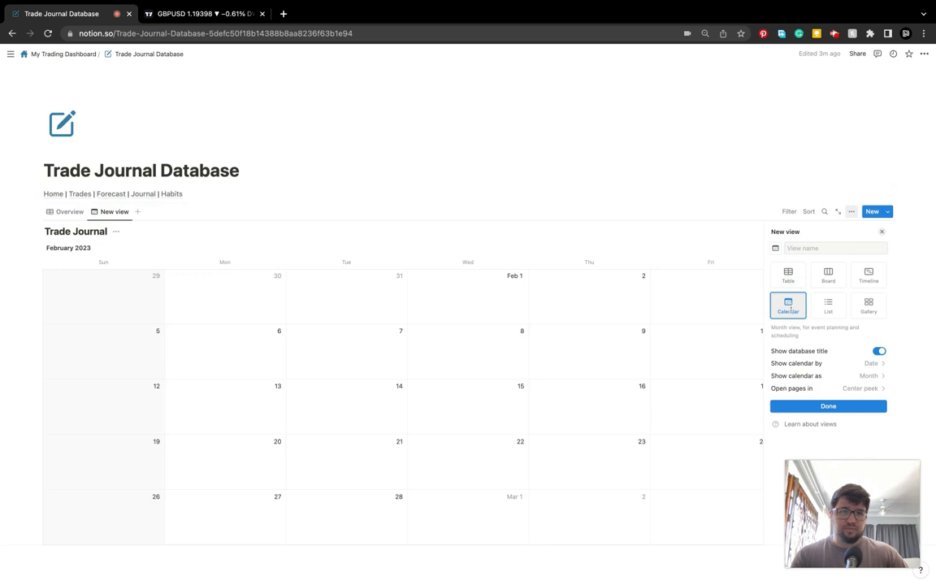
click(585, 227)
scroll(493, 324, down, 2)
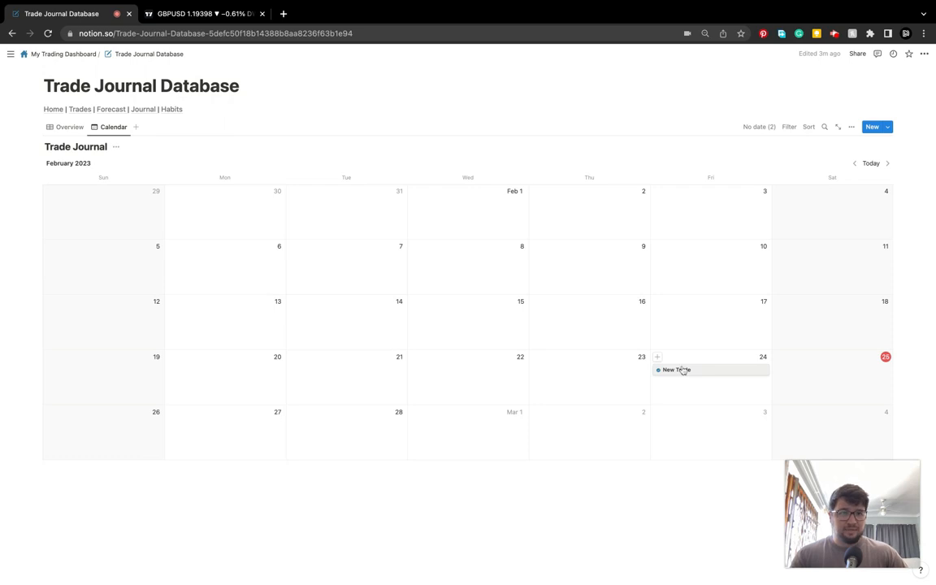
Show the TOD, Setup Rating and P&L properties on the calendar cards, with P&L placed last.
click(851, 127)
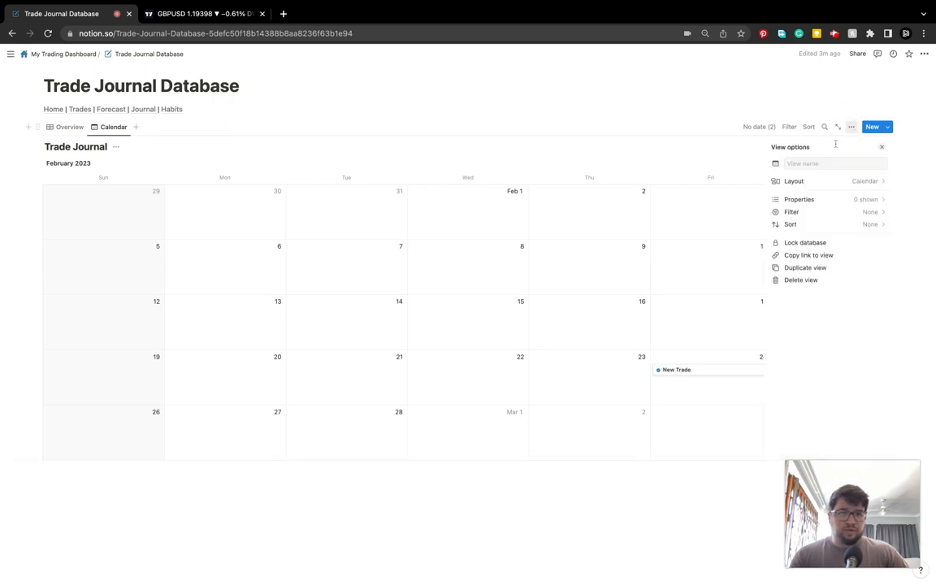
click(794, 202)
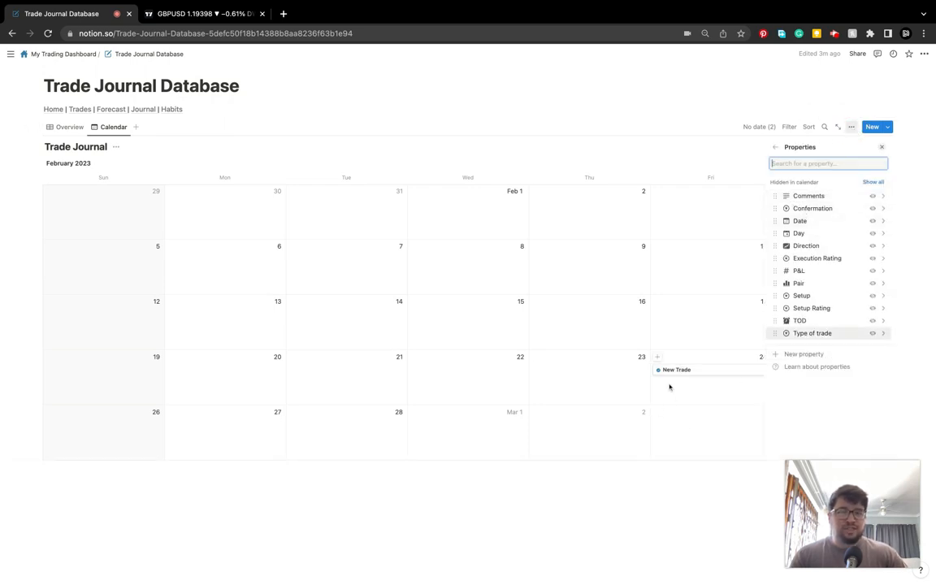
click(872, 321)
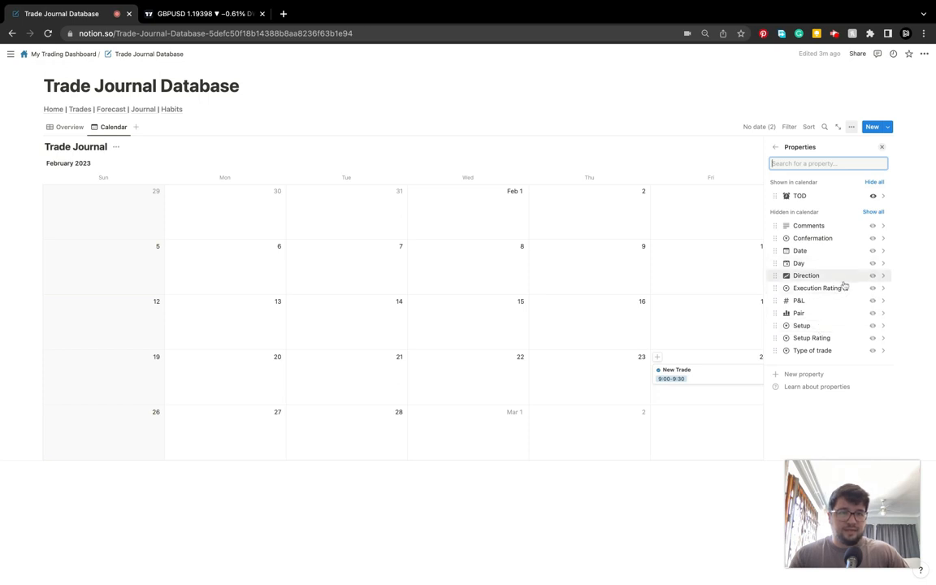
click(873, 302)
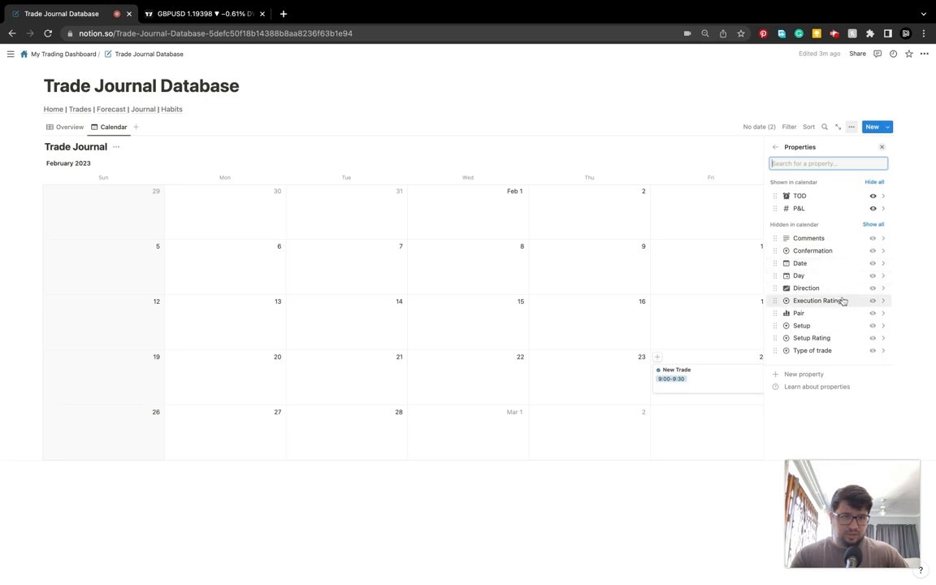
click(872, 338)
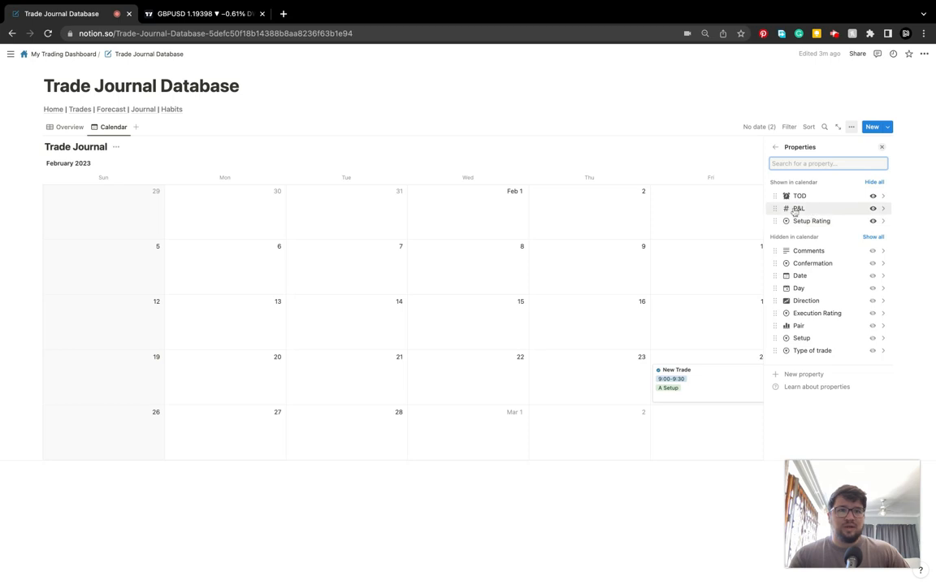
drag(779, 211, 776, 221)
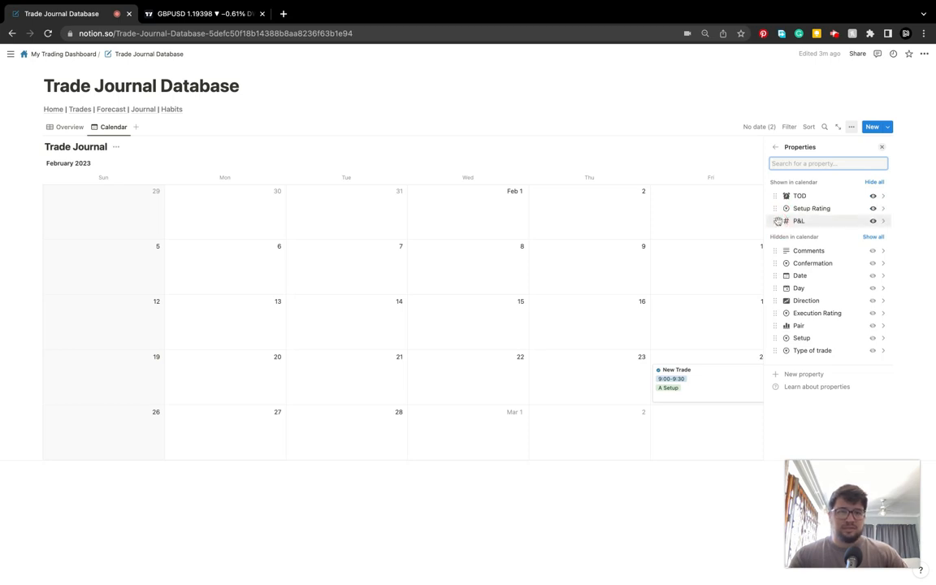
In the Overview view, enter 500 as the P&L of the GBPUSD trade.
click(73, 128)
click(652, 261)
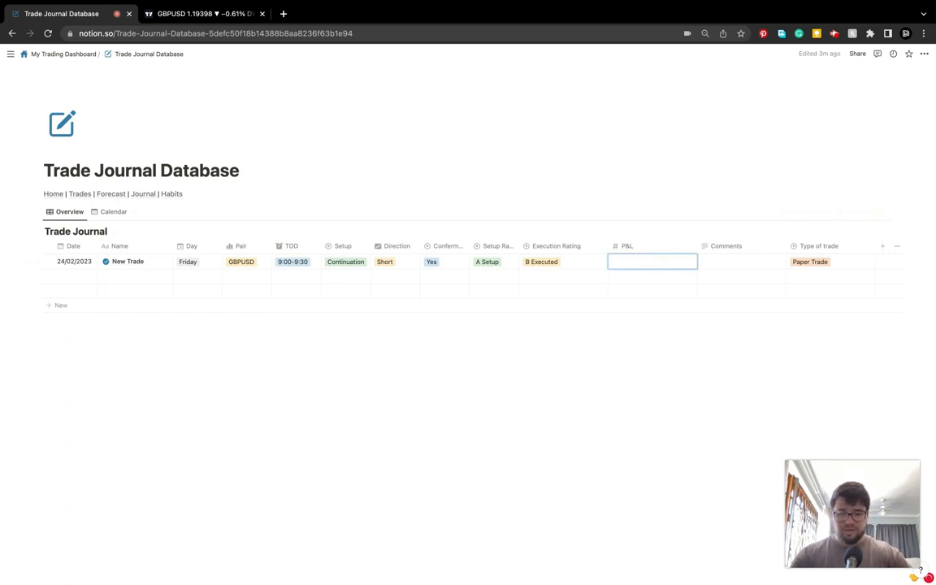
text(500)
key(Return)
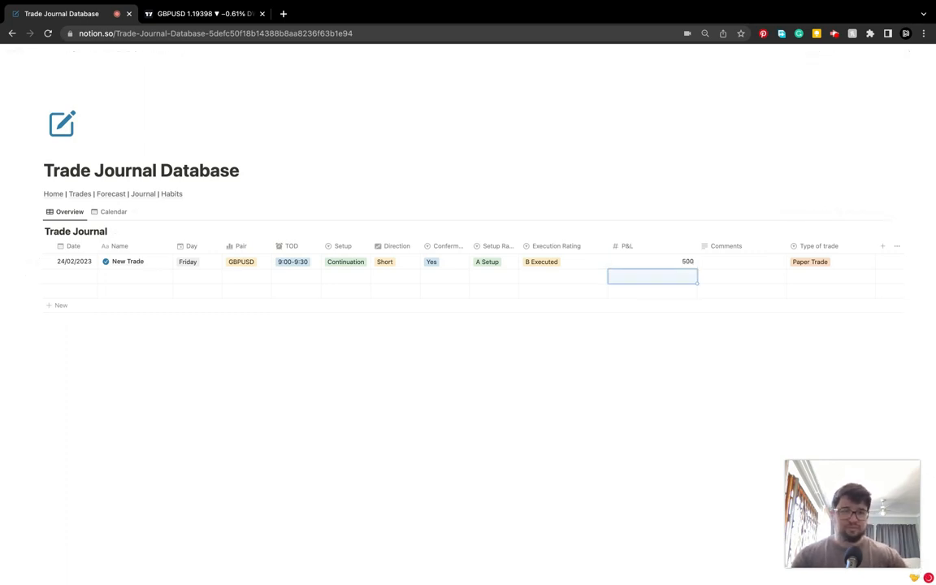
Set the P&L property's number format to US Dollar and check the trade's card in the Calendar view.
click(647, 248)
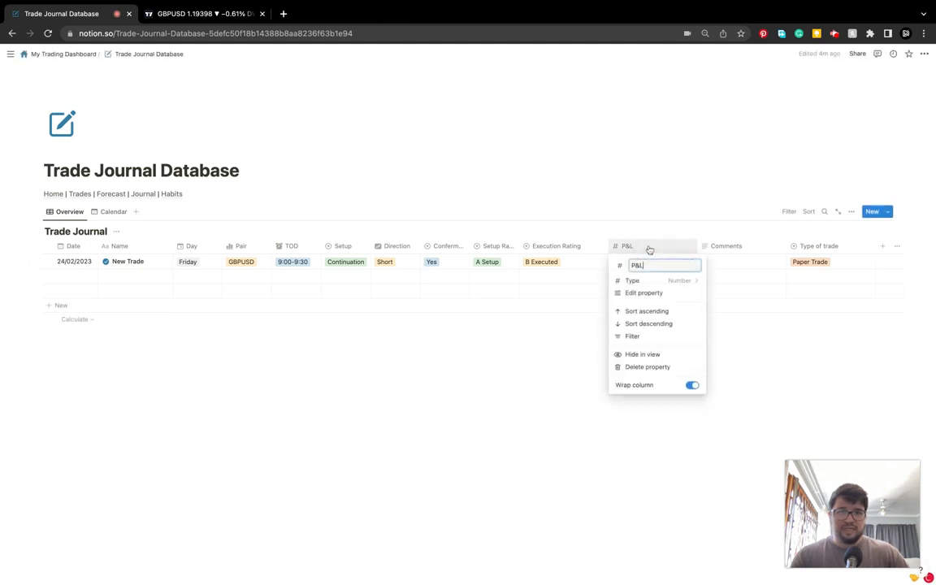
click(644, 293)
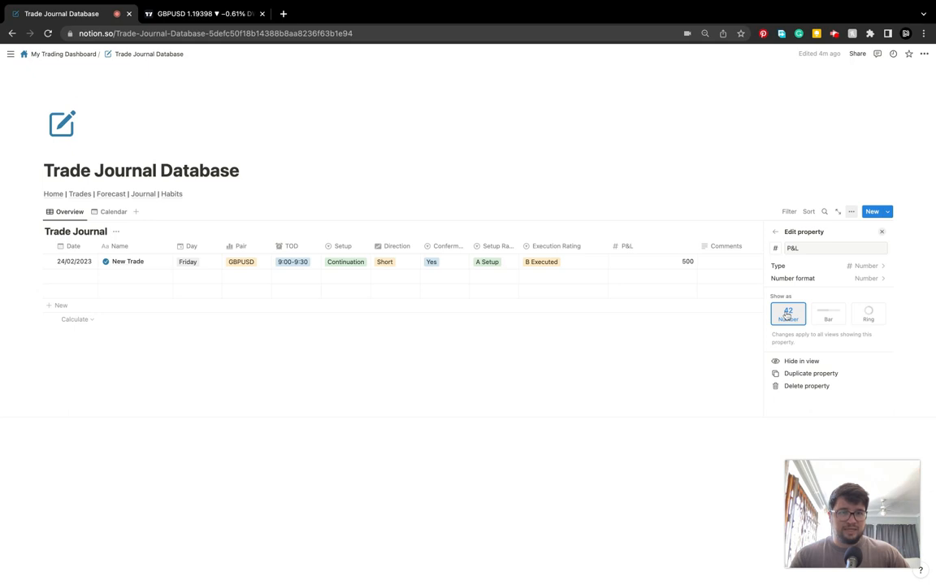
click(861, 266)
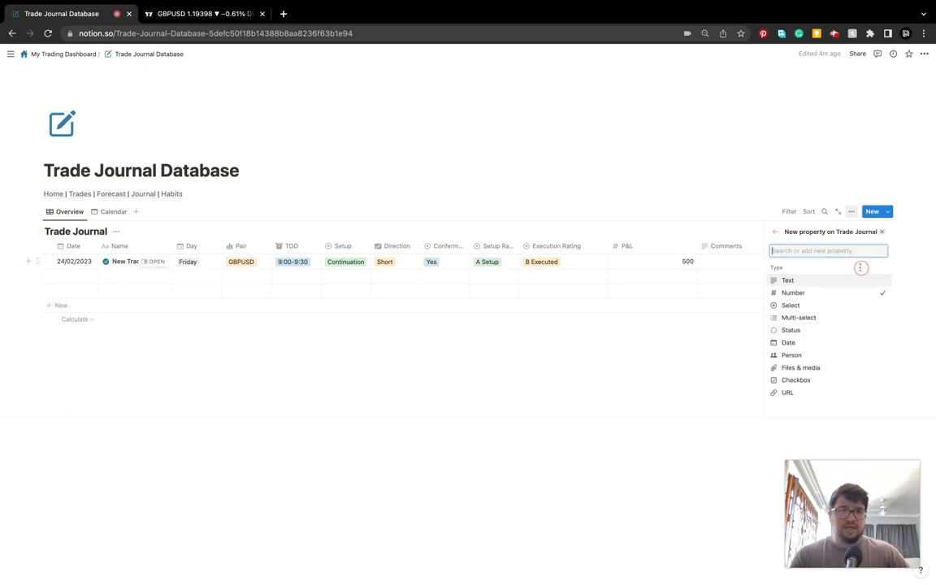
click(775, 231)
click(859, 281)
click(834, 268)
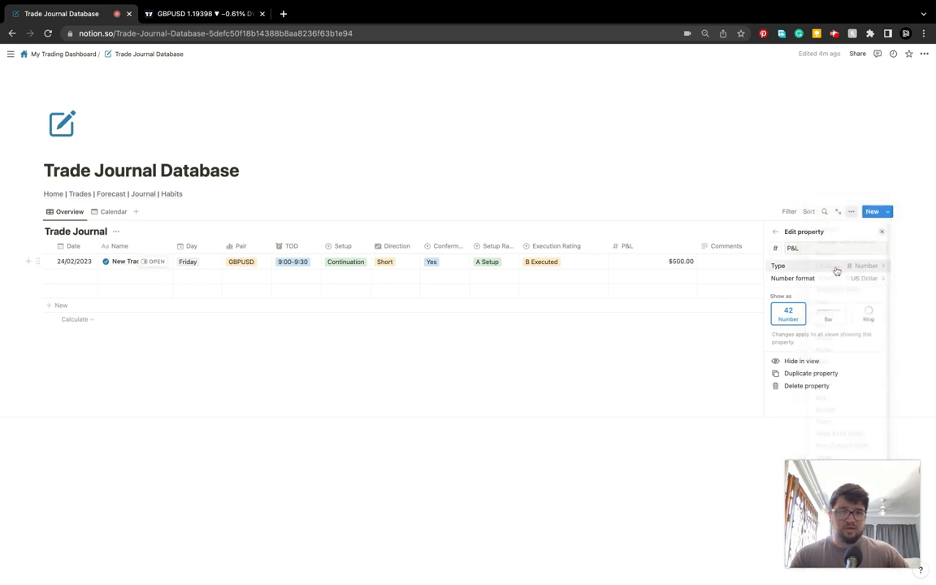
click(660, 358)
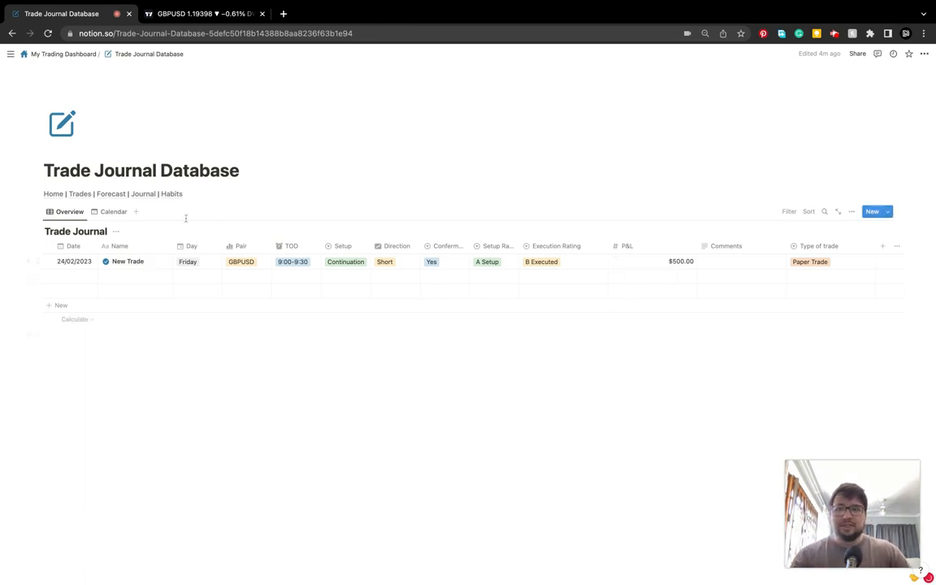
click(112, 211)
scroll(550, 422, down, 2)
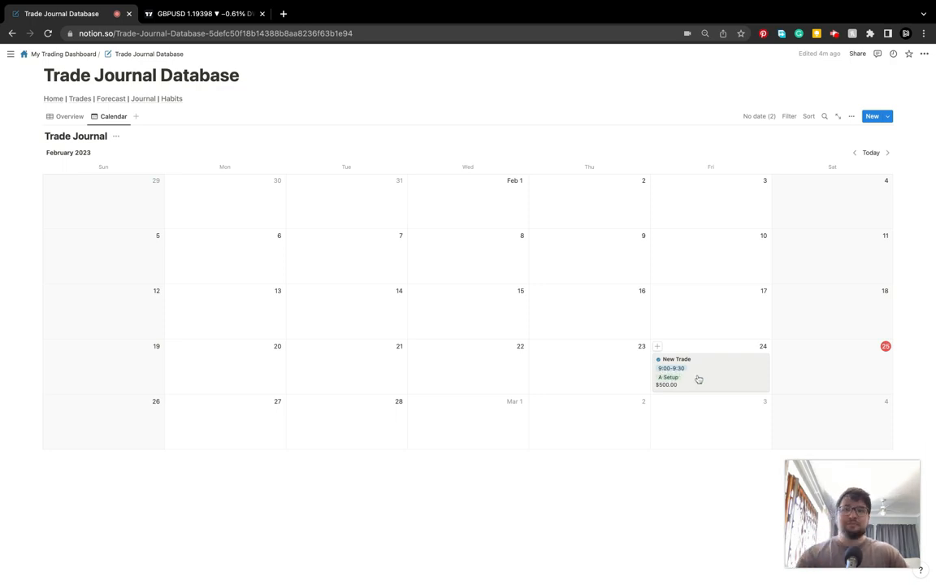
Return to the Overview view and rename the New Trade entry to "GU - Short".
click(69, 116)
click(125, 266)
drag(133, 266, 92, 264)
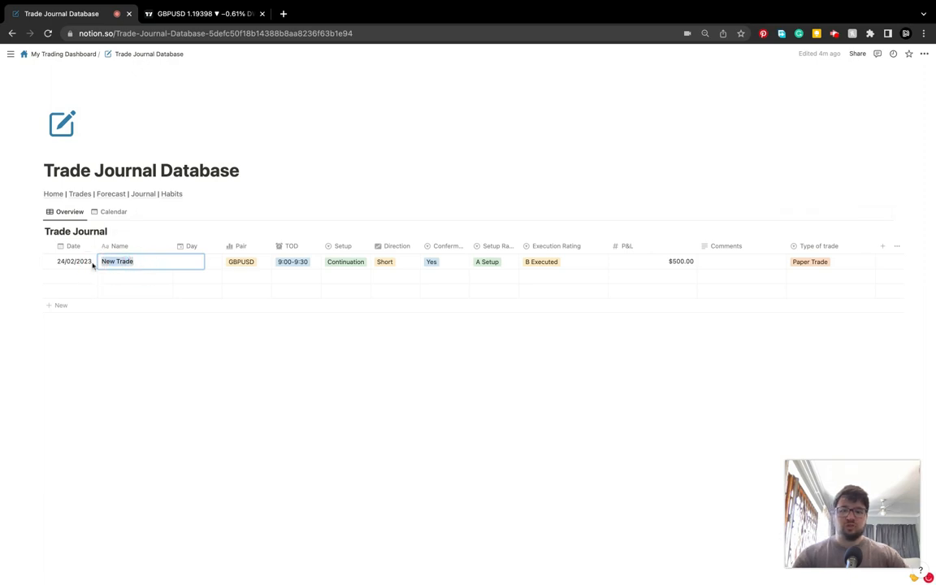
text(GU - Short)
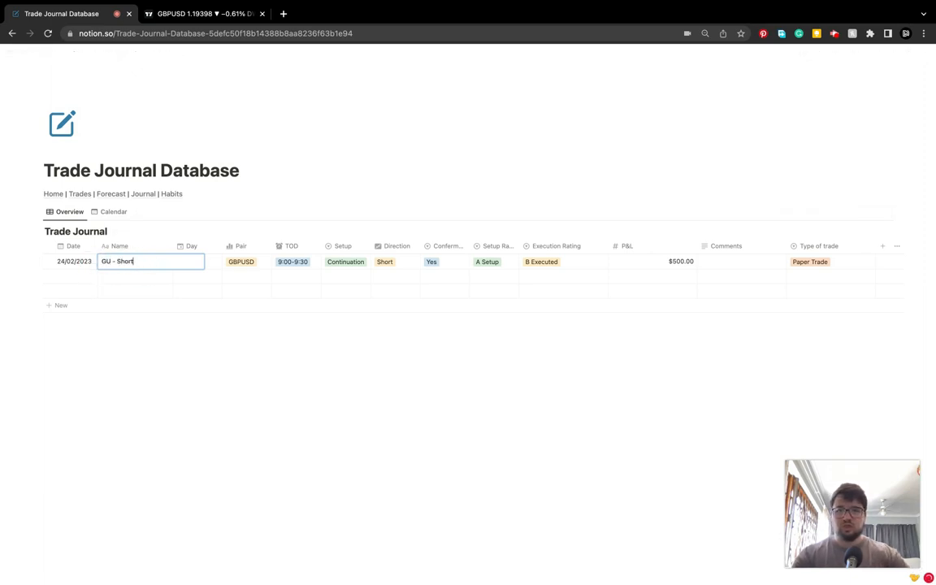
key(Return)
click(284, 440)
Look over the GU - Short entry's properties, close it, and correct the misspelled "Confermation" property name to "Confirmation".
click(154, 261)
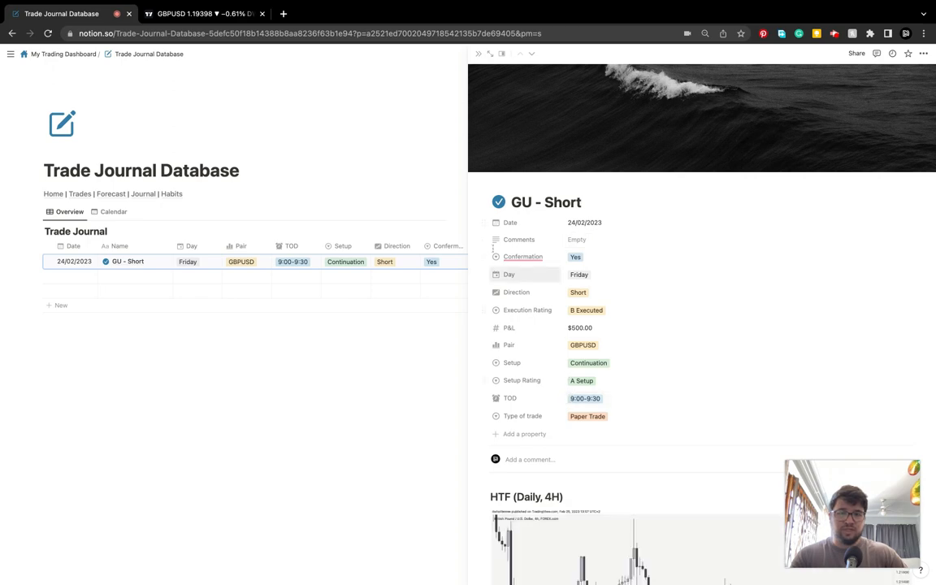
click(313, 410)
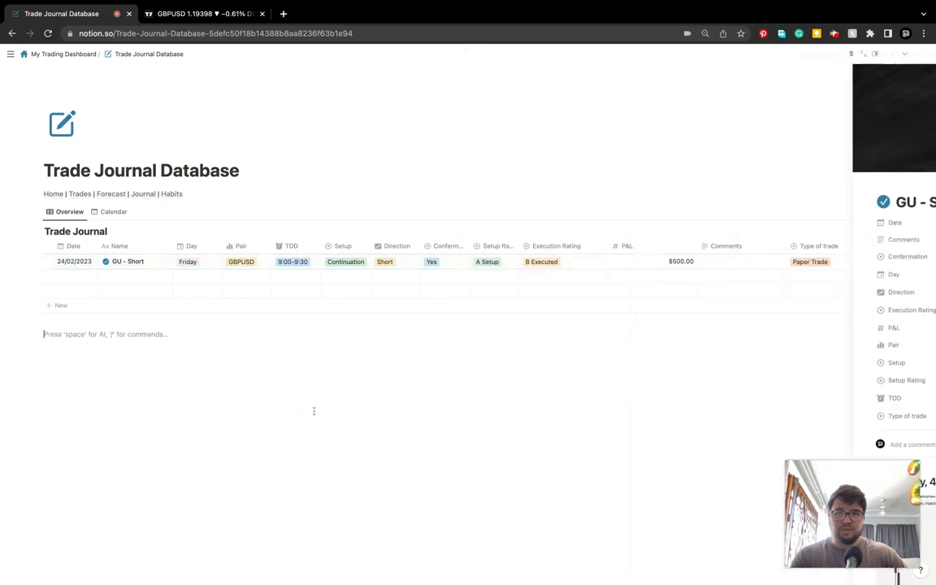
click(443, 245)
click(456, 280)
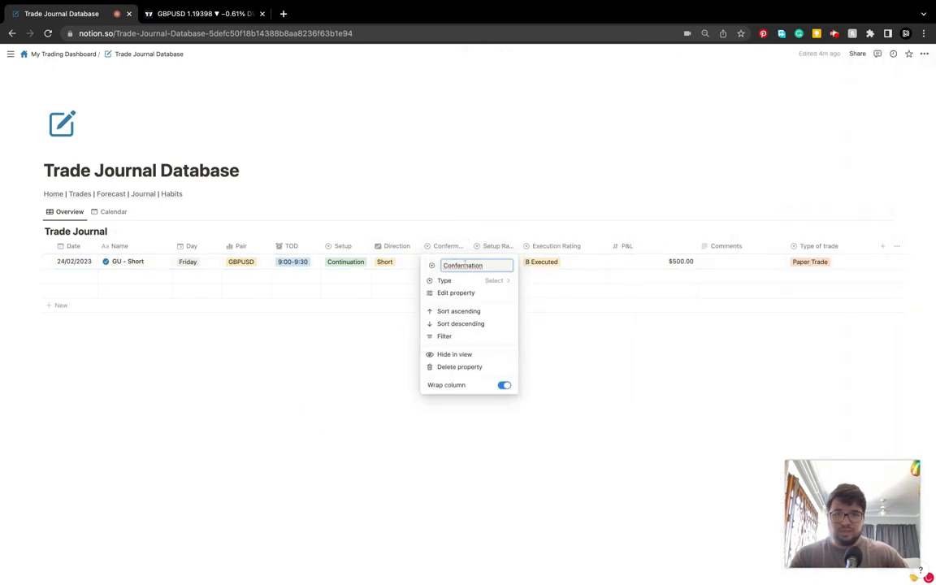
click(461, 264)
key(BackSpace)
text(i)
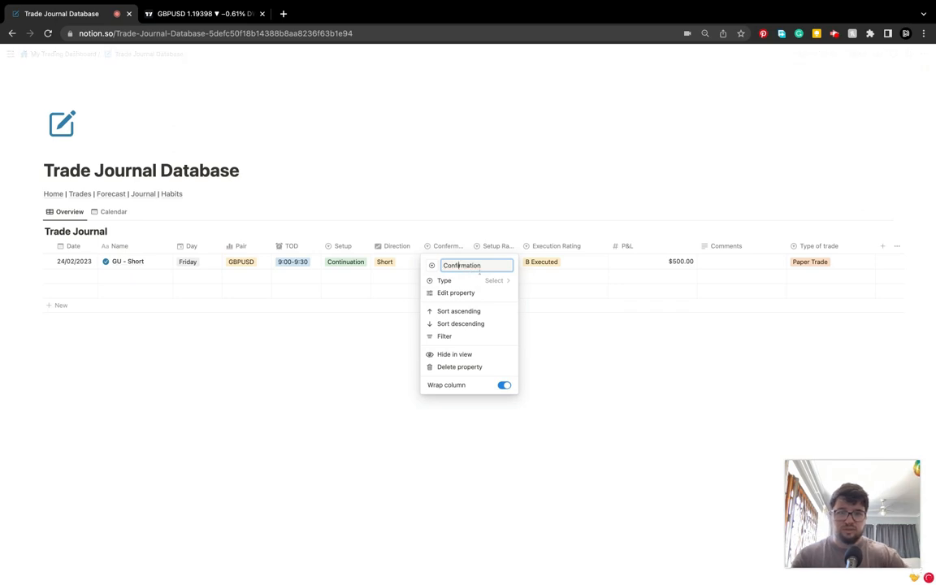
click(556, 372)
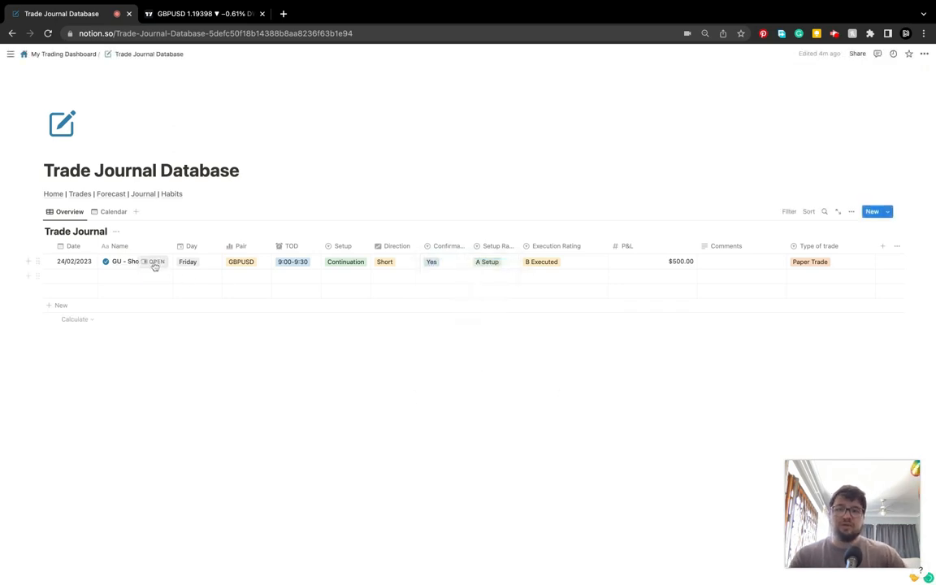
Open the GU - Short trade entry and review its properties, chart images and Summary section.
click(152, 262)
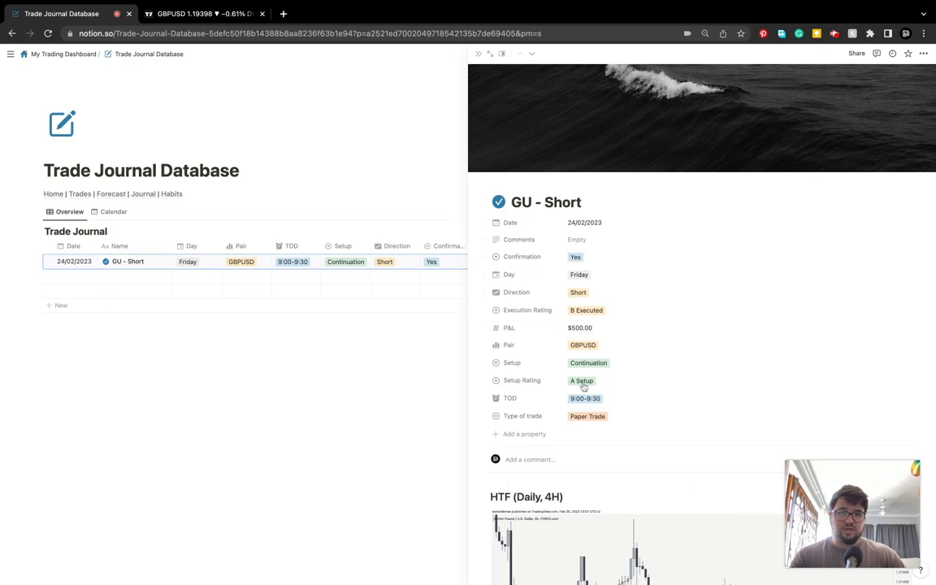
scroll(558, 400, down, 4)
scroll(557, 400, down, 12)
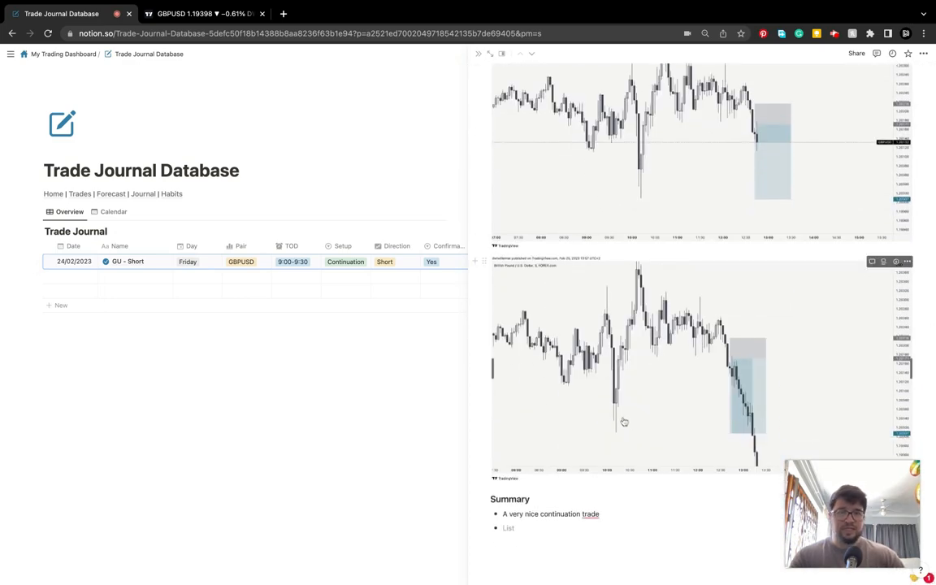
scroll(630, 426, up, 10)
scroll(634, 409, up, 1)
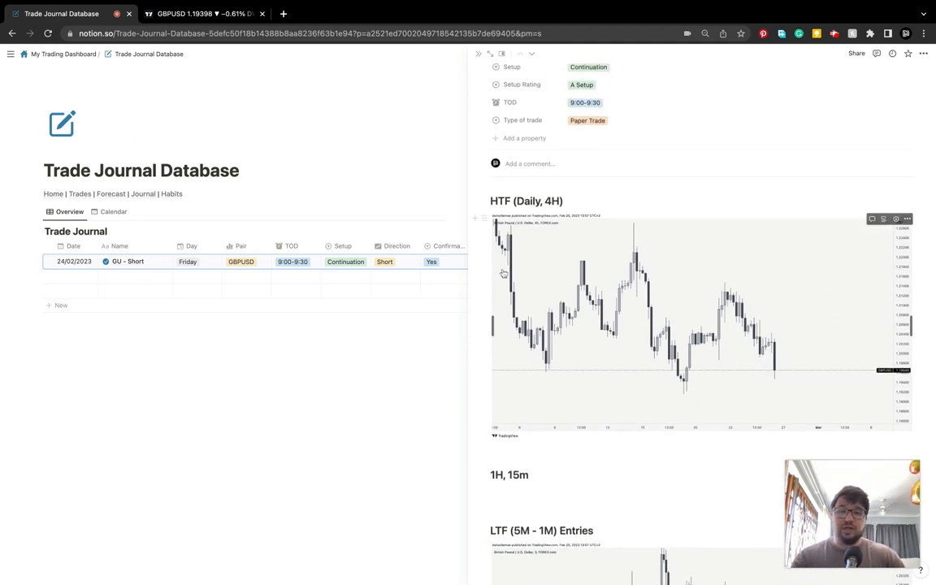
Close the trade entry, look over the journal's Calendar and Overview views, and return to the Home dashboard page.
click(334, 406)
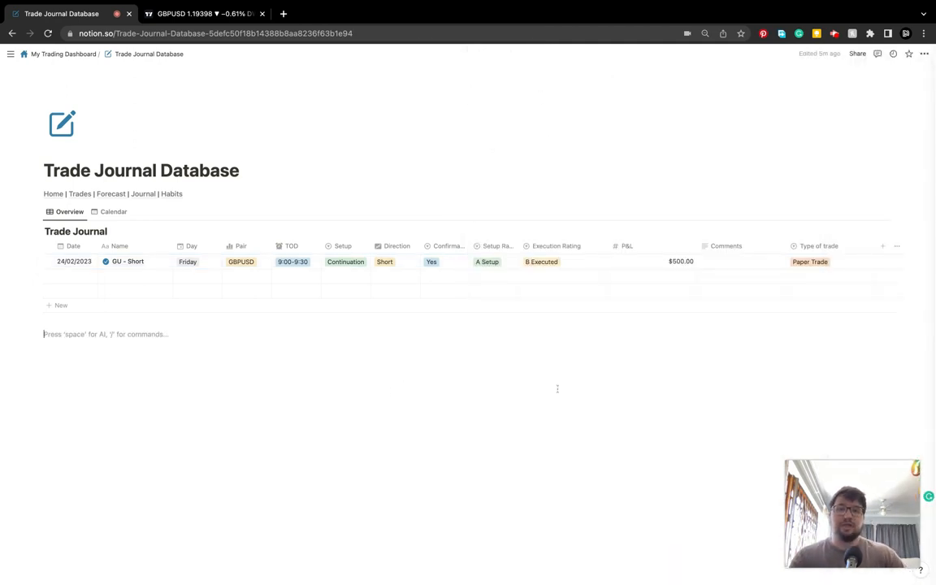
click(64, 211)
click(108, 212)
click(108, 212)
scroll(391, 388, down, 3)
scroll(390, 388, up, 3)
click(63, 211)
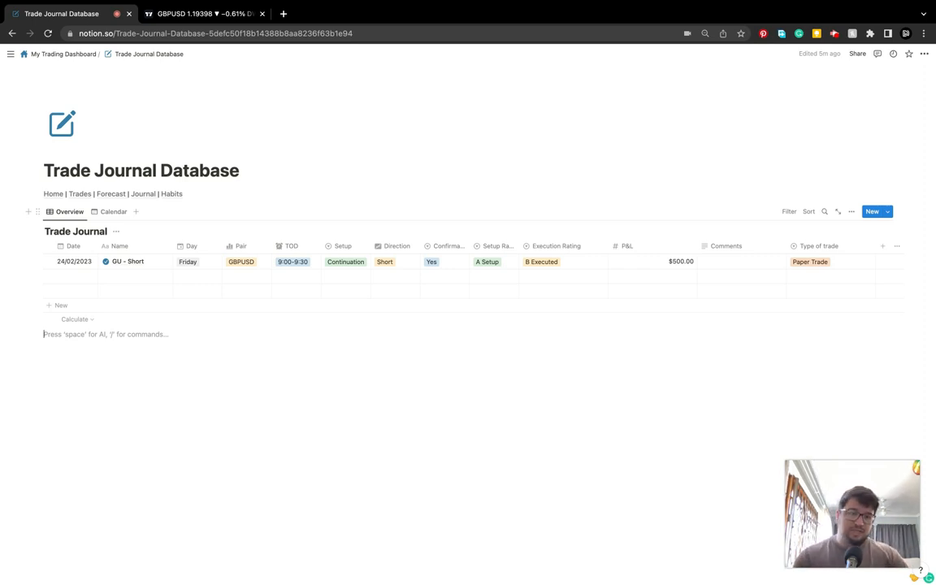
click(52, 194)
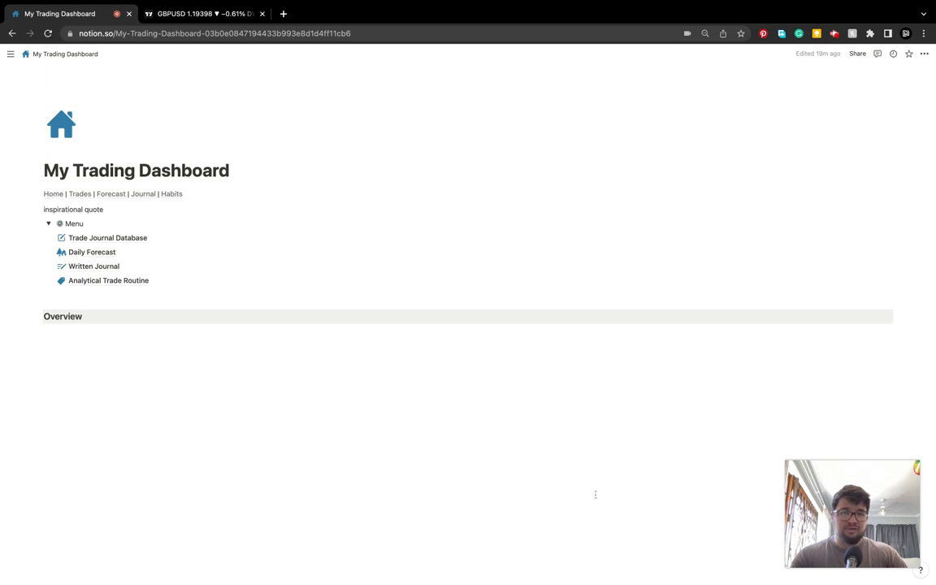
click(103, 352)
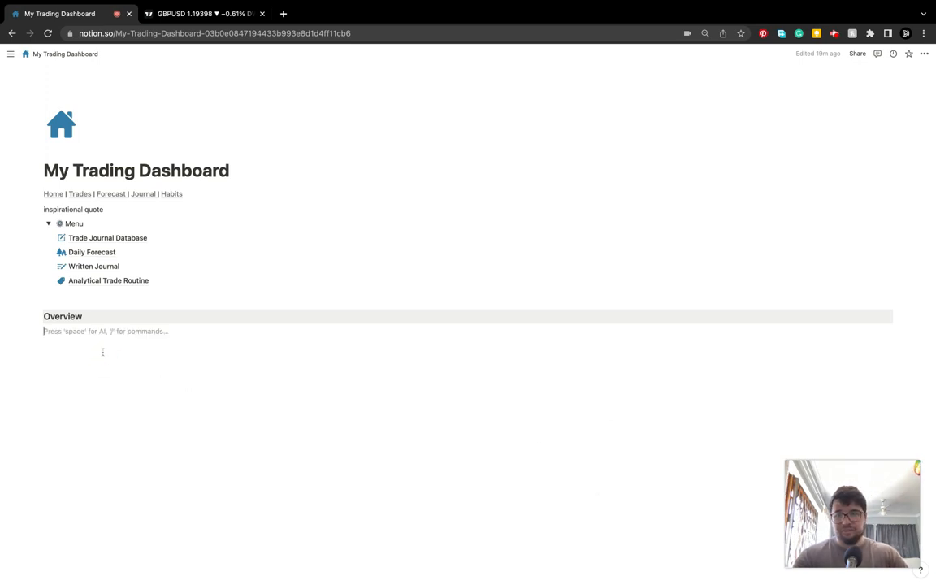
text(/)
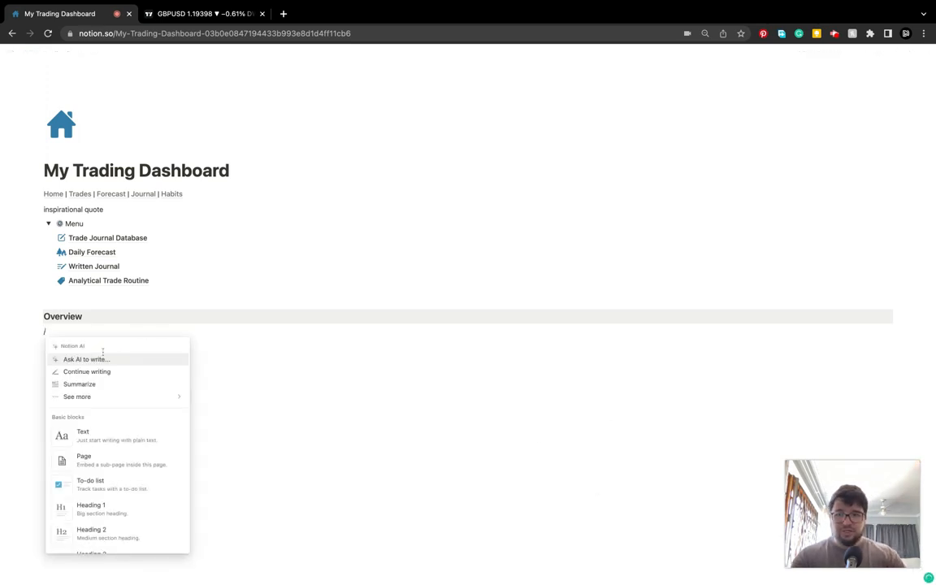
text(link da)
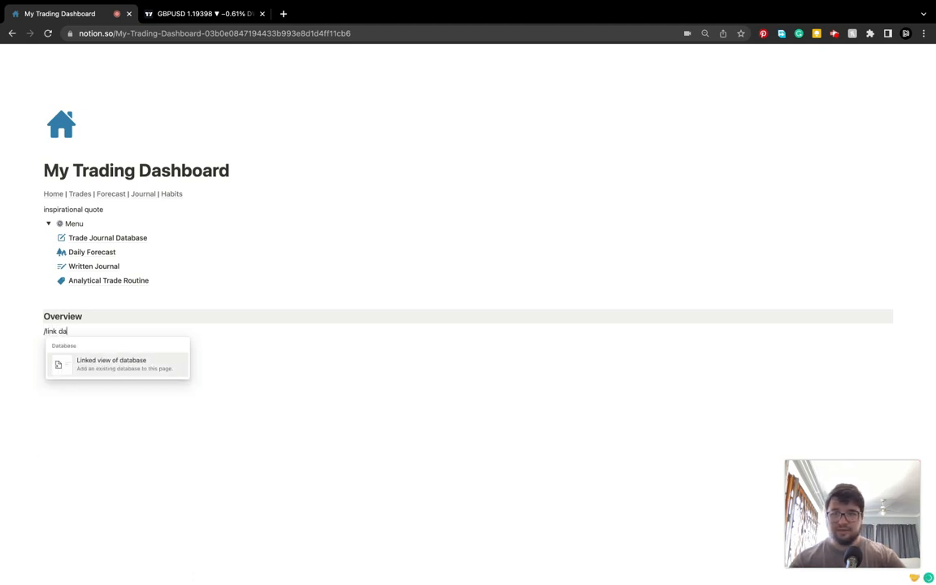
click(110, 365)
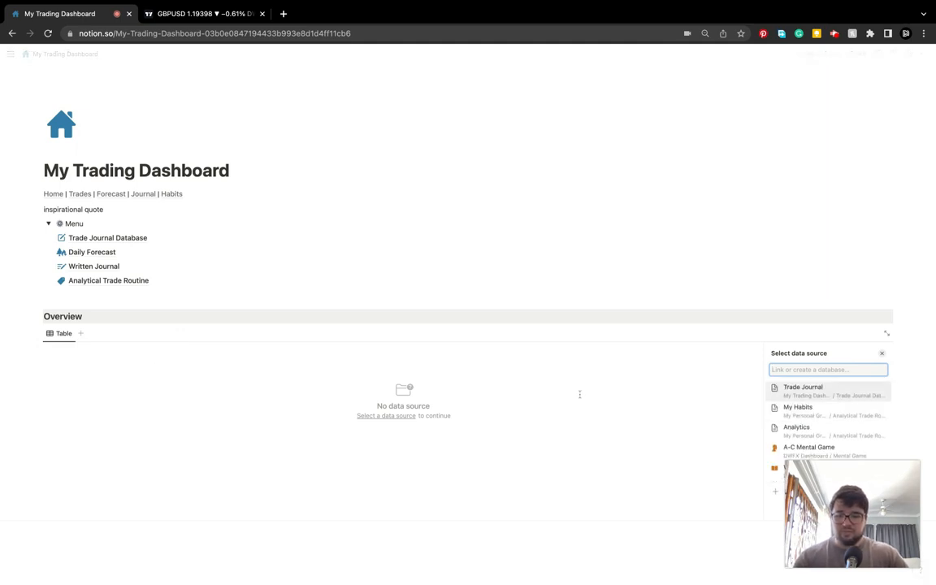
click(579, 394)
drag(492, 516, 34, 334)
click(37, 333)
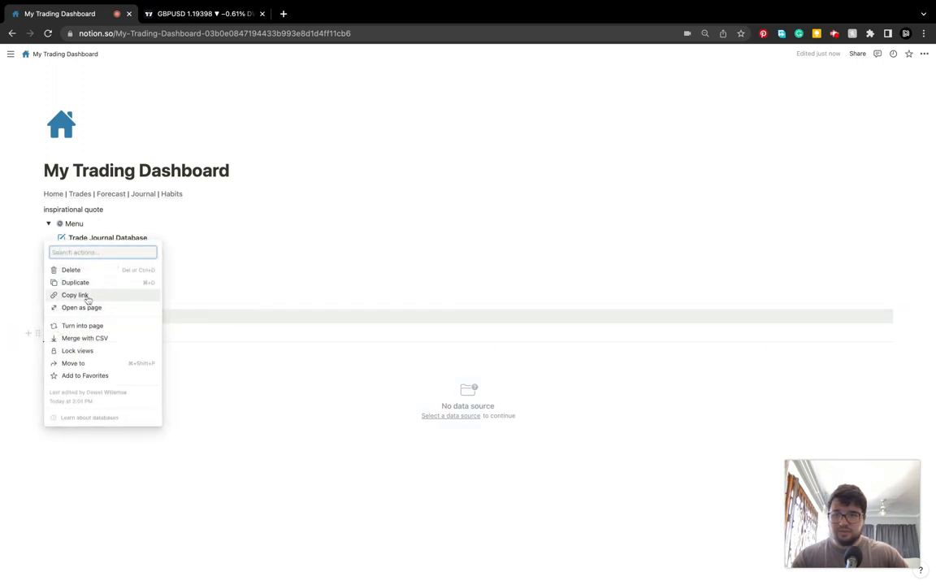
click(82, 268)
Insert a two-column layout below the Overview heading on the dashboard.
click(74, 335)
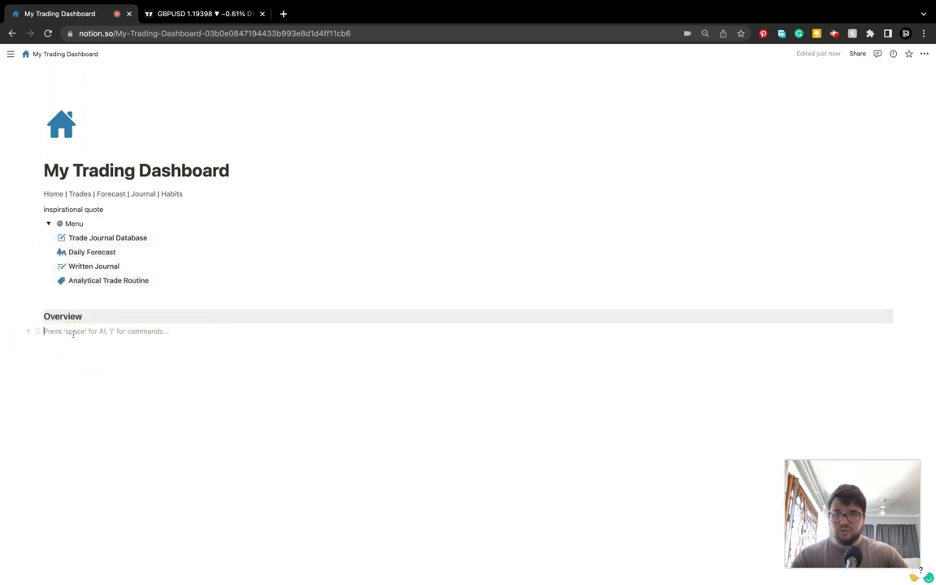
text(/col)
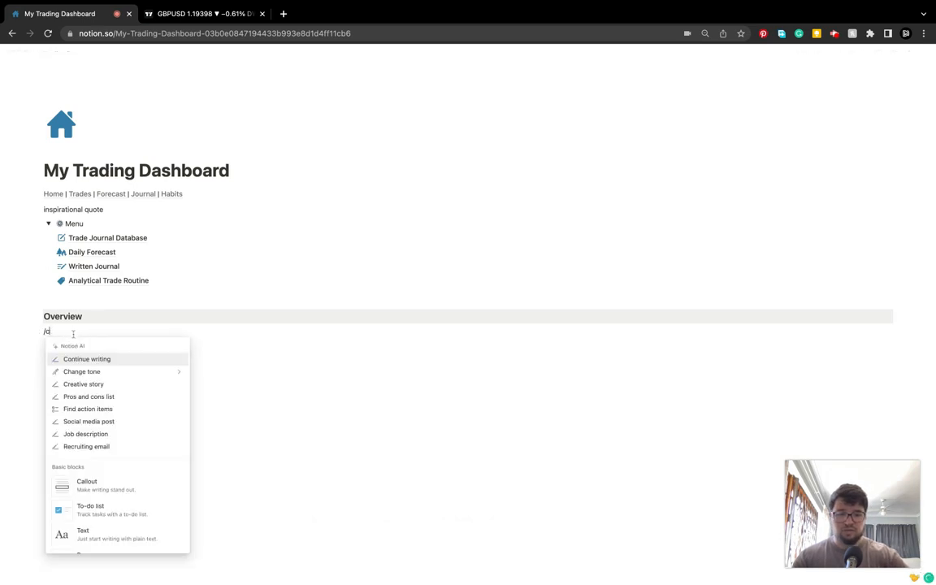
click(101, 371)
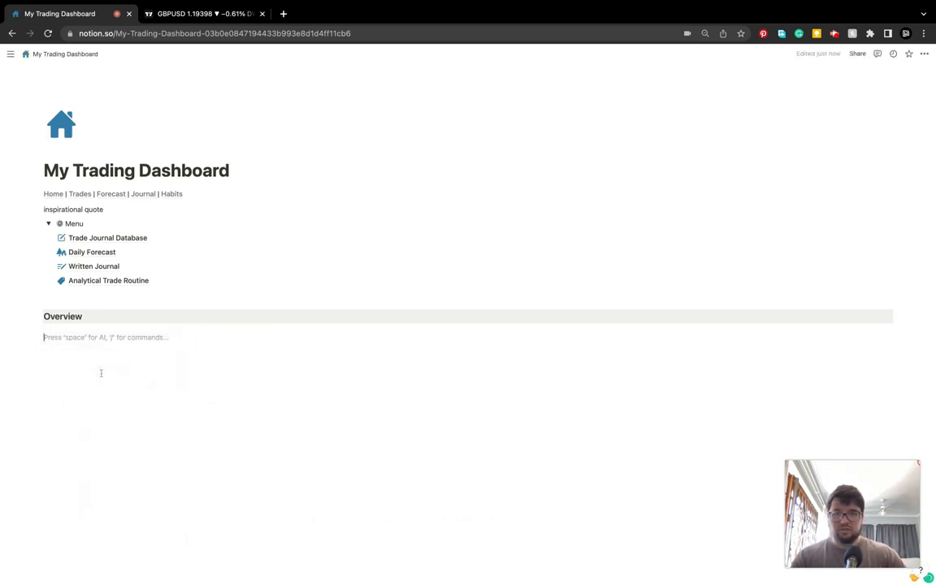
Insert a linked view of the Trade Journal database in the first column, copying its existing Calendar view.
text(/dat)
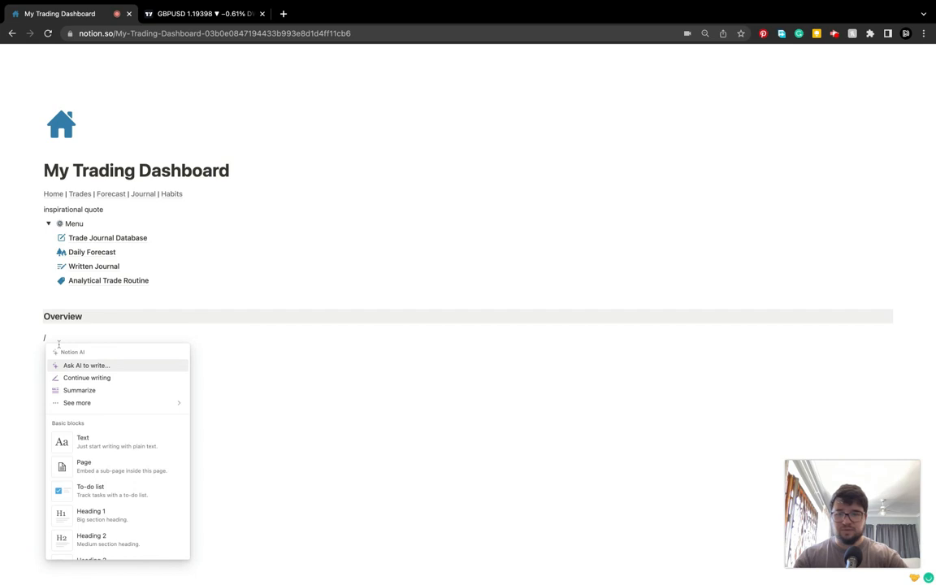
key(BackSpace)
key(BackSpace)
key(BackSpace)
key(BackSpace)
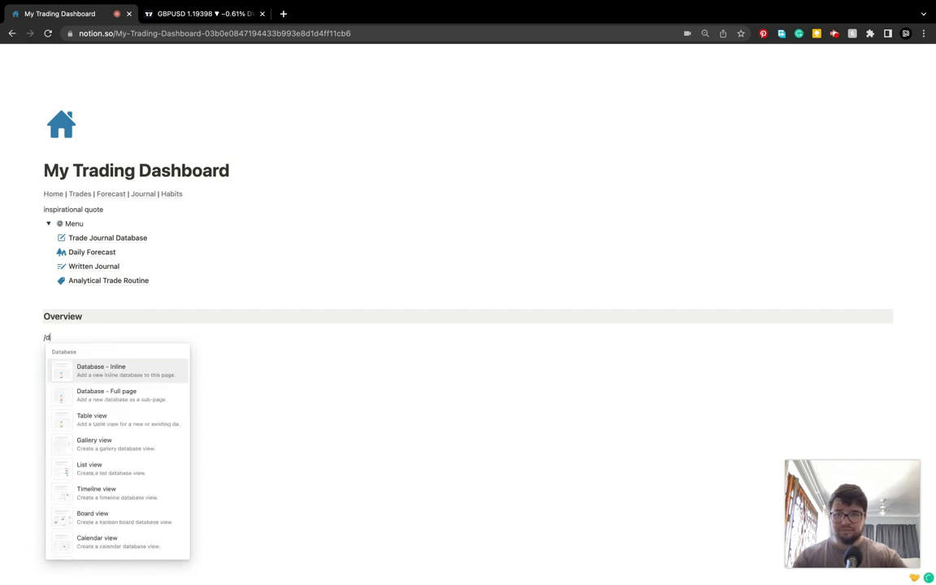
text(l)
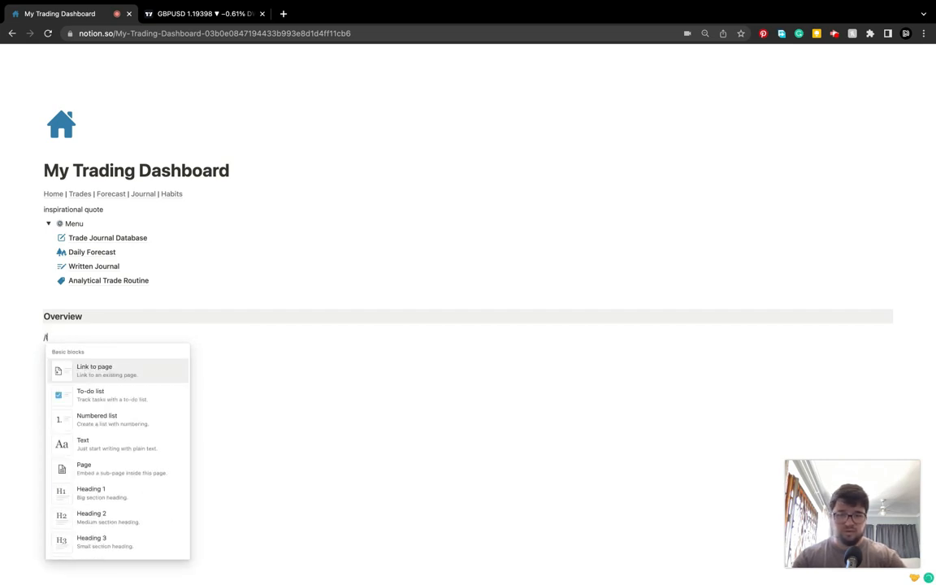
text(ink da)
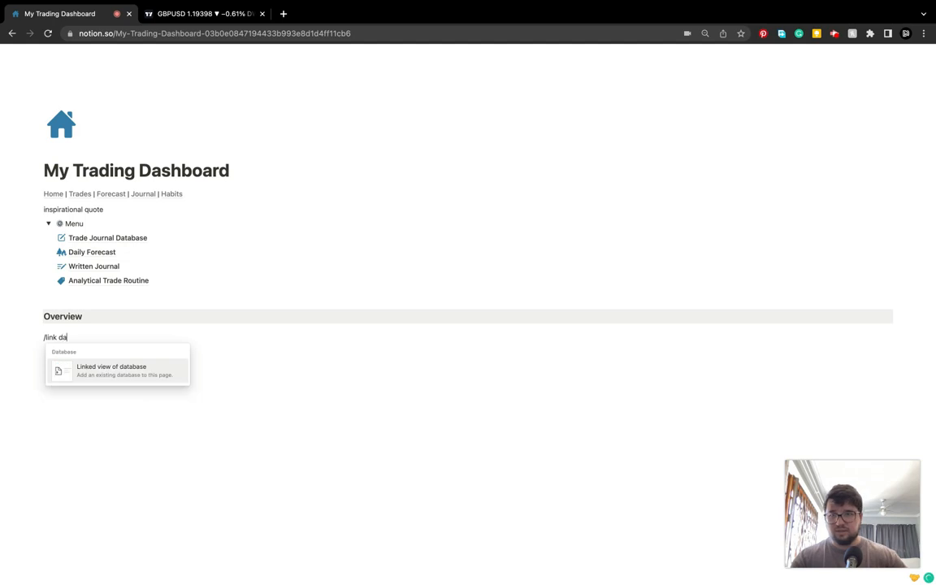
click(97, 364)
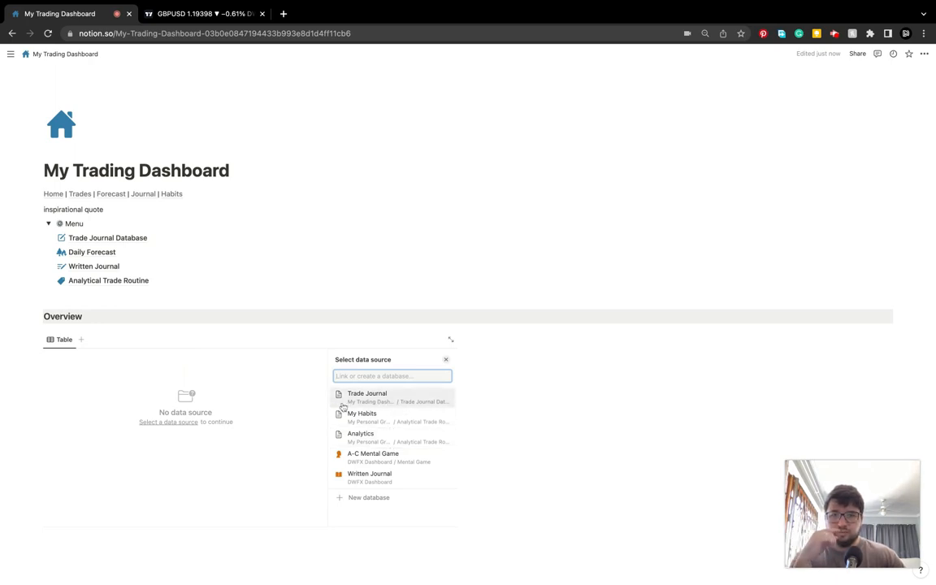
click(429, 398)
key(Down)
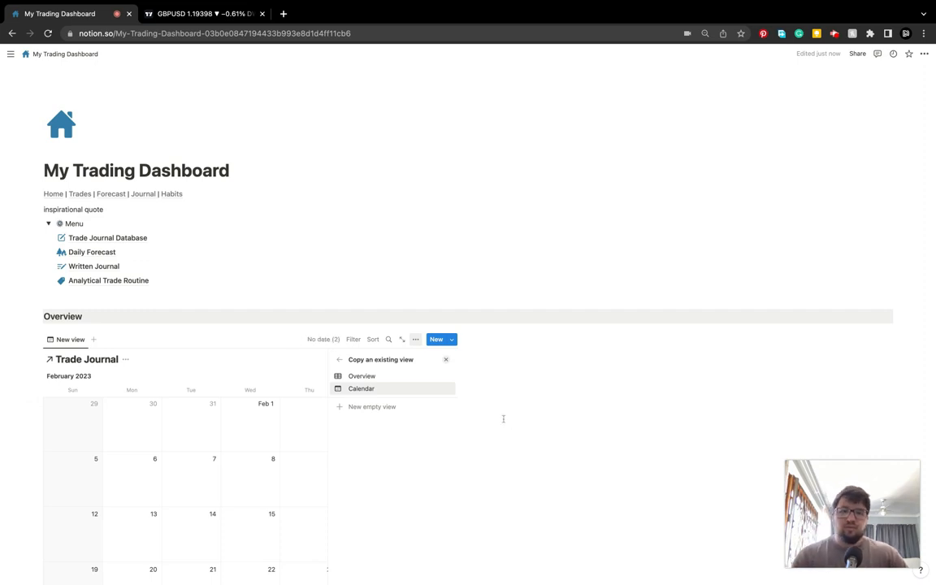
key(Return)
Change the linked Trade Journal view's layout from Calendar to Table and close its view options.
scroll(514, 412, down, 3)
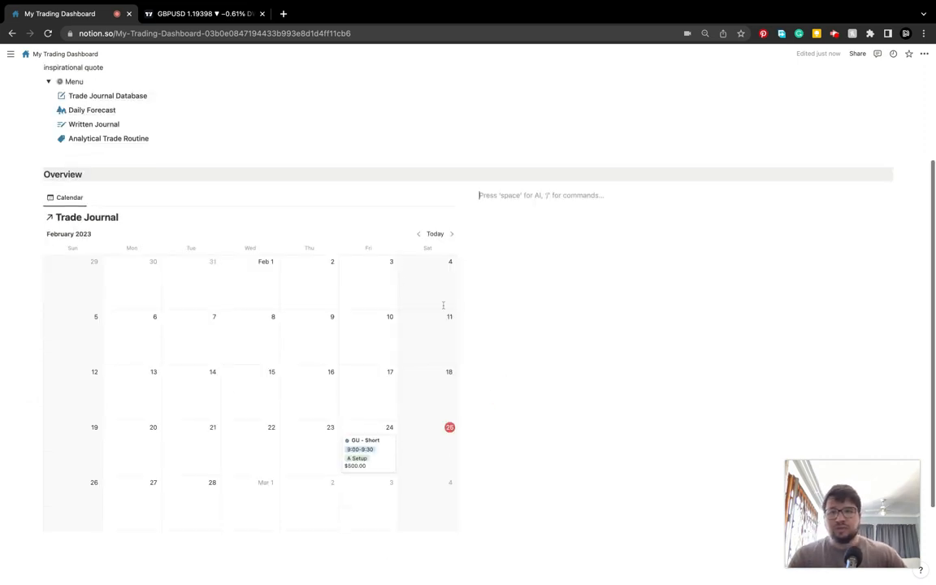
click(412, 198)
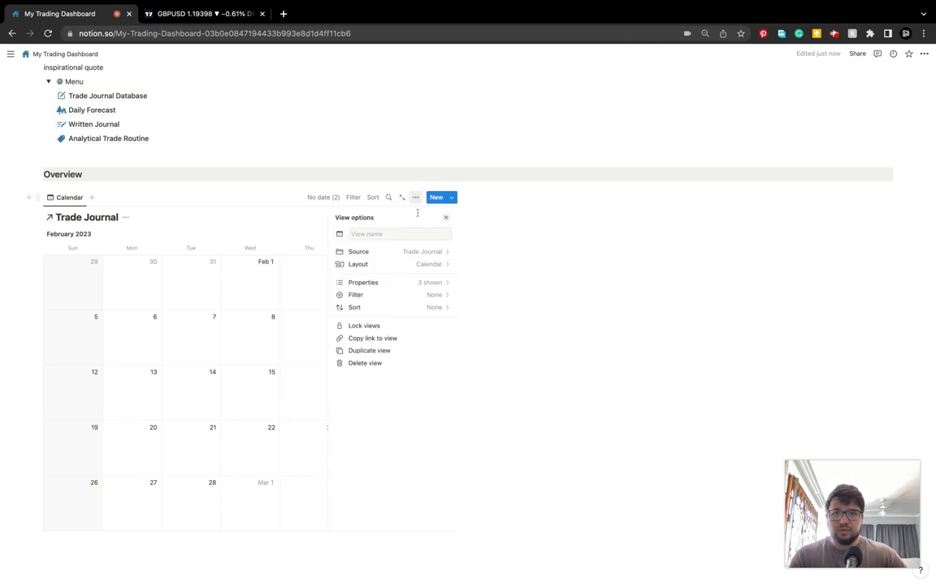
click(431, 253)
click(480, 218)
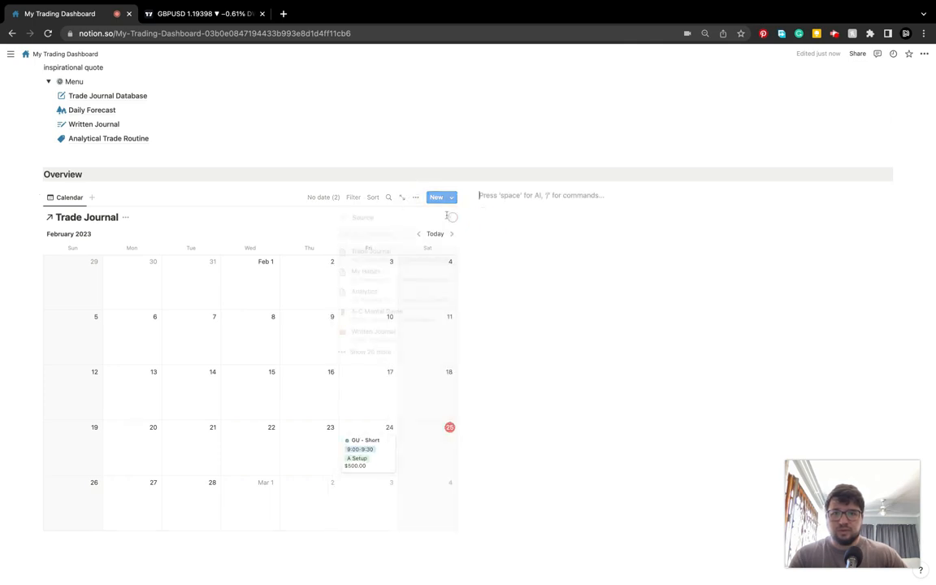
click(415, 198)
click(366, 263)
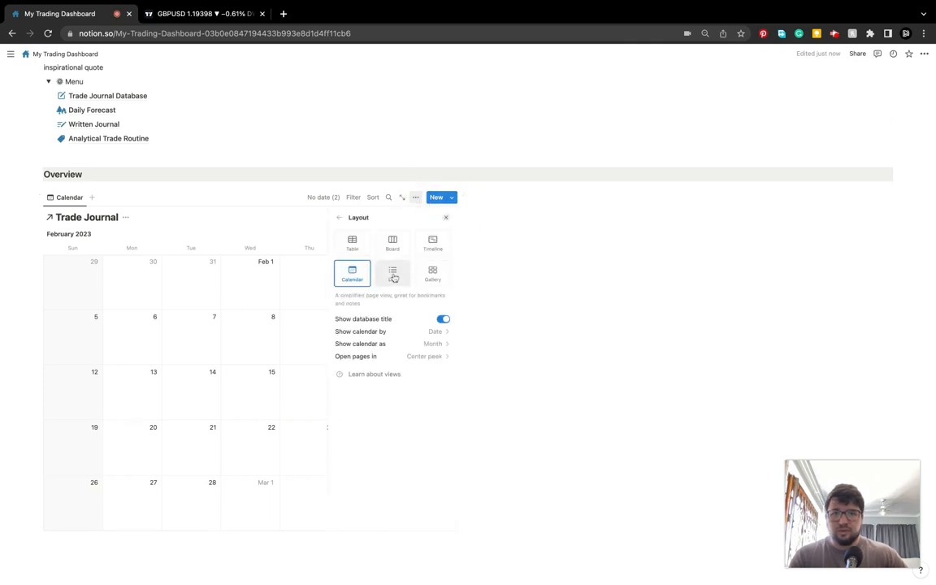
click(353, 242)
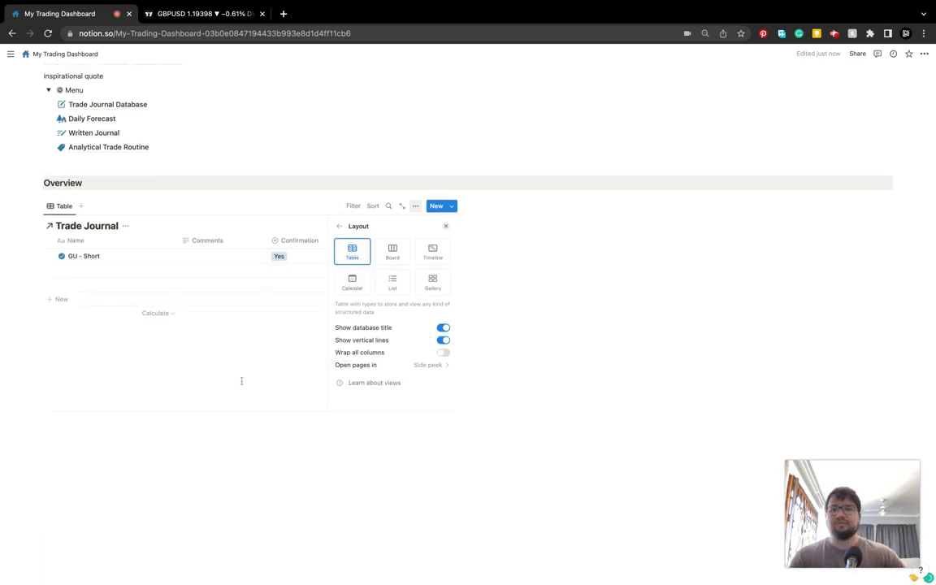
click(238, 392)
Arrange the linked table with a narrower Name column, the Date column first, and Comments moved further back.
drag(179, 336, 112, 336)
drag(312, 336, 77, 337)
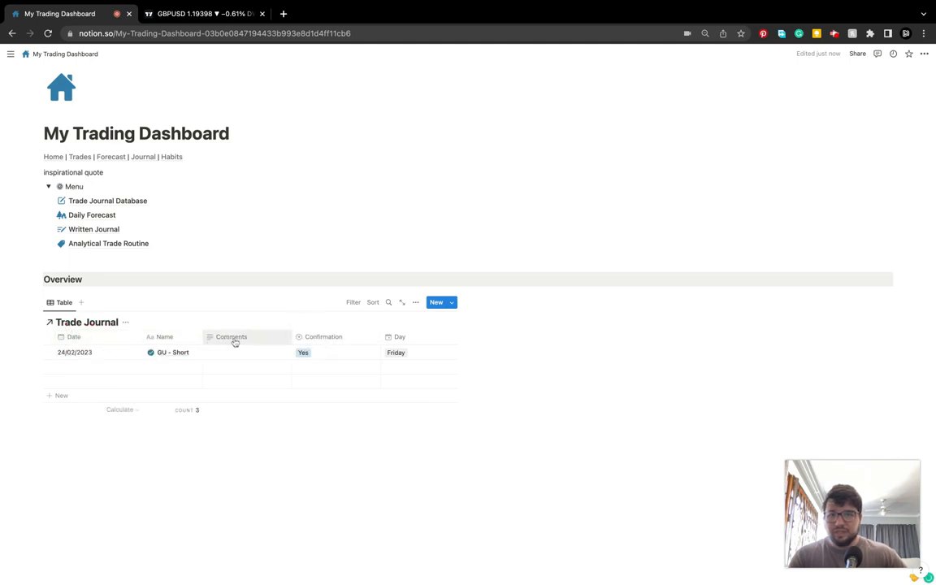
scroll(234, 344, right, 10)
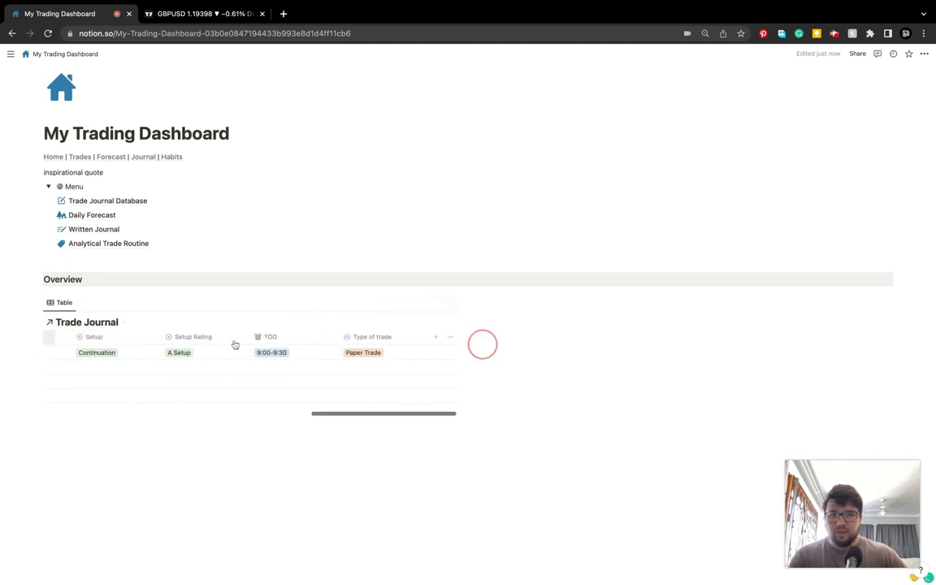
scroll(303, 352, left, 5)
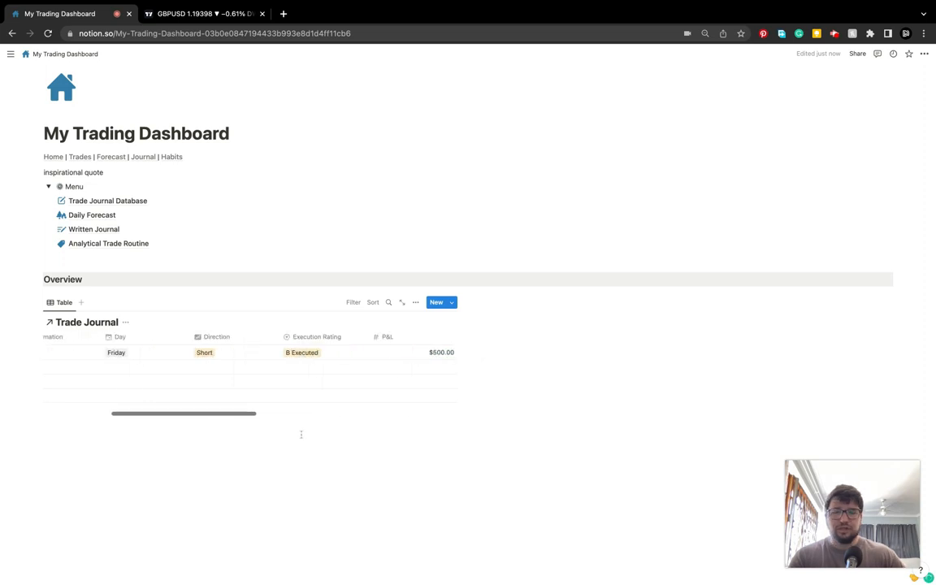
scroll(364, 368, left, 3)
Insert a linked view of the Trade Journal database in the second column, copying its Calendar view.
click(639, 376)
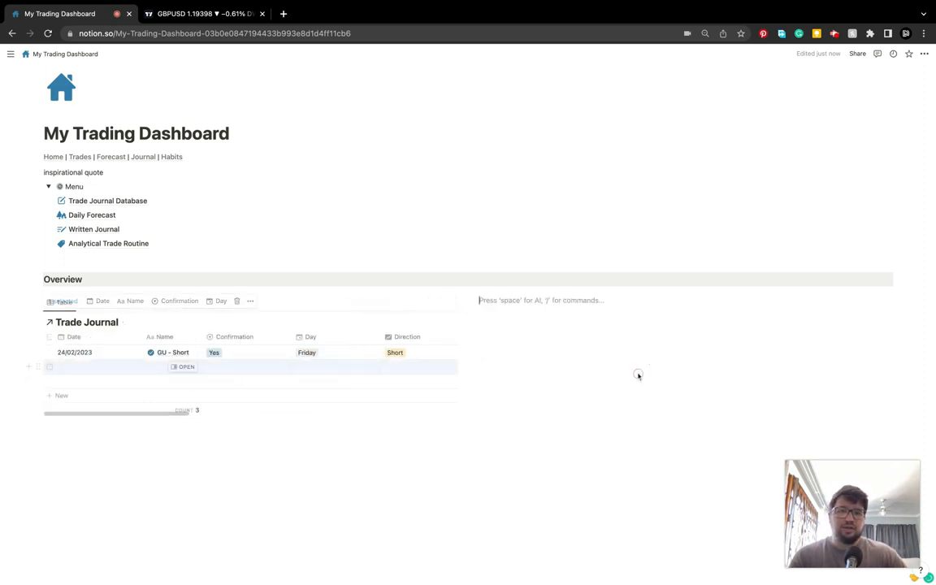
text(/)
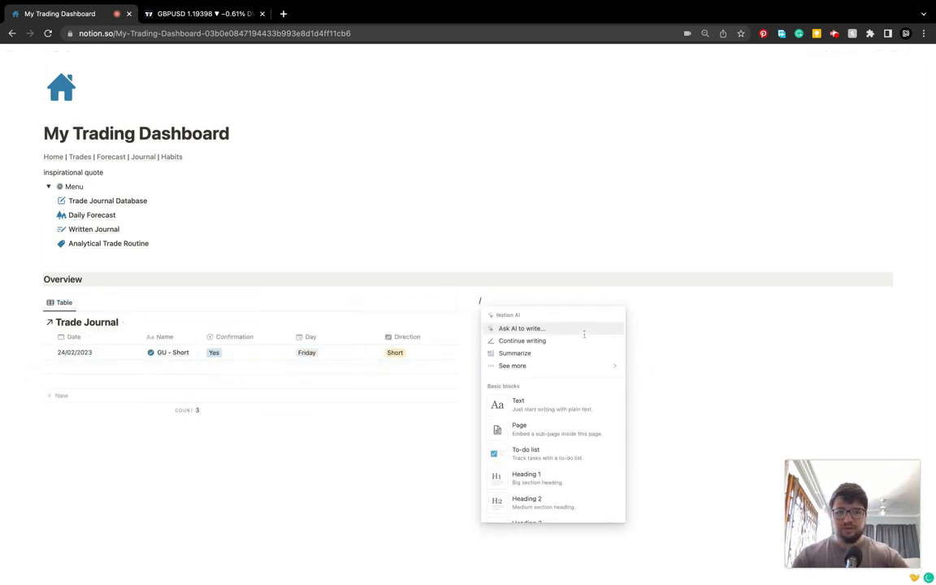
text(ca)
text(link)
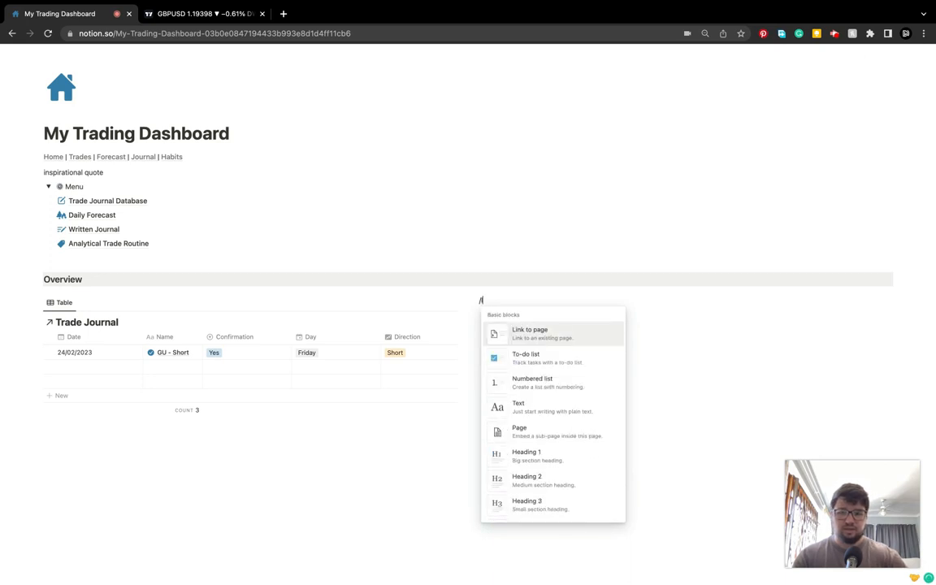
text(ed)
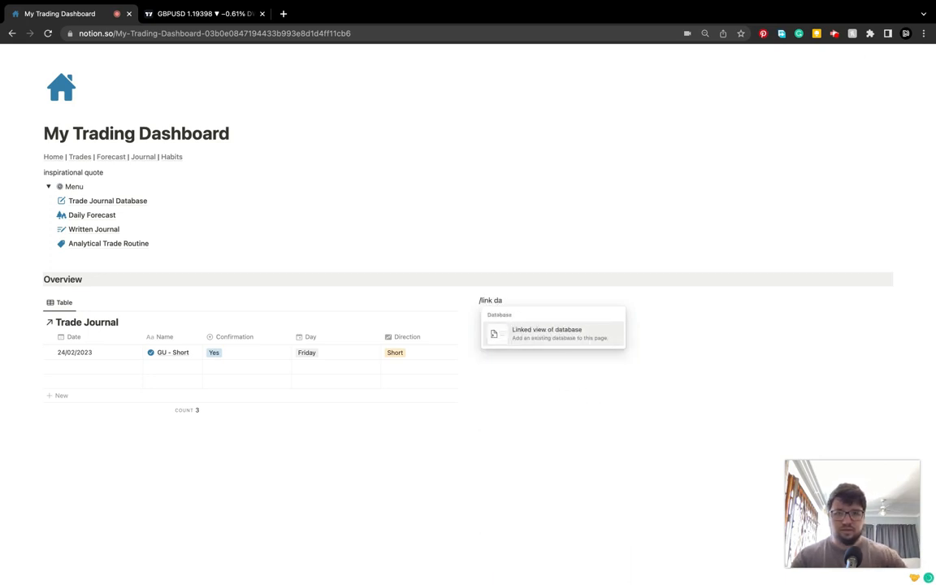
click(589, 340)
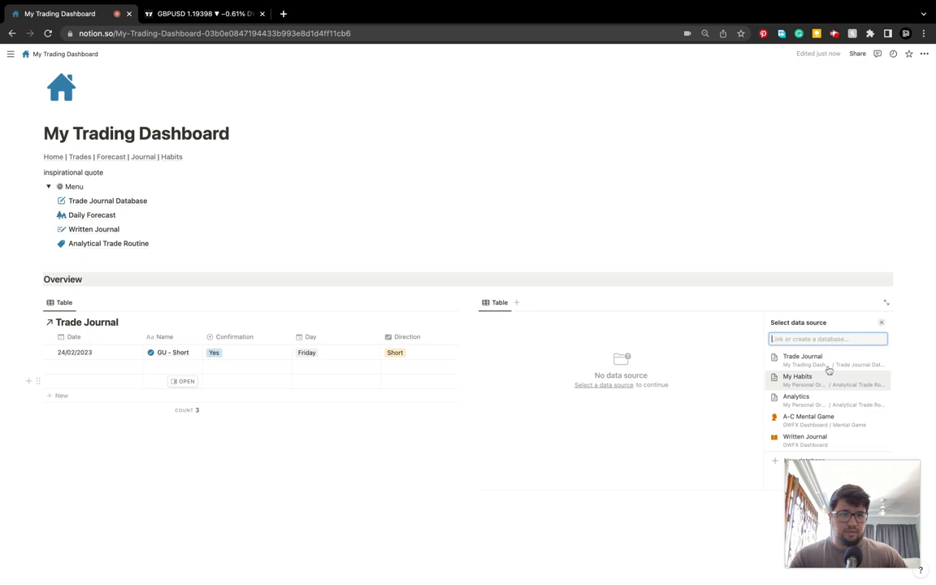
click(832, 362)
click(809, 356)
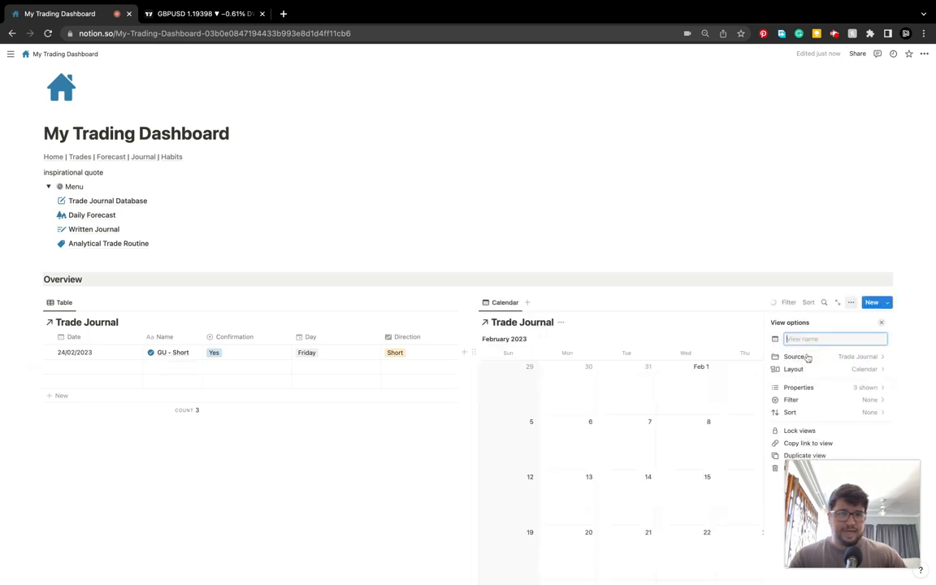
Delete the linked Trade Journal table from the first column and check the remaining calendar.
click(37, 302)
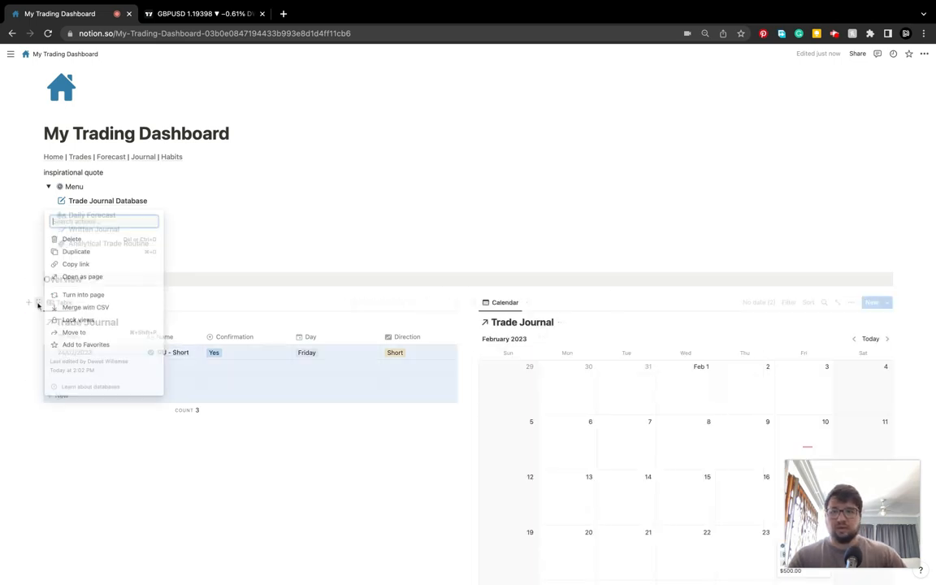
click(75, 240)
scroll(219, 380, down, 3)
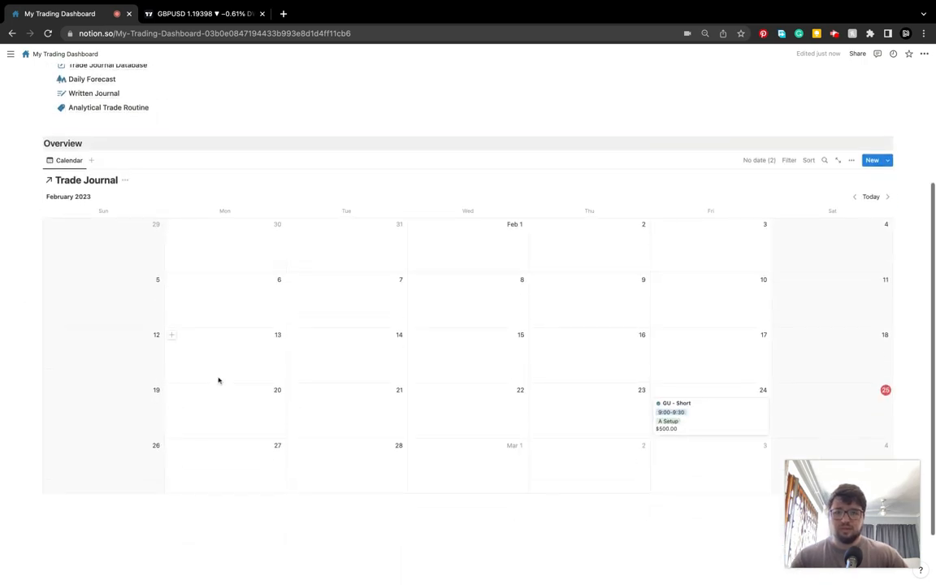
Undo the deletion of the linked table and the insertion of the linked calendar.
key(ctrl+z)
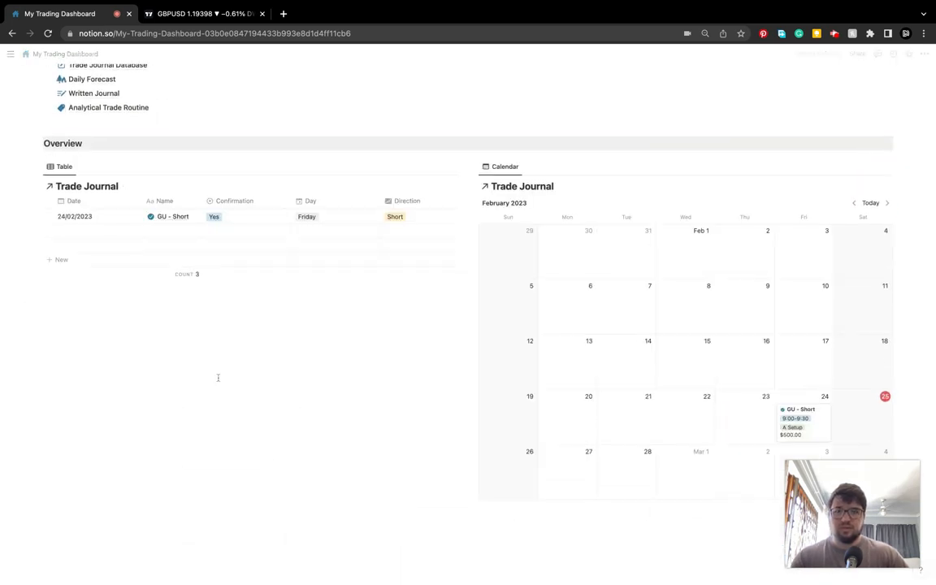
key(ctrl+z)
key(ctrl+z)
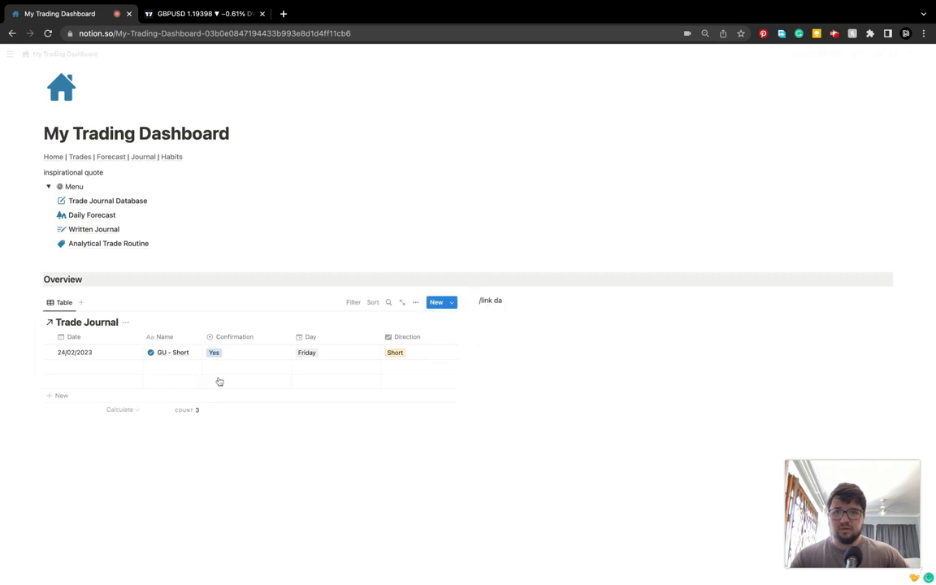
Undo the leftover link command text so the second Overview column is empty.
key(ctrl+z)
key(ctrl+z)
key(ctrl+z)
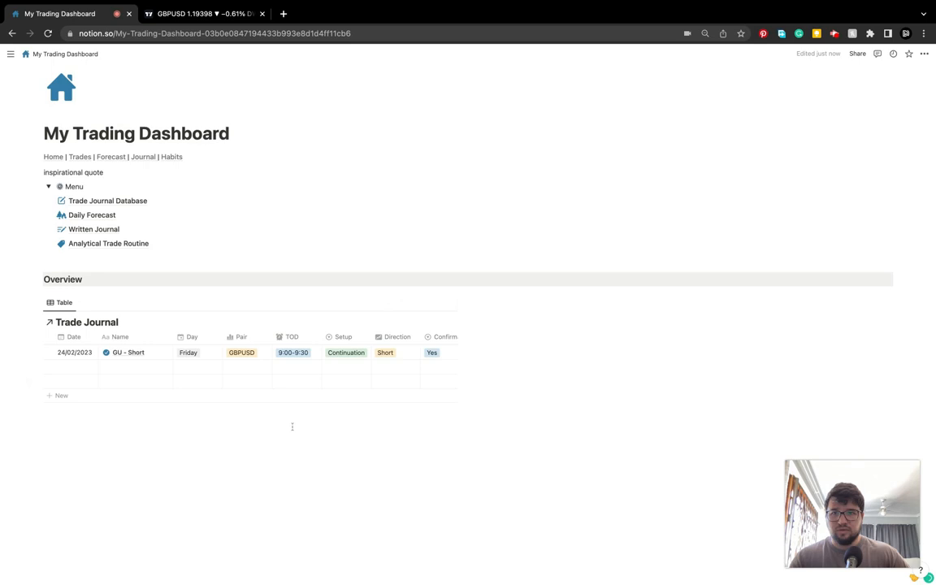
Insert a linked view of the Trade Journal database in the empty second column, copying its Calendar view, and stay on the dashboard page.
click(589, 356)
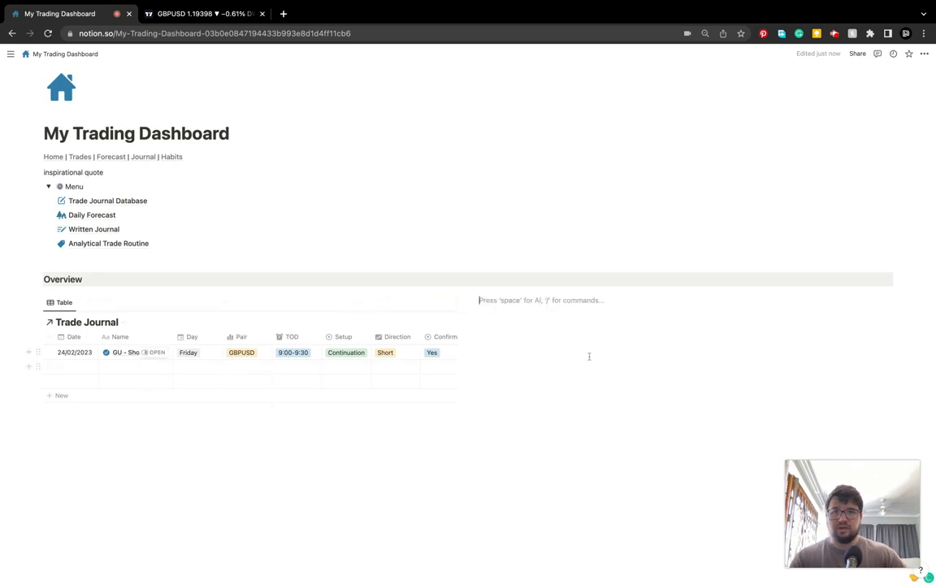
text(/)
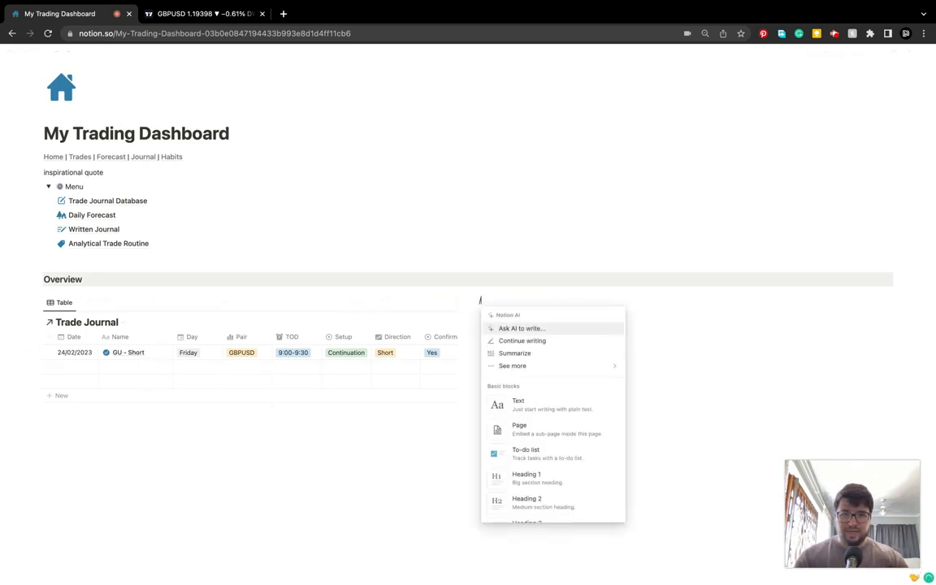
text(link da)
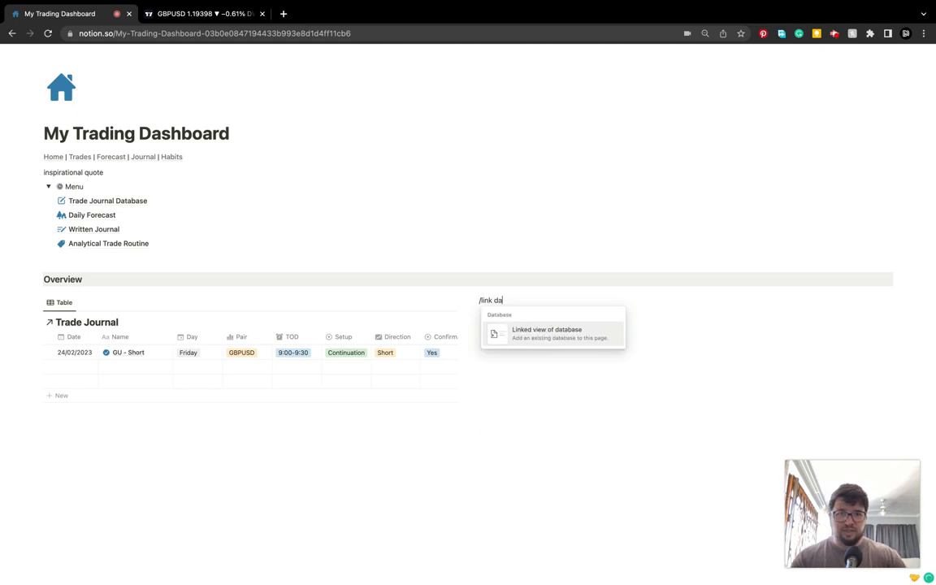
click(568, 333)
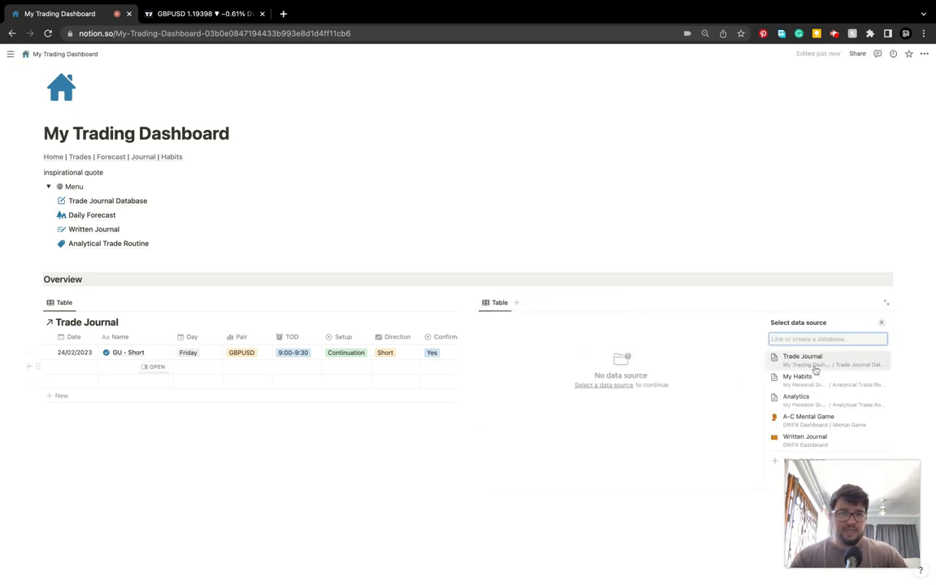
click(824, 365)
click(808, 353)
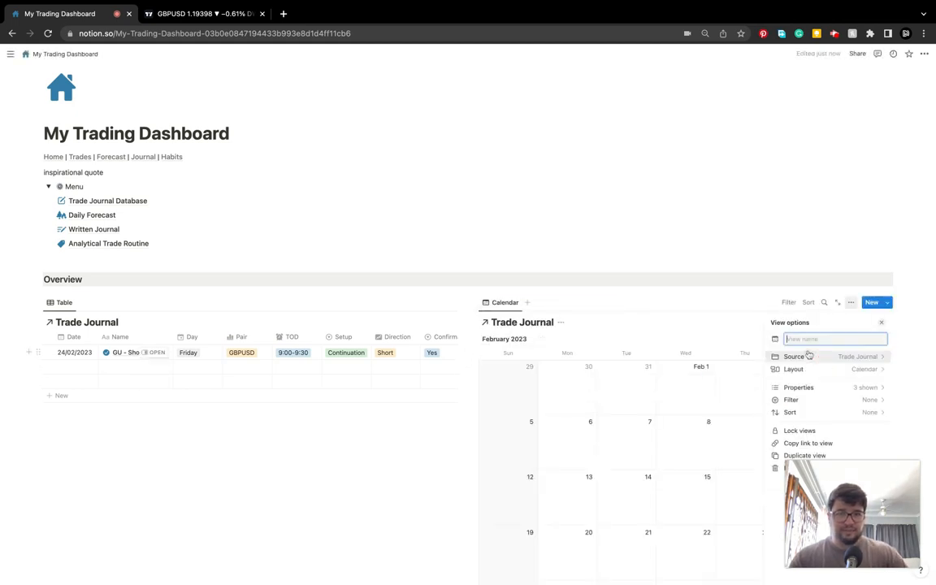
click(703, 241)
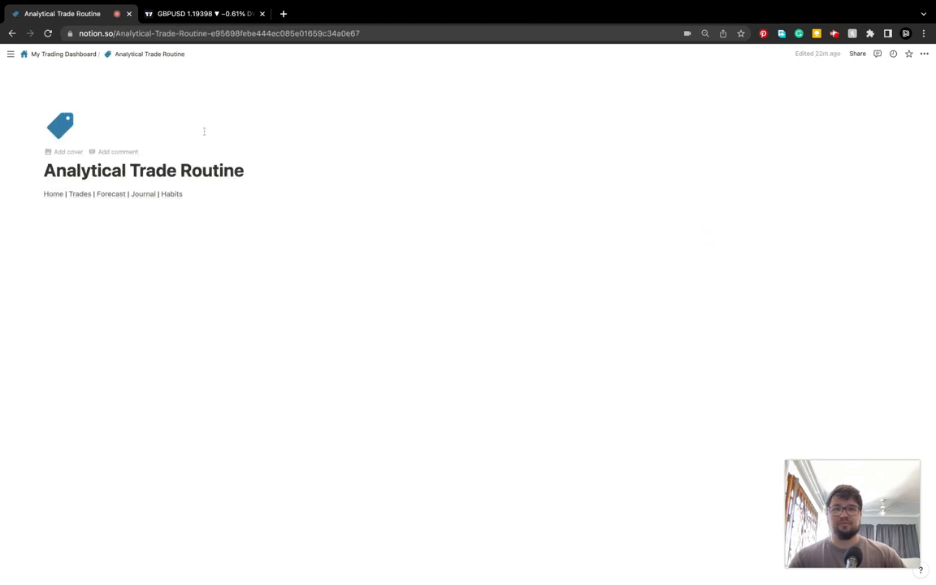
click(63, 54)
Review the linked Trade Journal table and calendar side by side under Overview, and collapse the Menu toggle.
scroll(488, 471, down, 5)
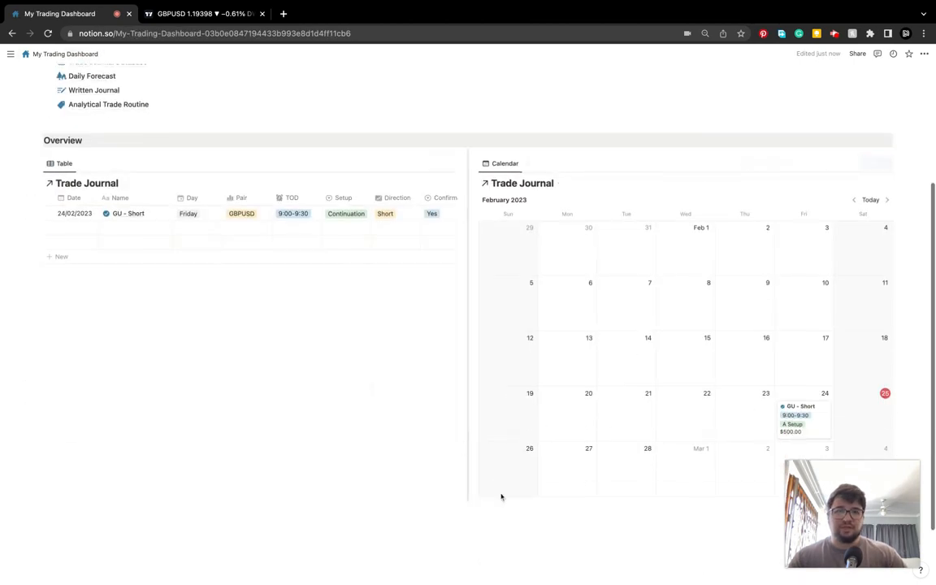
click(299, 410)
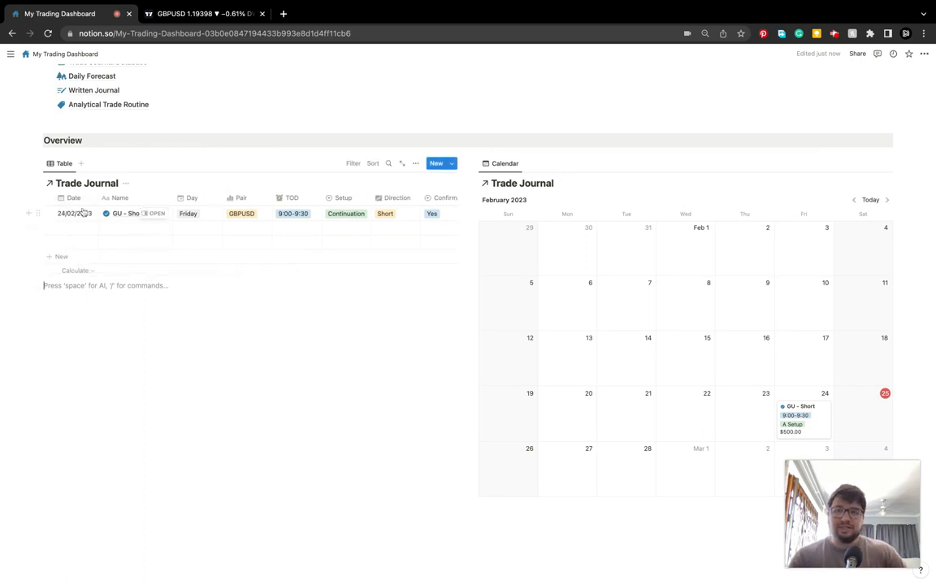
scroll(82, 211, right, 2)
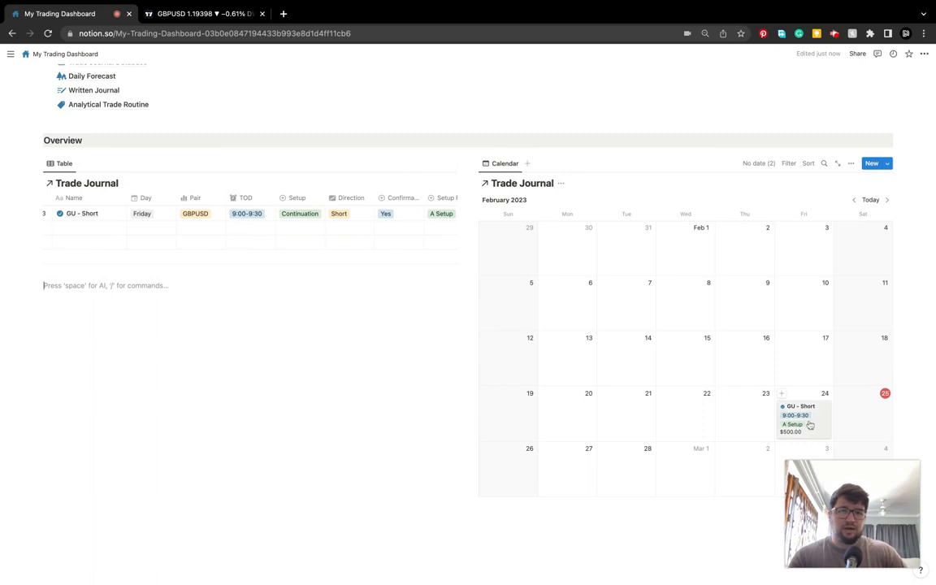
scroll(381, 350, up, 2)
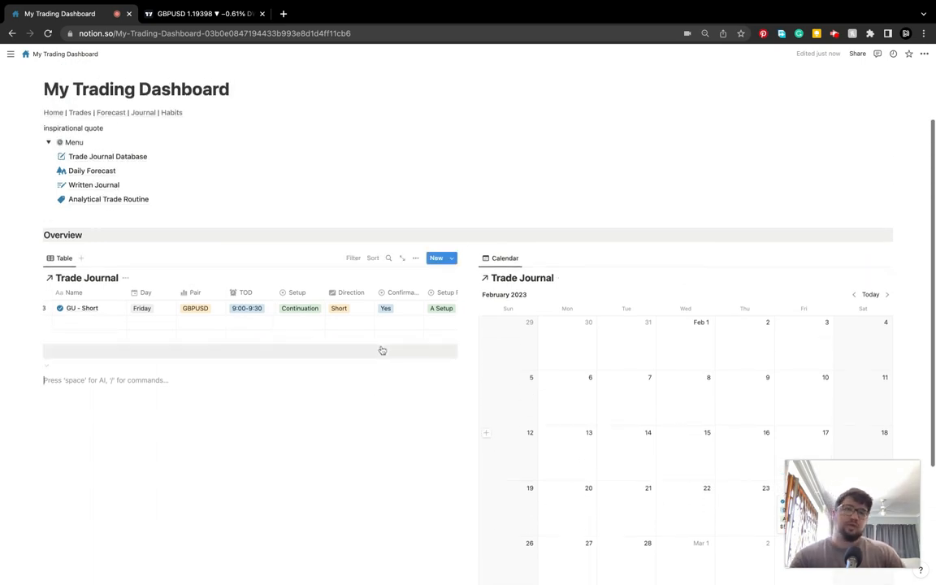
scroll(384, 365, down, 3)
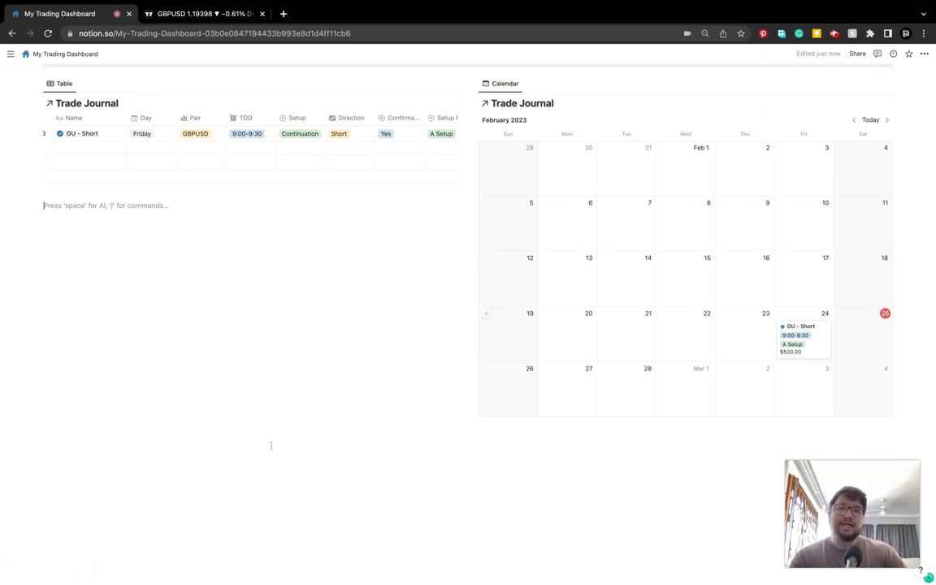
scroll(255, 428, up, 1)
scroll(255, 424, up, 3)
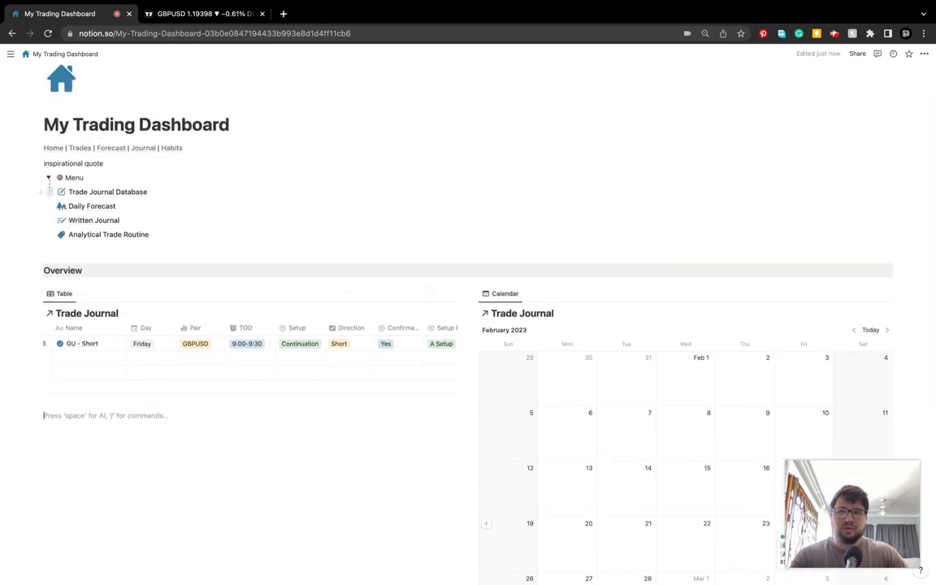
click(48, 177)
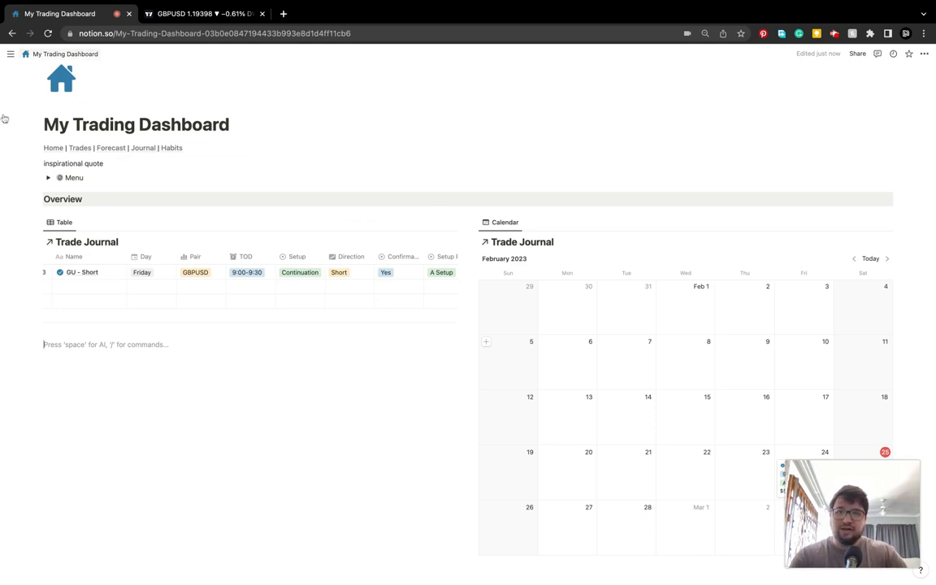
Replace the page cover with a dark forest photo found by searching Unsplash for "moody".
click(69, 106)
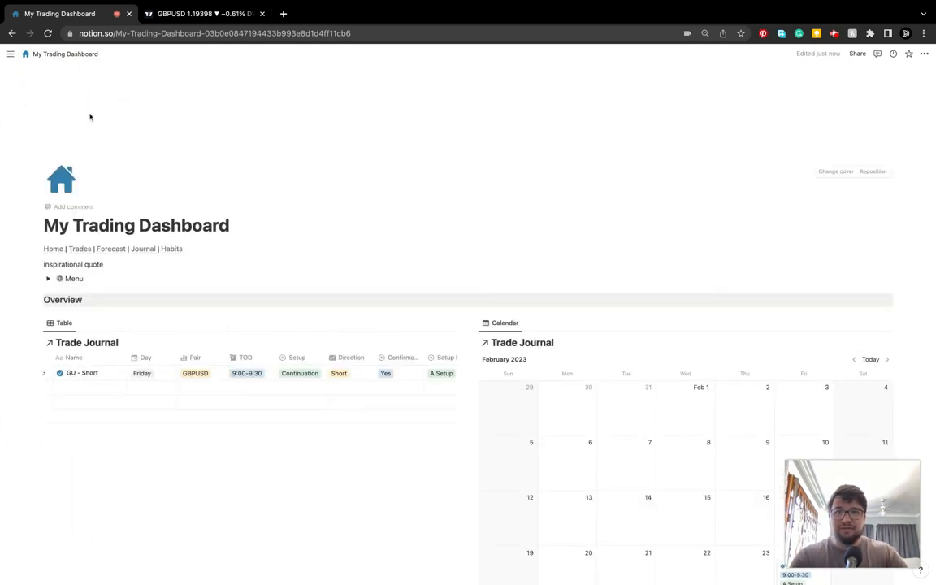
click(837, 172)
click(790, 187)
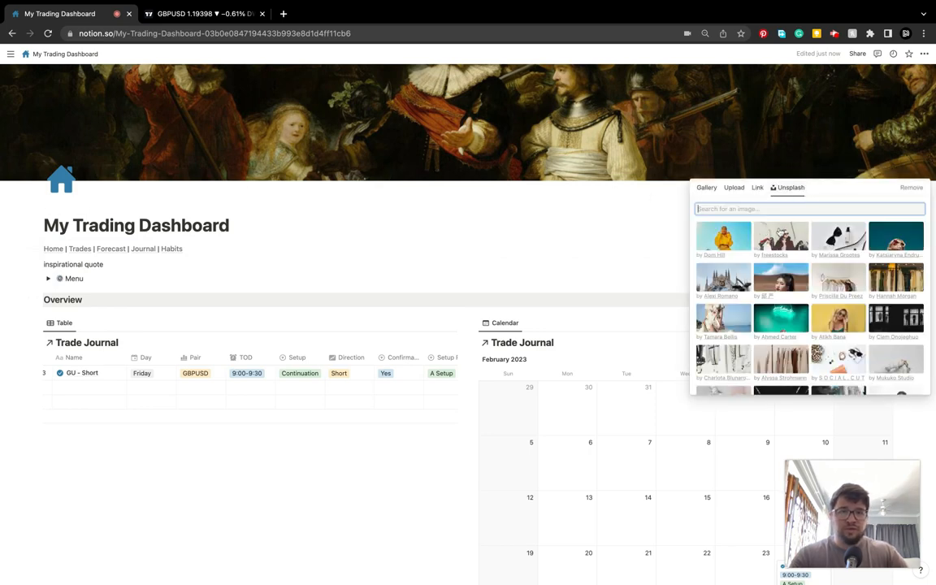
text(moody)
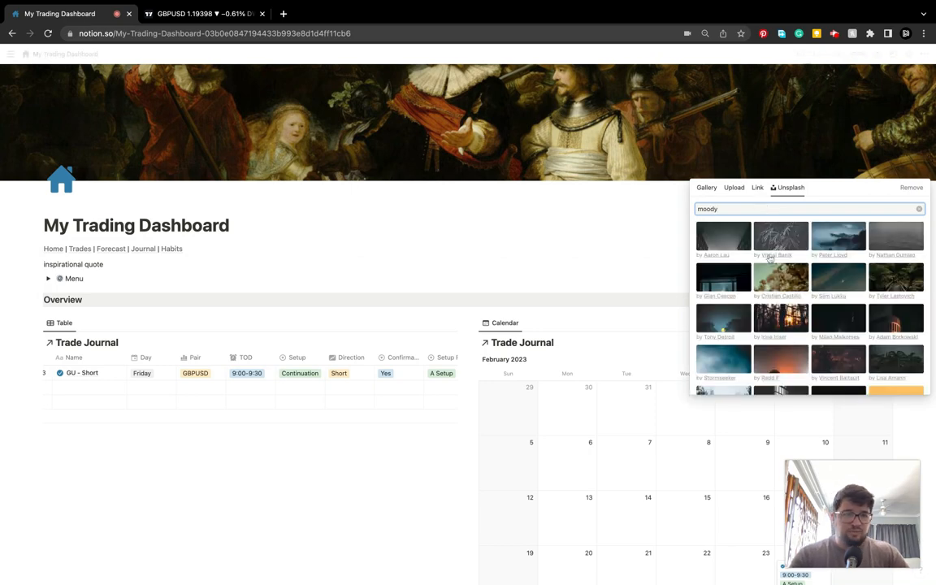
scroll(883, 356, down, 3)
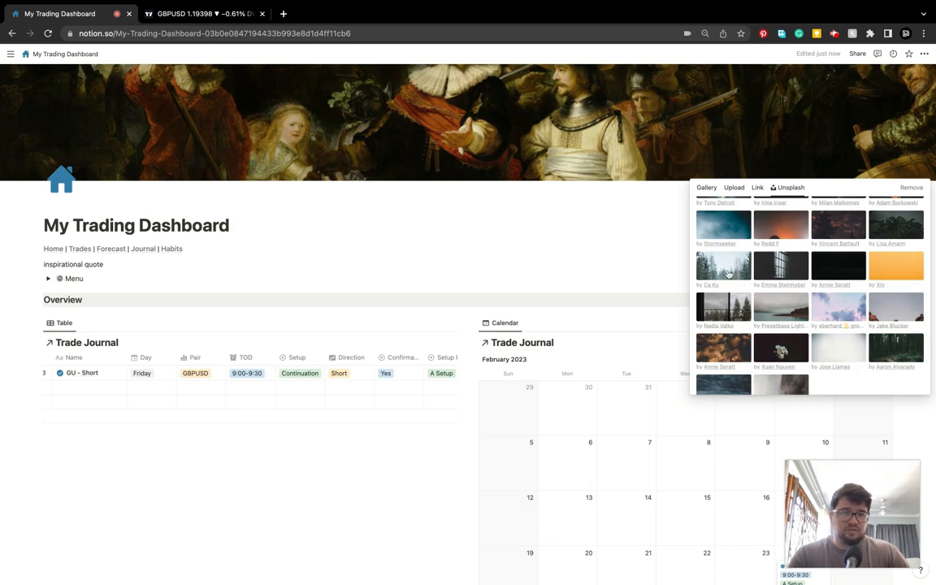
click(451, 251)
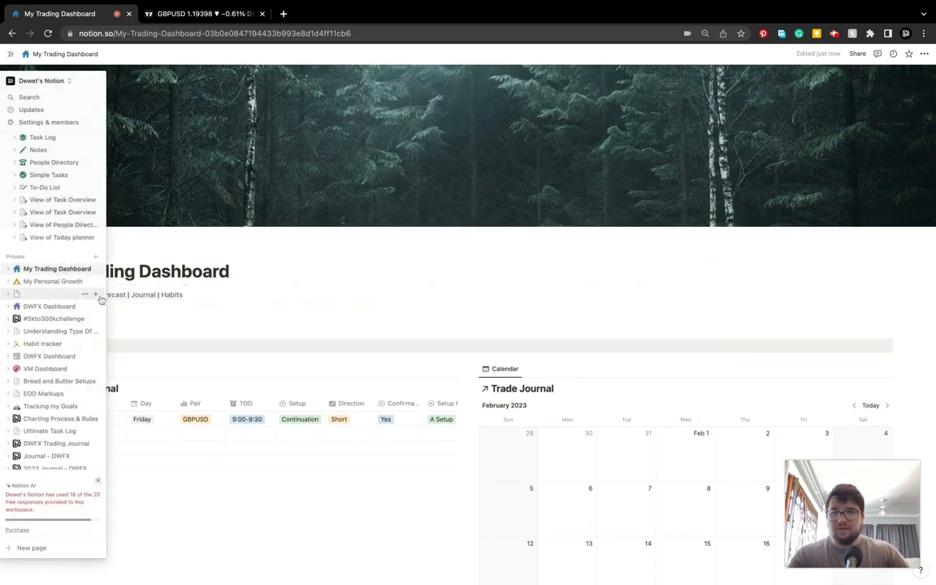
Check the dashboard layout under the cover, including the page links inside the Menu toggle and both linked Trade Journal views.
scroll(150, 308, down, 1)
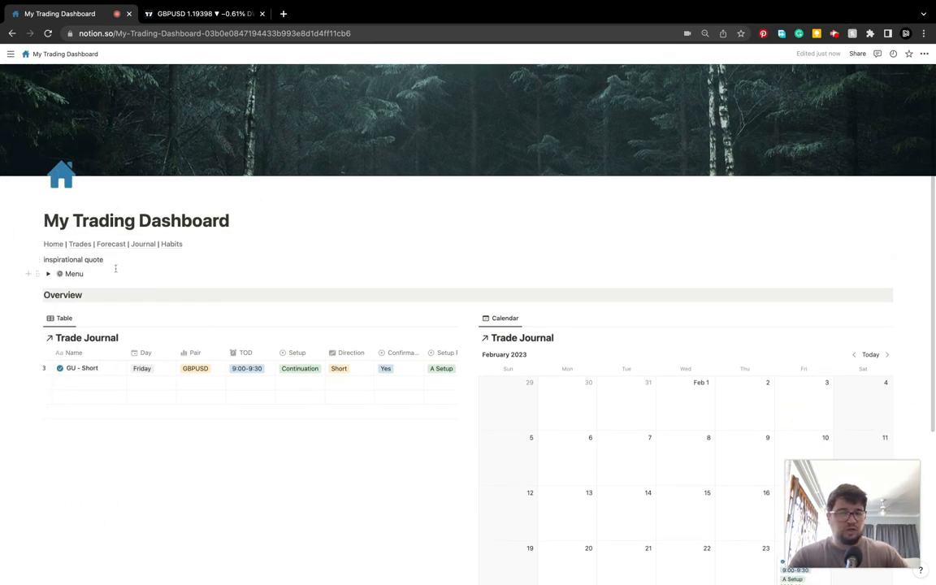
click(49, 275)
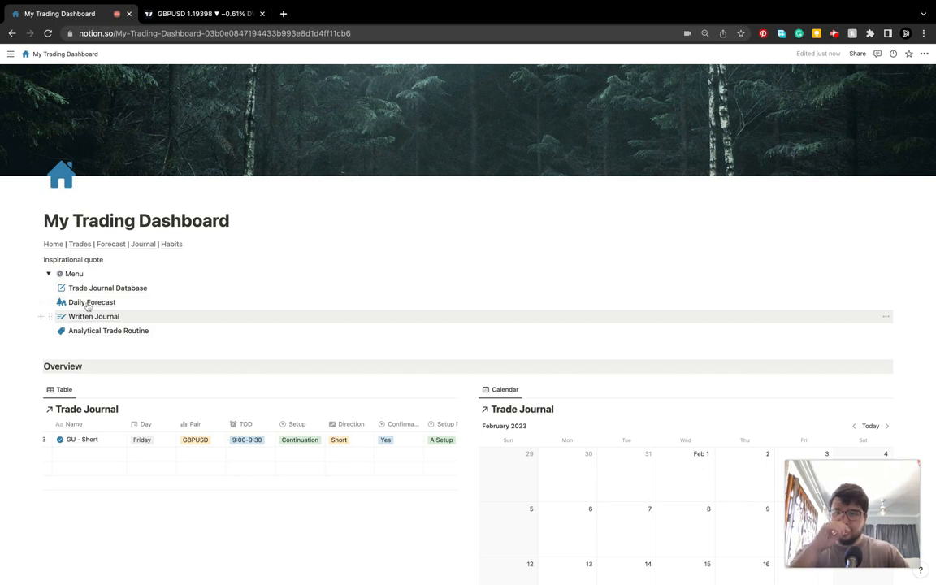
click(48, 274)
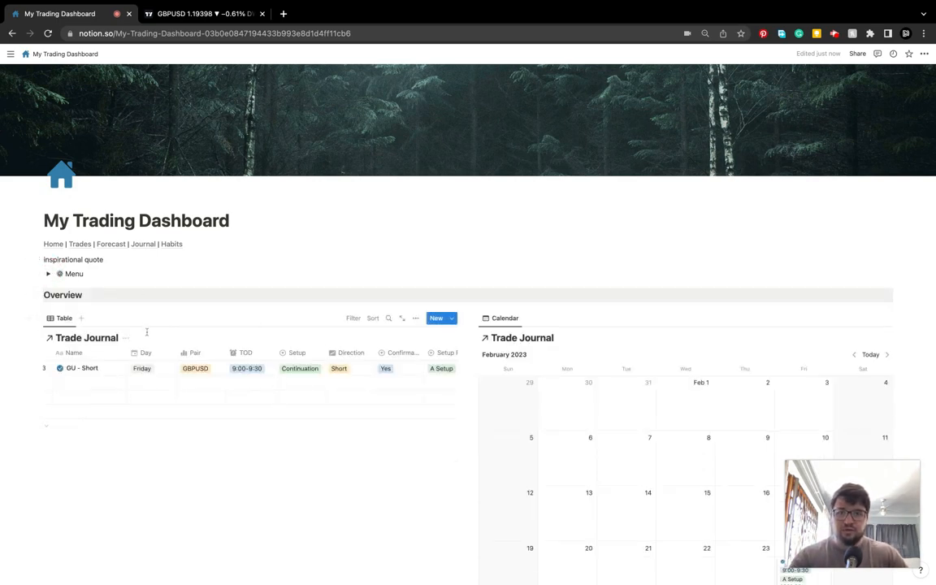
scroll(148, 333, down, 1)
scroll(148, 336, down, 1)
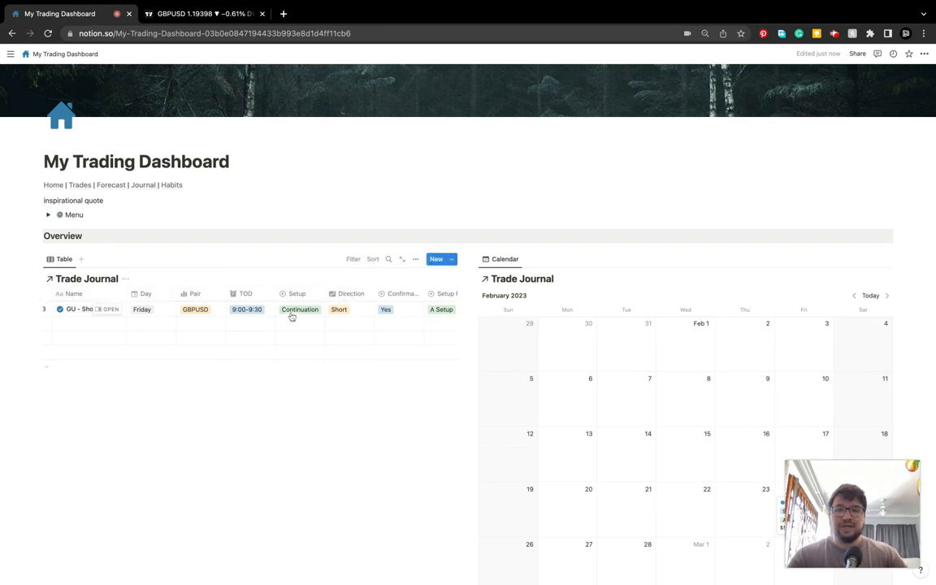
scroll(341, 337, down, 3)
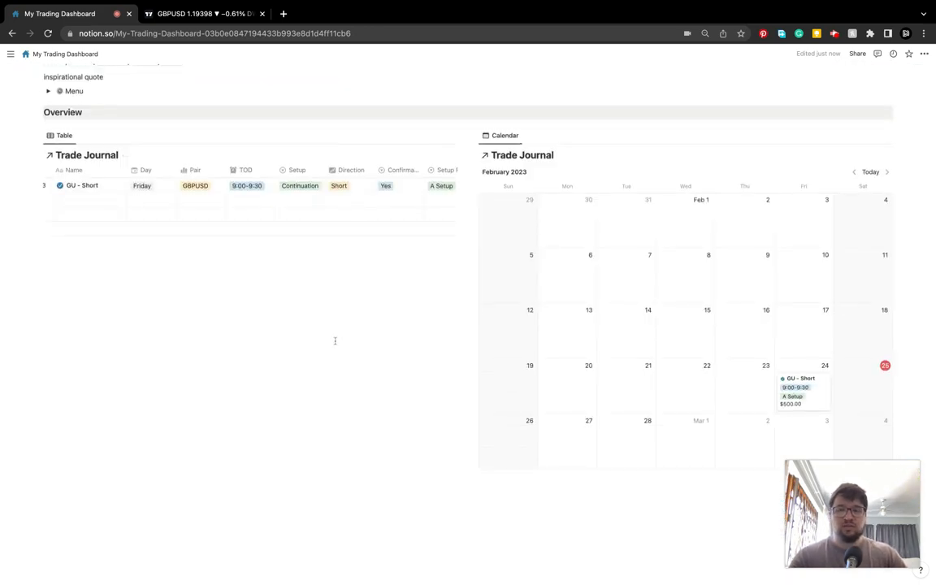
scroll(334, 340, up, 3)
click(48, 136)
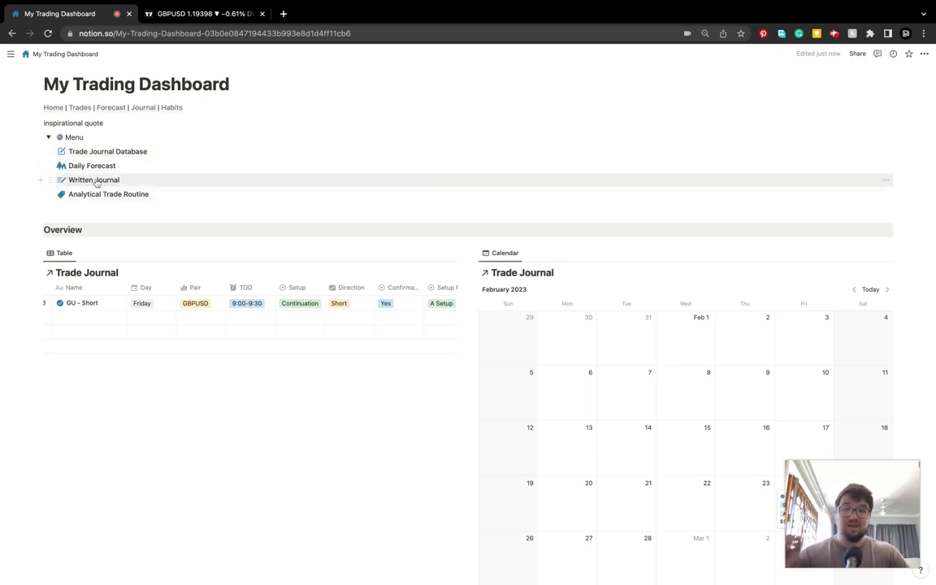
click(48, 137)
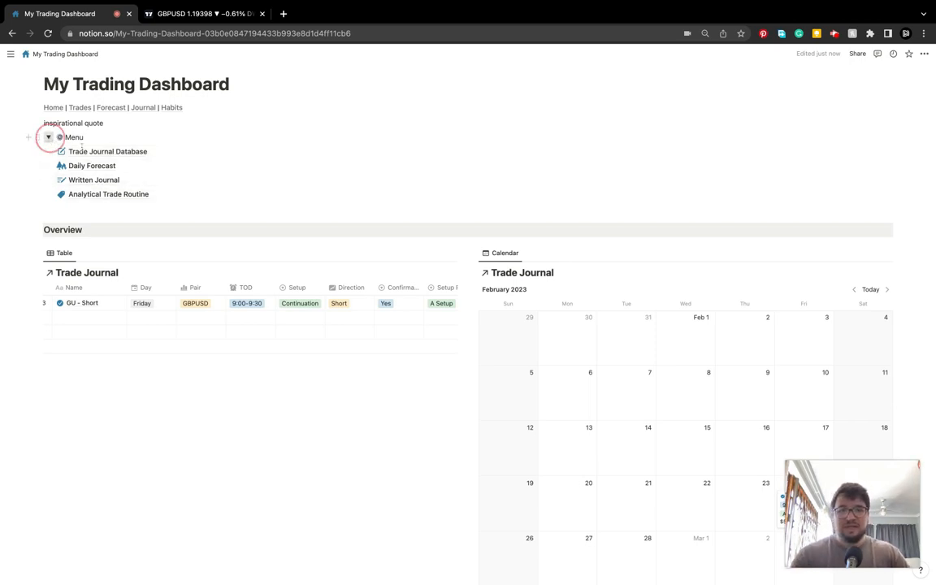